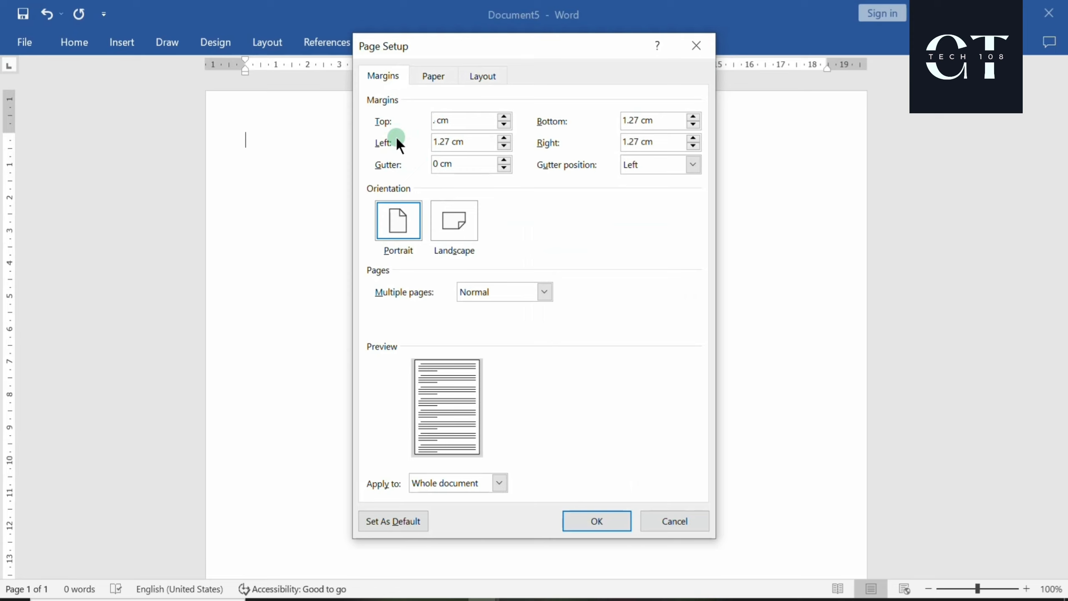
Set the top, bottom, left and right margins to 0.4 cm, ignoring the printable-area warning
key(Tab)
key(BackSpace)
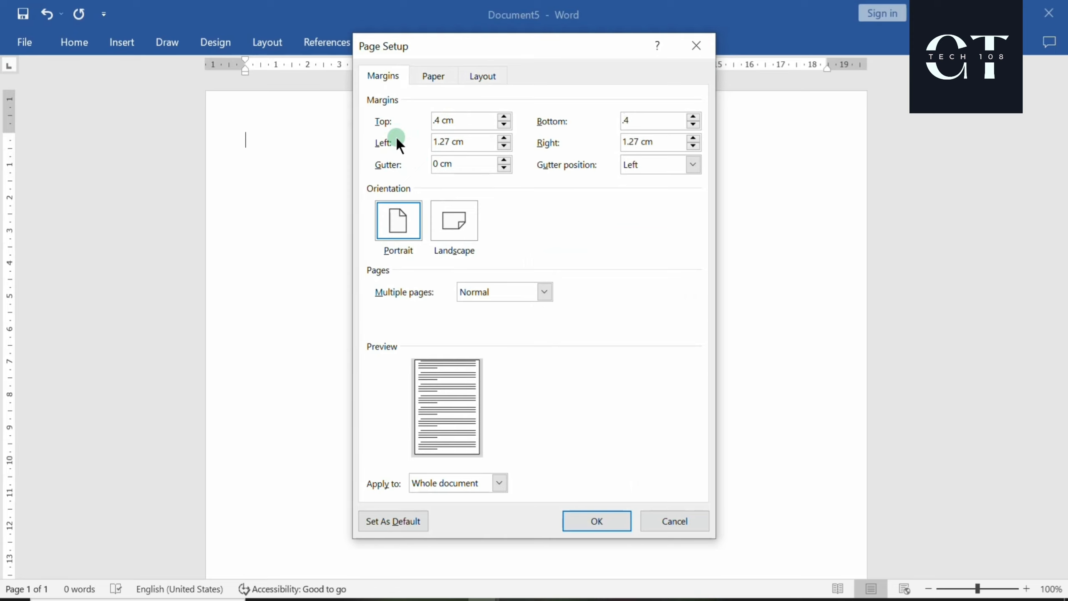
text(.4)
key(Tab)
key(BackSpace)
text(.4)
key(Tab)
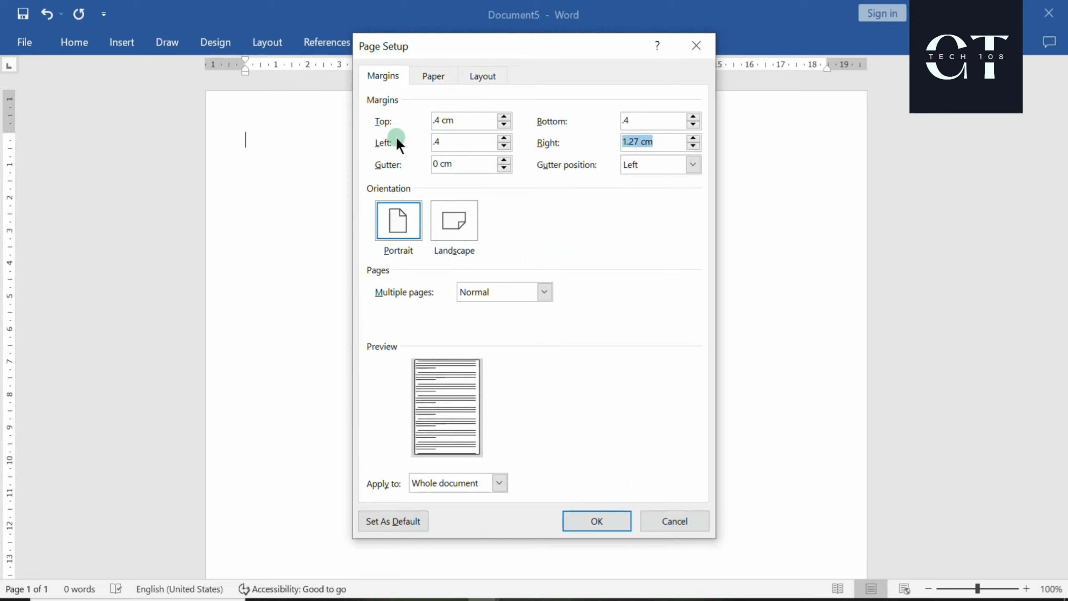
text(.4)
click(586, 522)
click(571, 356)
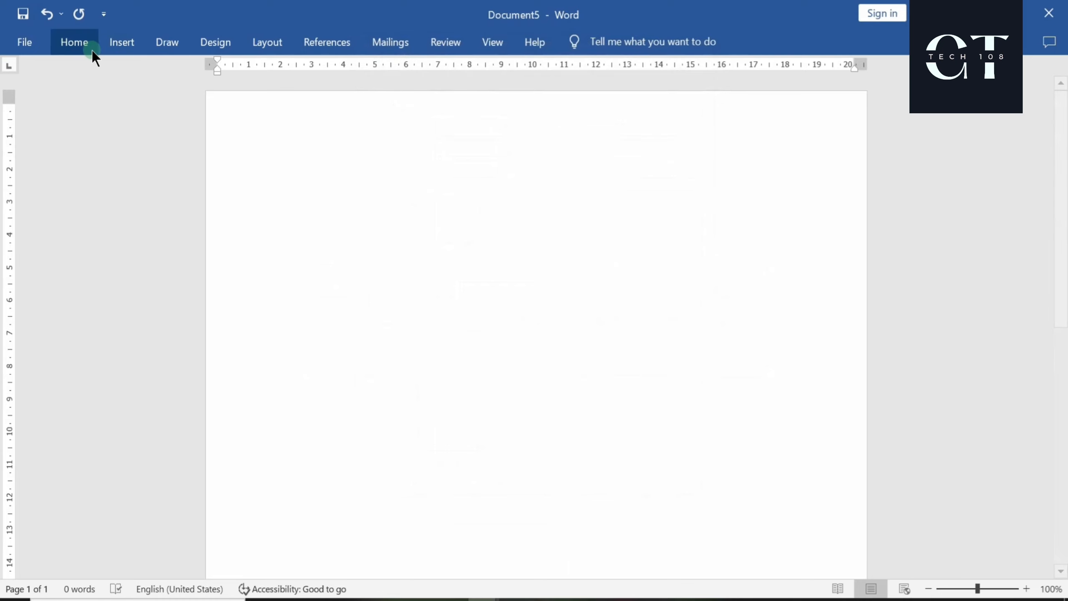
Insert a one-column, three-row table at the top of the page and select it
click(119, 42)
click(124, 112)
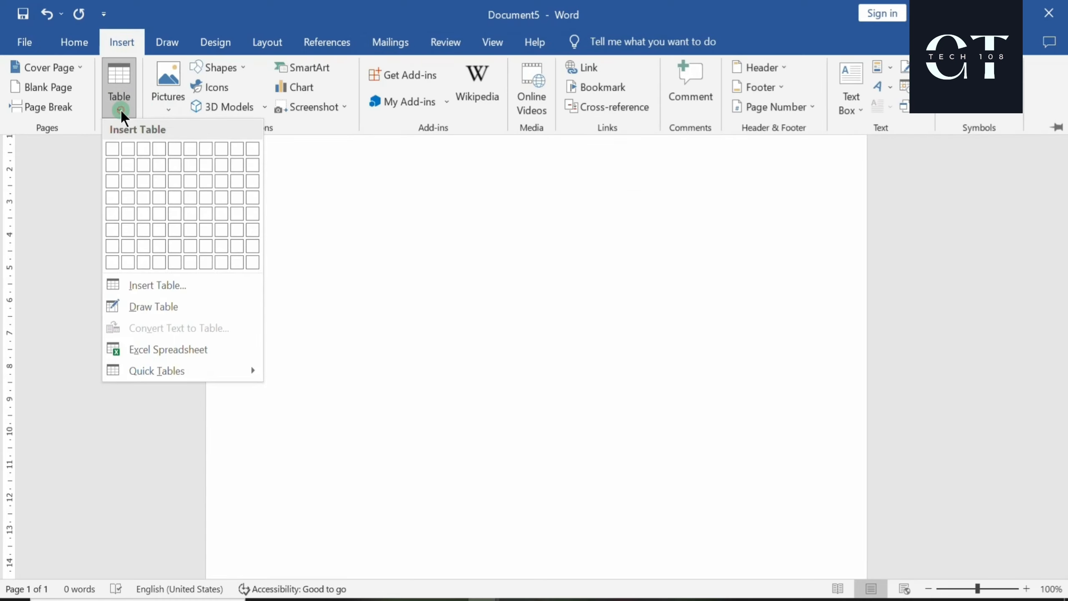
click(112, 183)
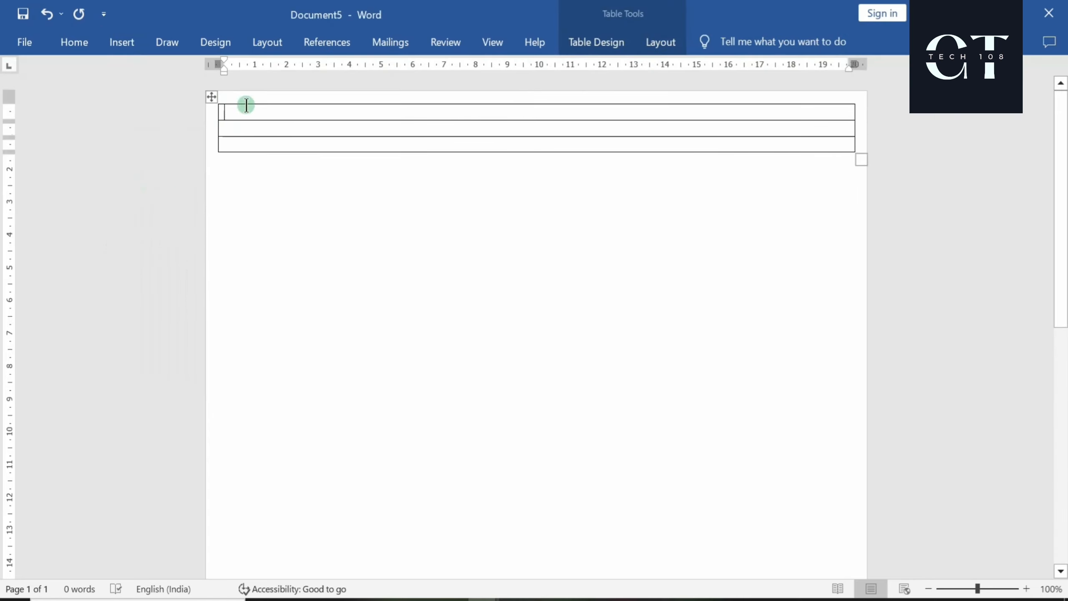
click(210, 101)
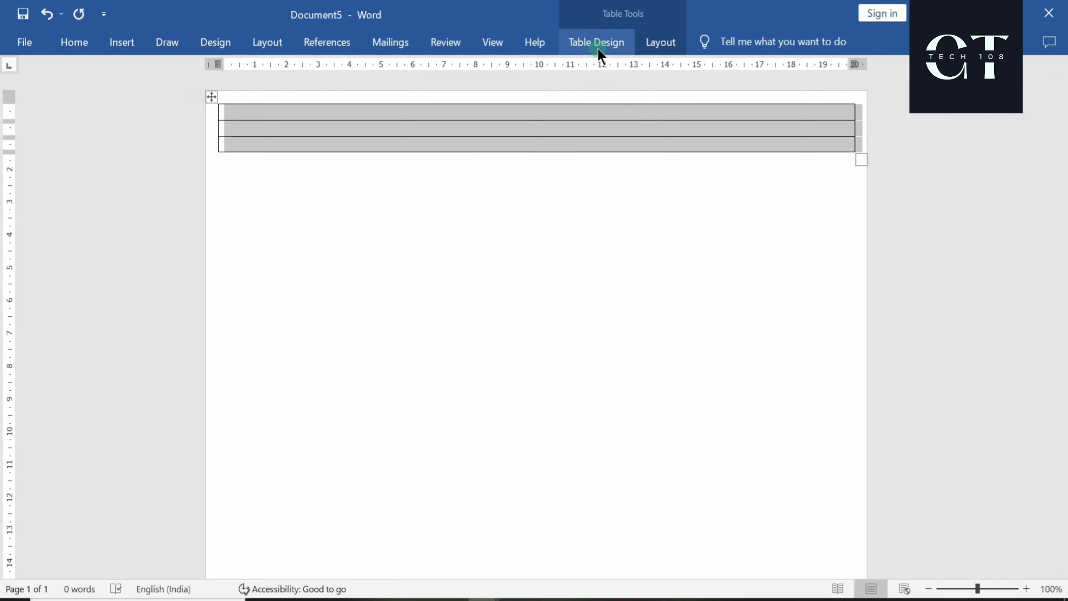
Apply 3 pt All Borders to every line of the table
click(598, 49)
click(805, 87)
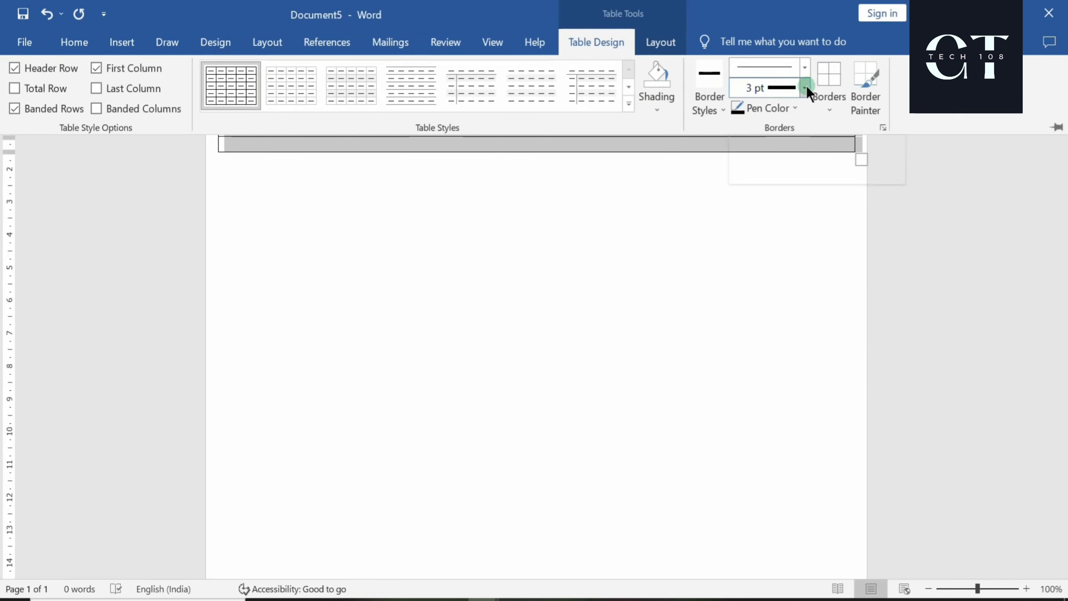
click(775, 239)
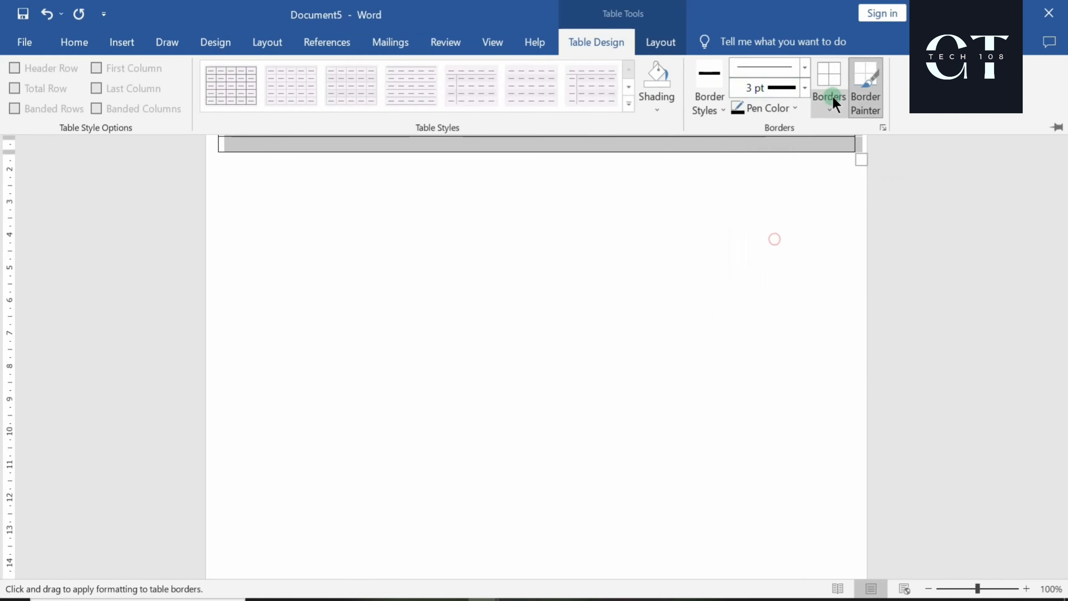
click(834, 101)
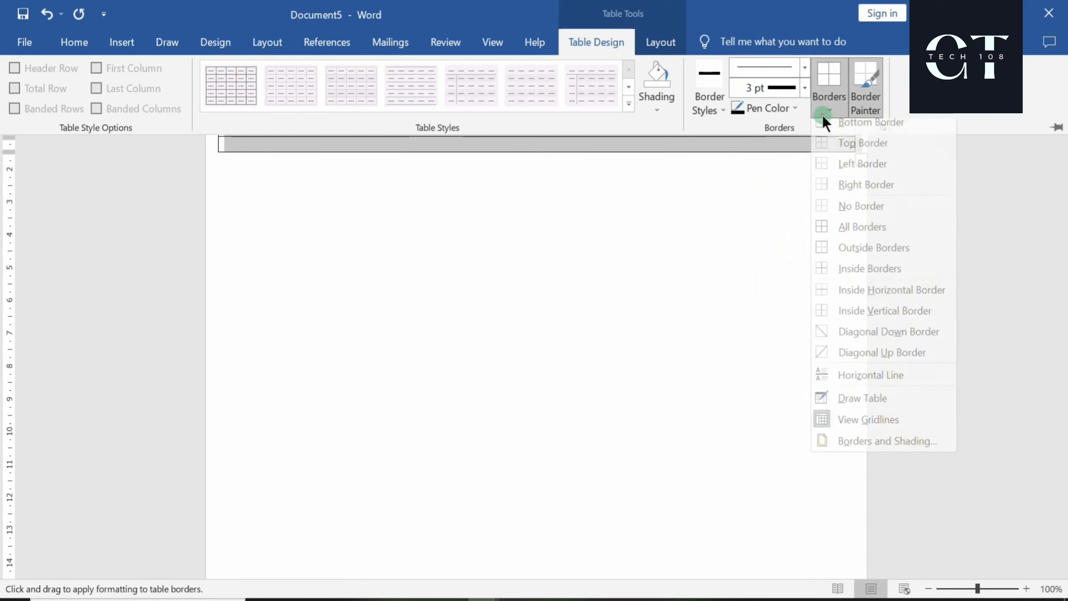
click(836, 237)
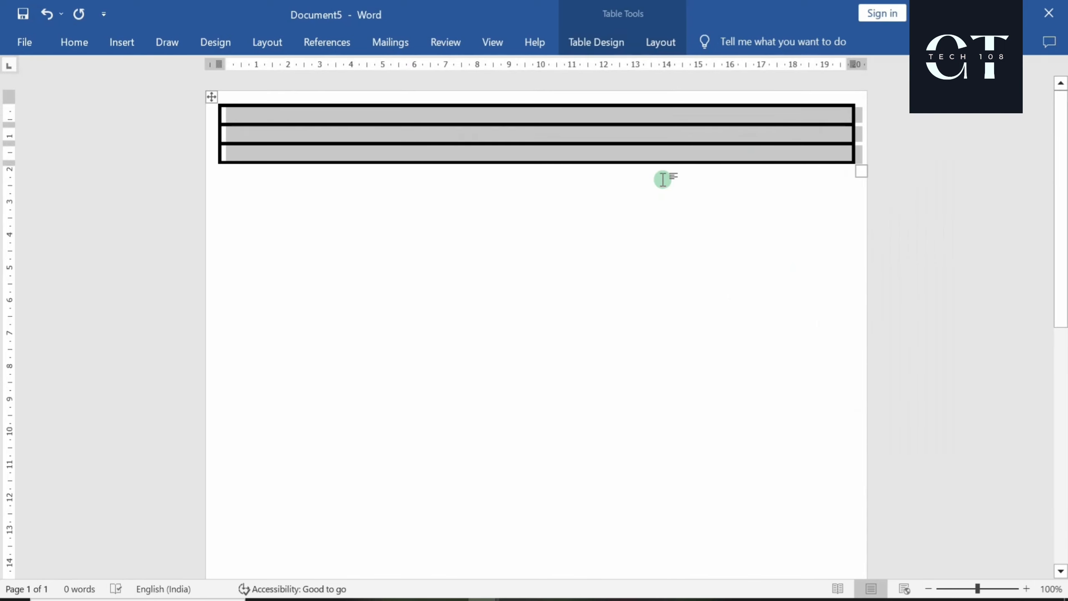
click(404, 124)
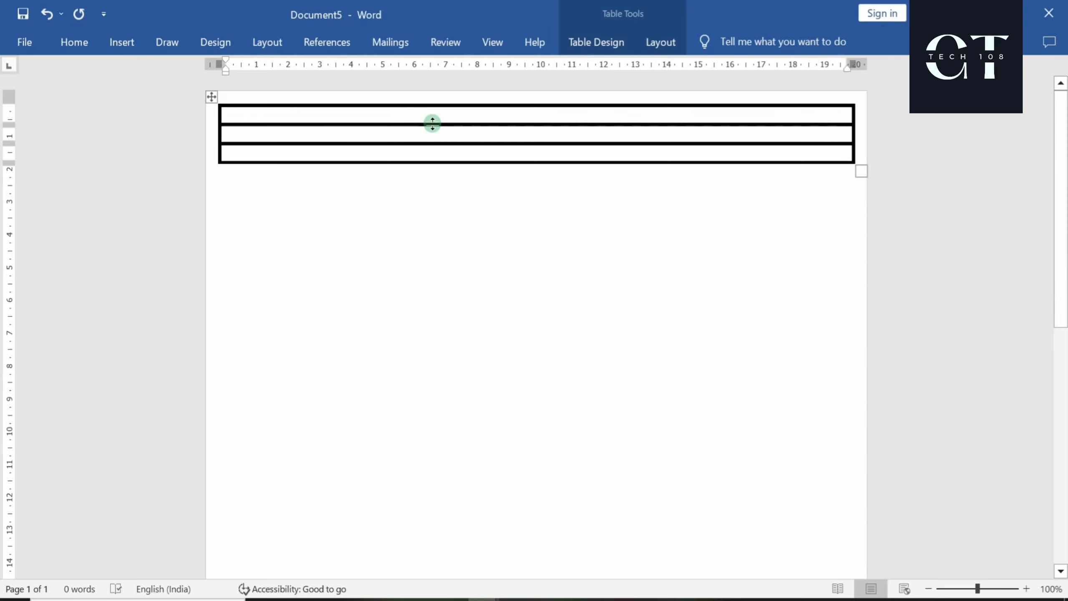
Make the first row much taller and stretch the last row down to the page bottom
drag(432, 123, 493, 577)
scroll(541, 412, down, 6)
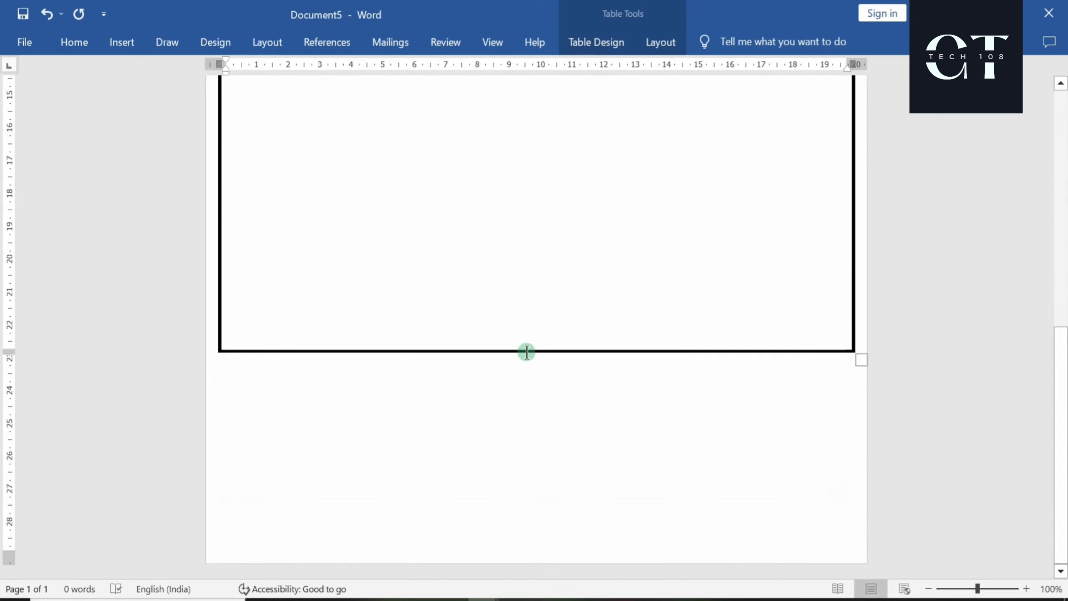
drag(525, 350, 511, 530)
ctrl+scroll(525, 478, down, 2)
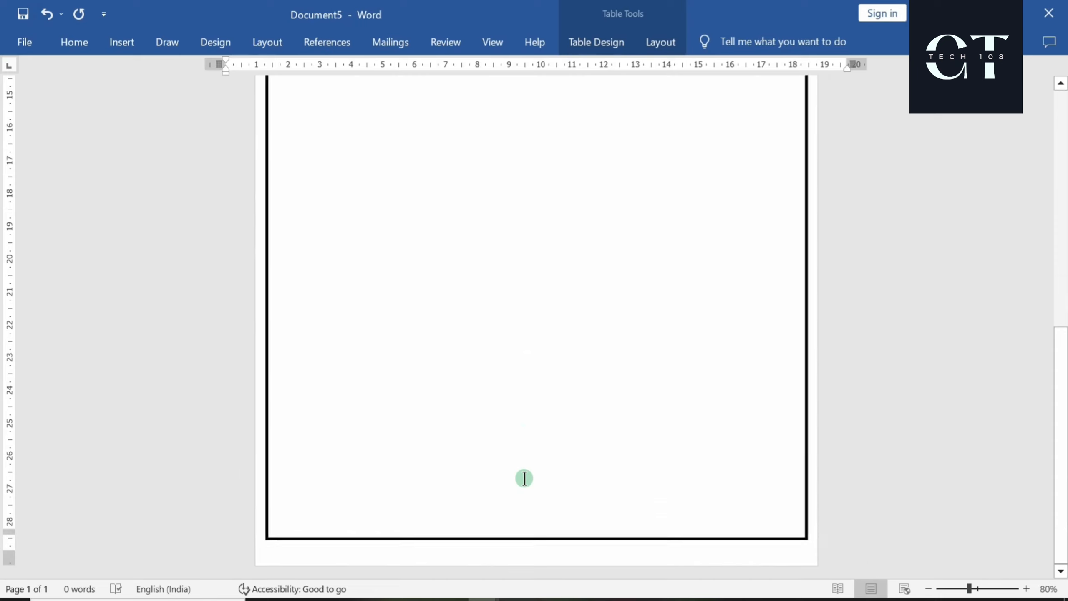
scroll(551, 453, up, 10)
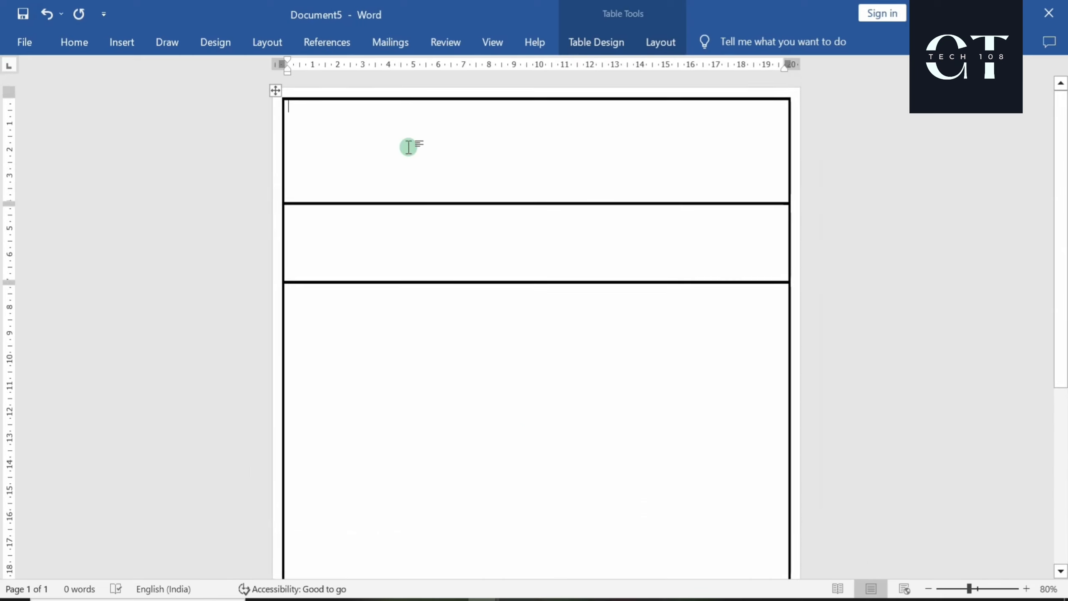
click(397, 136)
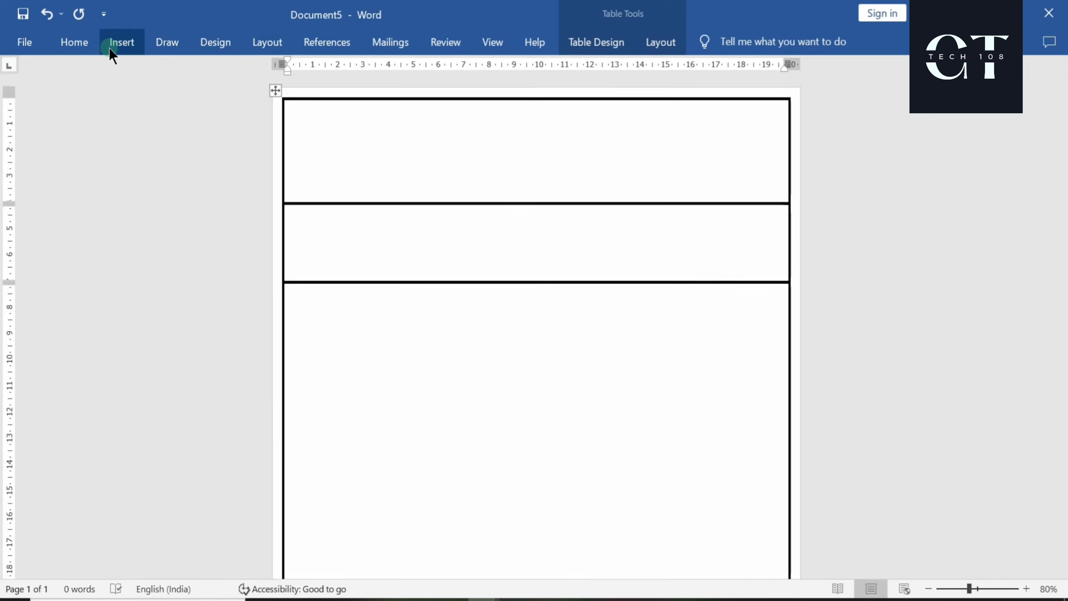
Set the top cell to centred, underlined Arial Rounded MT Bold at 28 pt
click(72, 44)
click(399, 102)
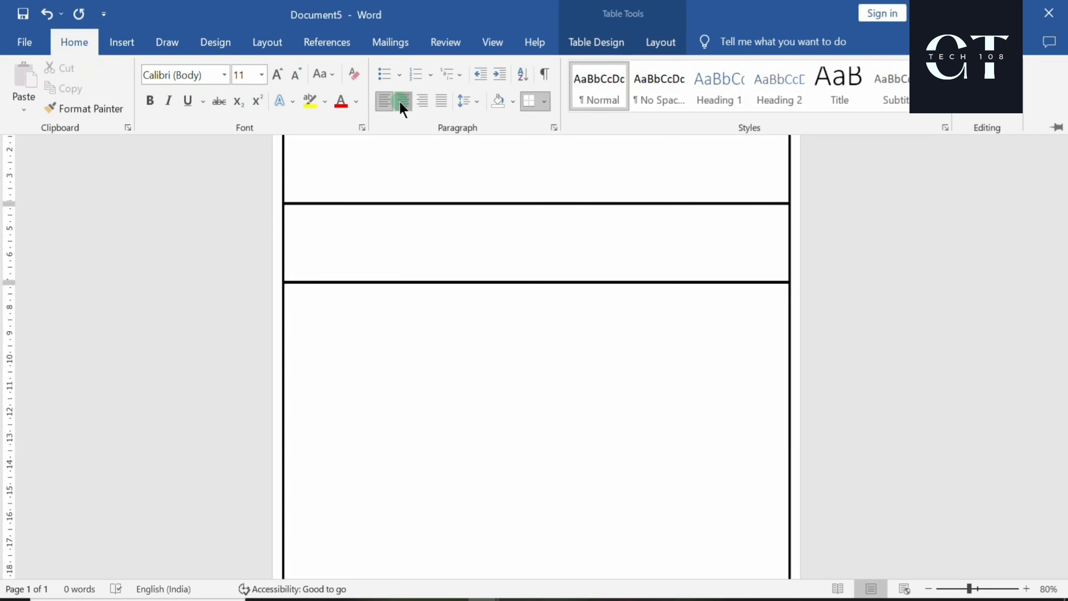
click(224, 78)
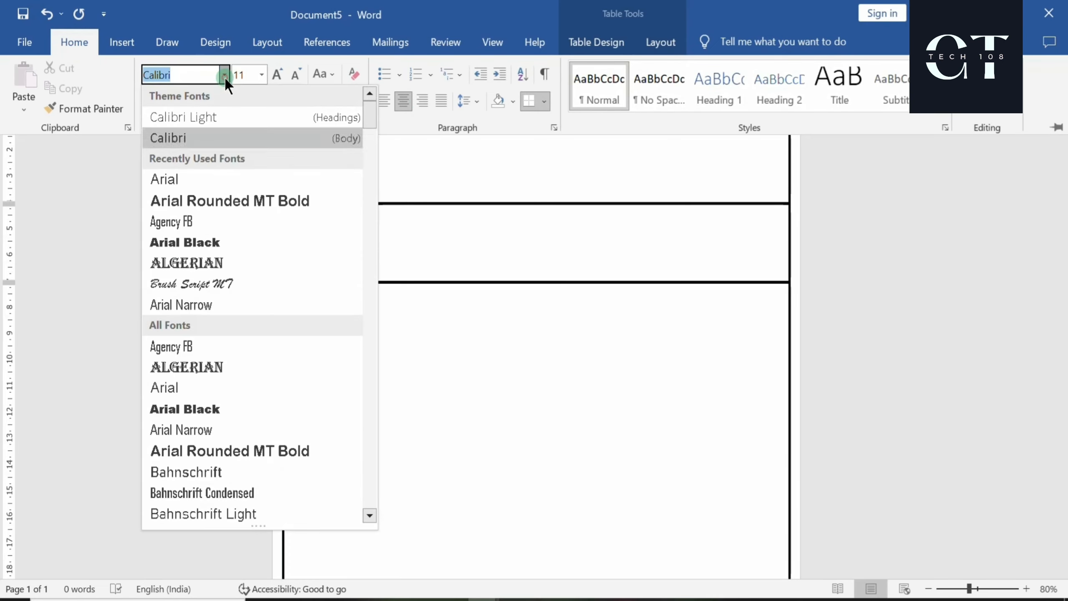
click(197, 199)
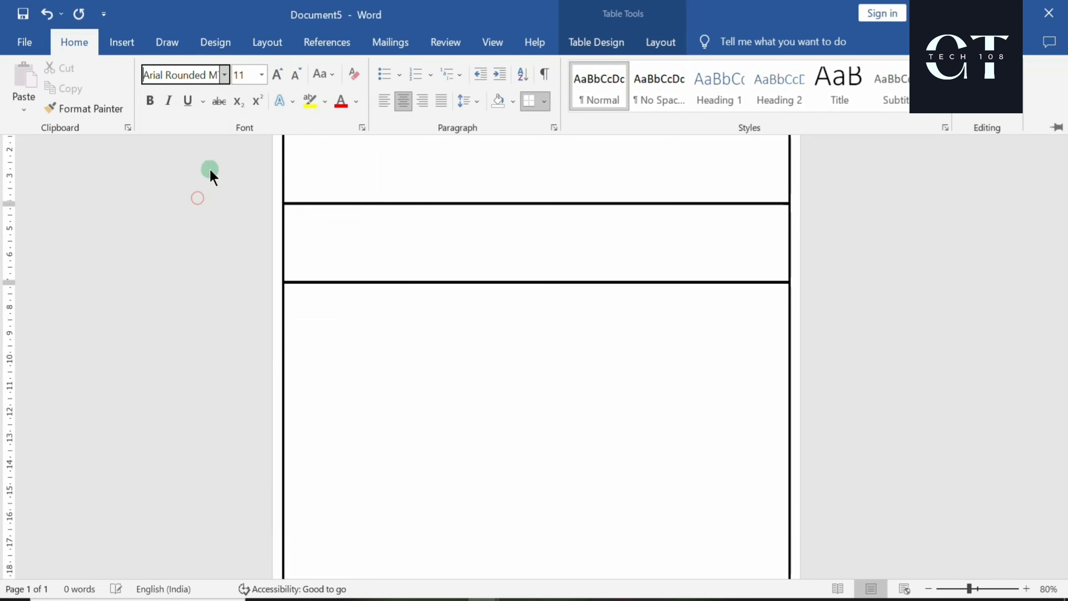
click(188, 102)
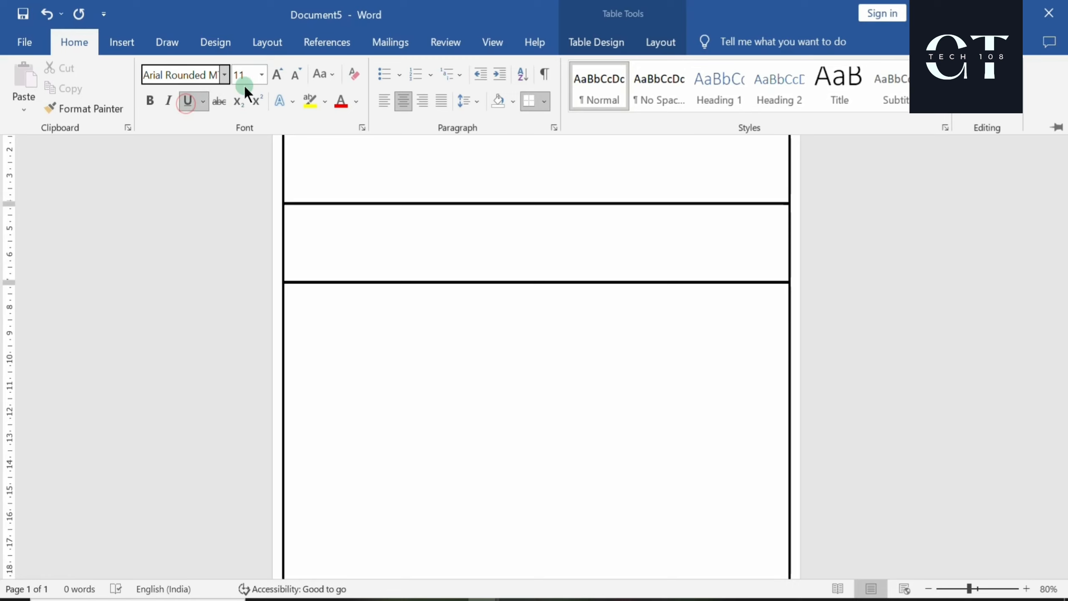
click(275, 75)
click(276, 76)
click(275, 75)
click(275, 76)
click(275, 75)
click(275, 75)
click(275, 75)
click(461, 150)
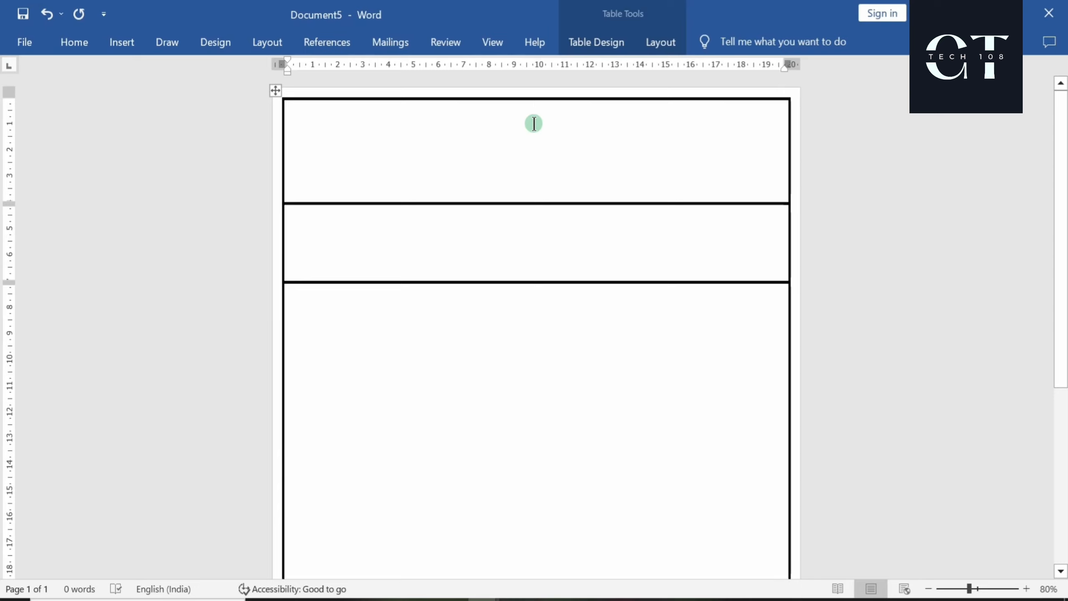
Type the heading 'DON BOSCO HIGH SCHOOL' in the top cell and start a new line
text(DON BOU)
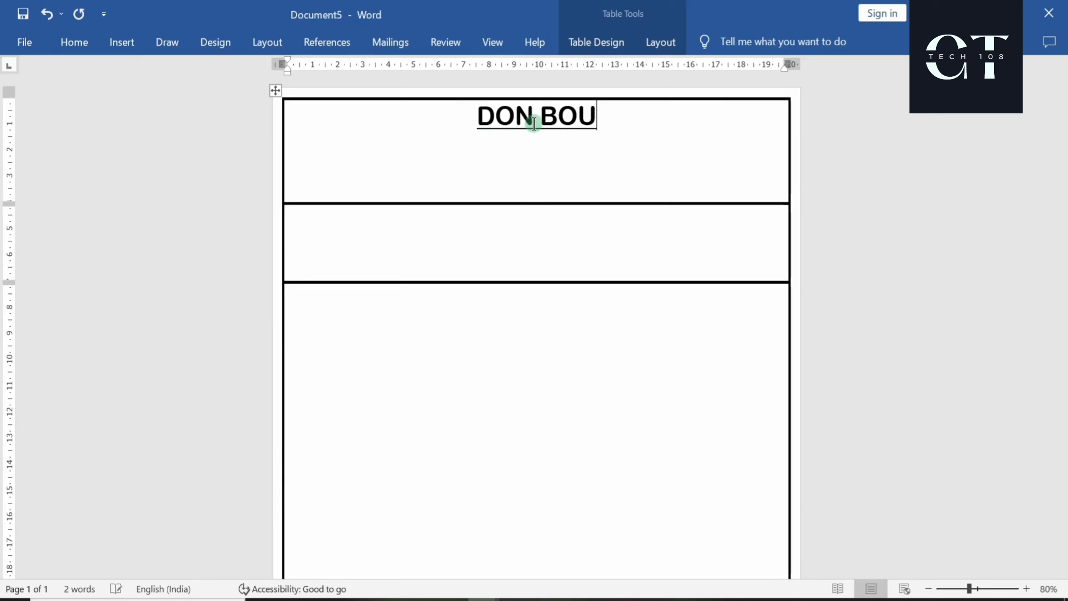
key(BackSpace)
text(S)
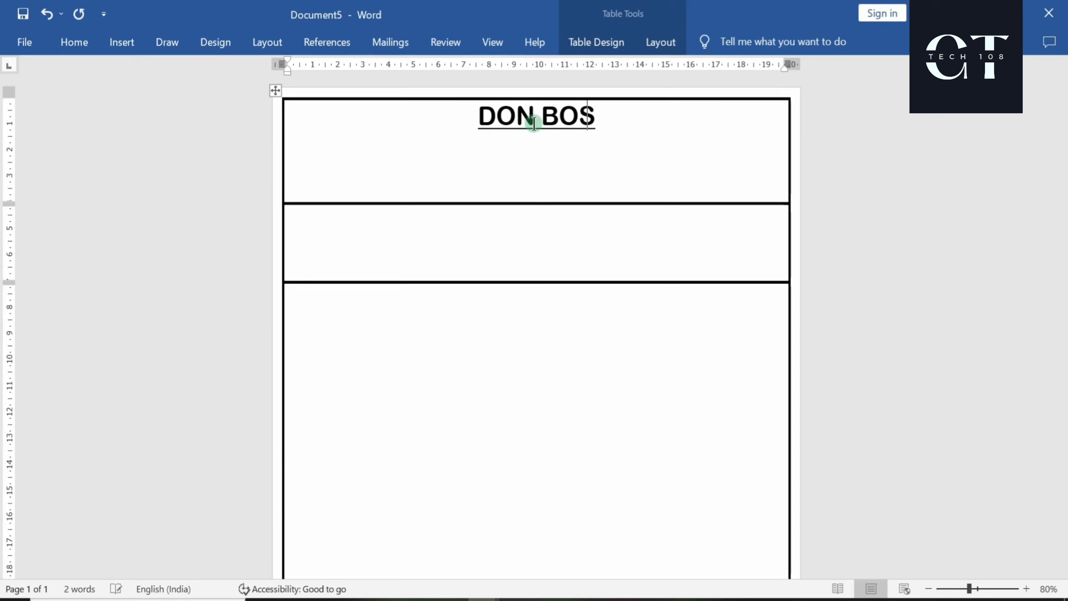
text(CO H)
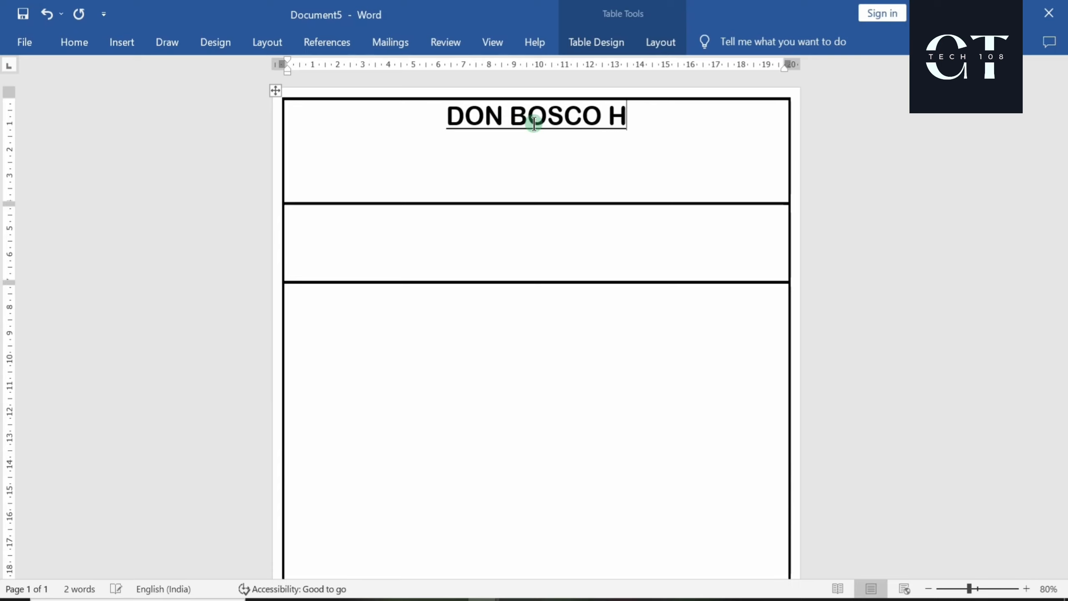
text(IGH)
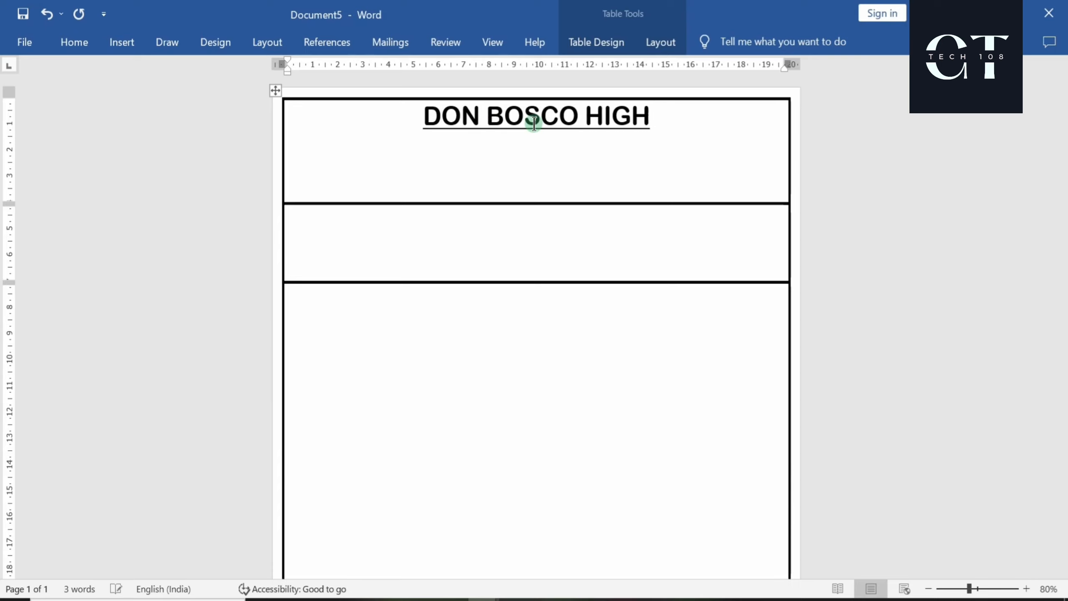
text(SCG)
key(BackSpace)
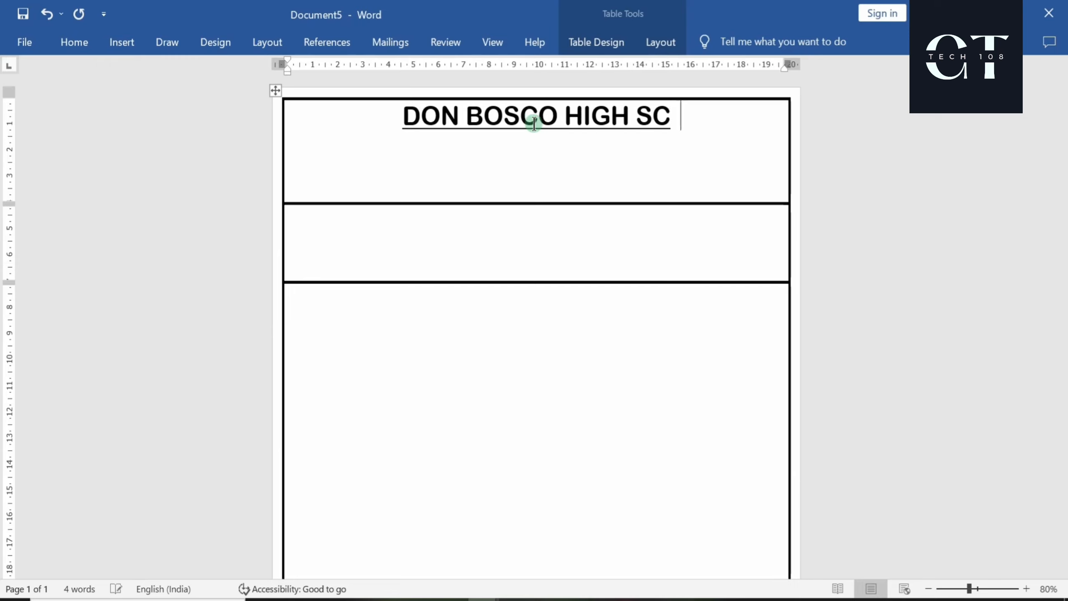
key(BackSpace)
text(HOOL)
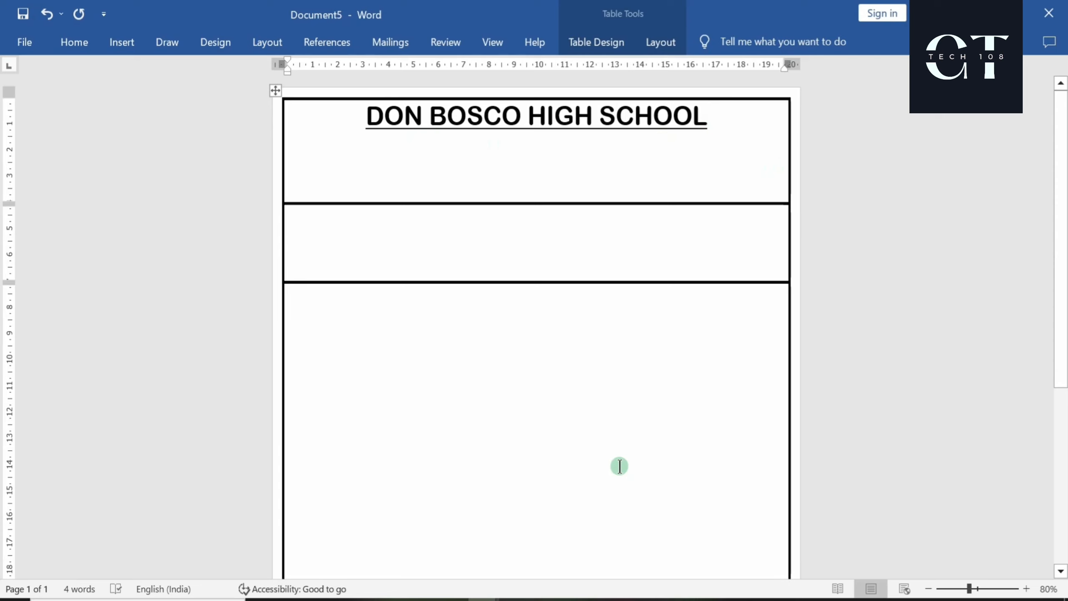
key(Return)
Turn off underlining and set the new line to Agency FB at 11 pt
click(71, 43)
click(191, 104)
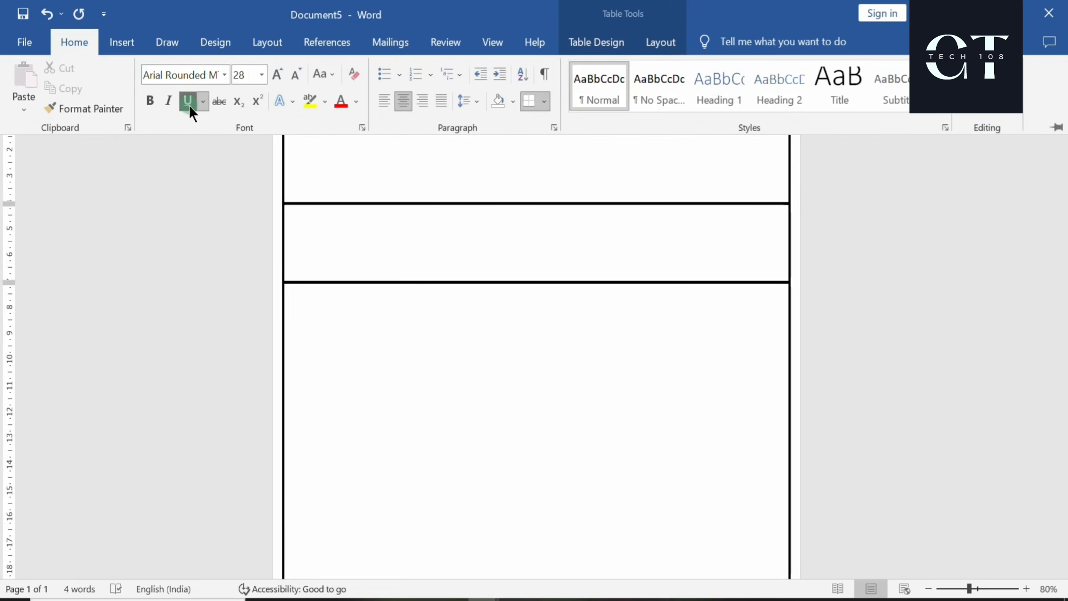
click(224, 76)
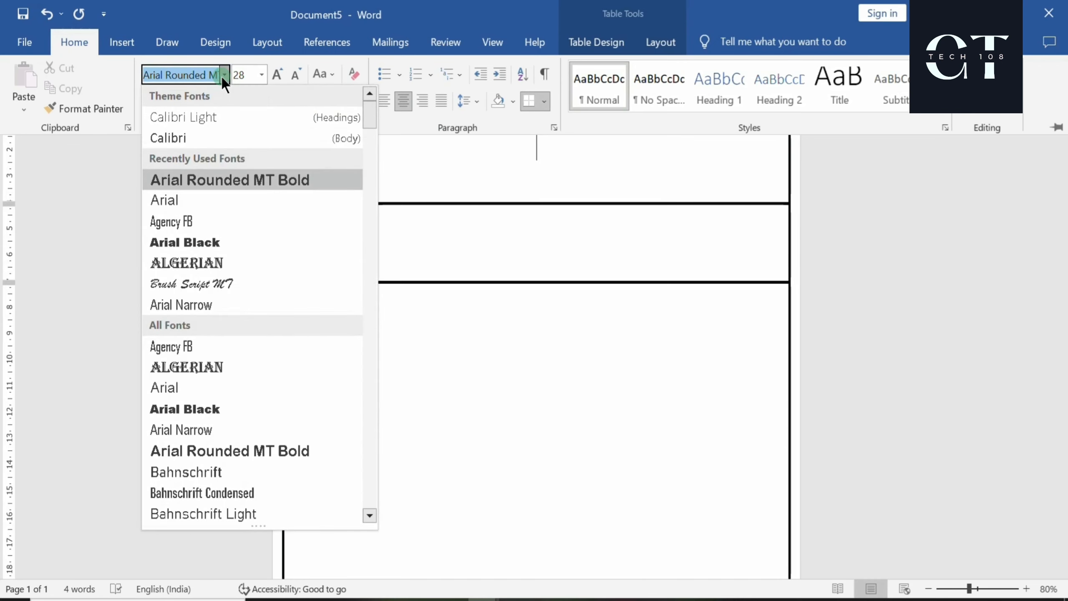
click(179, 222)
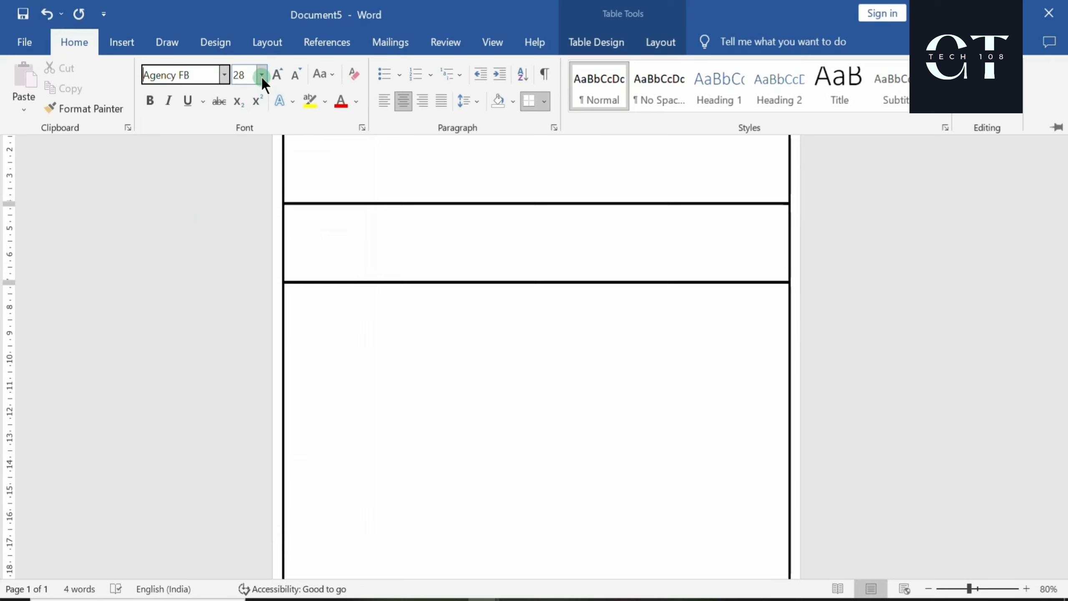
click(302, 76)
click(295, 74)
click(296, 75)
click(295, 75)
click(295, 74)
click(295, 74)
click(295, 74)
click(296, 74)
click(296, 74)
click(527, 143)
Increase the new line's font size to 12 pt
click(75, 43)
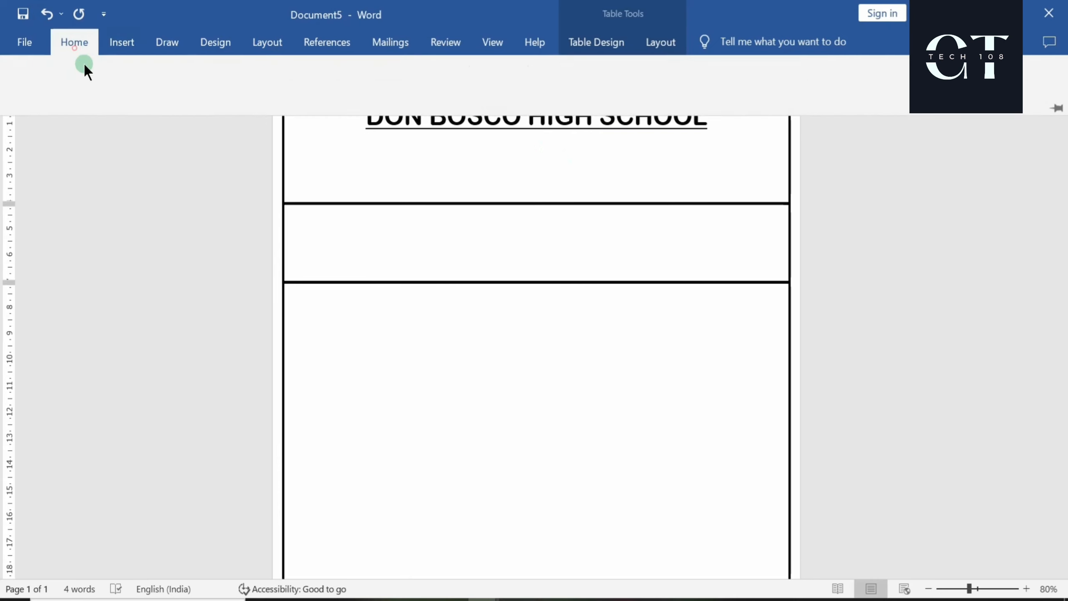
click(277, 74)
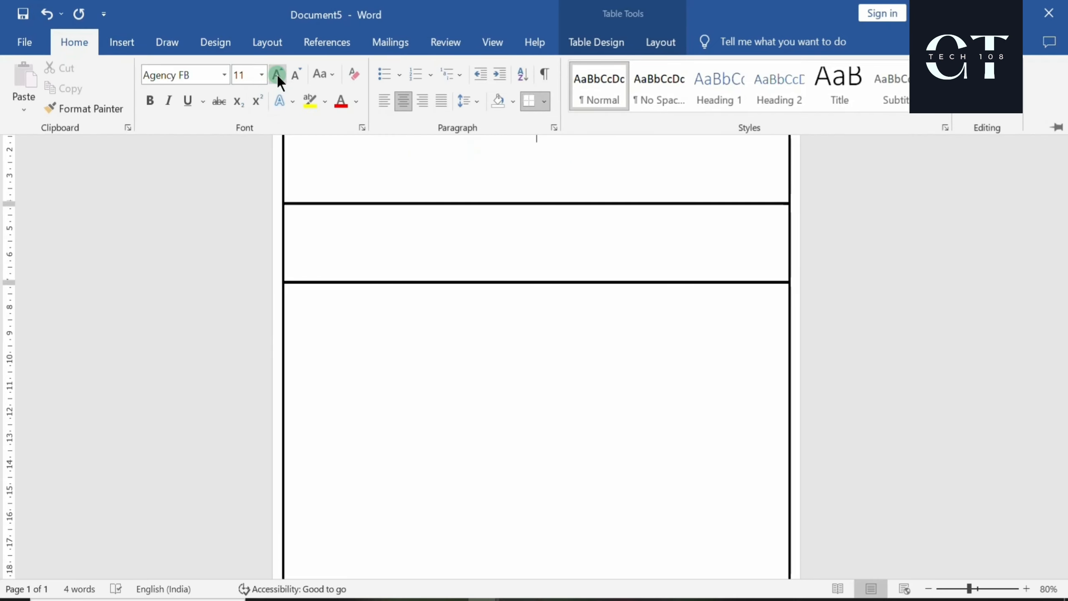
click(276, 74)
click(442, 147)
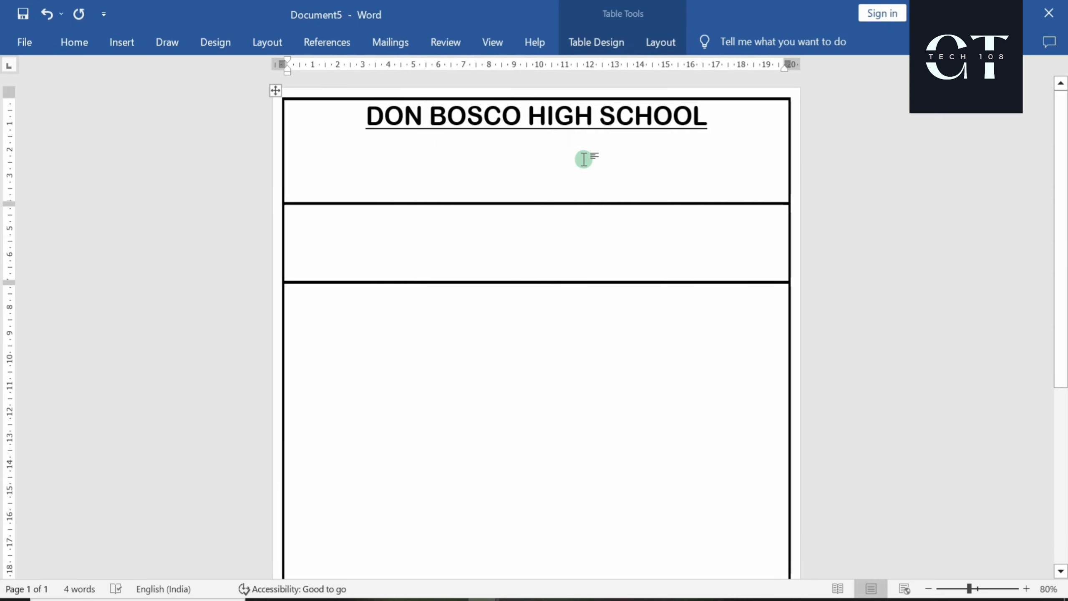
Type 'An English Medium School Based on CBSE Curriculum' below the heading
text(An)
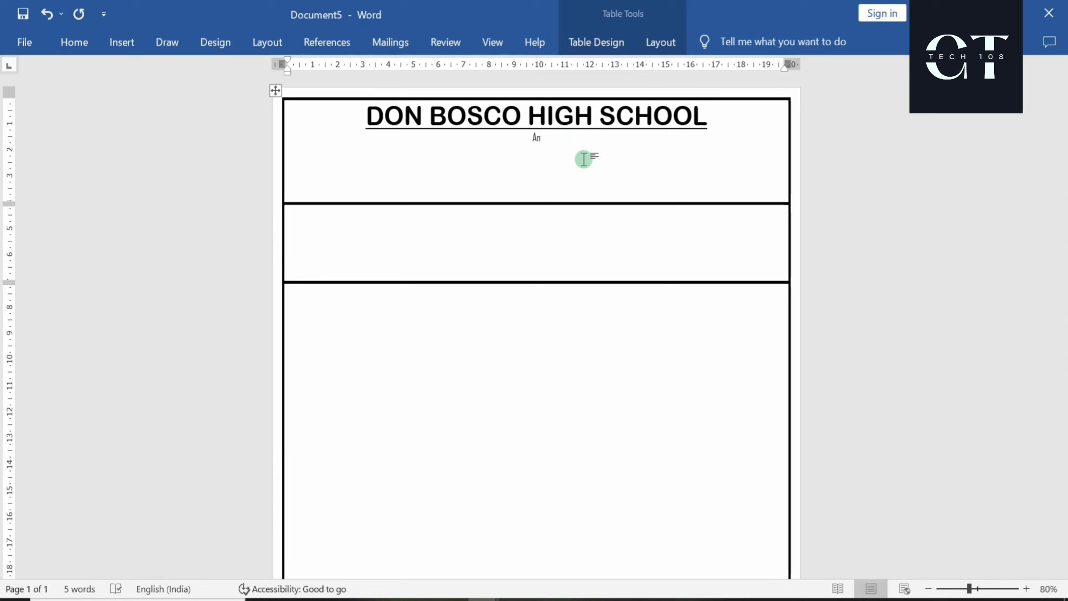
text( English Medium School Based)
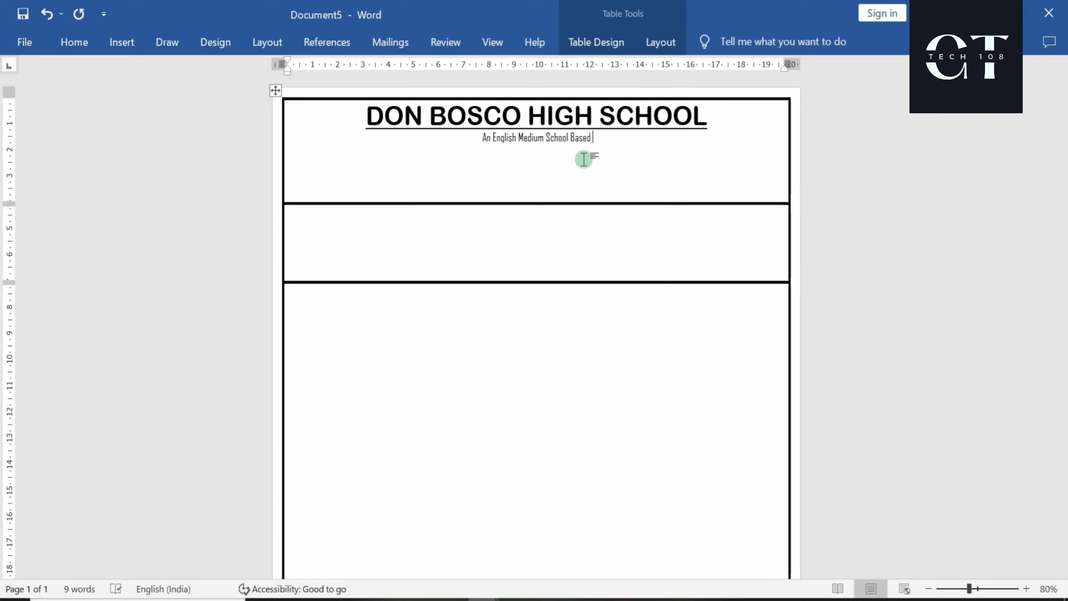
text( on CBSE)
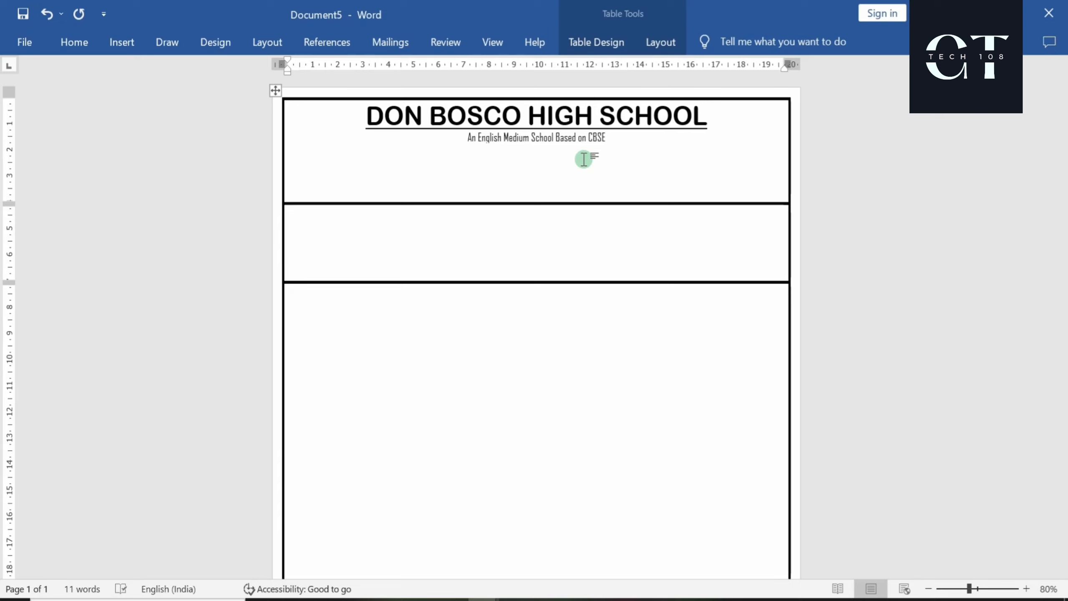
text( Cur)
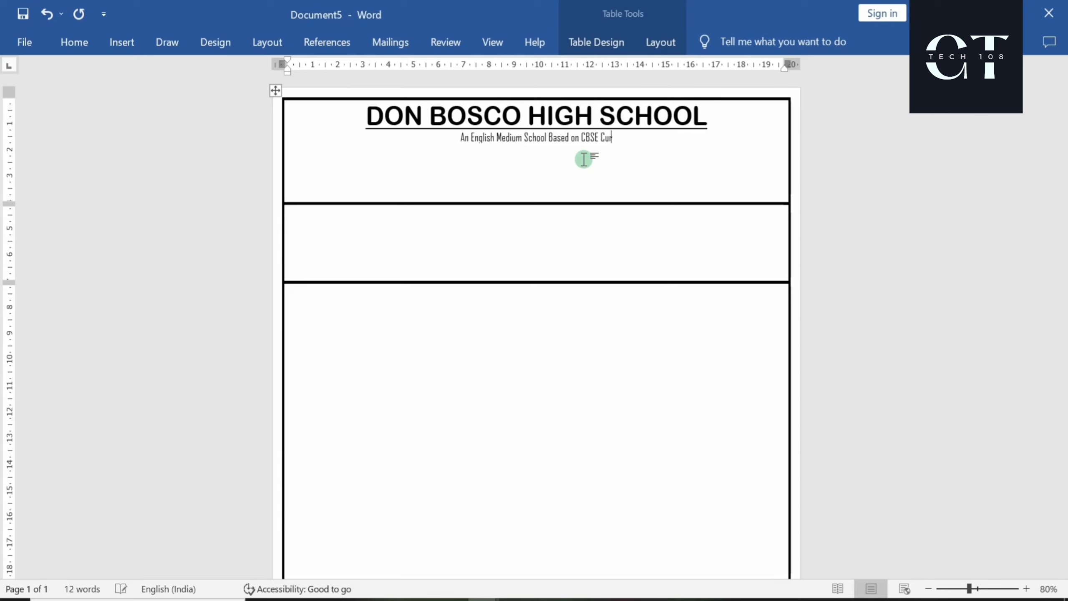
text(ri)
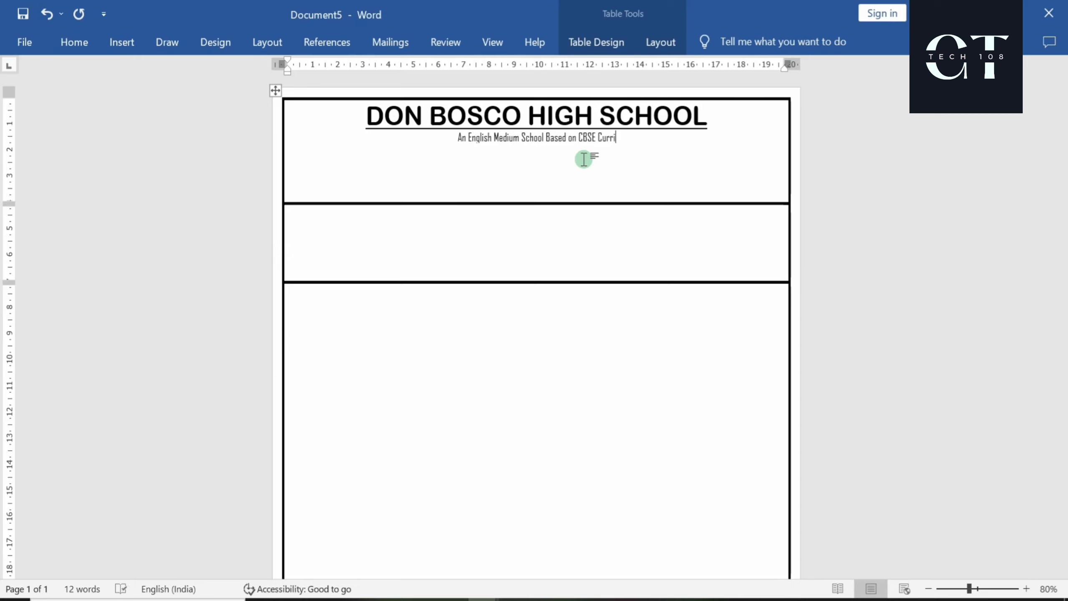
text(culum)
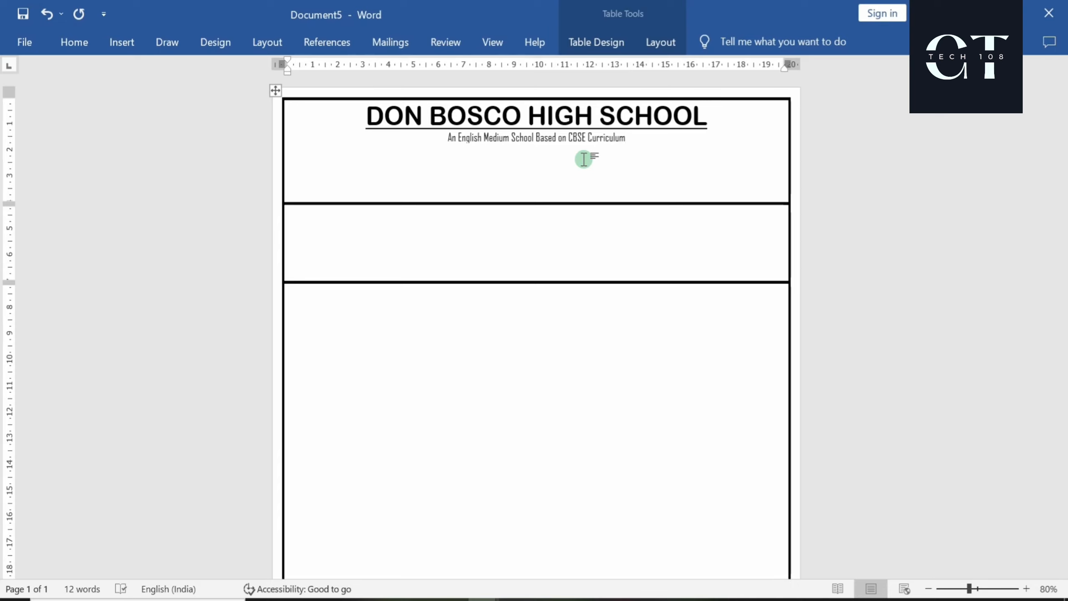
Select the CBSE subtitle and grow its font to 20 pt
key(shift+Left)
key(shift+Left)
key(shift+Left)
key(shift+Left)
key(shift+Left)
key(shift+Left)
key(shift+Left)
key(shift+Left)
key(shift+Left)
key(shift+Left)
key(shift+Left)
key(shift+Left)
key(shift+Left)
key(shift+Left)
key(shift+Left)
key(shift+Left)
key(shift+Left)
key(shift+Left)
key(shift+Left)
key(shift+Left)
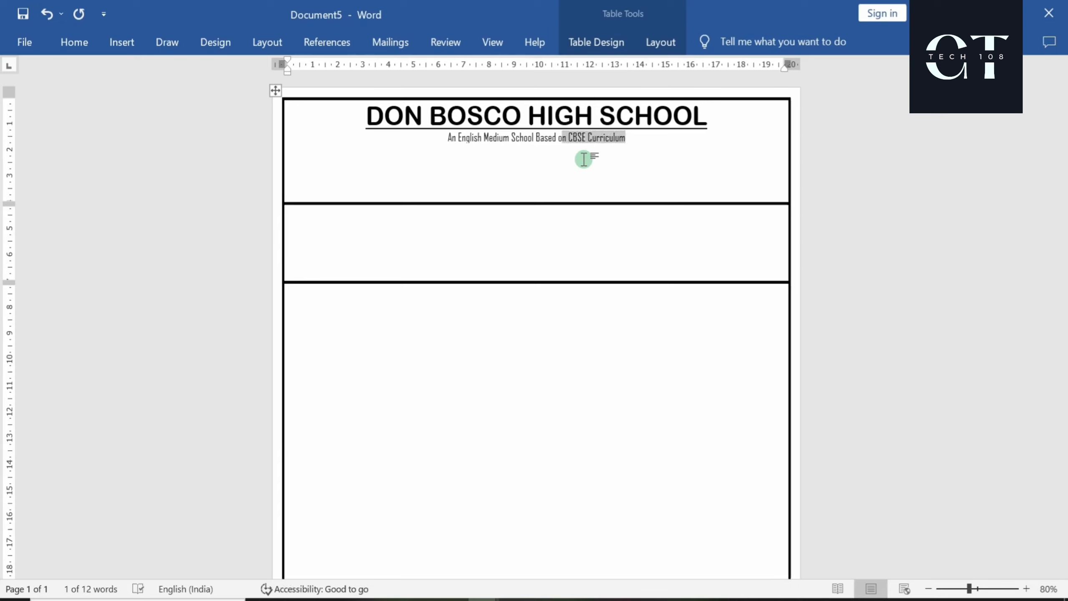
key(shift+Left)
key(shift+Left)
key(shift+Left)
key(shift+Left)
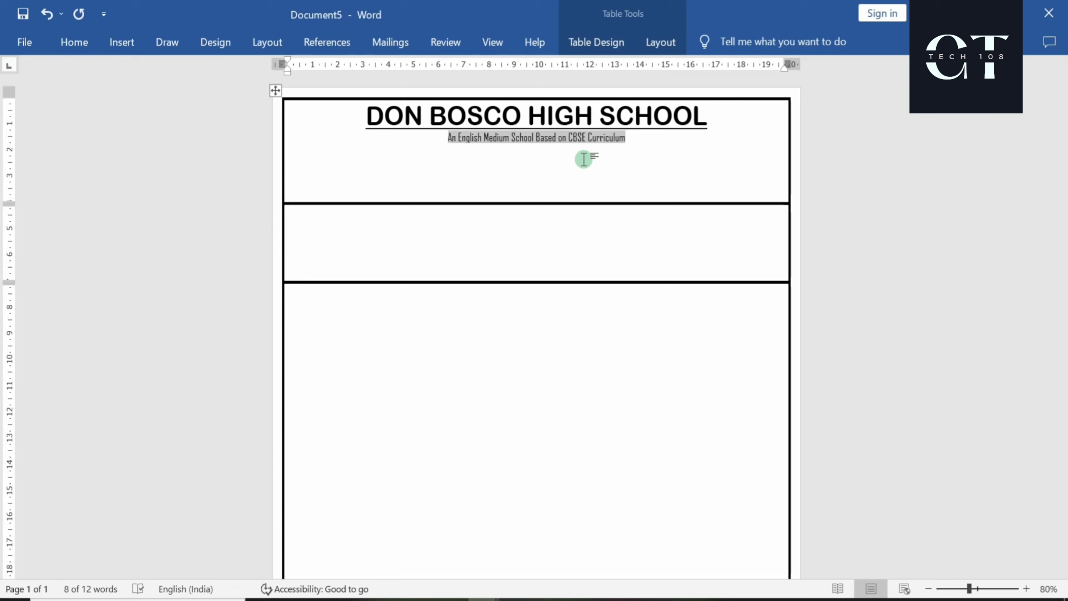
click(72, 44)
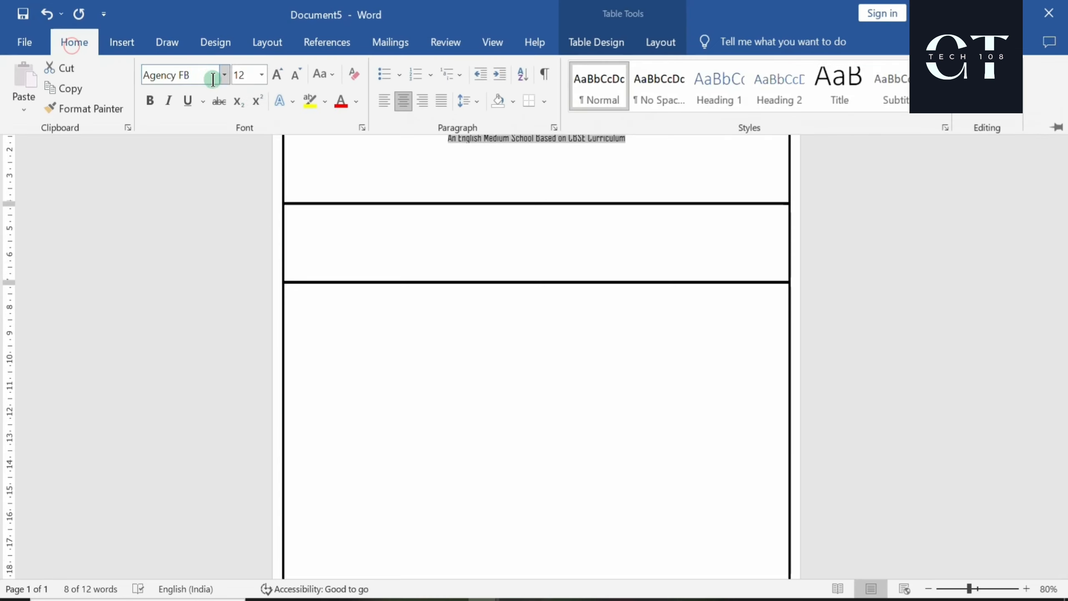
click(276, 74)
click(276, 73)
click(276, 74)
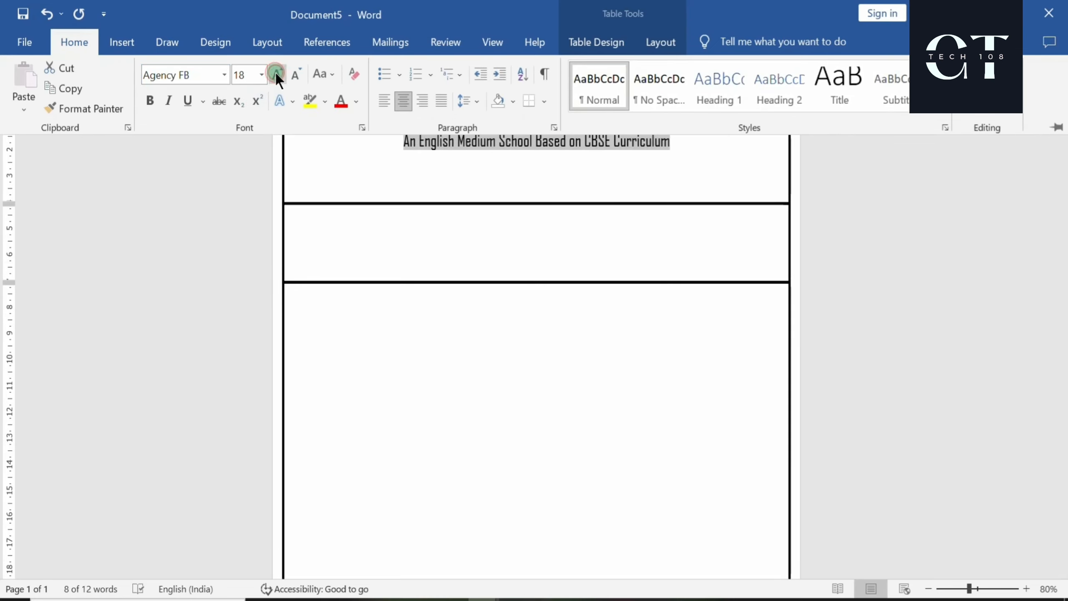
click(275, 74)
click(496, 164)
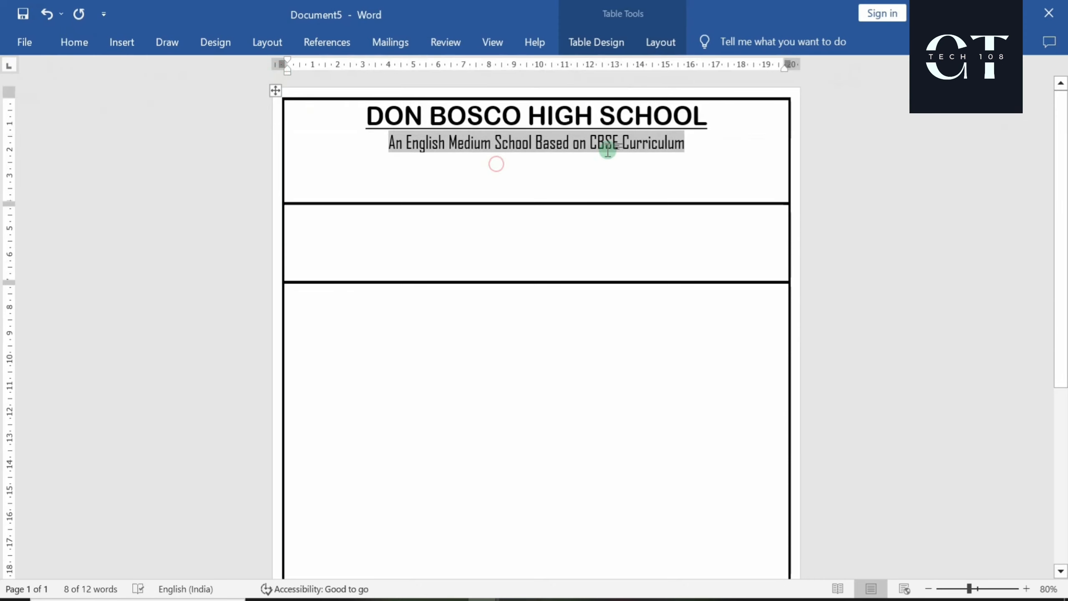
click(687, 144)
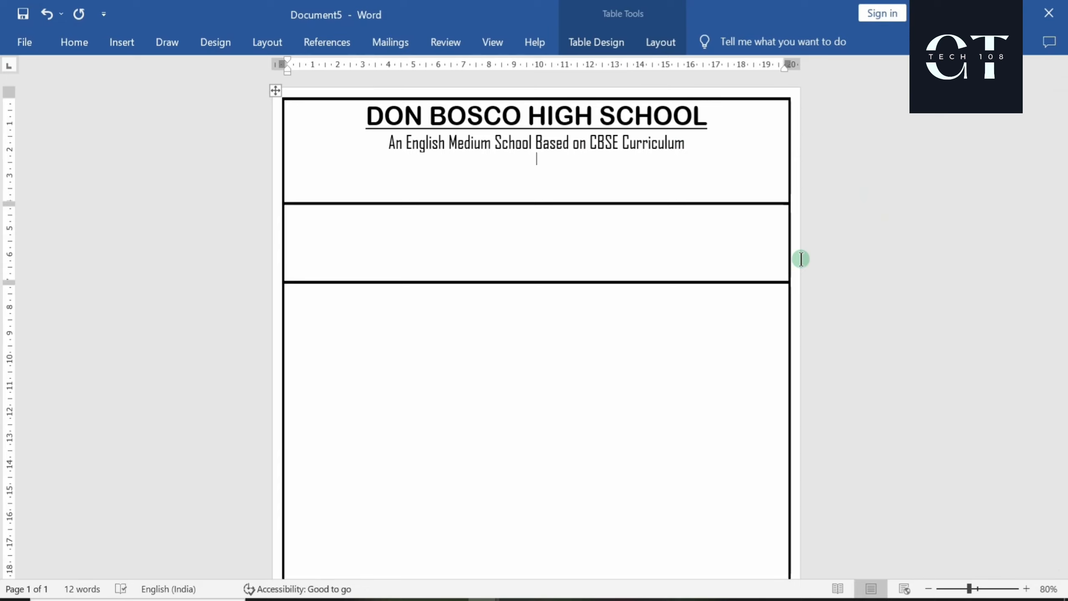
Type the 'school udise code' line with the school's code, then make it uppercase Arial
text(school udise )
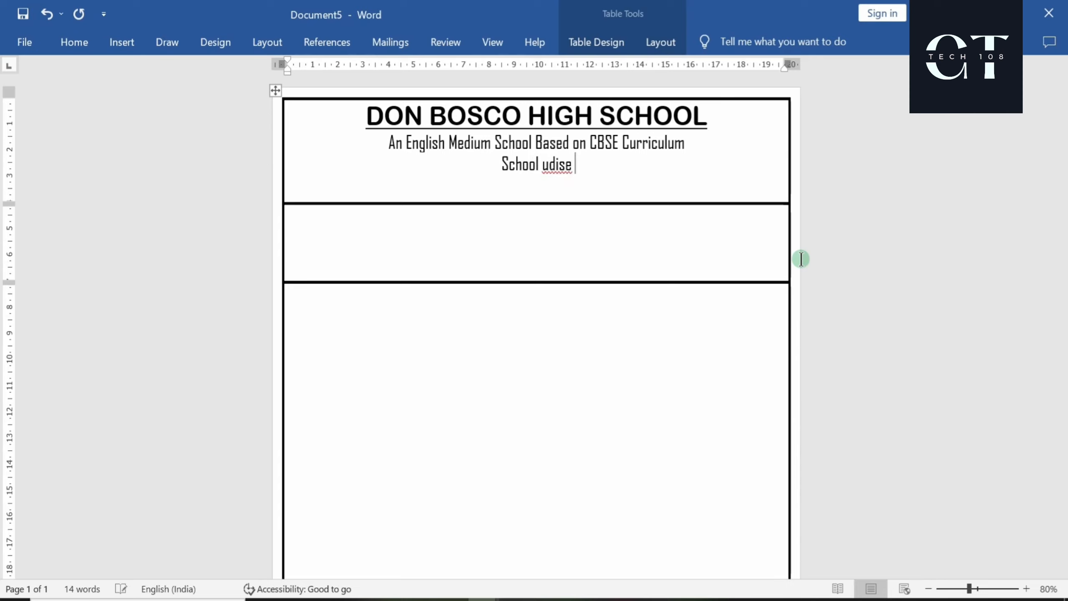
text(cod)
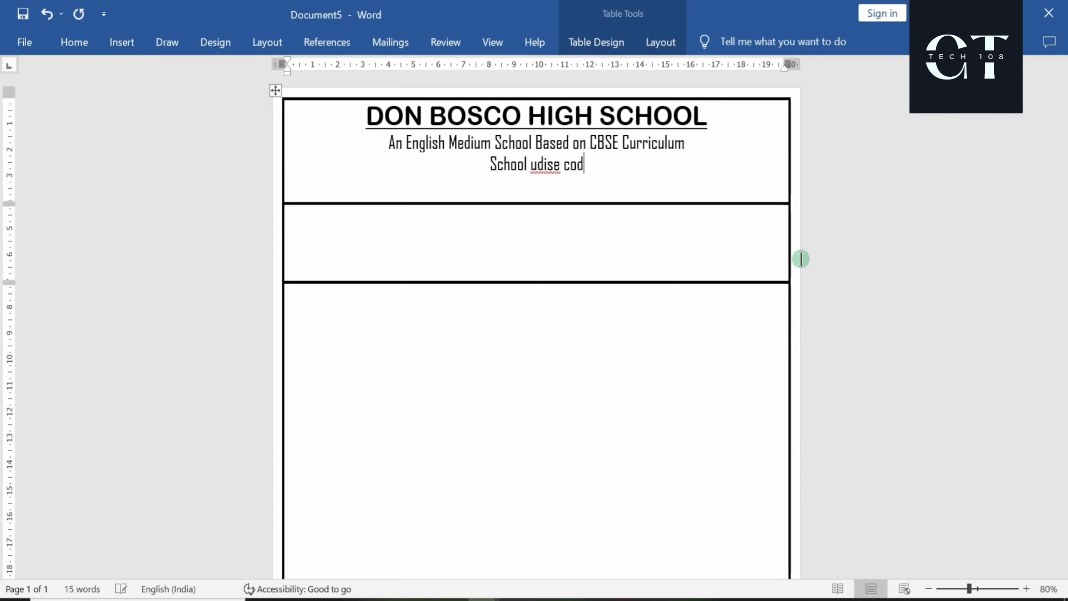
text(e :)
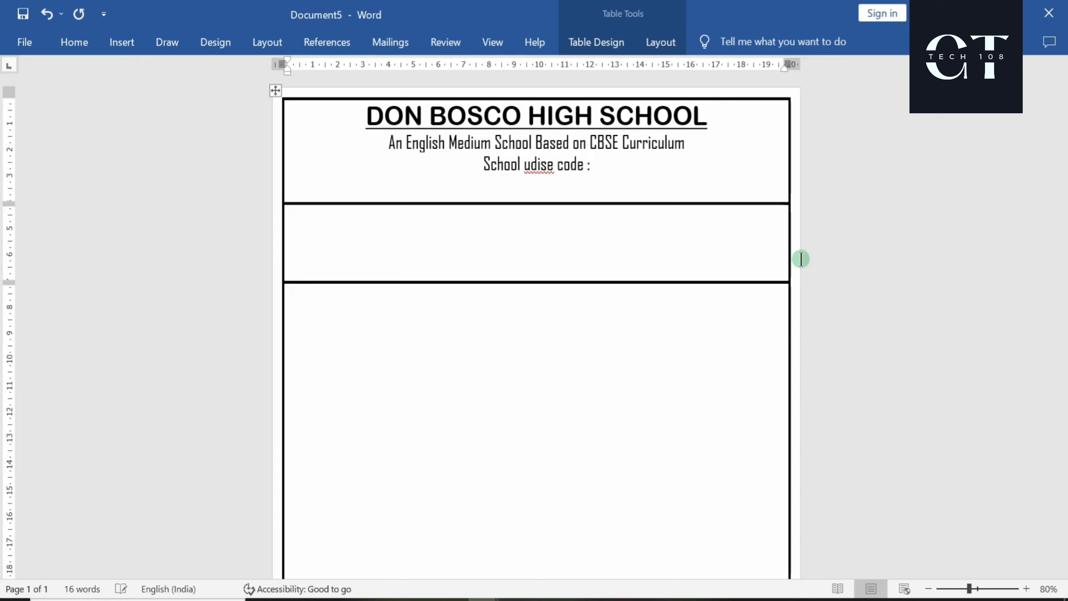
text(3923702300)
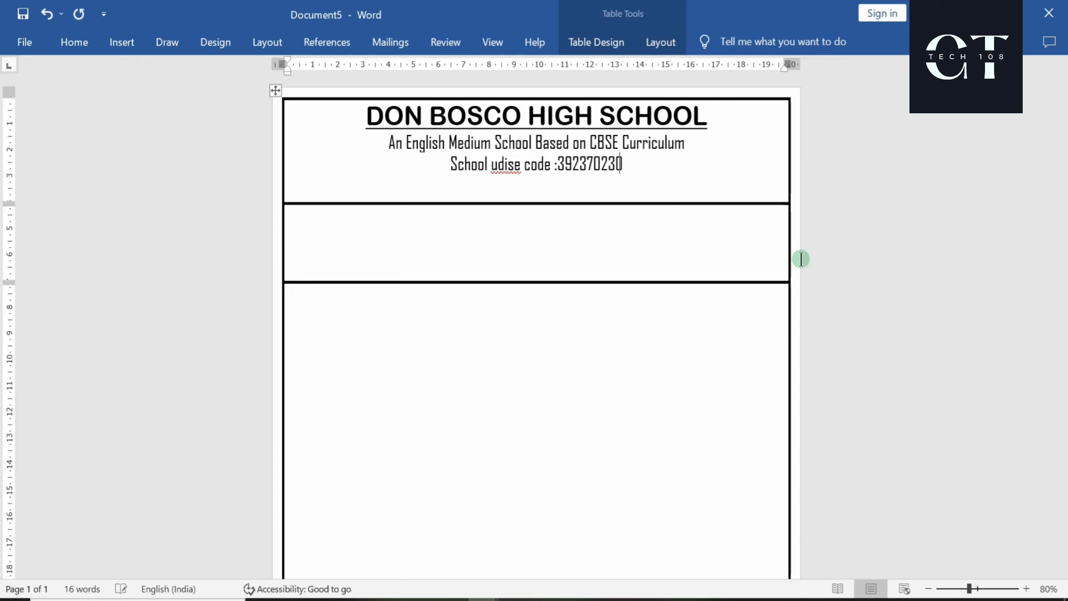
text(20)
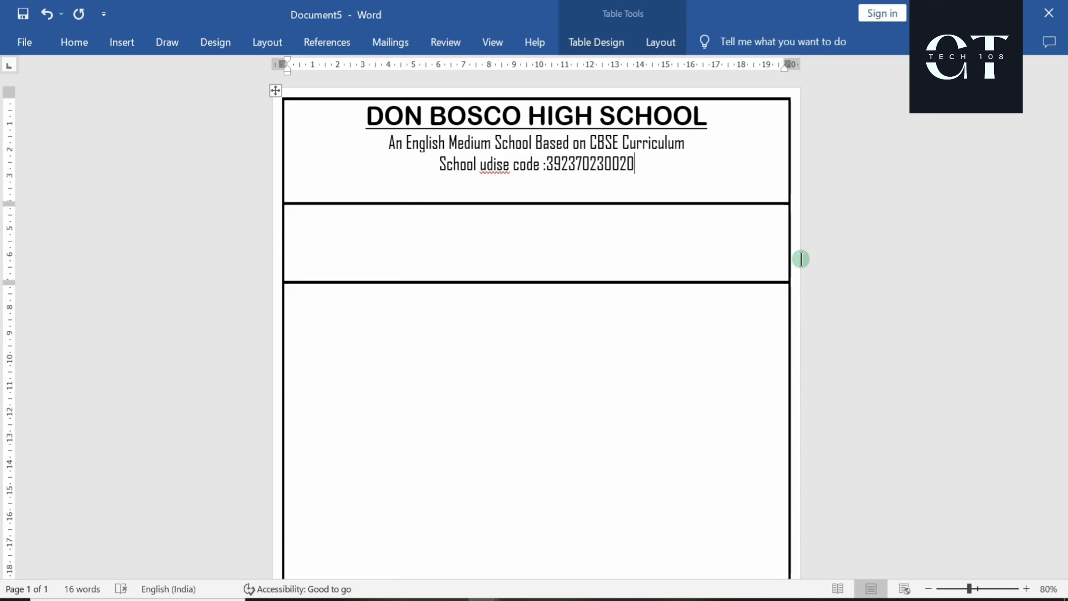
key(shift+Left)
key(shift+Left)
key(shift+Left)
key(shift+Left)
key(shift+Left)
key(shift+Left)
key(shift+Left)
key(shift+Left)
key(shift+Left)
key(shift+Left)
key(shift+Left)
key(shift+Left)
key(shift+Left)
key(shift+Left)
key(shift+Left)
key(shift+Left)
key(shift+Left)
key(shift+Left)
key(shift+Left)
key(shift+Left)
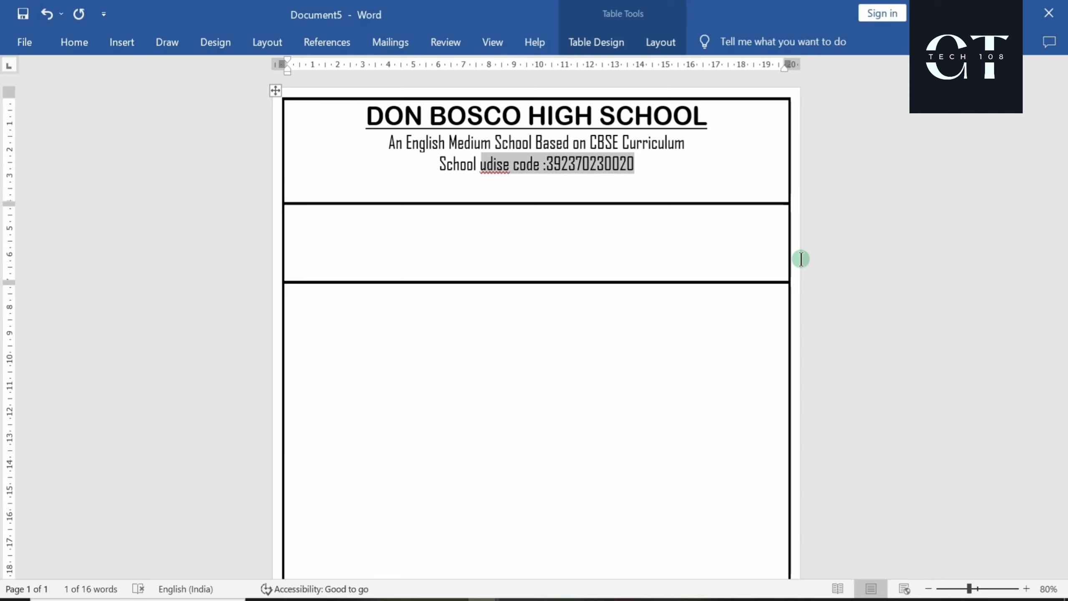
key(shift+Left)
key(shift+Left)
key(shift+Left)
key(shift+Left)
key(shift+Left)
key(shift+Left)
key(shift+Left)
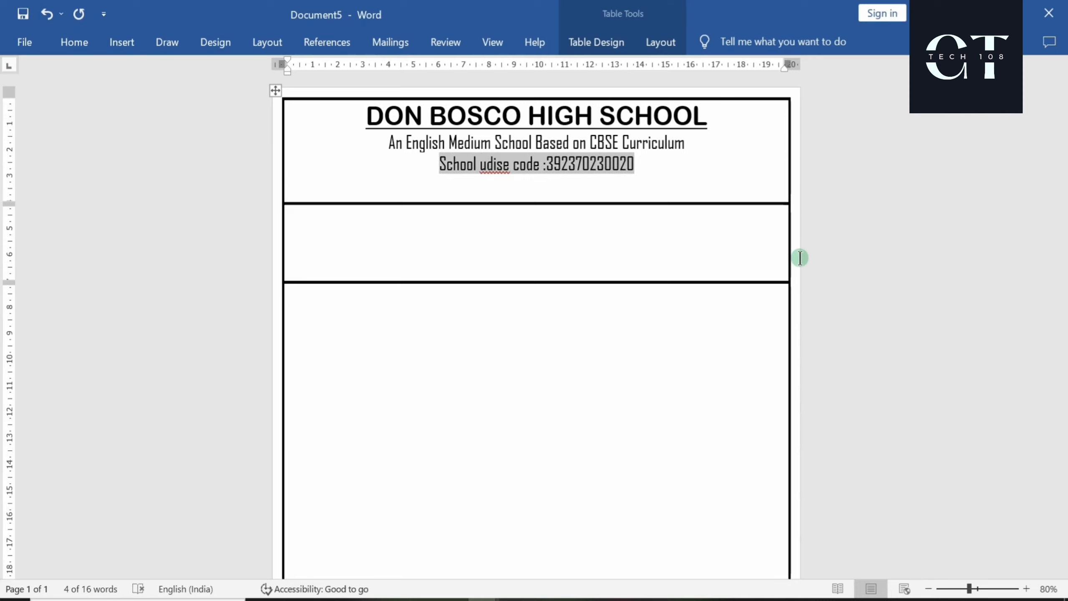
click(74, 43)
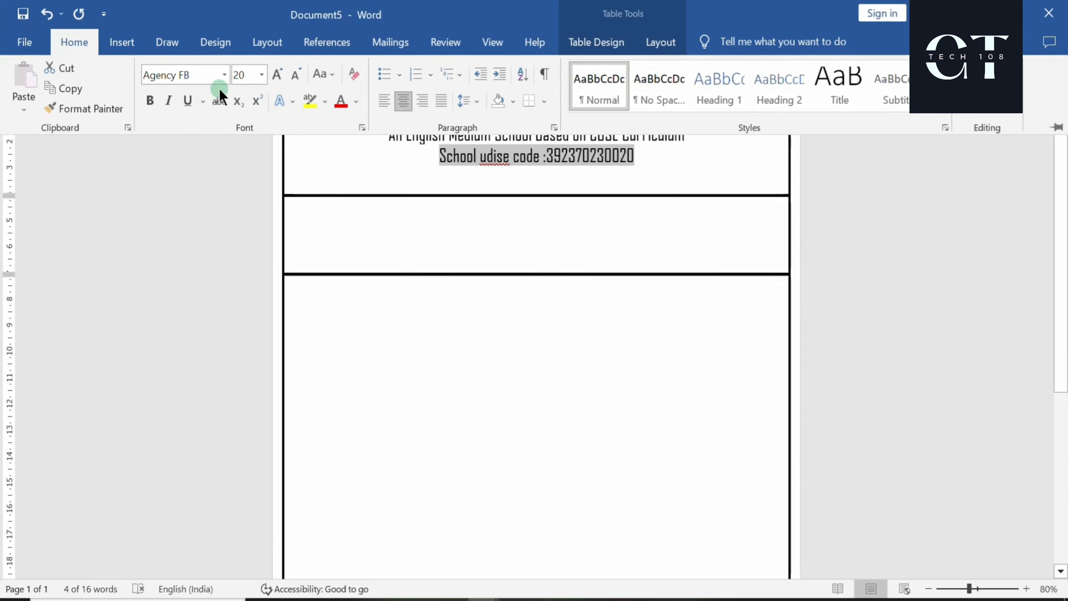
click(223, 76)
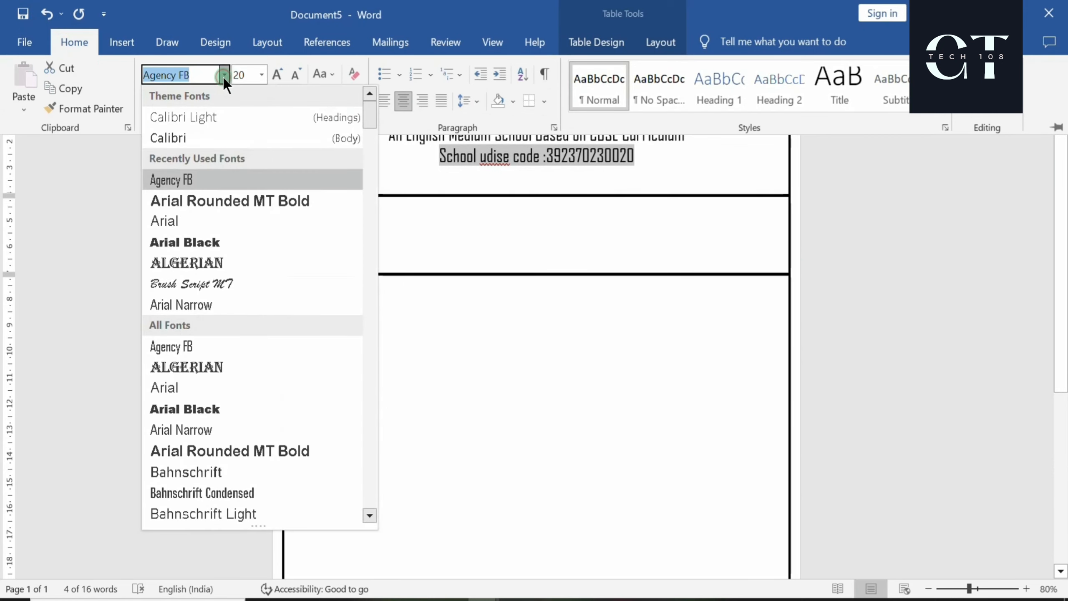
click(181, 221)
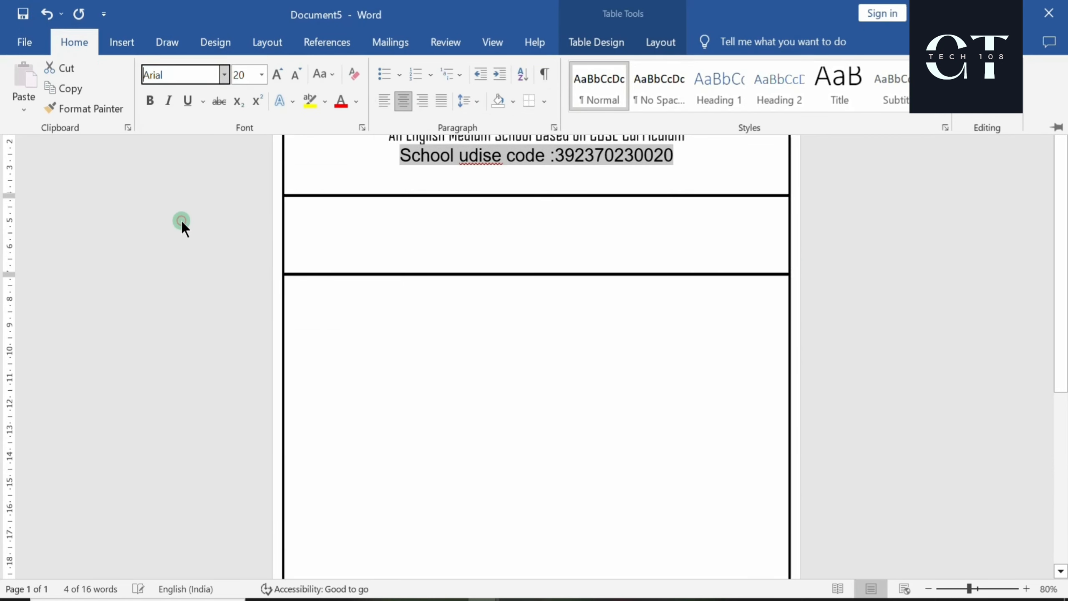
click(330, 74)
click(358, 139)
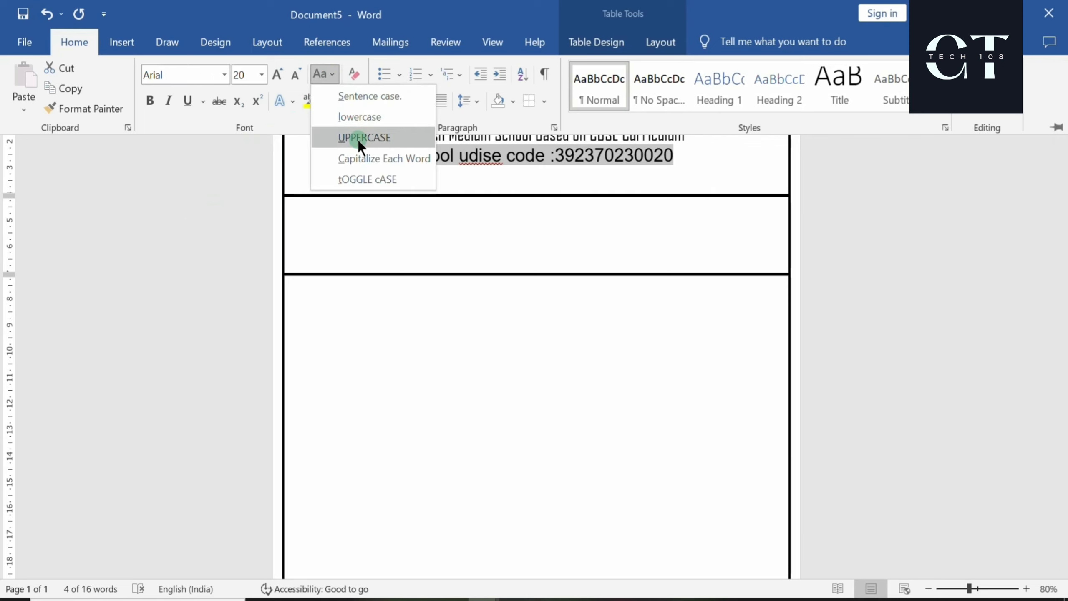
click(452, 173)
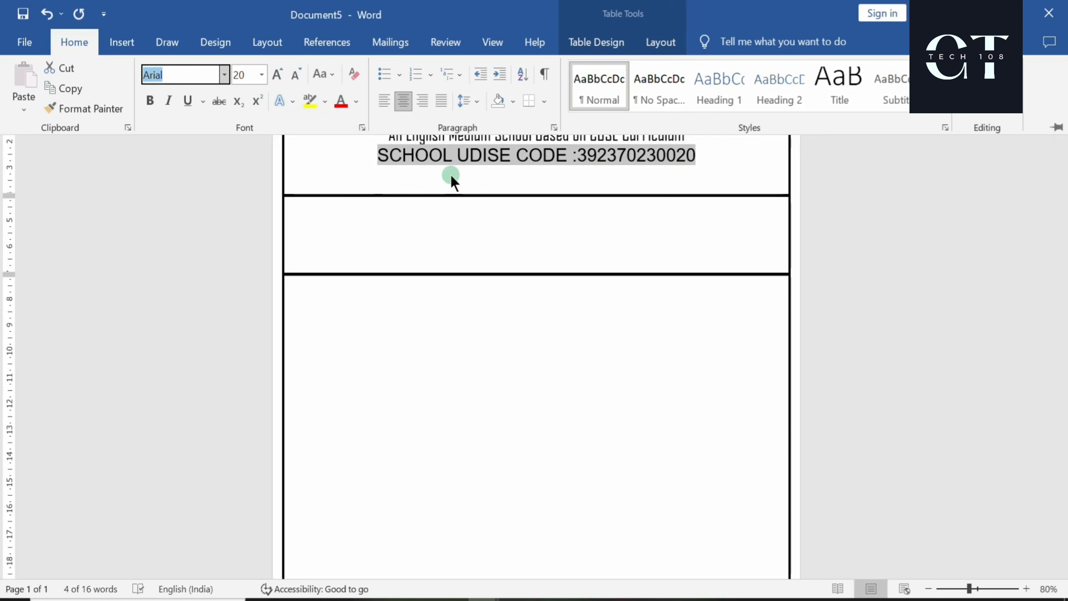
Make the UDISE code line bold at 16 pt
click(77, 48)
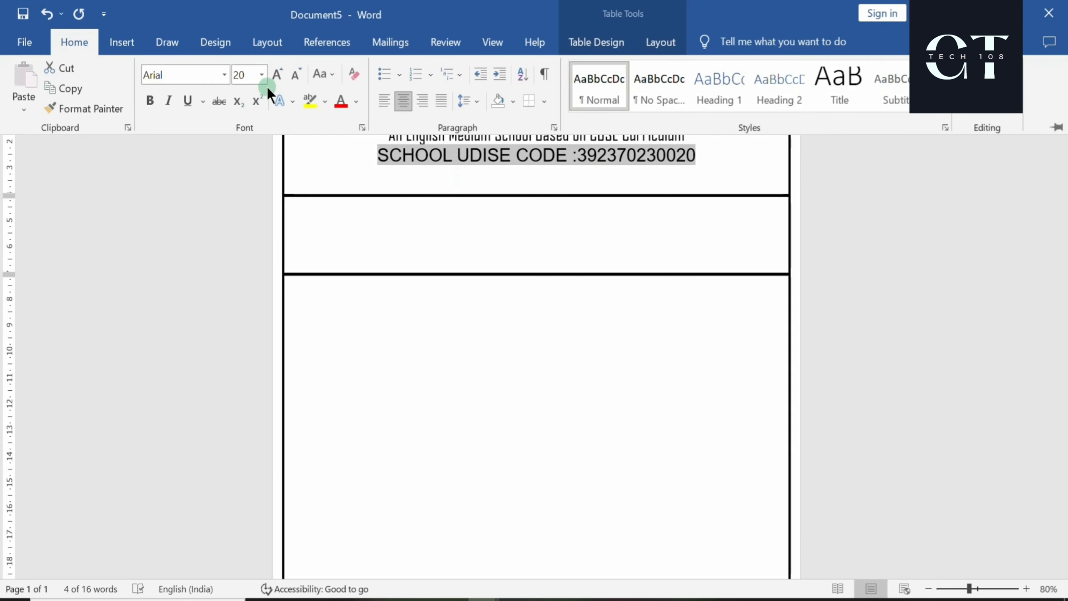
click(295, 75)
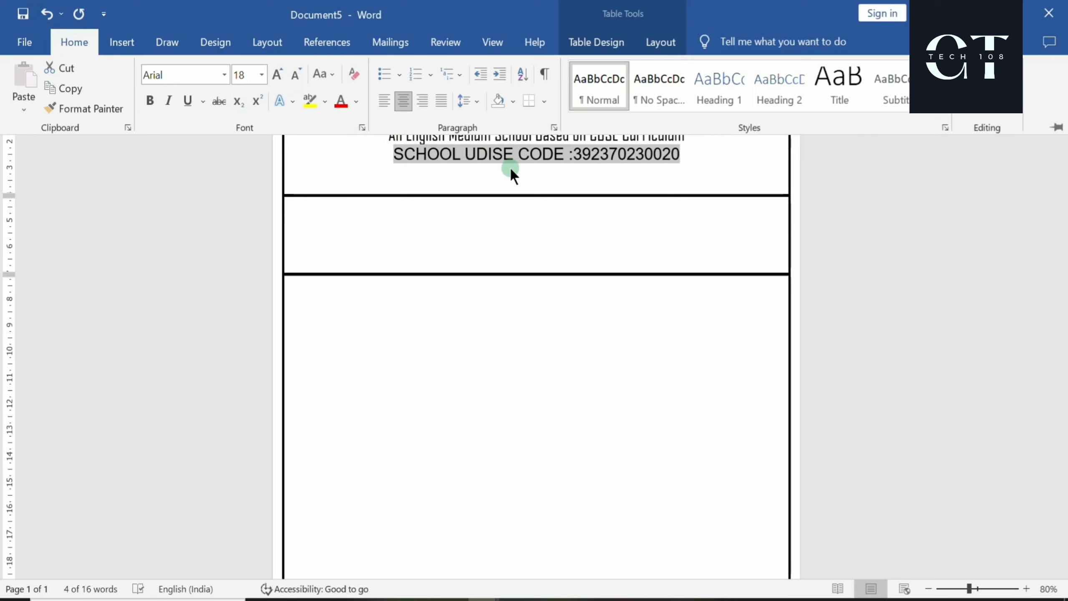
click(148, 101)
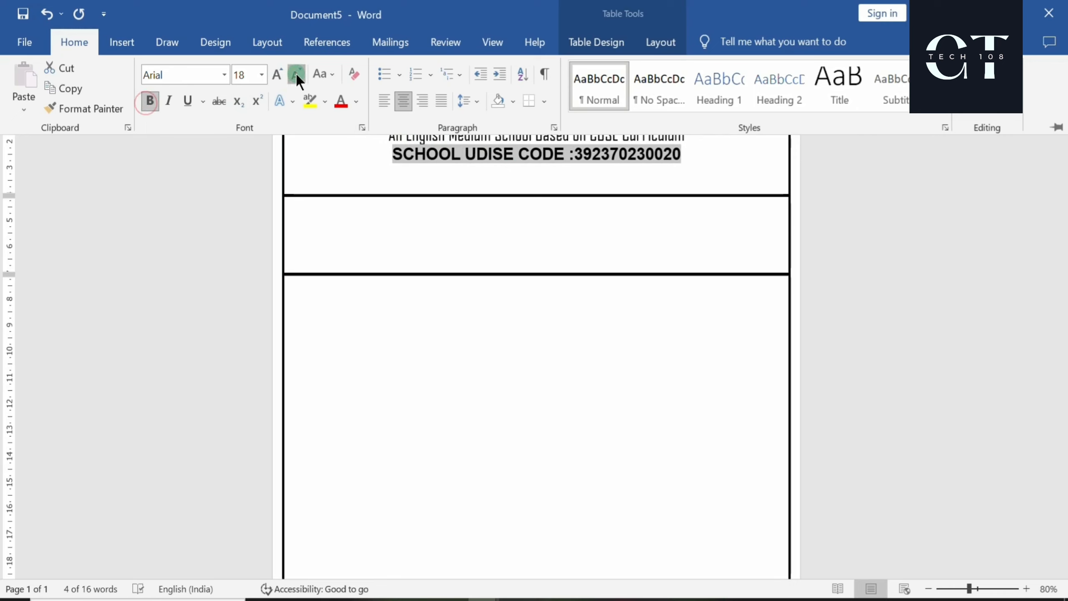
click(296, 75)
click(542, 172)
click(676, 157)
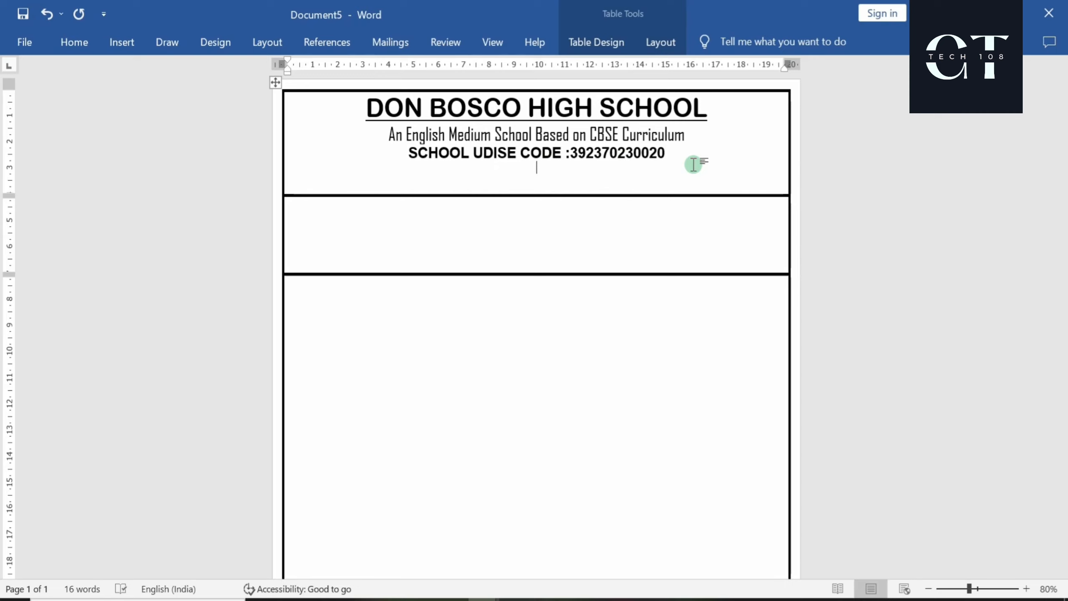
Type the school's postal address after 'Add:-' and make the line non-bold at 14 pt
text(dd:- East)
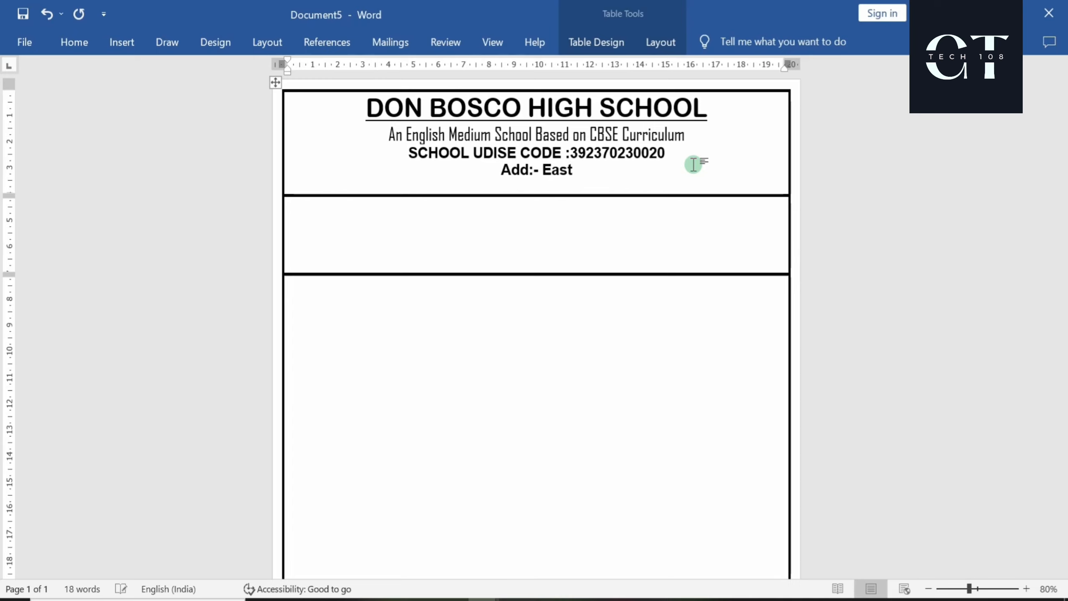
text( of Kai)
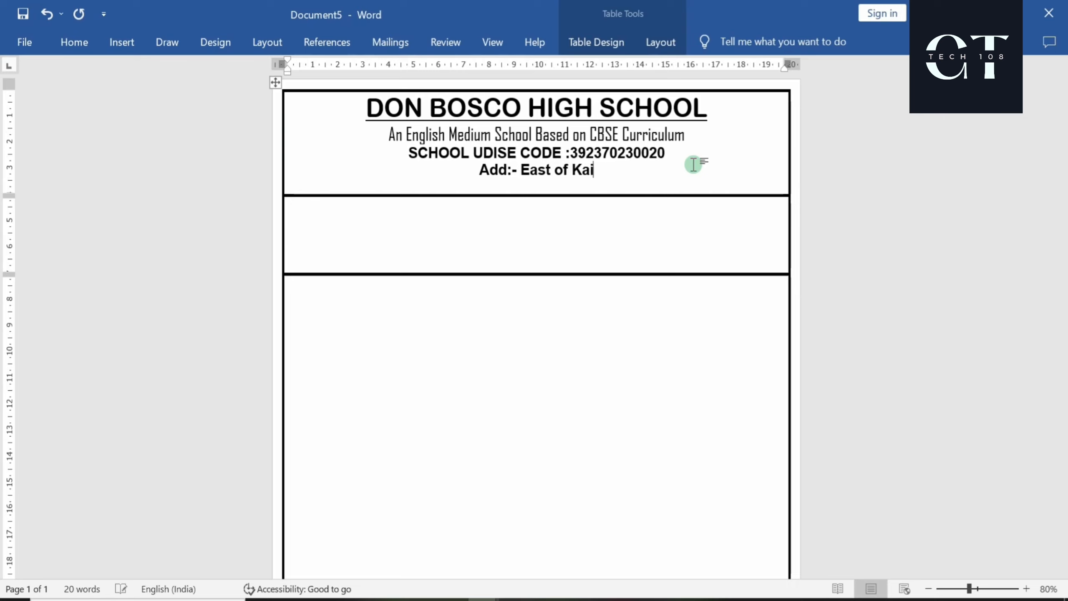
text(lash )
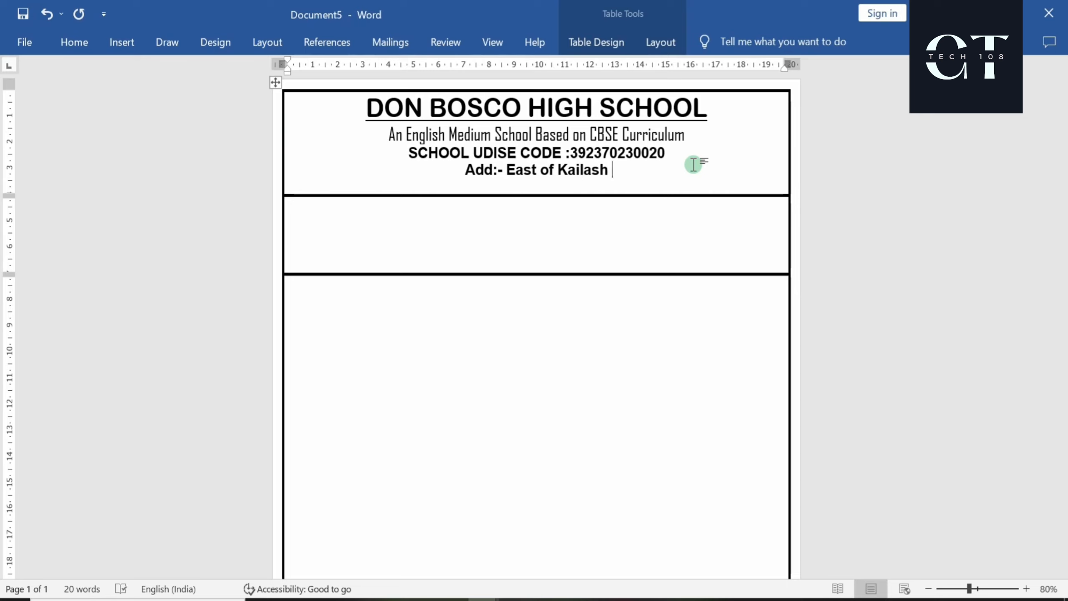
text(,S)
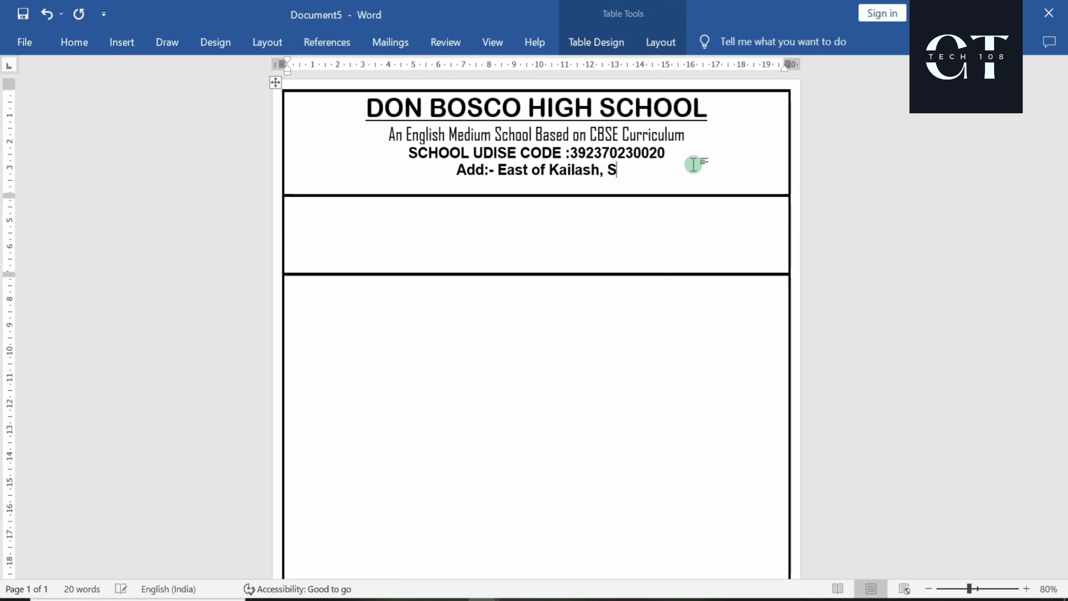
text(outh)
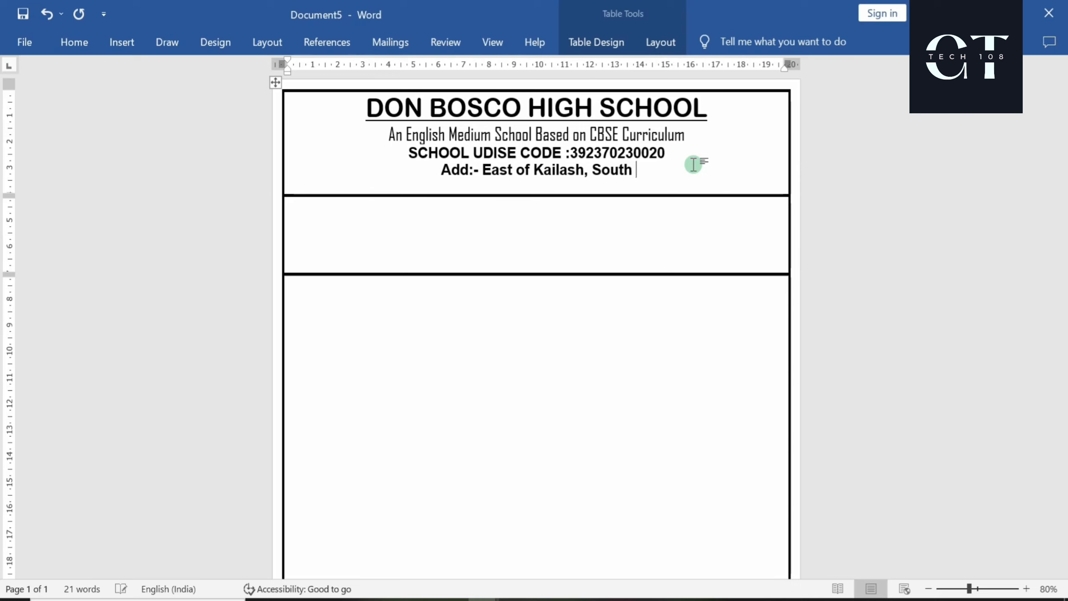
text( Delhi)
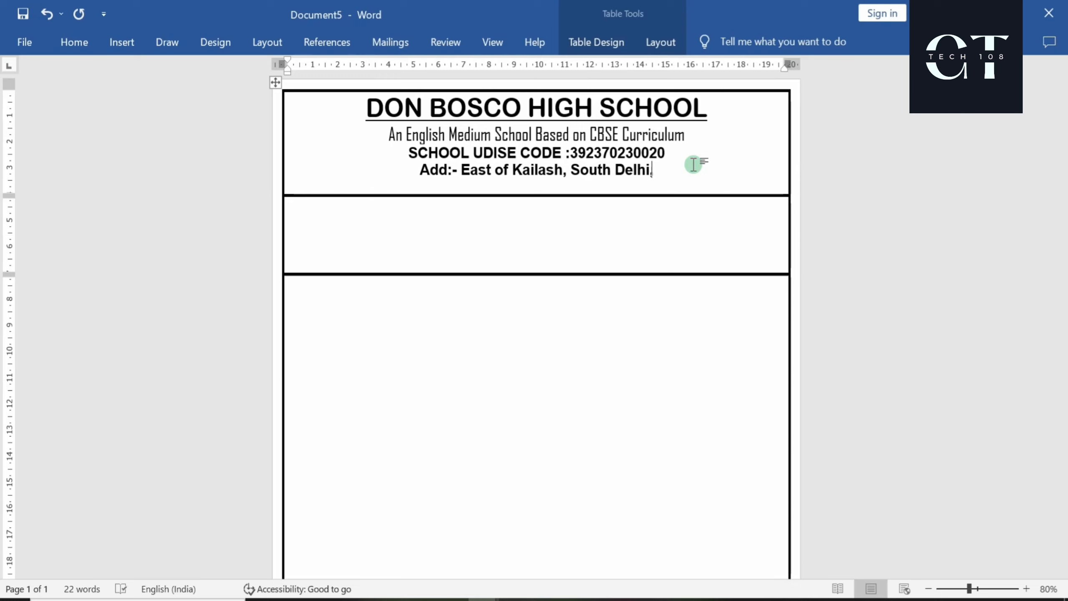
text(, Delh)
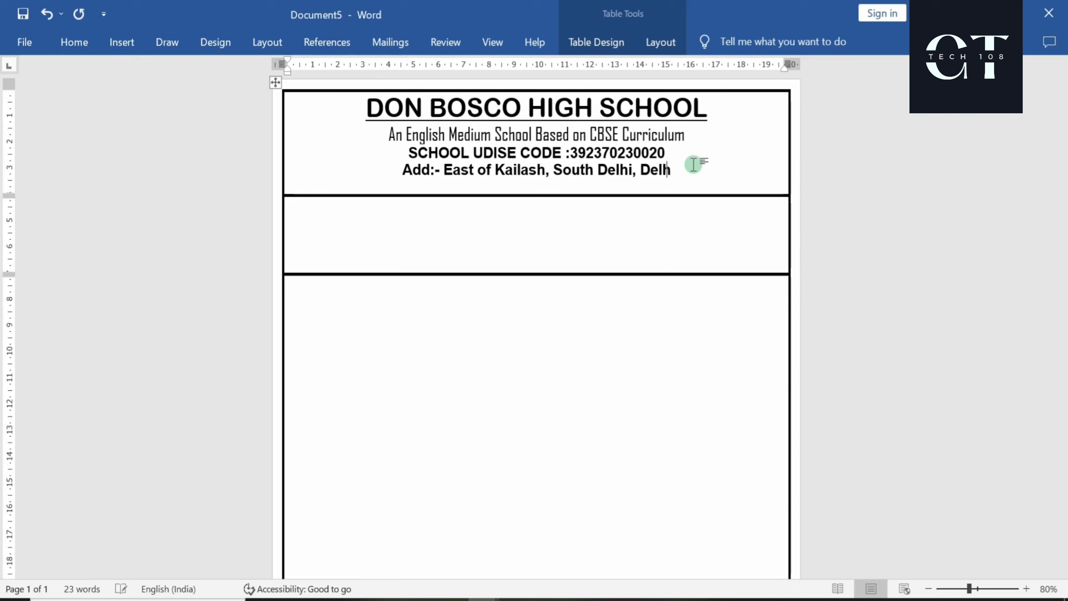
text(i-110065)
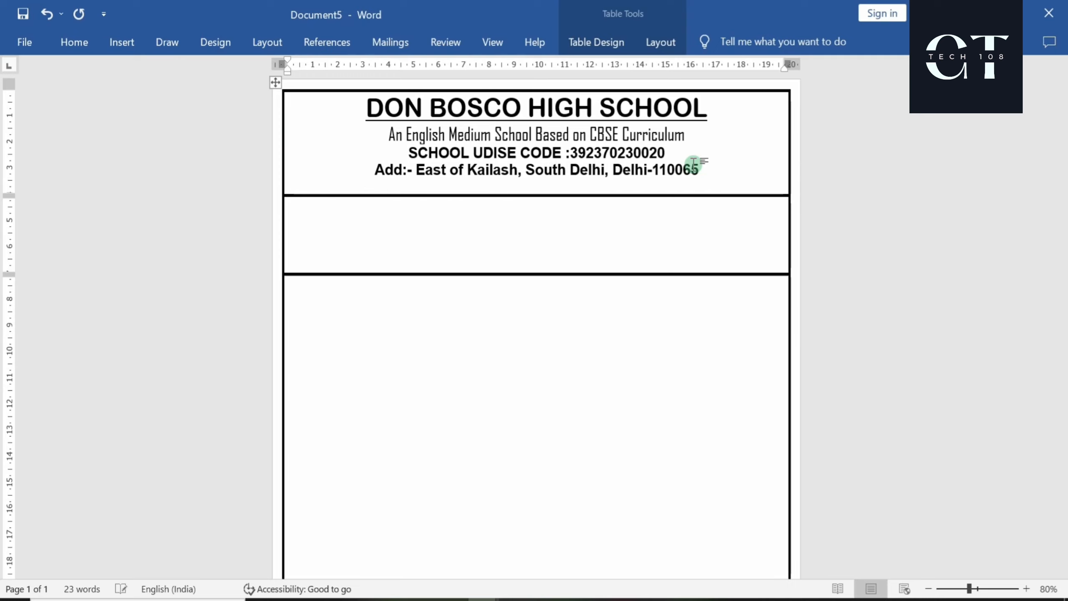
key(shift+Left)
key(shift+Left)
key(shift+Left)
key(shift+Left)
key(shift+Left)
key(shift+Left)
key(shift+Left)
key(shift+Left)
key(shift+Left)
key(shift+Left)
key(shift+Left)
key(shift+Left)
key(shift+Left)
key(shift+Left)
key(shift+Left)
key(shift+Left)
key(shift+Left)
key(shift+Left)
key(shift+Left)
key(shift+Left)
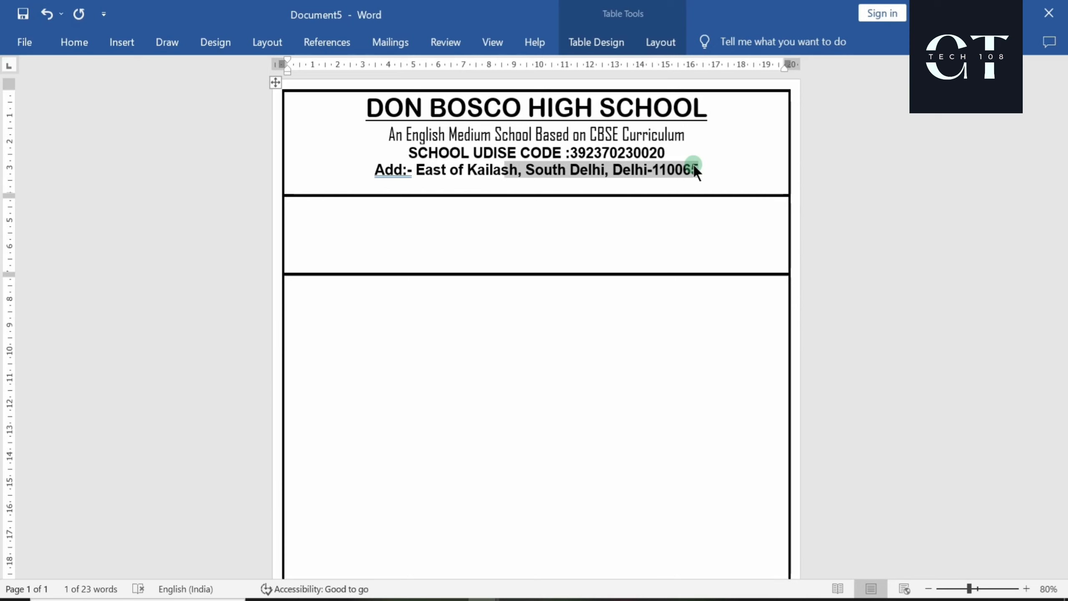
key(shift+Left)
key(shift+Left)
key(shift+Left)
key(shift+Left)
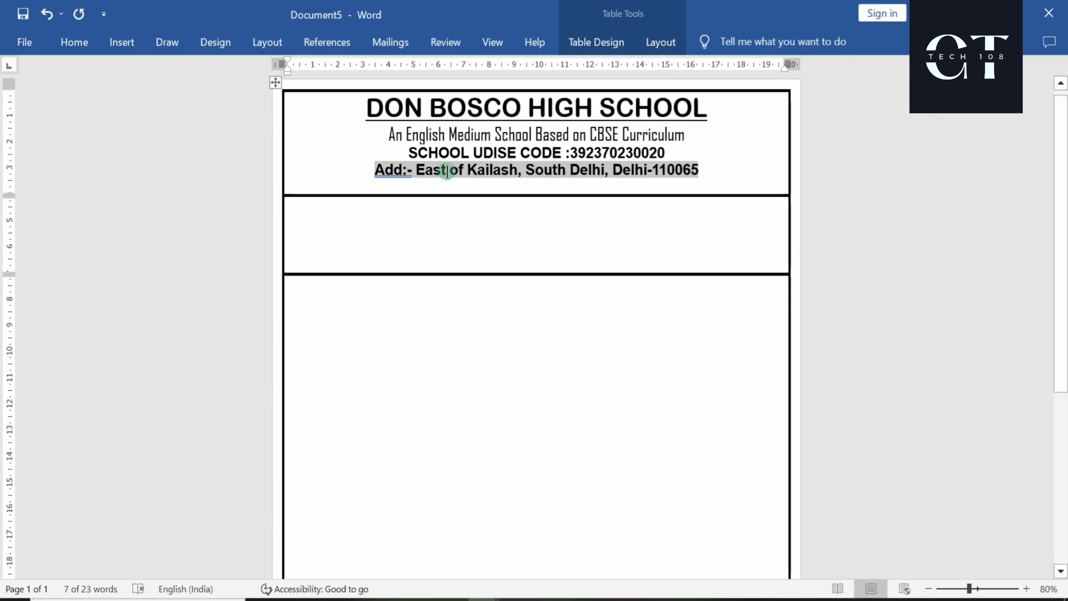
click(66, 43)
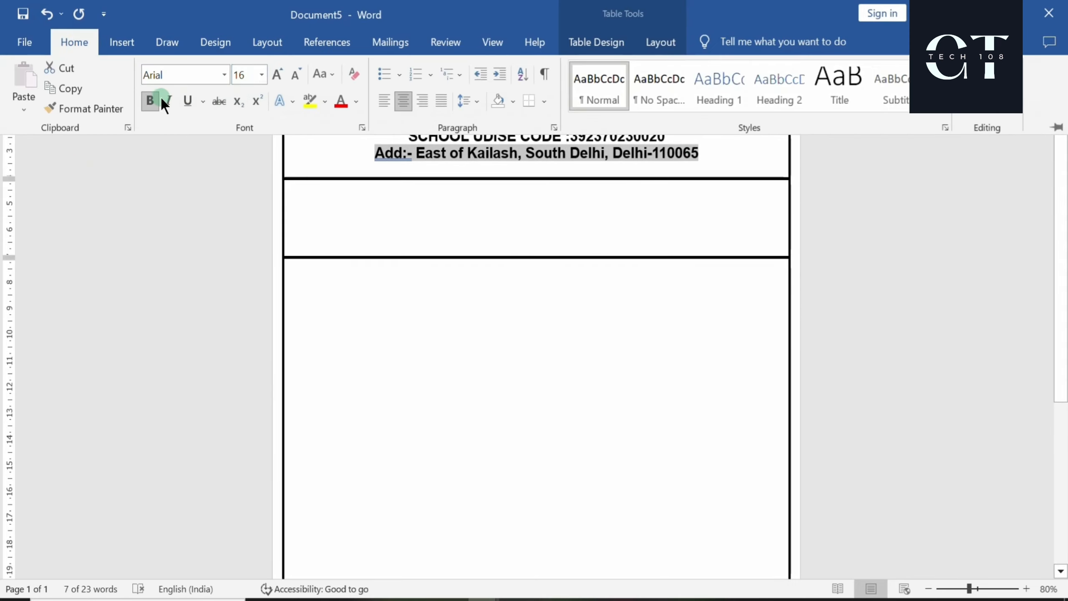
click(151, 101)
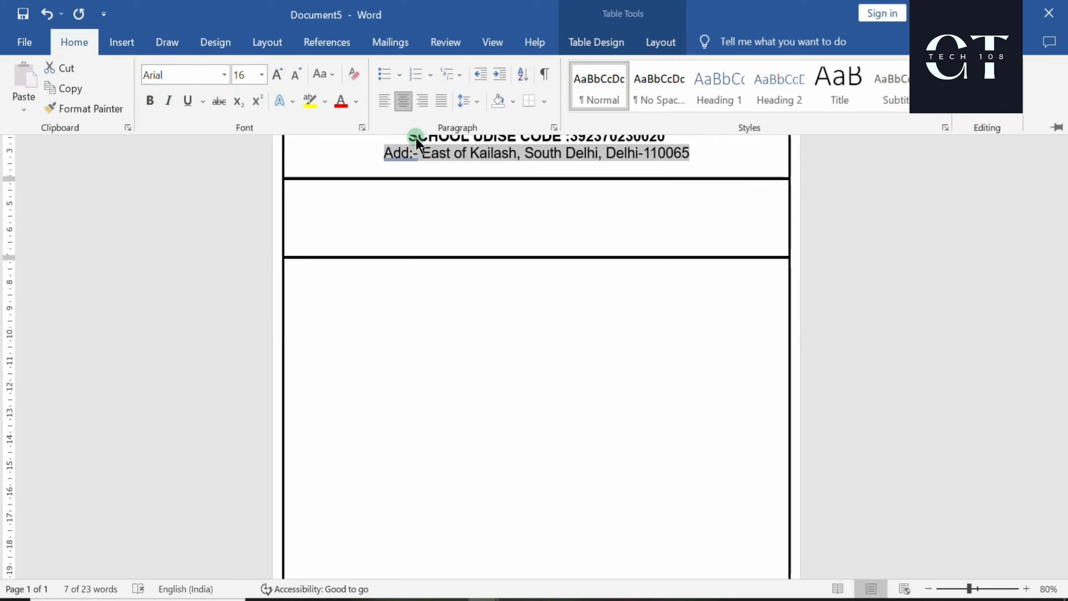
click(296, 76)
Fix the spacing of the 'Add:-' label by accepting Word's suggested correction
click(440, 162)
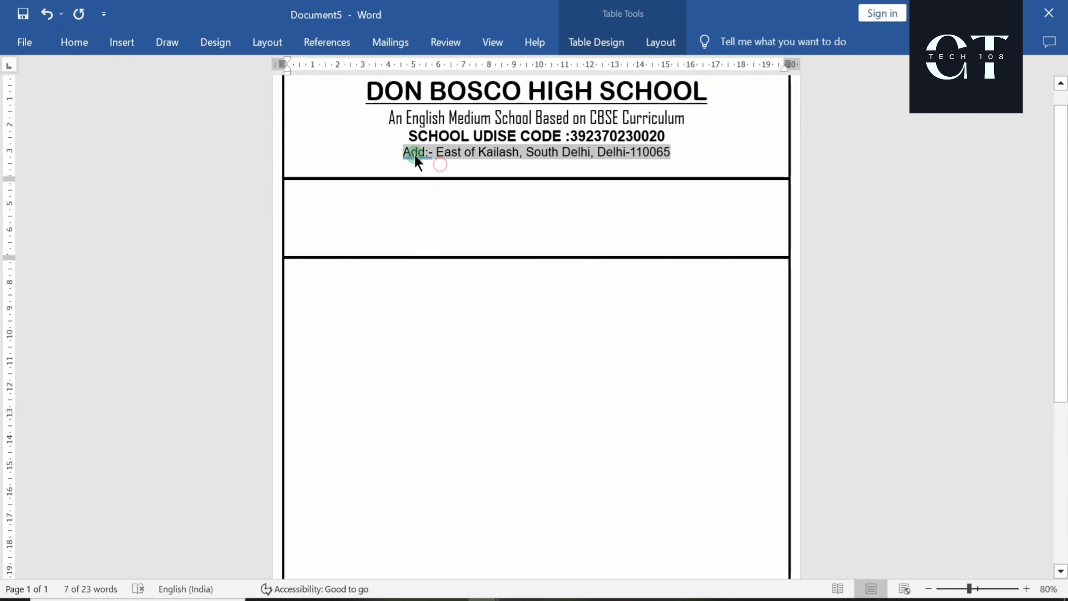
right_click(414, 153)
click(412, 155)
right_click(413, 156)
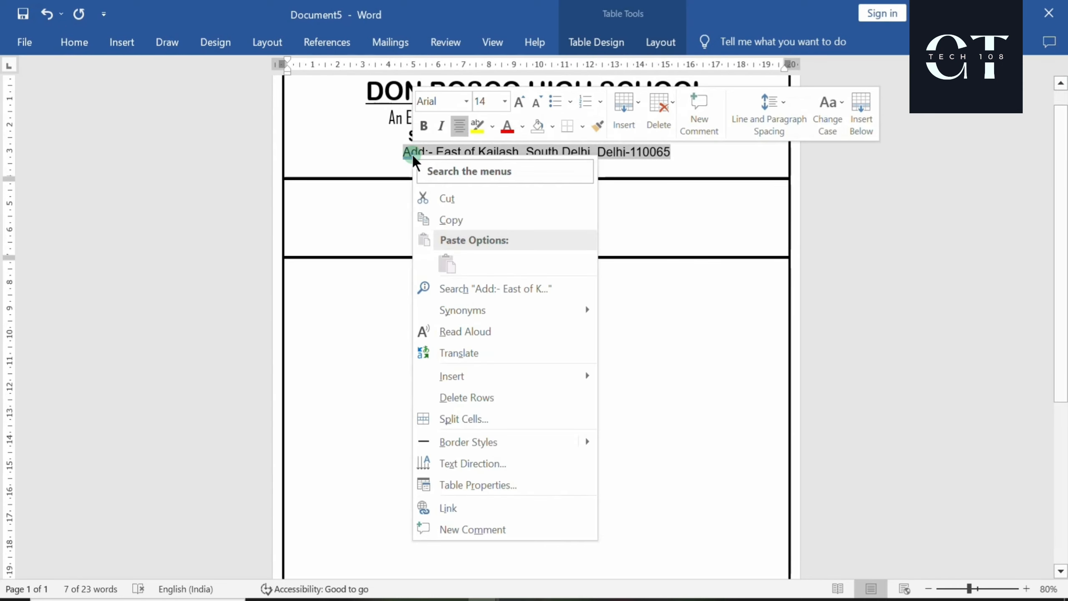
click(412, 154)
click(412, 155)
right_click(412, 156)
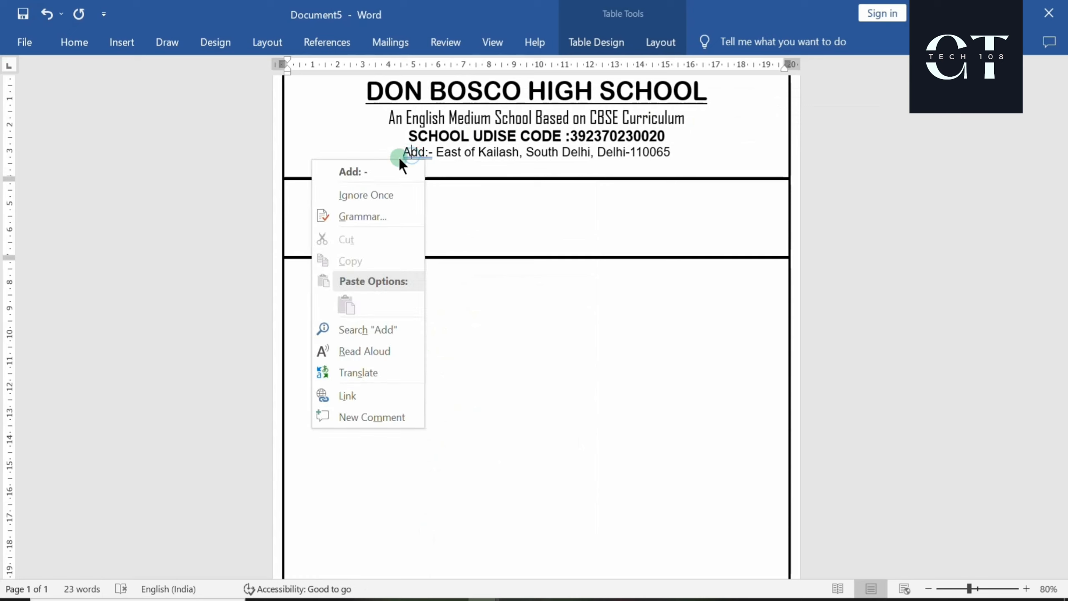
click(371, 170)
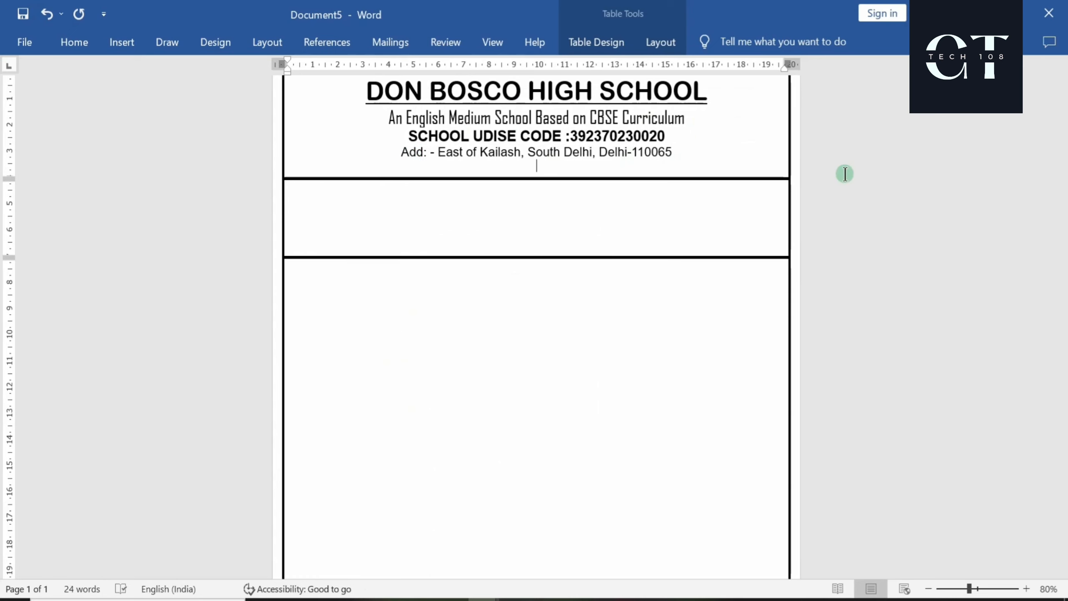
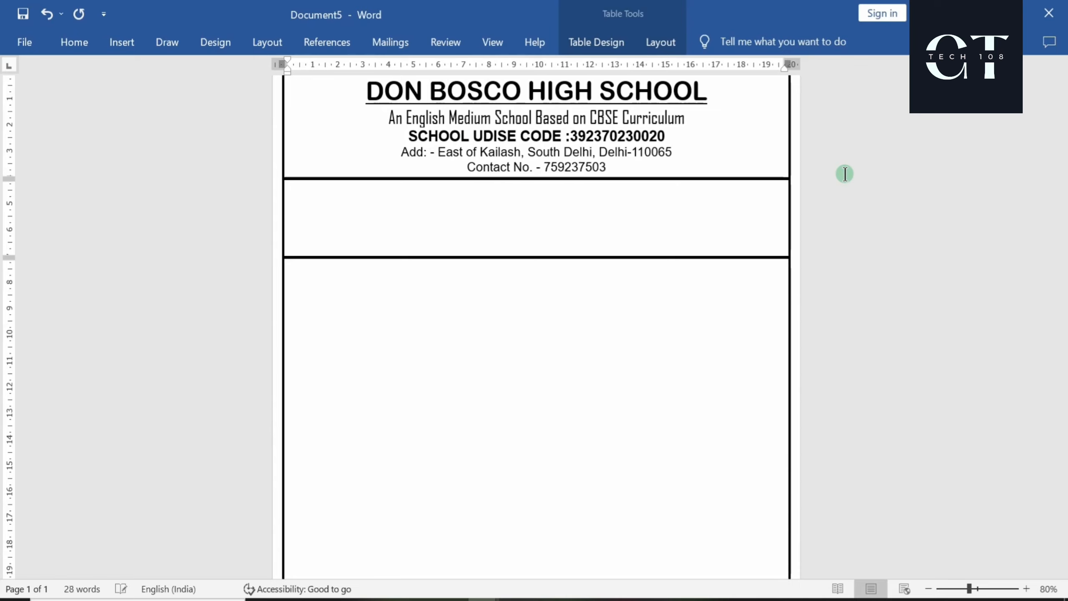
Add a 'Contact No. -' line listing the school's two phone numbers
text(,)
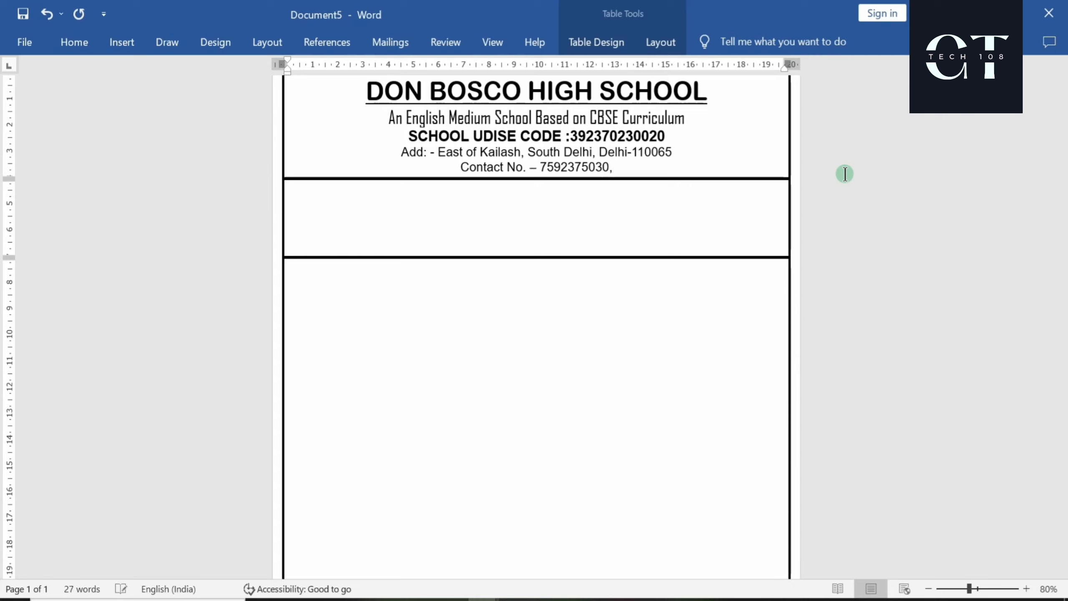
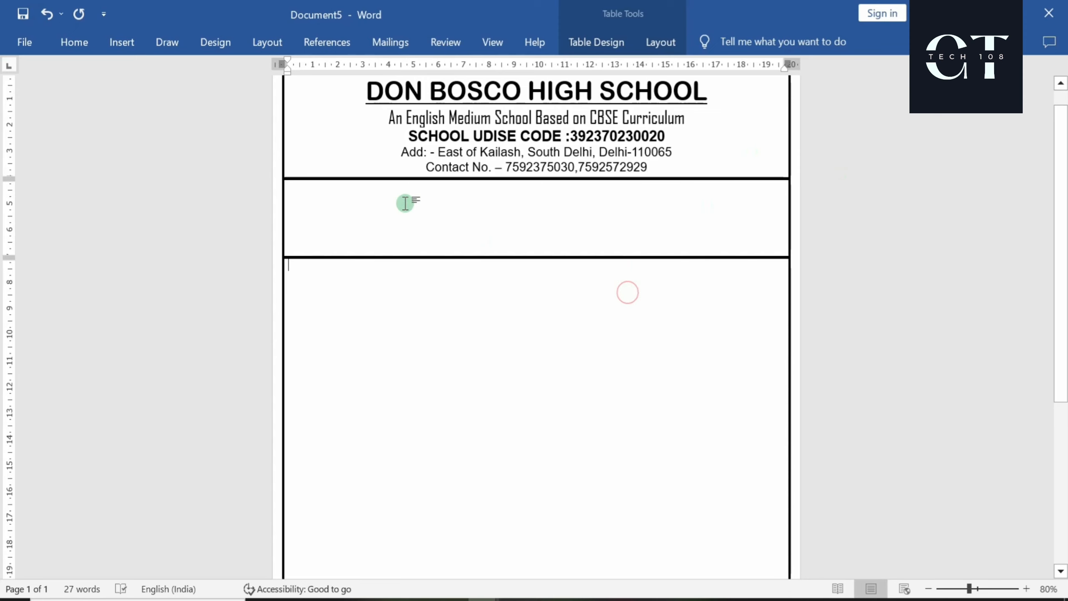
Insert the YOUR LOGO HERE image from this device into the table
click(105, 43)
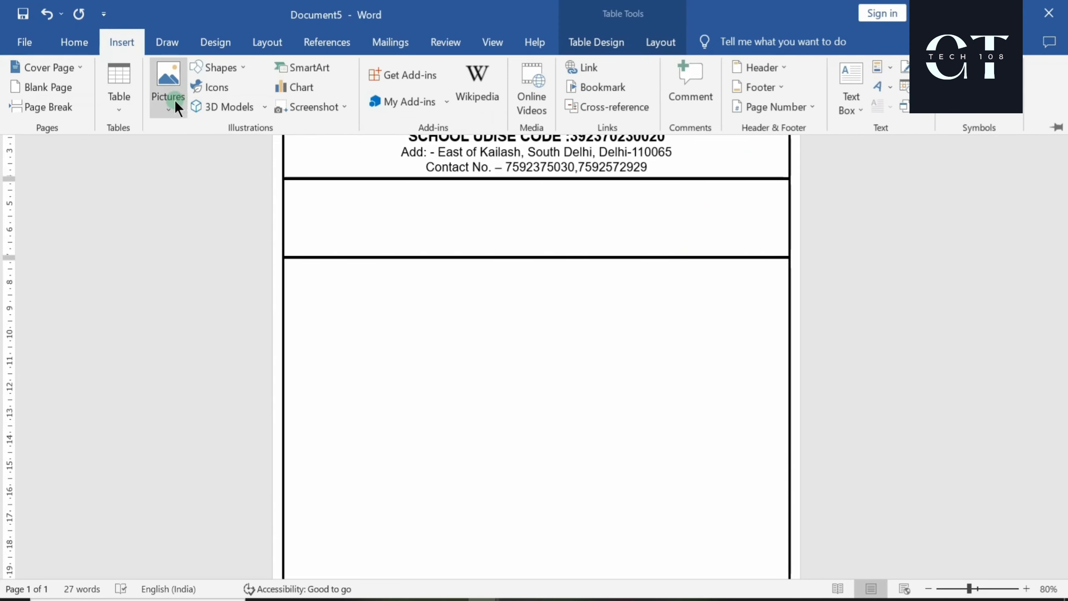
click(175, 101)
click(196, 154)
click(286, 331)
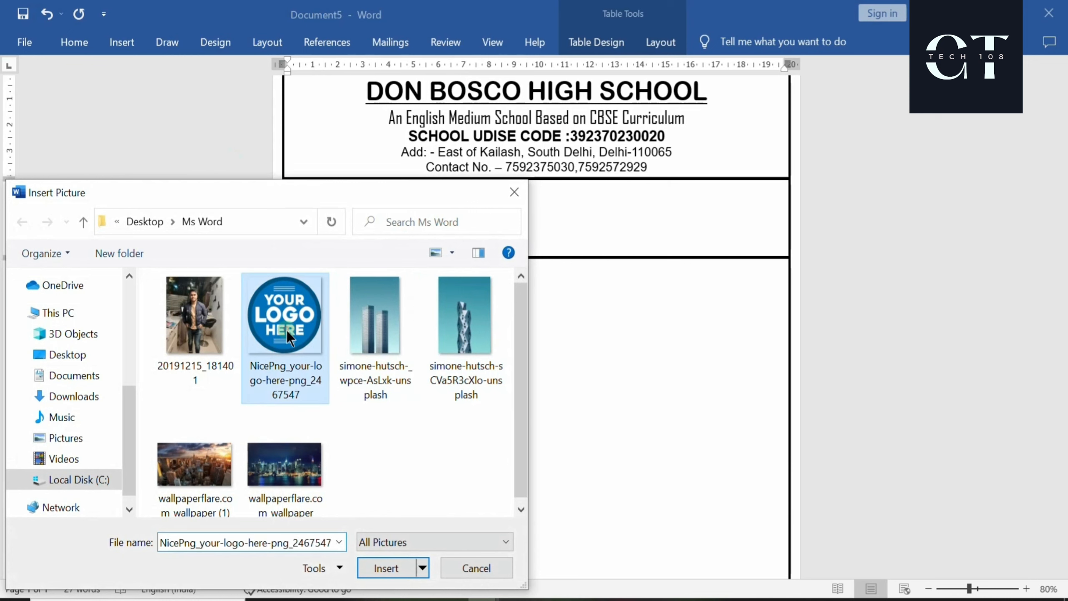
click(384, 567)
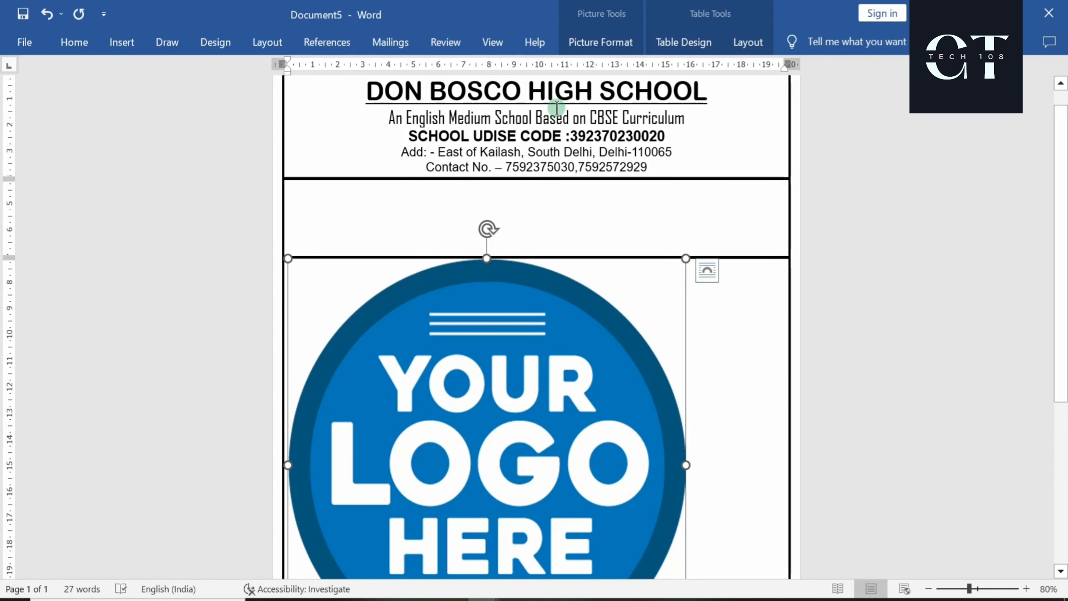
click(597, 42)
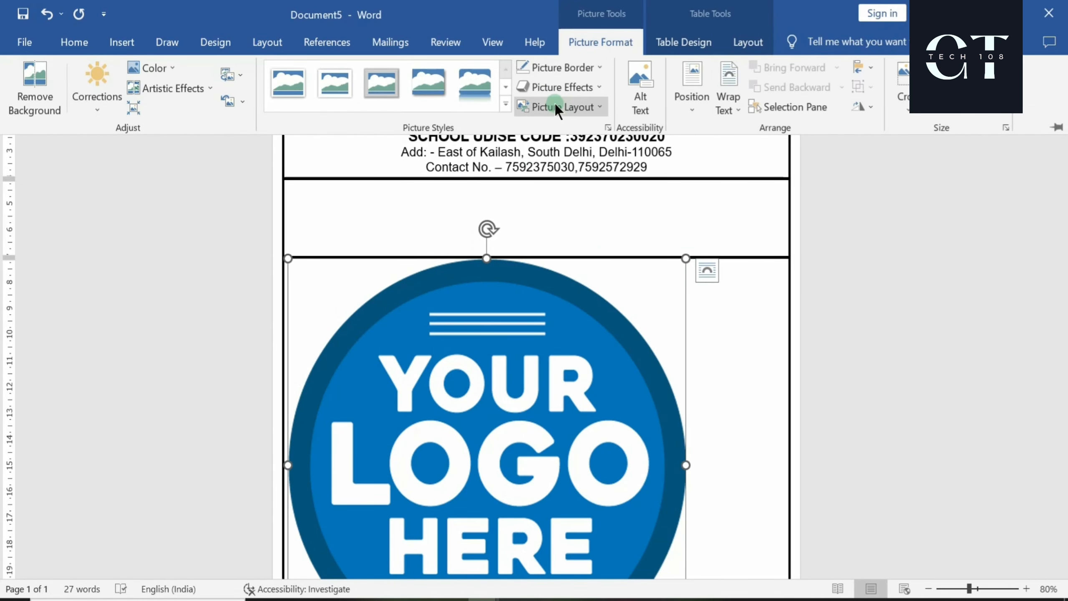
Recolour the logo light gray and apply a brightness/contrast adjustment
click(162, 69)
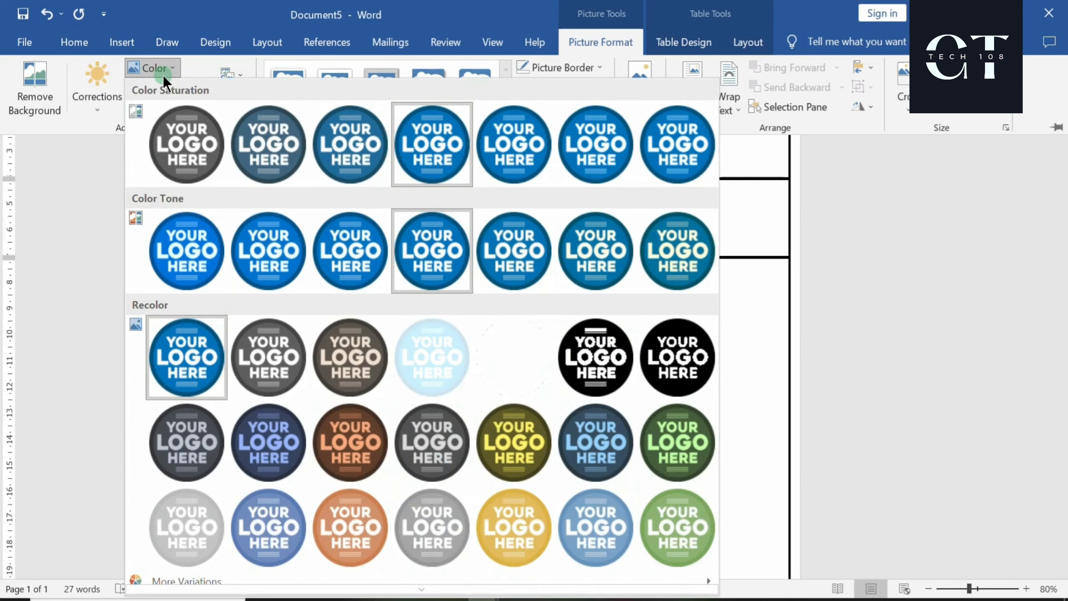
click(182, 515)
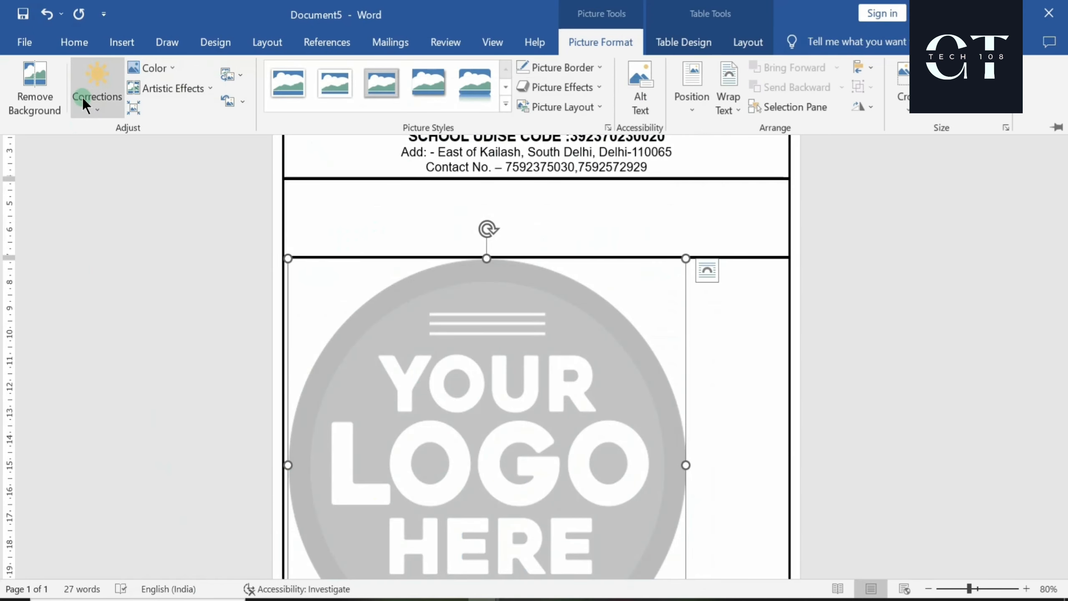
click(93, 110)
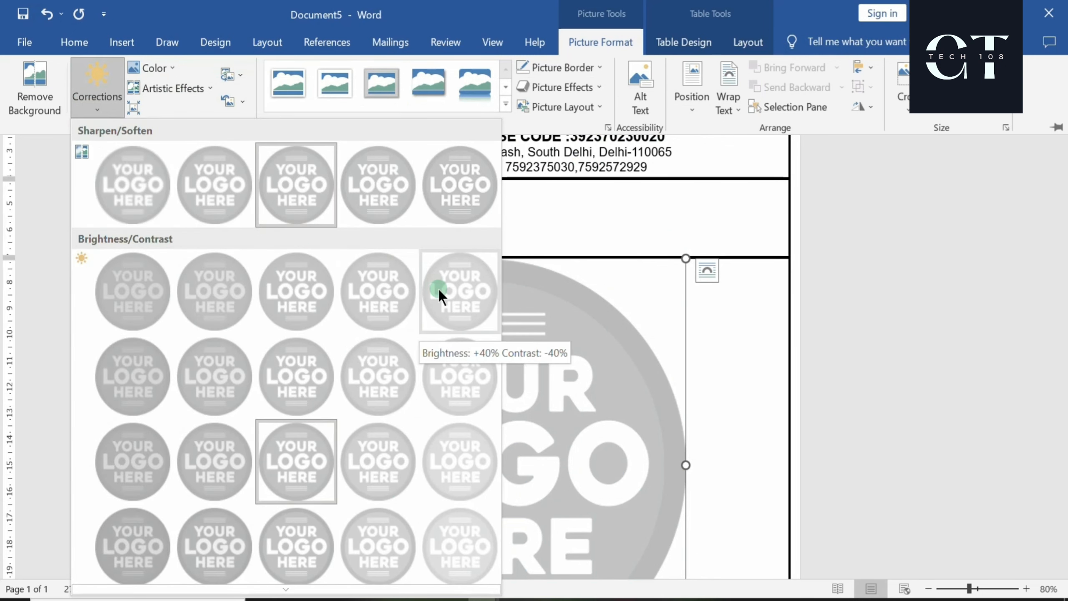
click(143, 295)
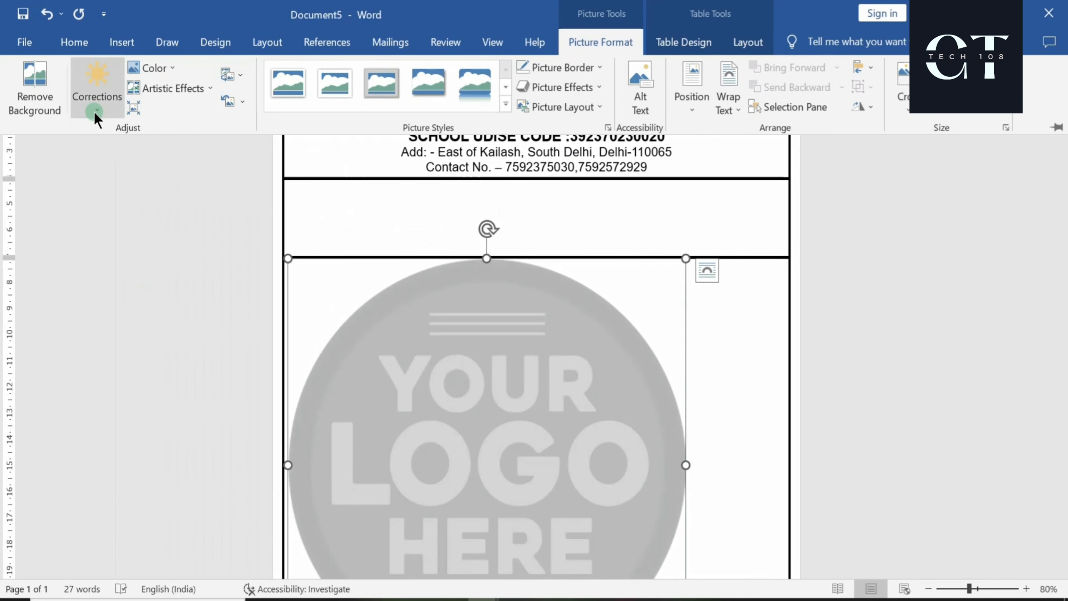
click(93, 112)
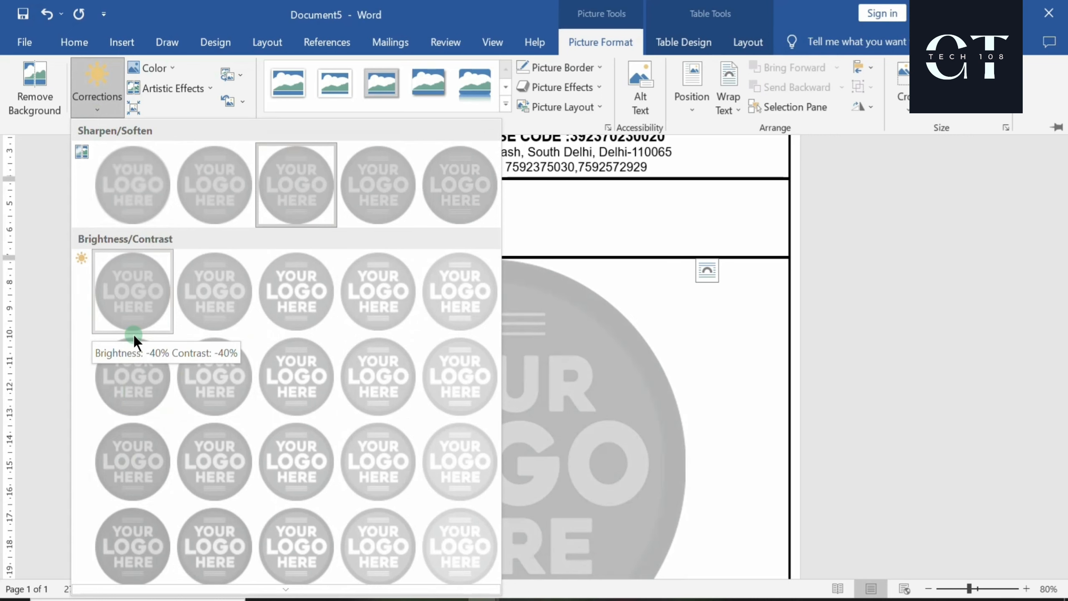
click(131, 455)
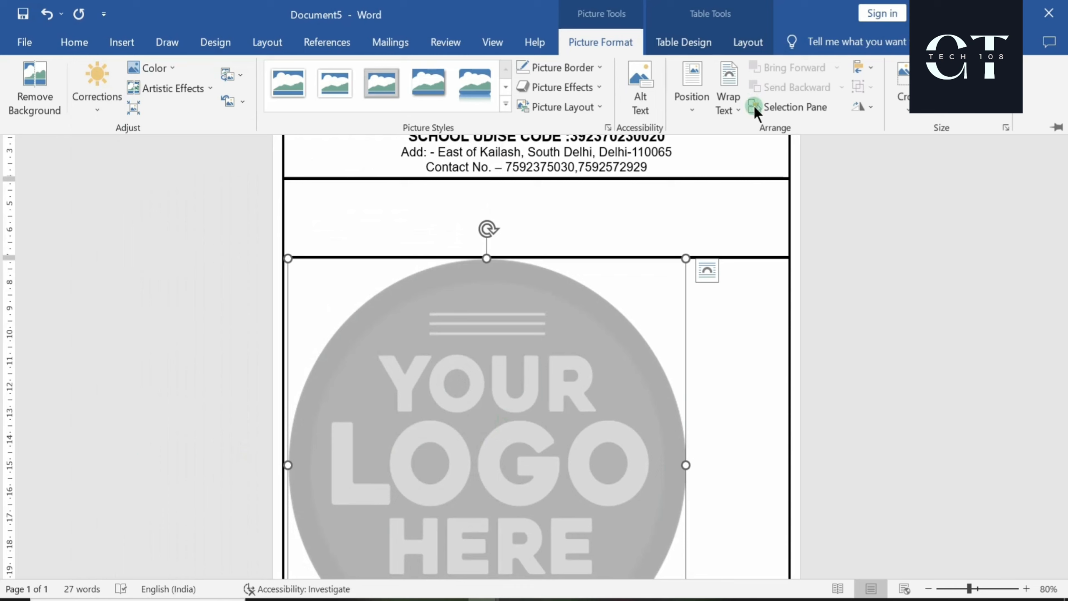
Set the logo's text wrapping to In Front of Text
click(738, 105)
click(761, 261)
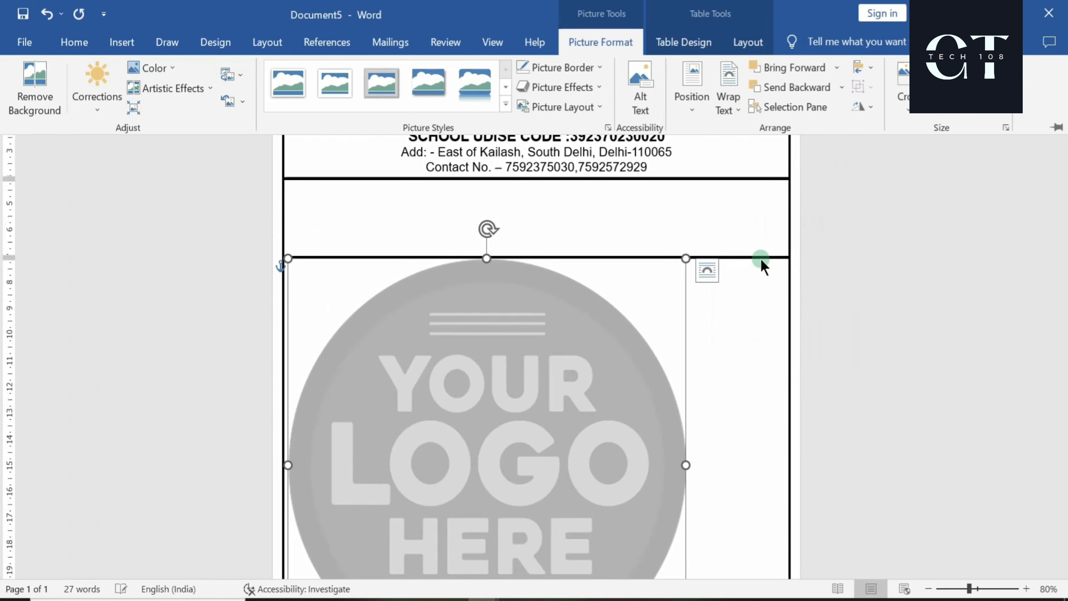
click(732, 522)
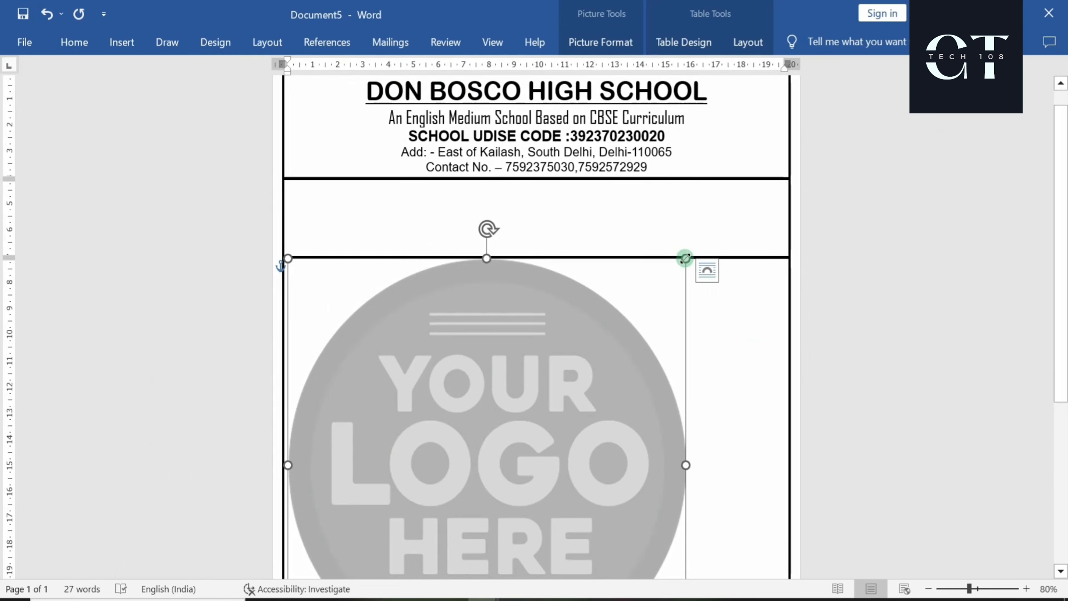
Shrink the logo and position it in the header's top-left corner
drag(684, 264, 439, 513)
scroll(381, 298, down, 5)
drag(432, 243, 345, 119)
scroll(405, 219, up, 5)
click(343, 293)
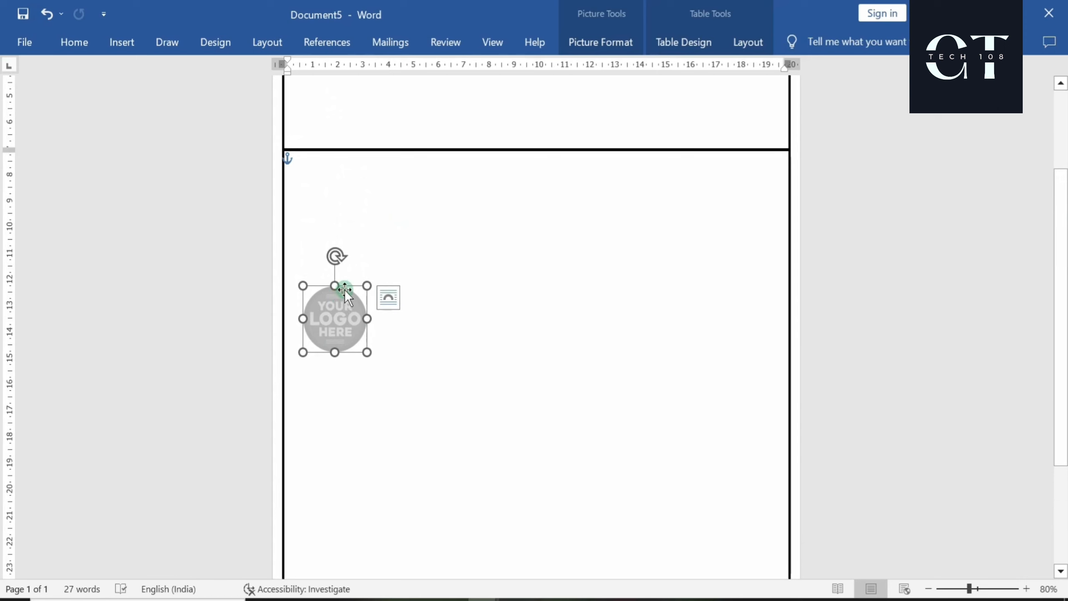
drag(346, 286, 362, 87)
scroll(384, 180, up, 4)
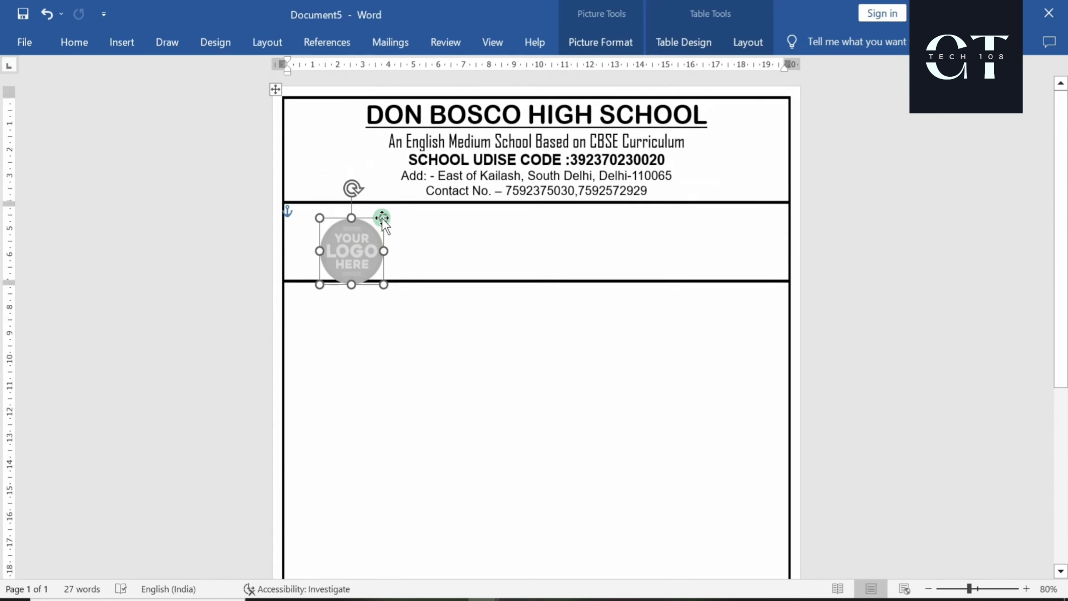
drag(366, 217, 333, 128)
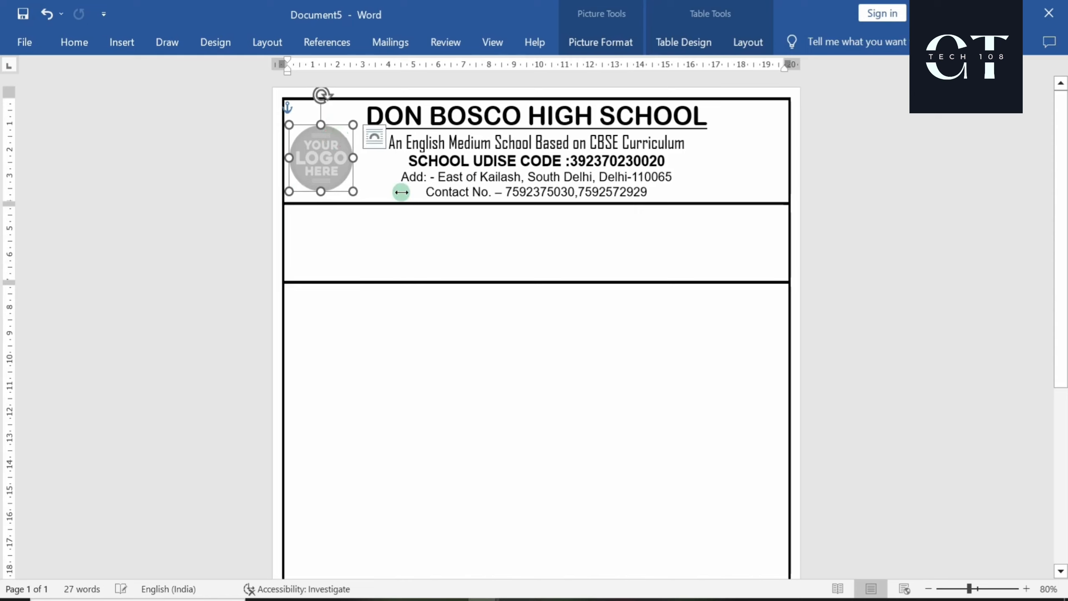
drag(353, 191, 369, 207)
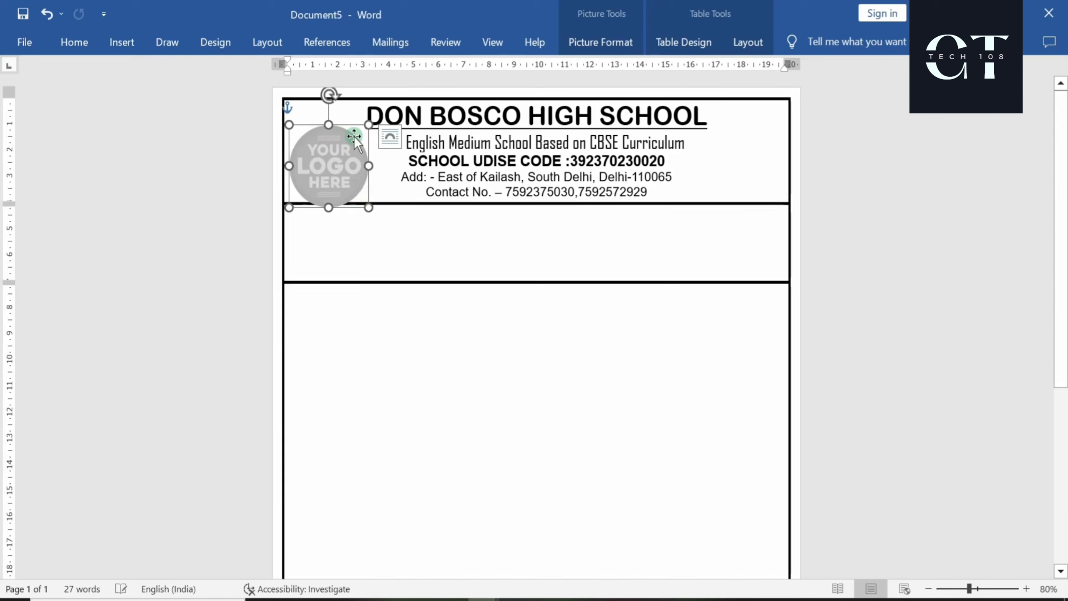
drag(344, 127, 342, 117)
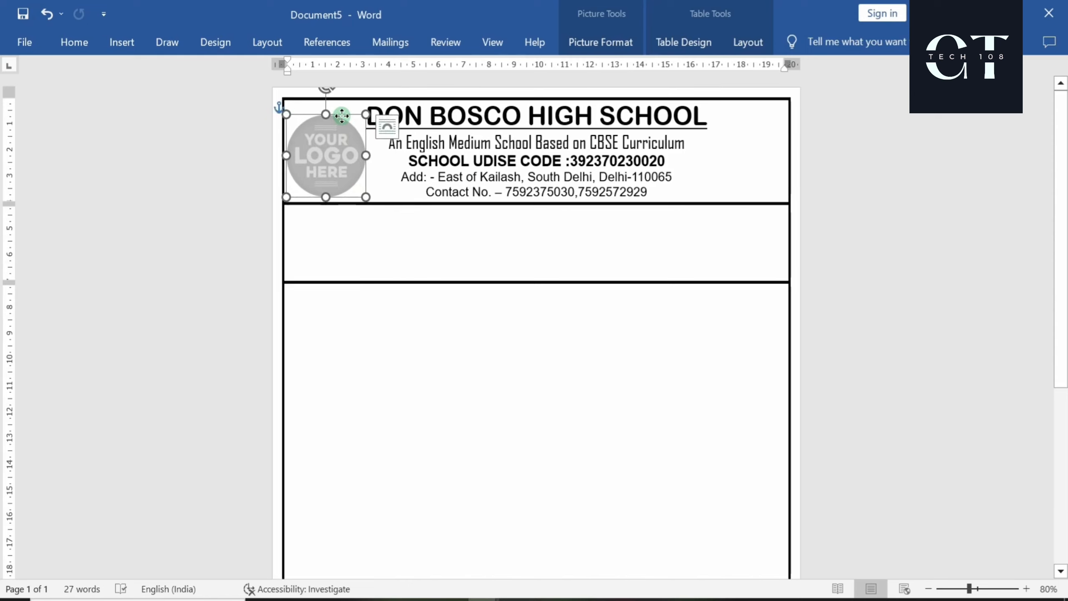
click(404, 247)
Place a copy of the logo at the header's right edge and align it
click(322, 162)
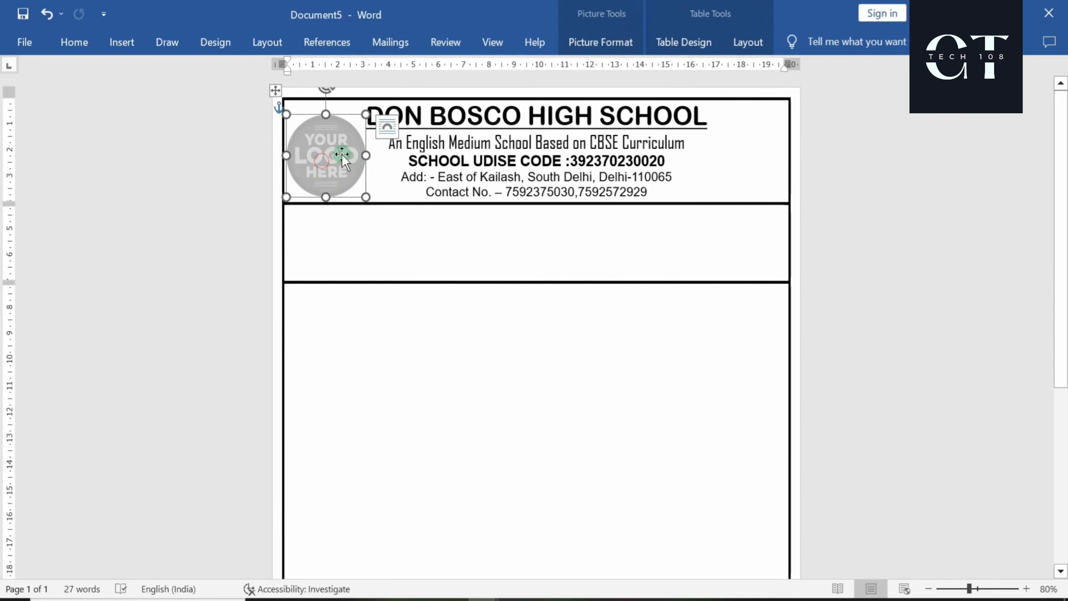
ctrl+drag(342, 154, 750, 155)
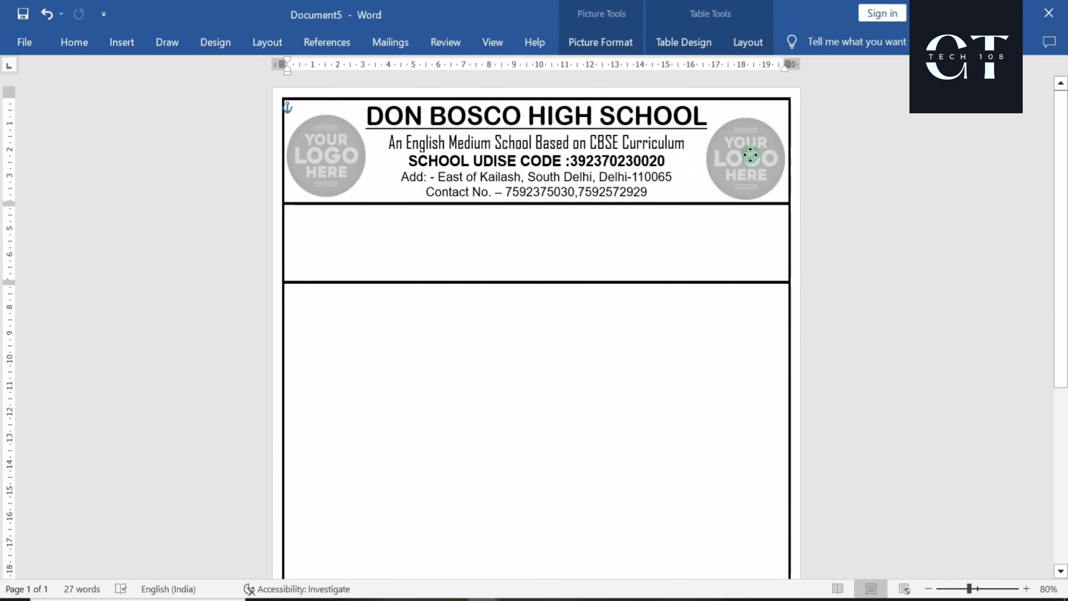
click(733, 277)
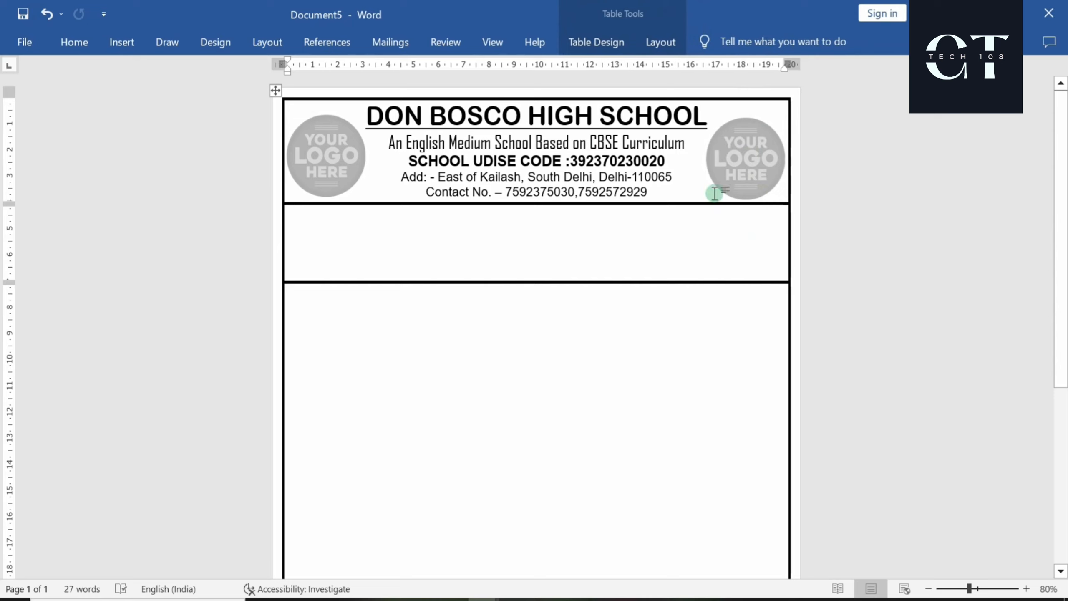
click(743, 160)
drag(742, 160, 751, 160)
click(705, 290)
click(749, 159)
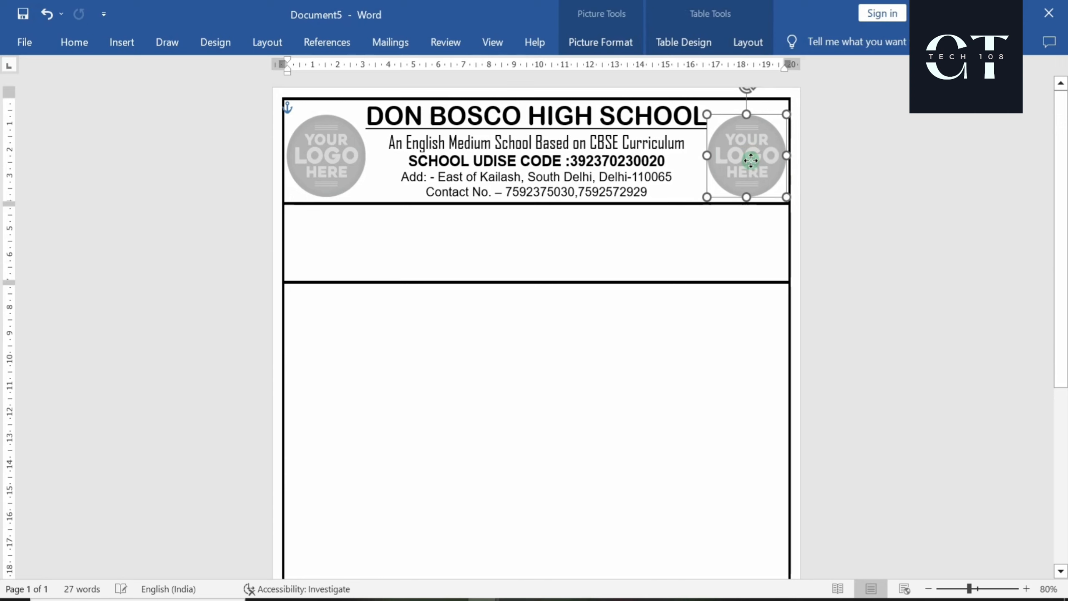
click(664, 272)
scroll(663, 272, up, 1)
Centre the empty row below the header and type ADMISSION FORM
click(515, 213)
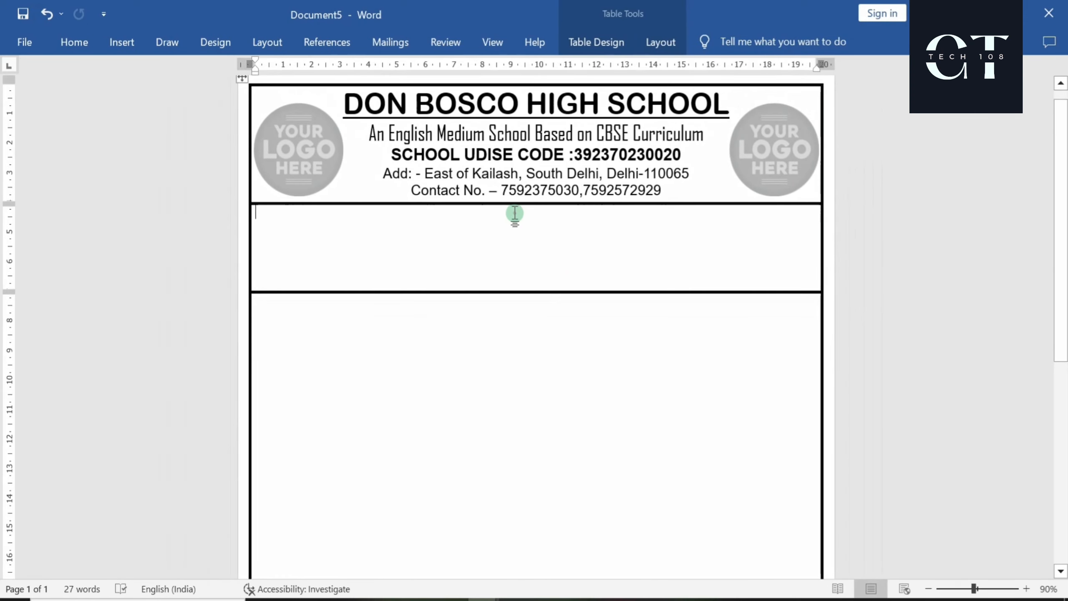
click(76, 48)
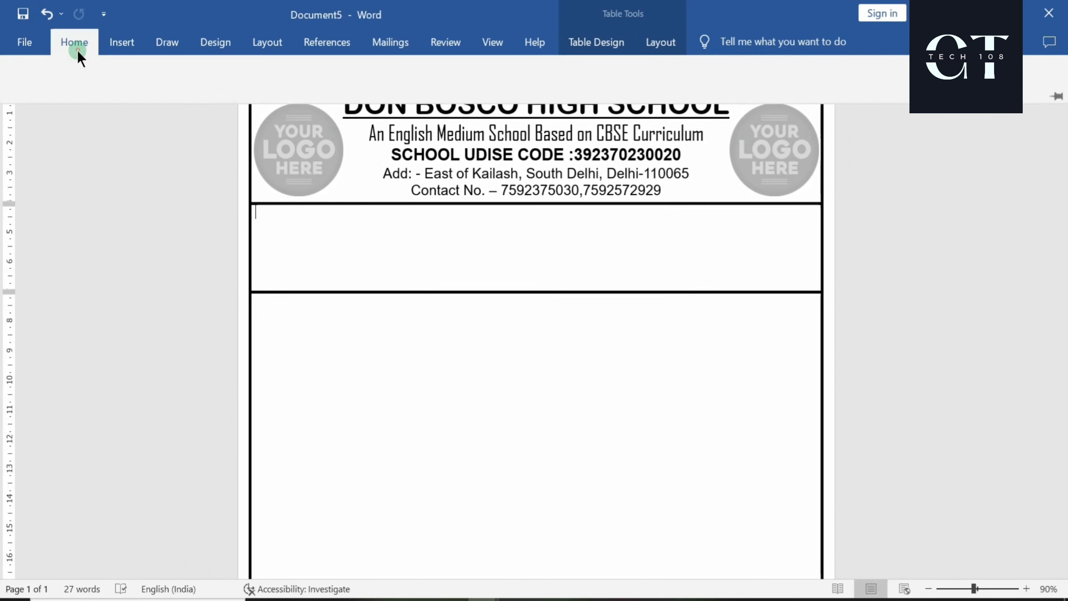
click(400, 102)
click(450, 243)
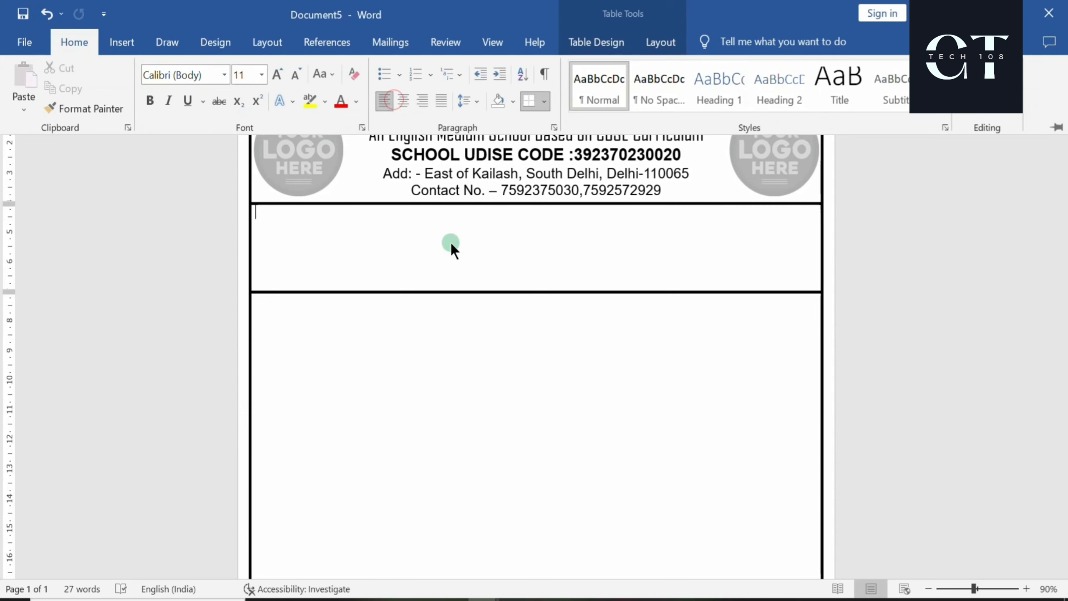
click(400, 102)
click(431, 263)
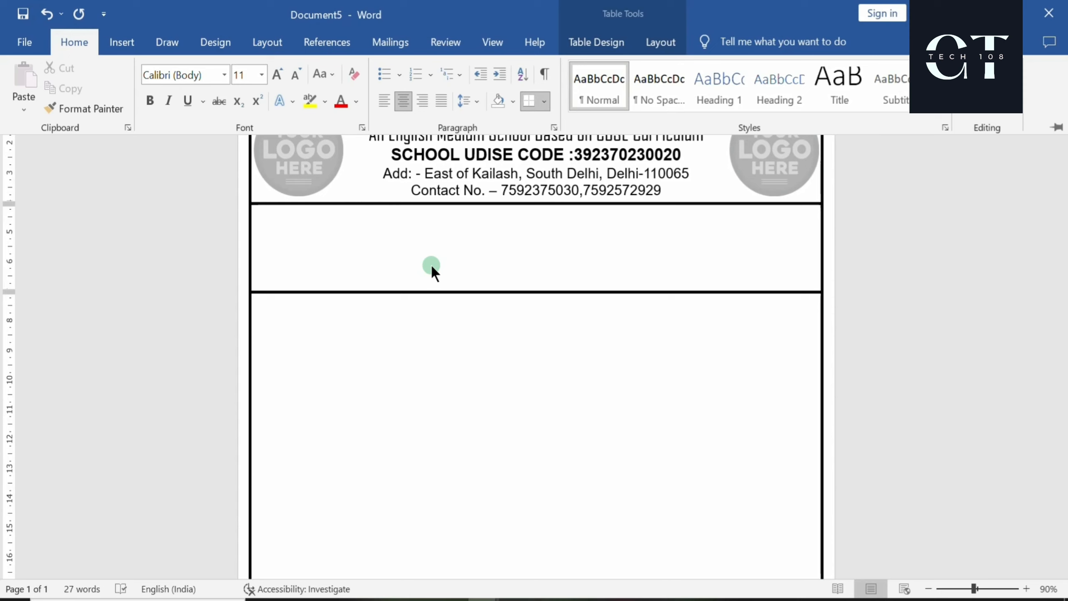
key(ctrl+F1)
text(A)
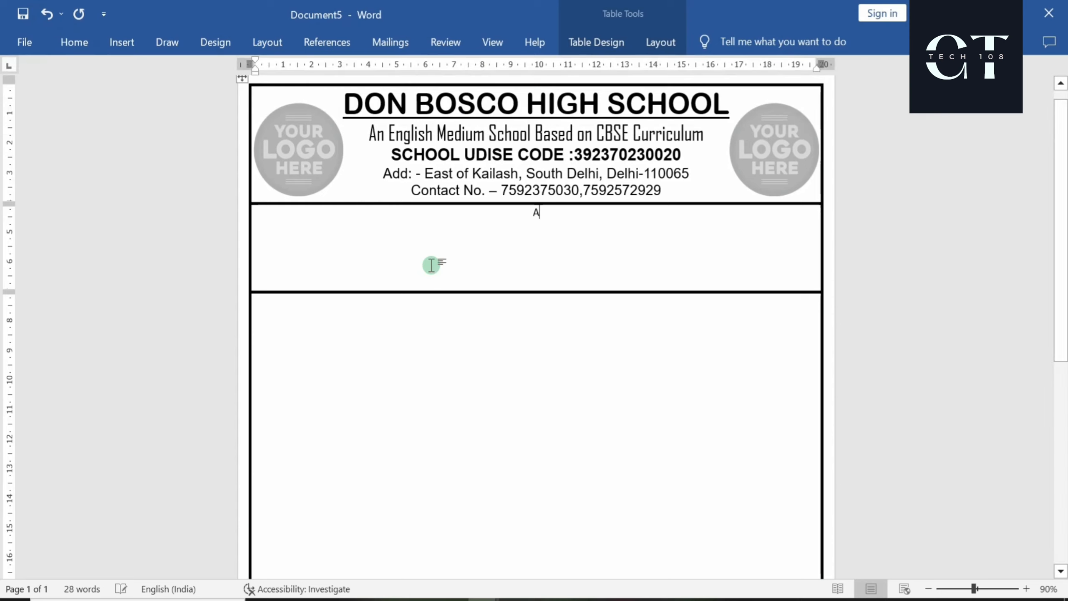
text(DMISS)
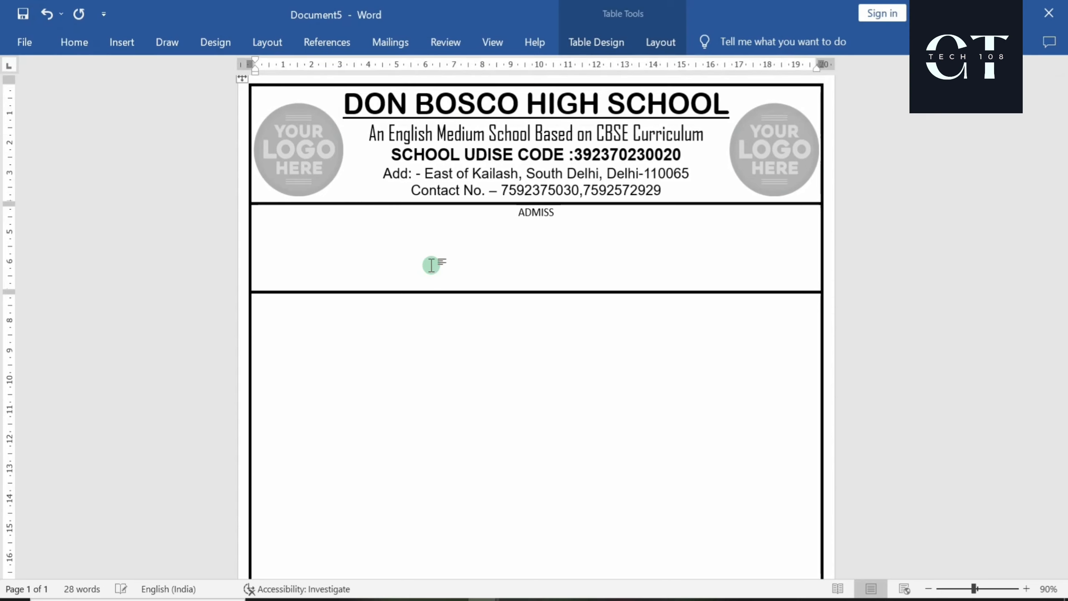
text(ION)
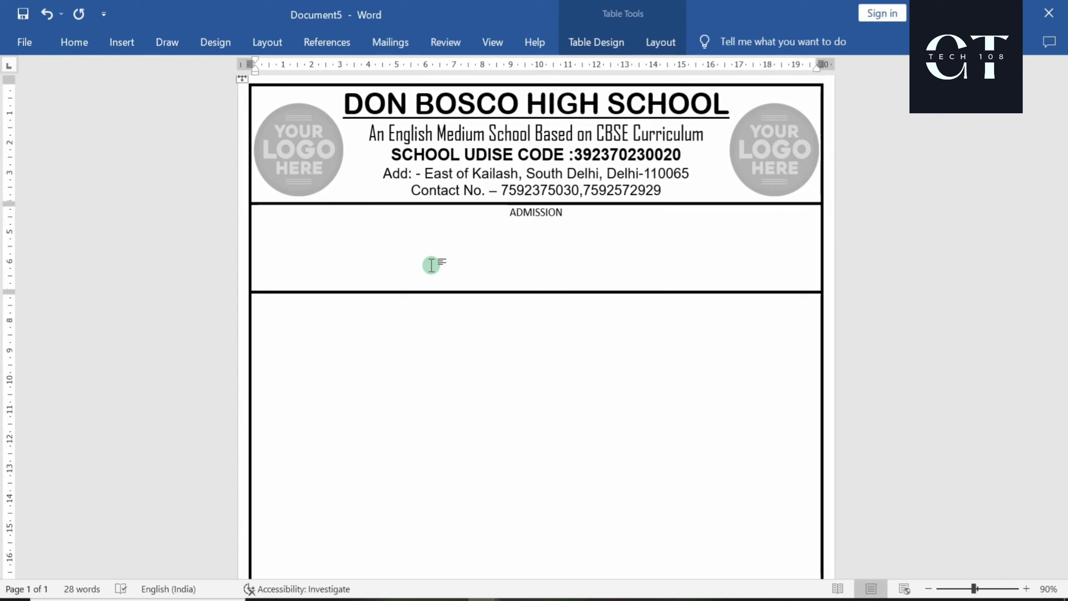
text( FORM)
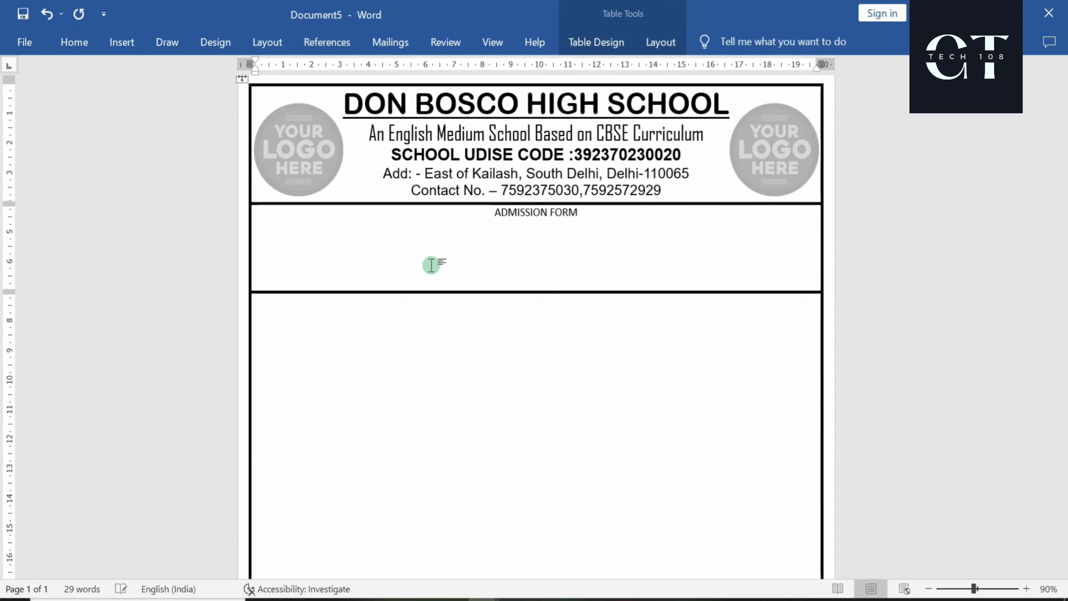
Format the title as underlined 24 pt Arial Rounded MT Bold
key(shift+Left)
key(shift+Left)
key(shift+Left)
key(shift+Left)
key(shift+Left)
key(shift+Left)
key(shift+Left)
key(shift+Left)
key(shift+Left)
key(shift+Left)
key(shift+Left)
key(shift+Left)
key(shift+Left)
key(shift+Left)
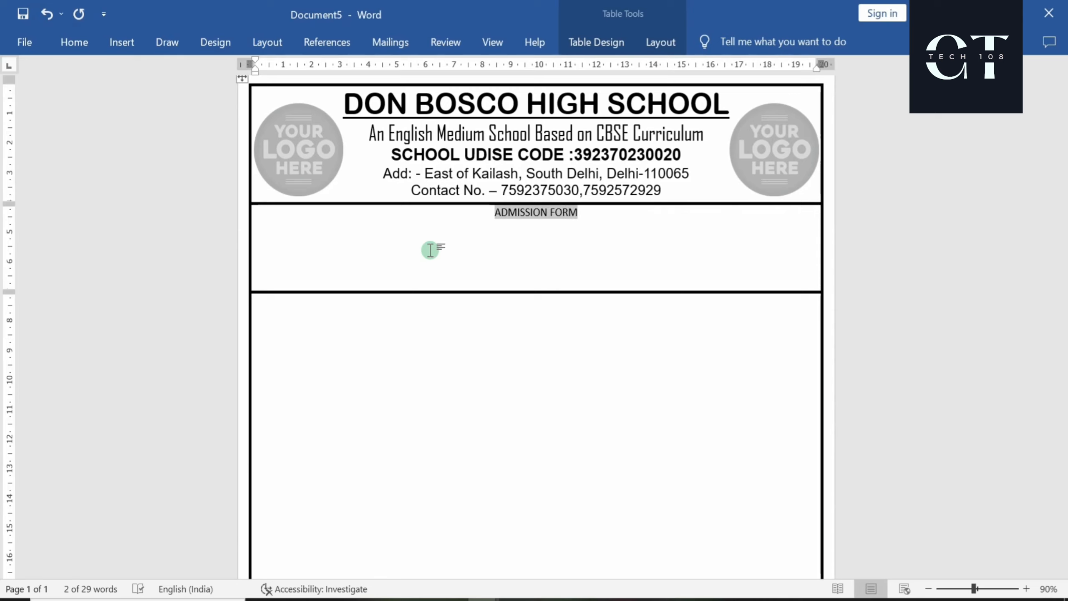
click(71, 44)
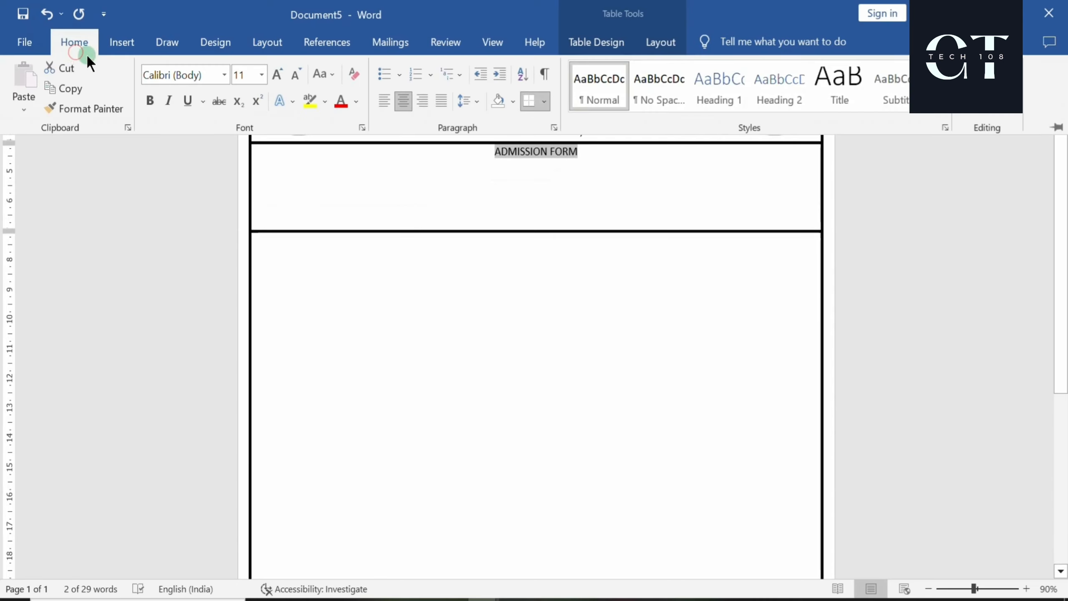
click(224, 75)
click(228, 221)
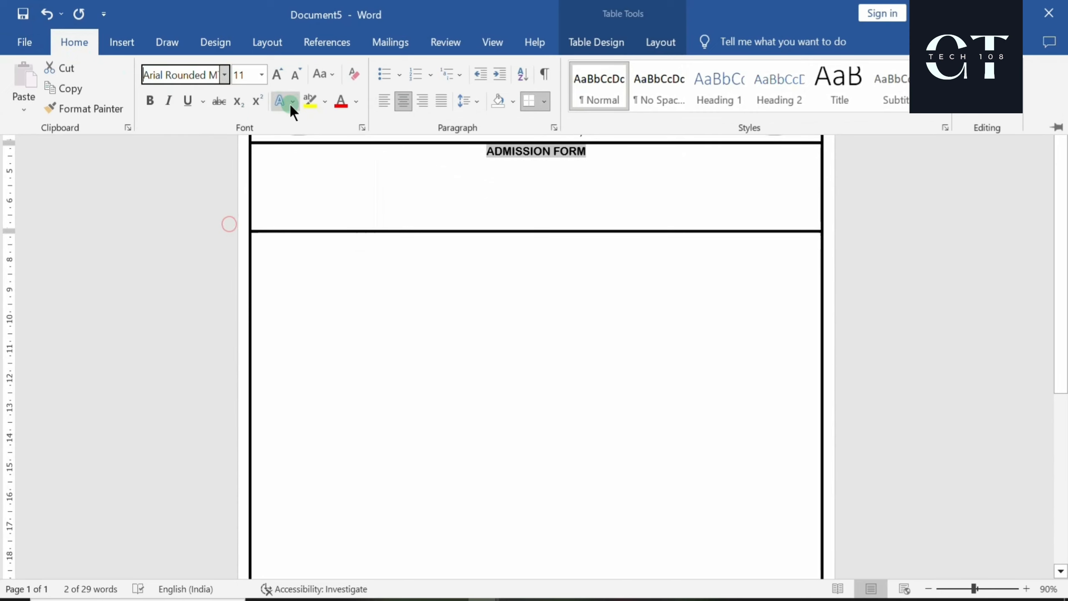
click(276, 72)
click(276, 72)
click(276, 72)
click(277, 72)
click(276, 71)
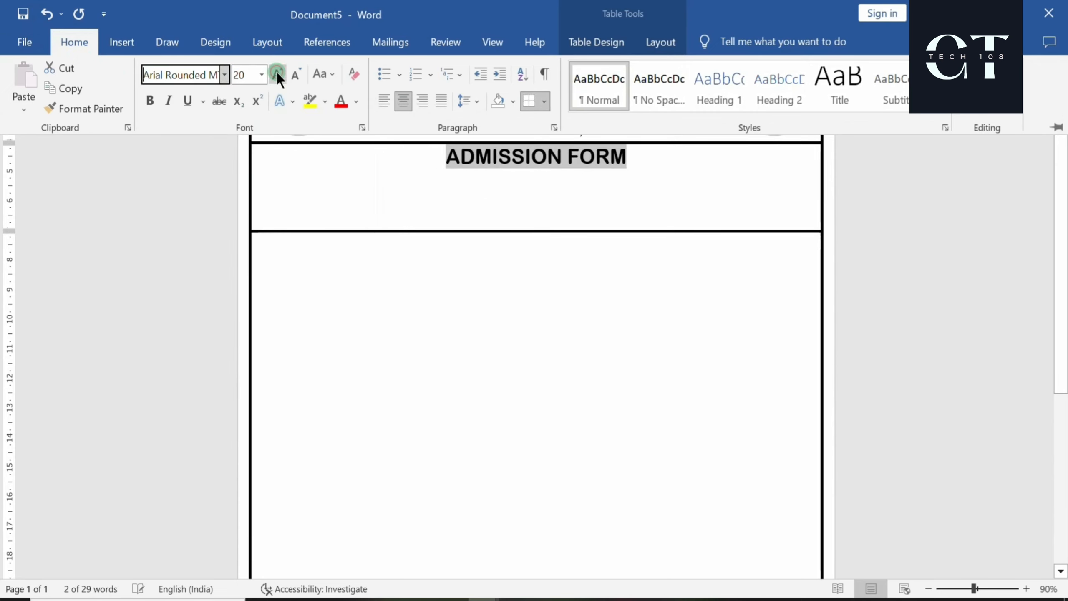
click(276, 71)
click(277, 72)
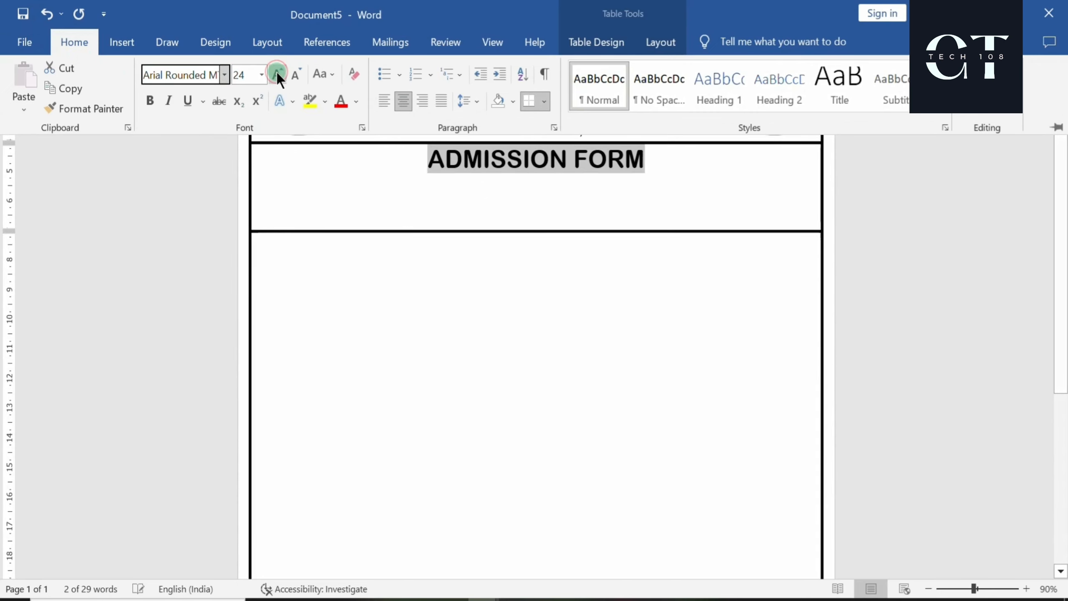
click(188, 101)
key(ctrl+F1)
click(656, 163)
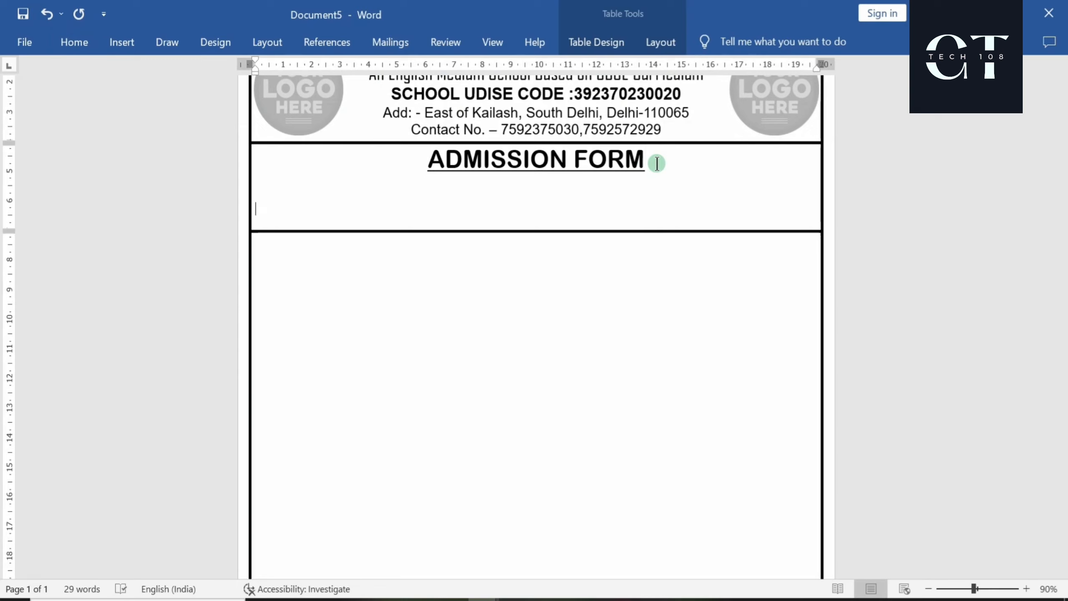
Type ADMISSION NO. and format it as non-underlined 12 pt Arial
text(A)
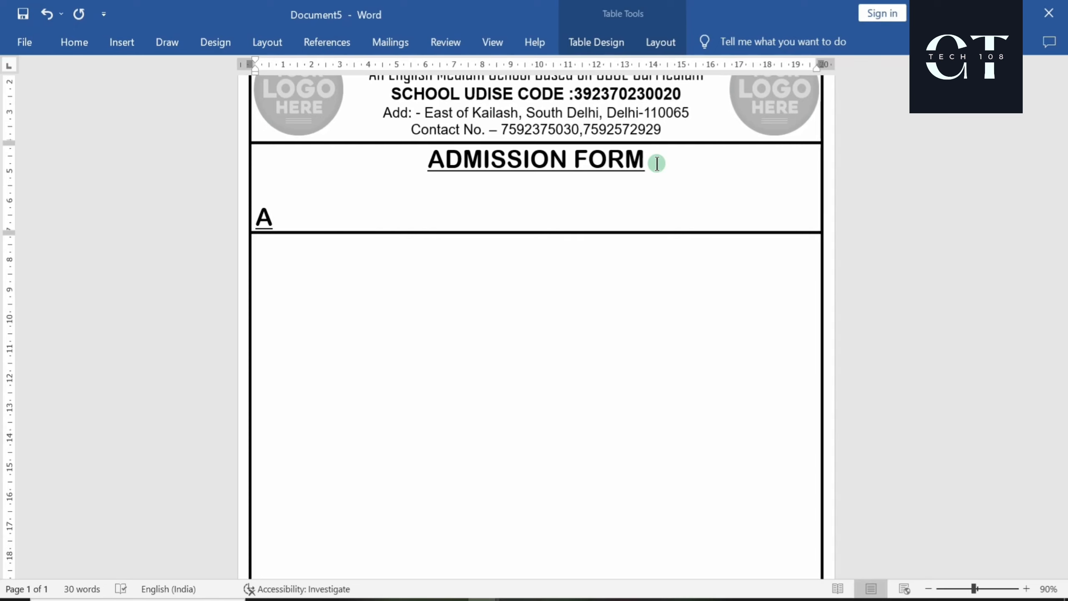
text(DMISSION)
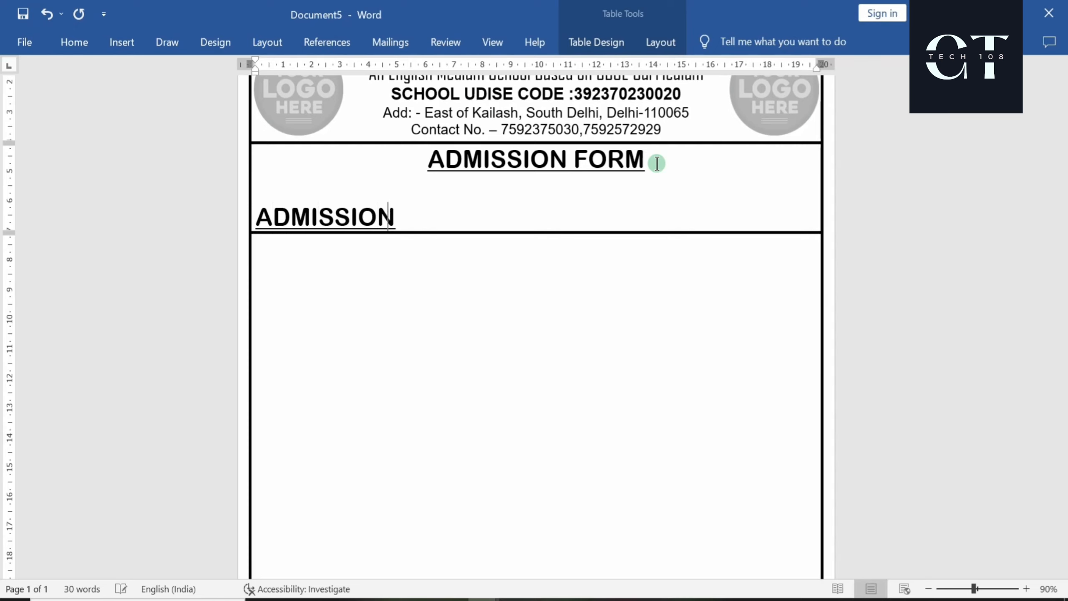
text( NO.-)
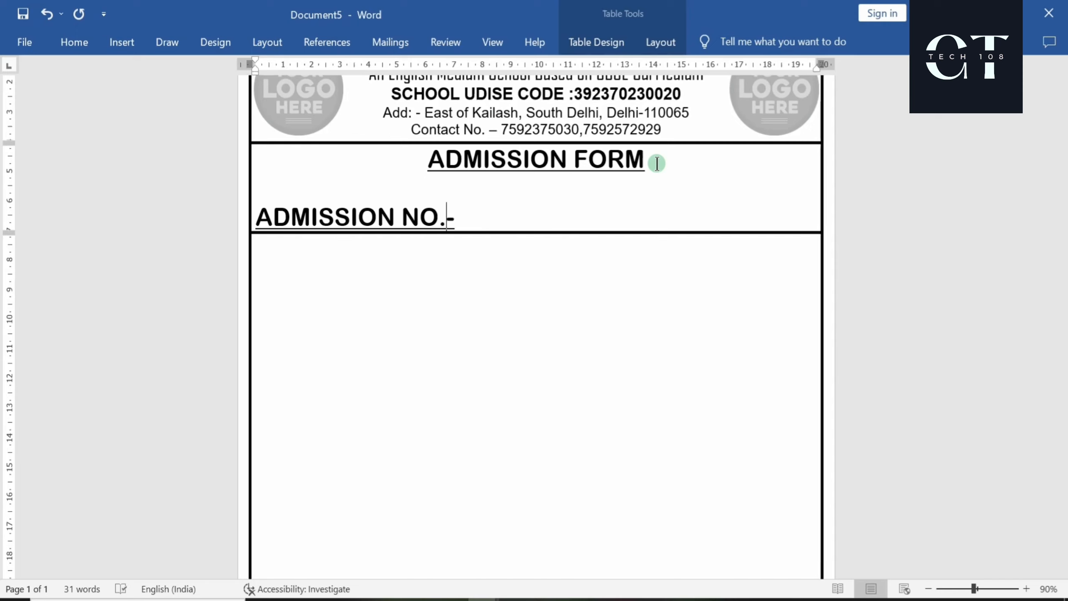
key(shift+Left)
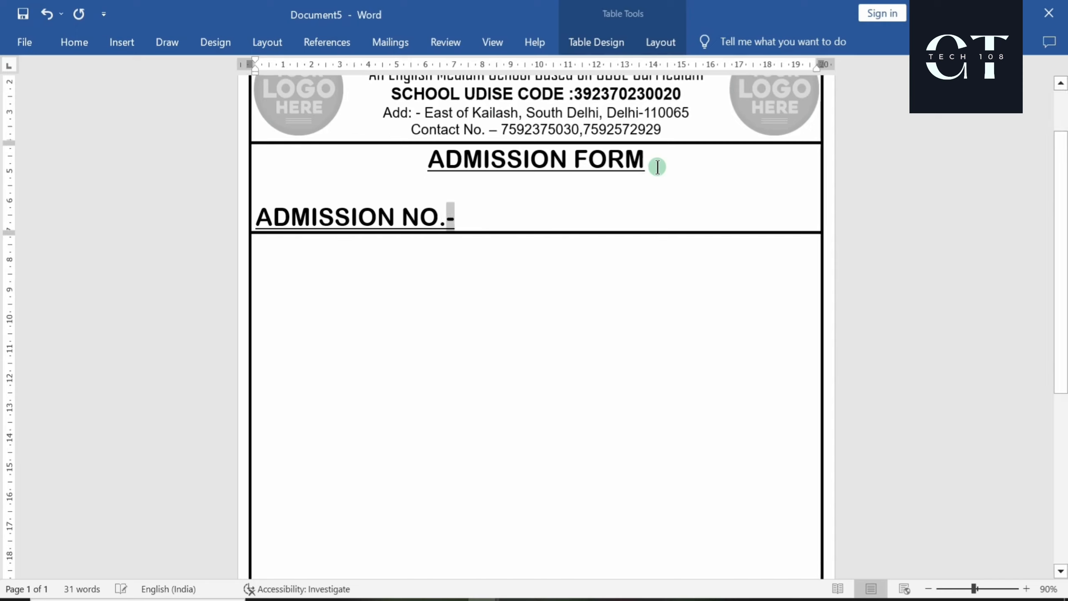
key(shift+Left)
key(shift+Left)
key(shift+Left)
key(shift+Left)
key(shift+Left)
key(shift+Left)
key(shift+Left)
key(shift+Left)
key(shift+Left)
key(shift+Left)
key(shift+Left)
key(shift+Left)
key(shift+Left)
key(shift+Left)
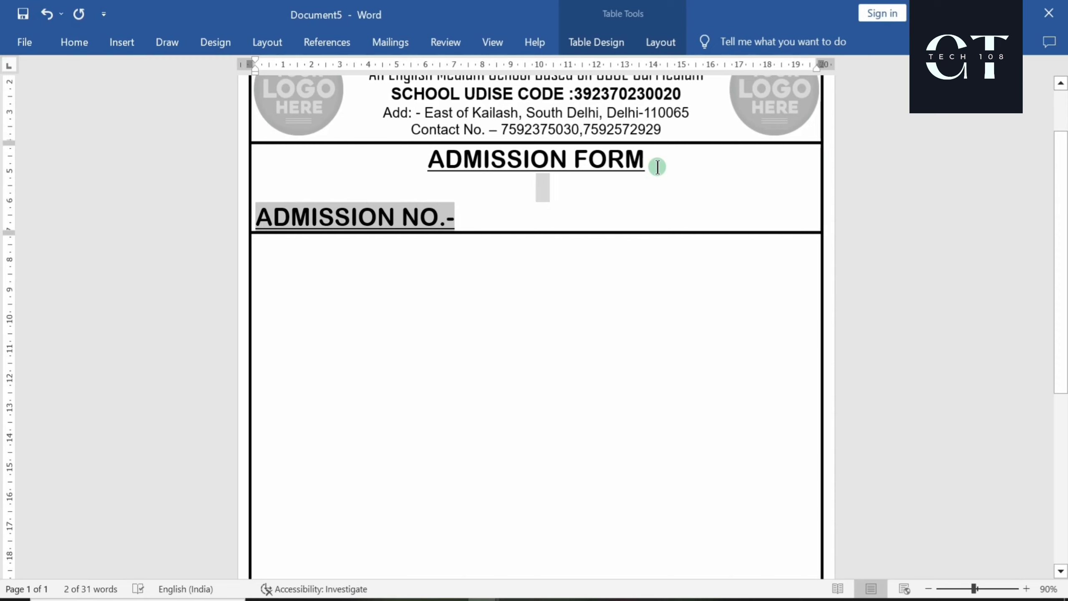
key(shift+Right)
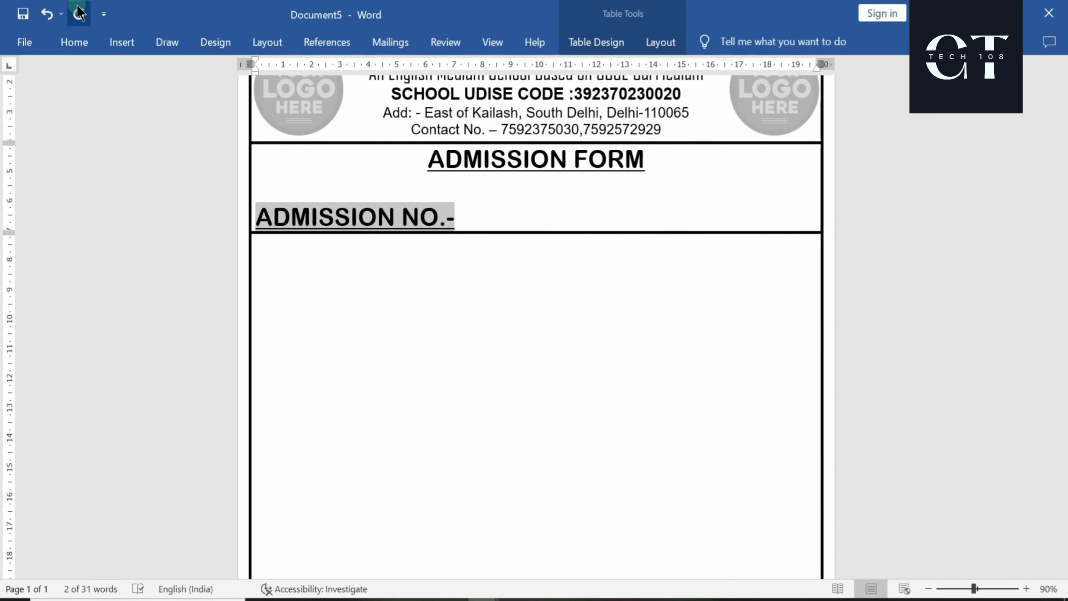
click(89, 43)
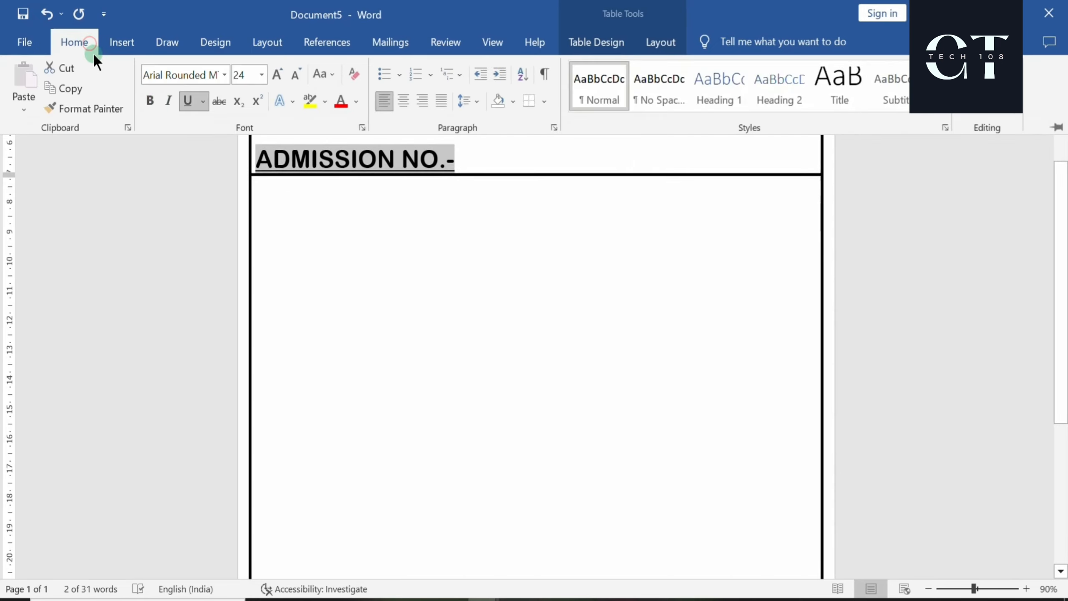
click(188, 101)
click(224, 74)
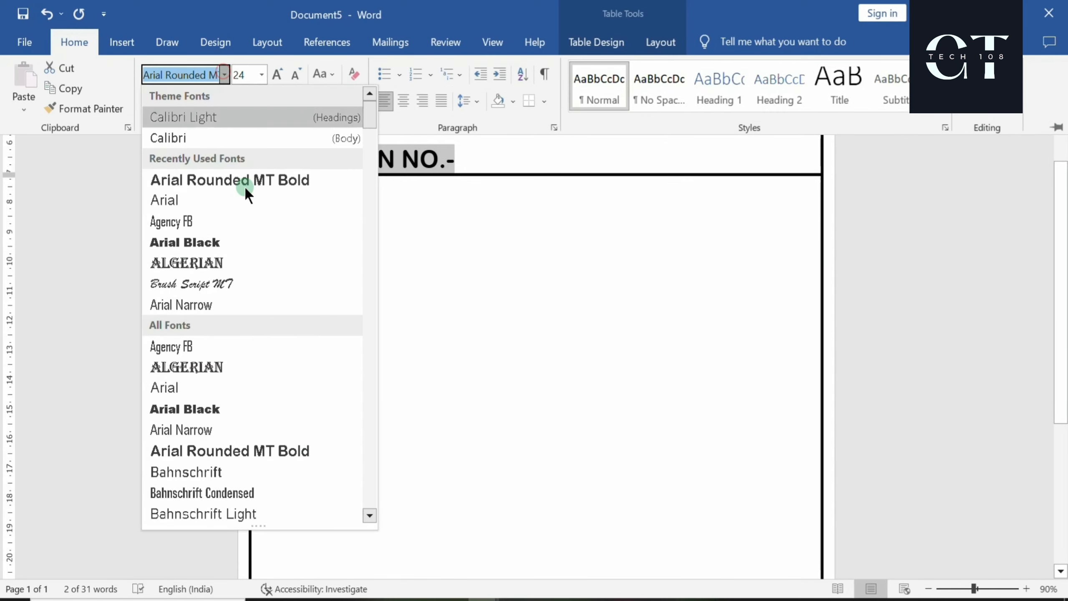
click(168, 197)
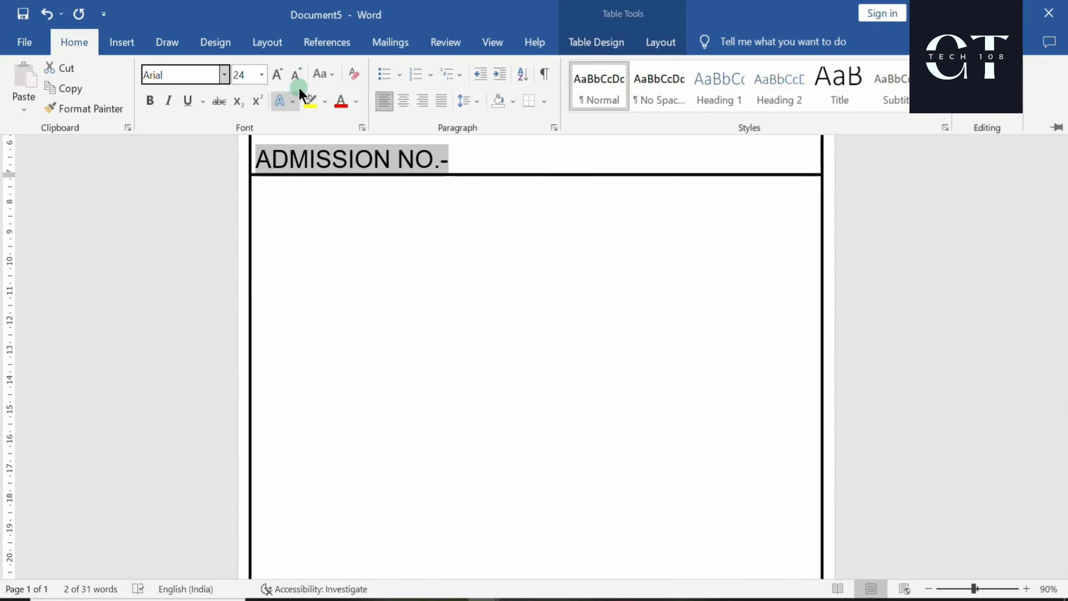
click(297, 74)
click(296, 74)
click(296, 75)
click(296, 75)
click(296, 74)
click(295, 76)
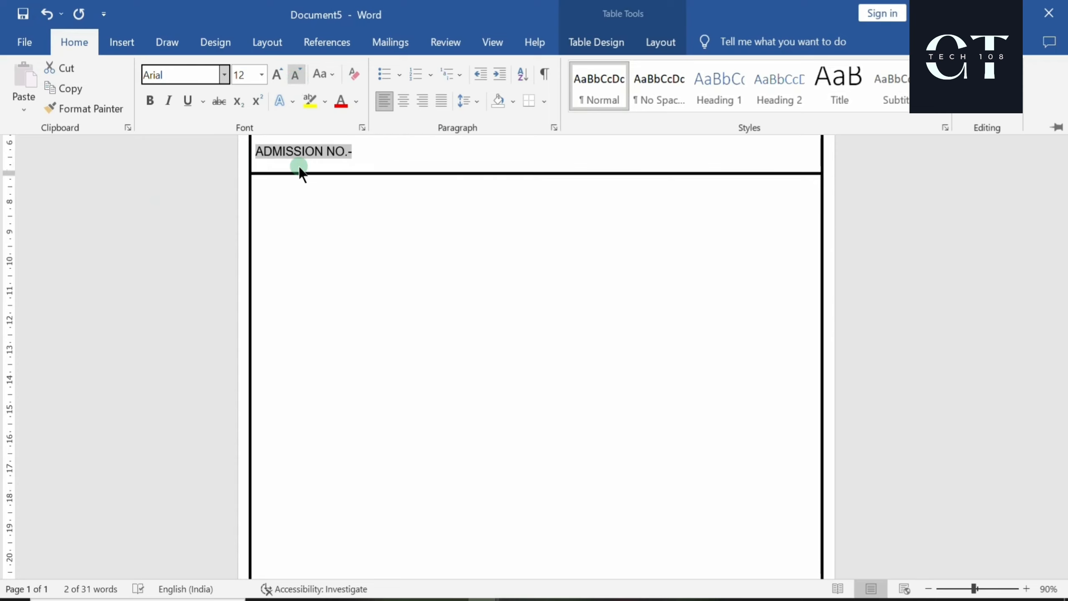
click(353, 160)
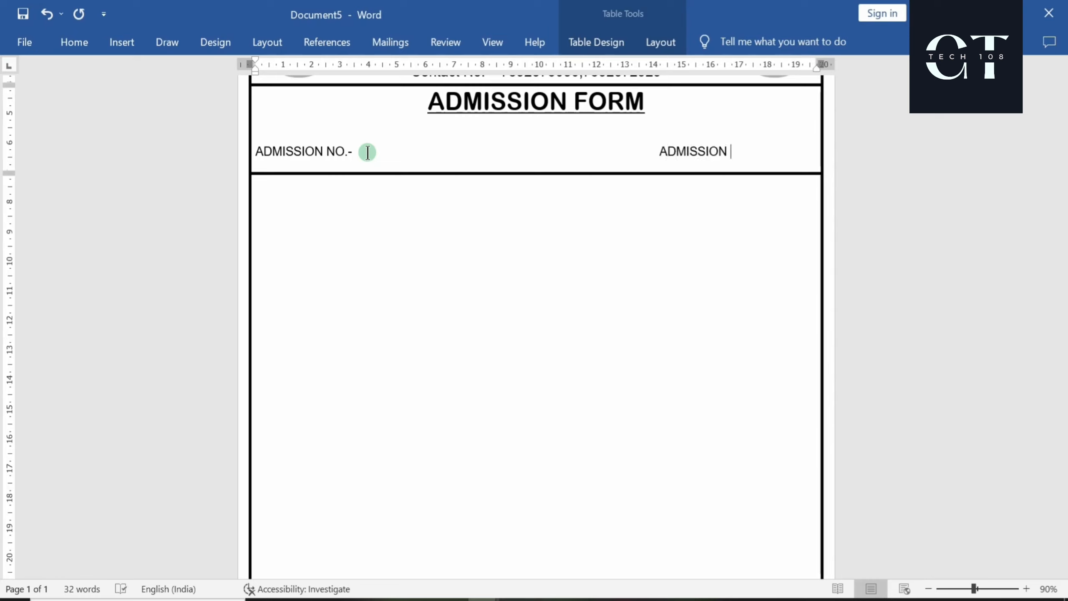
Position the DATE OF ADMISSION label at the right and add a colon
key(BackSpace)
key(BackSpace)
key(BackSpace)
key(BackSpace)
key(BackSpace)
key(BackSpace)
key(BackSpace)
key(BackSpace)
key(BackSpace)
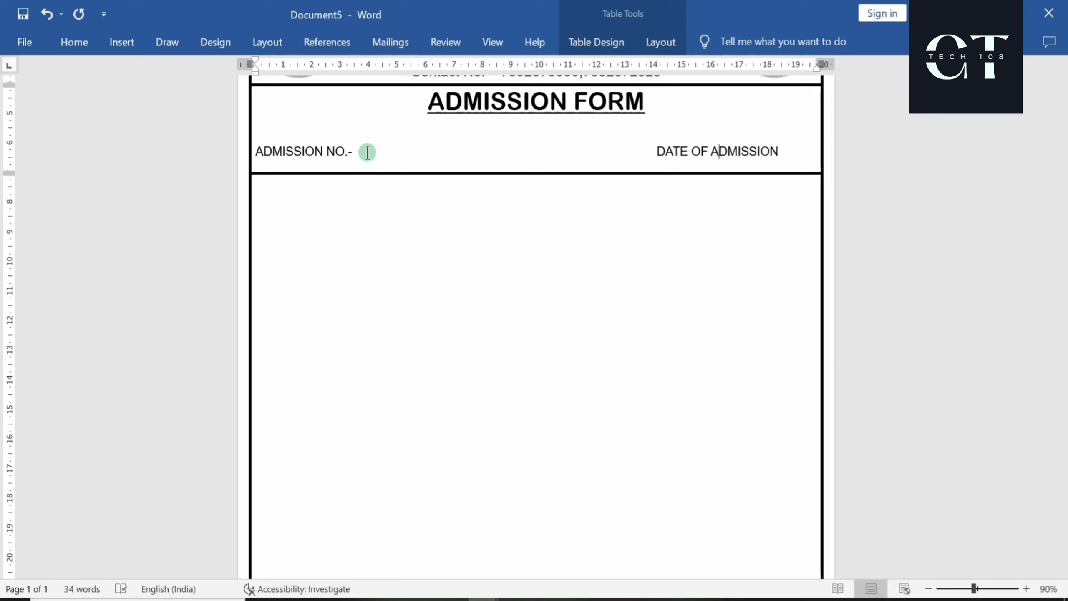
key(BackSpace)
key(BackSpace)
key(BackSpace)
key(BackSpace)
key(BackSpace)
key(BackSpace)
key(BackSpace)
key(BackSpace)
key(BackSpace)
key(BackSpace)
key(BackSpace)
key(BackSpace)
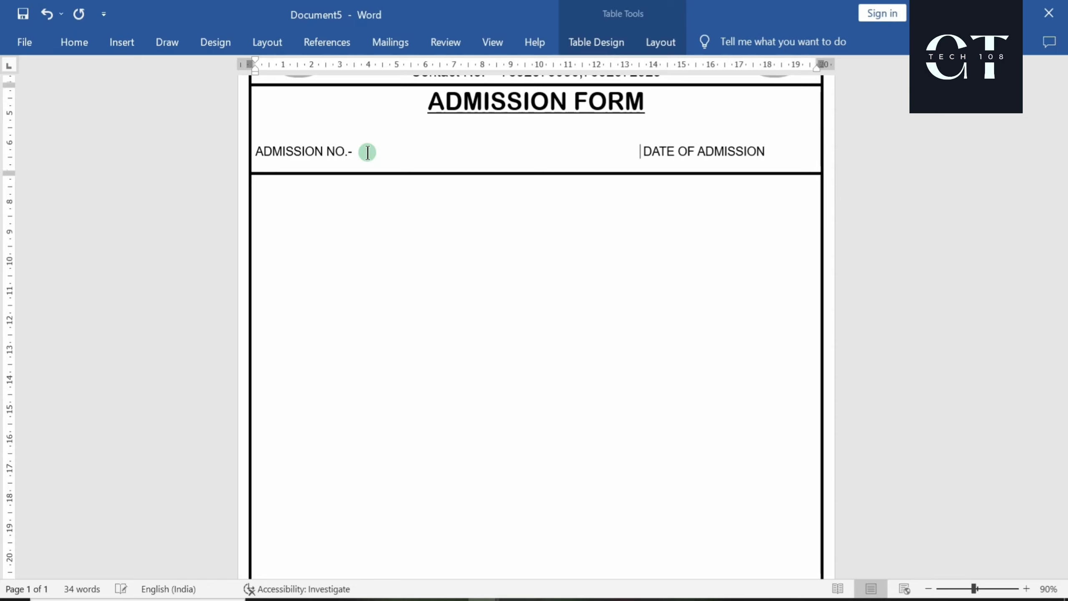
key(BackSpace)
key(BackSpace)
key(BackSpace)
key(BackSpace)
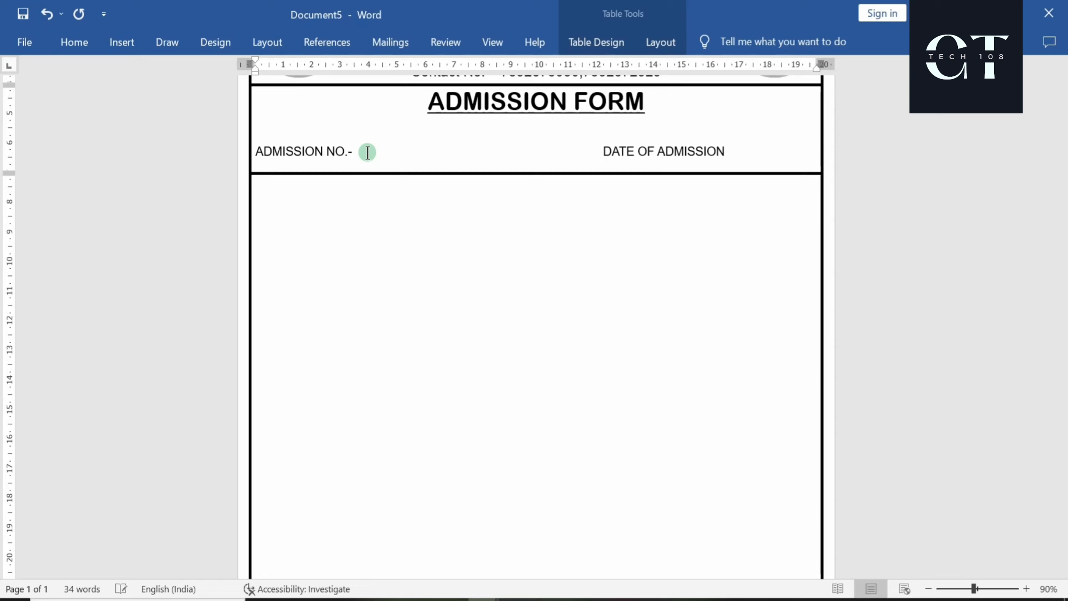
click(730, 149)
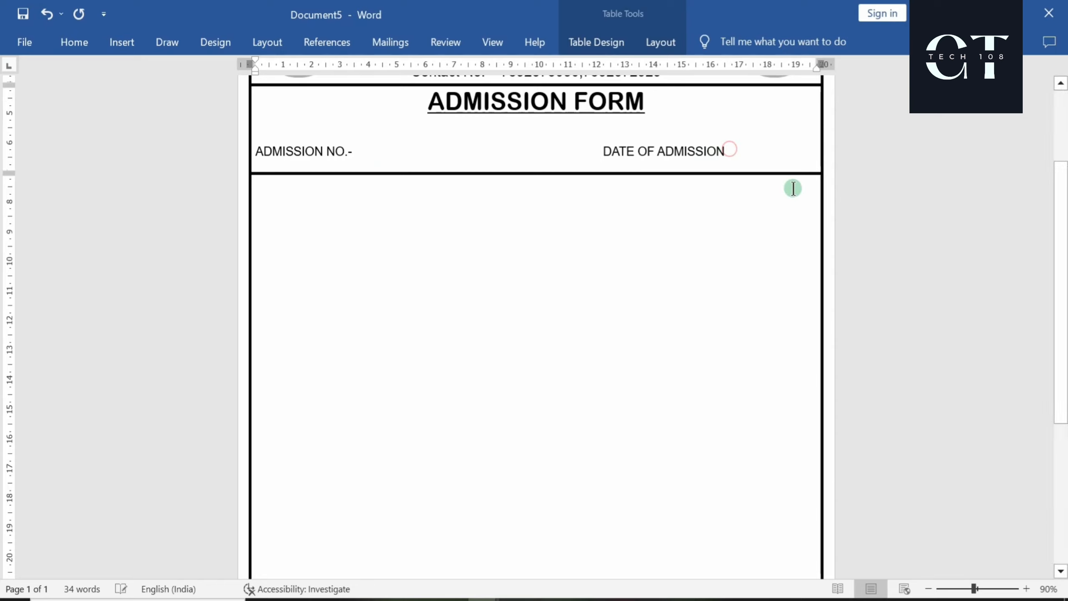
text(:-)
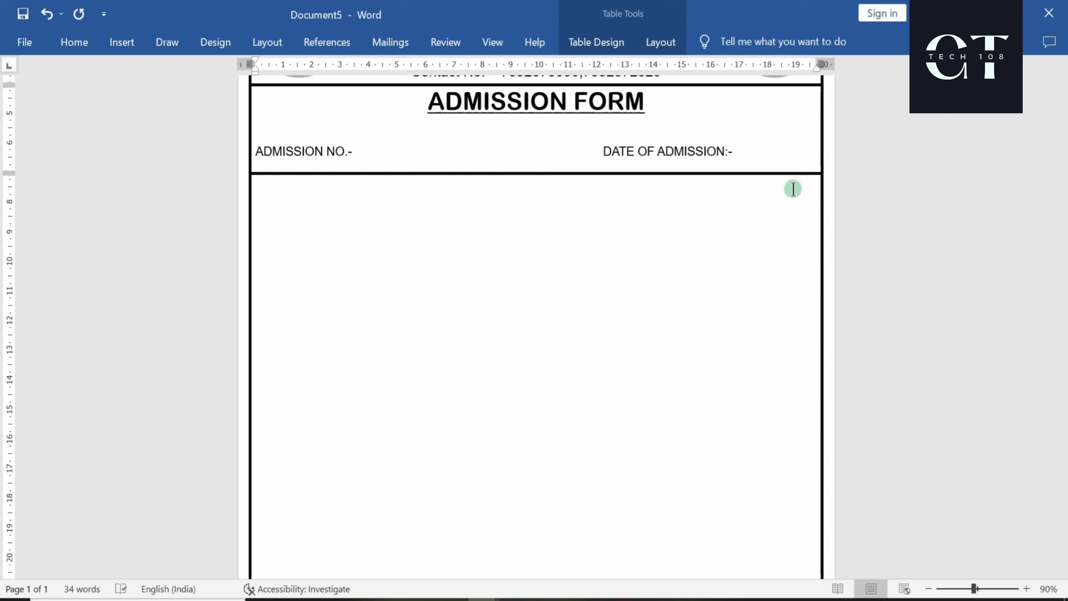
Draw a text box beside ADMISSION NO.- with a 2¼ pt outline
click(115, 46)
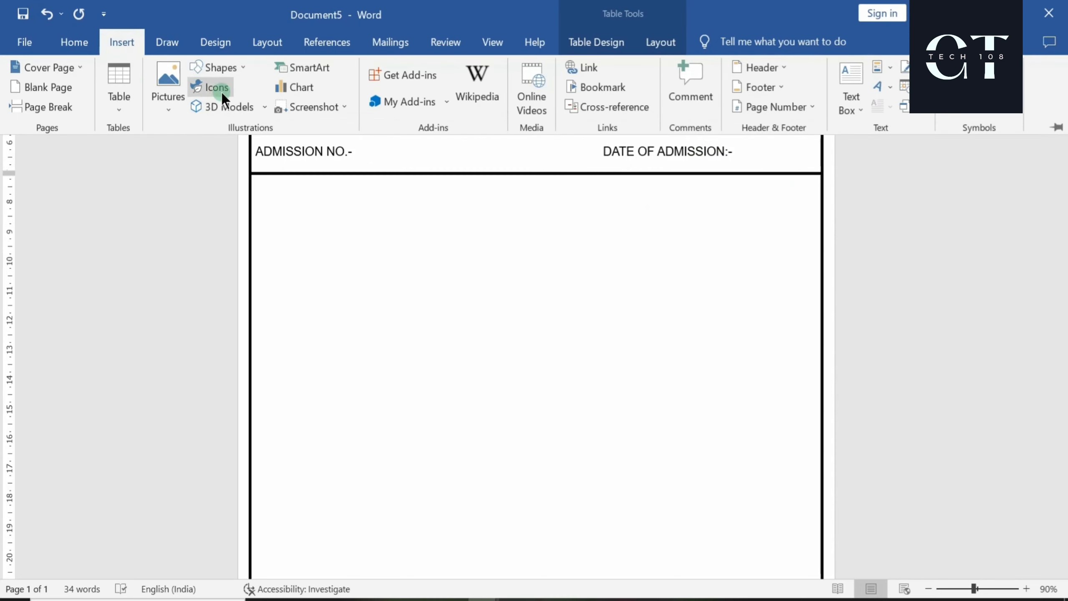
click(228, 71)
click(197, 106)
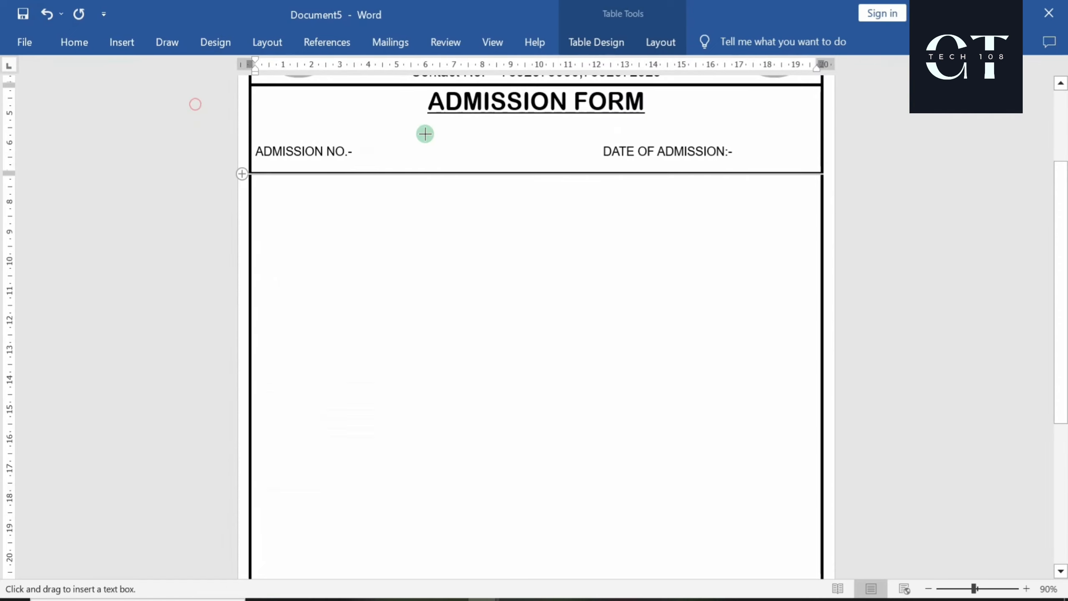
drag(357, 142, 500, 170)
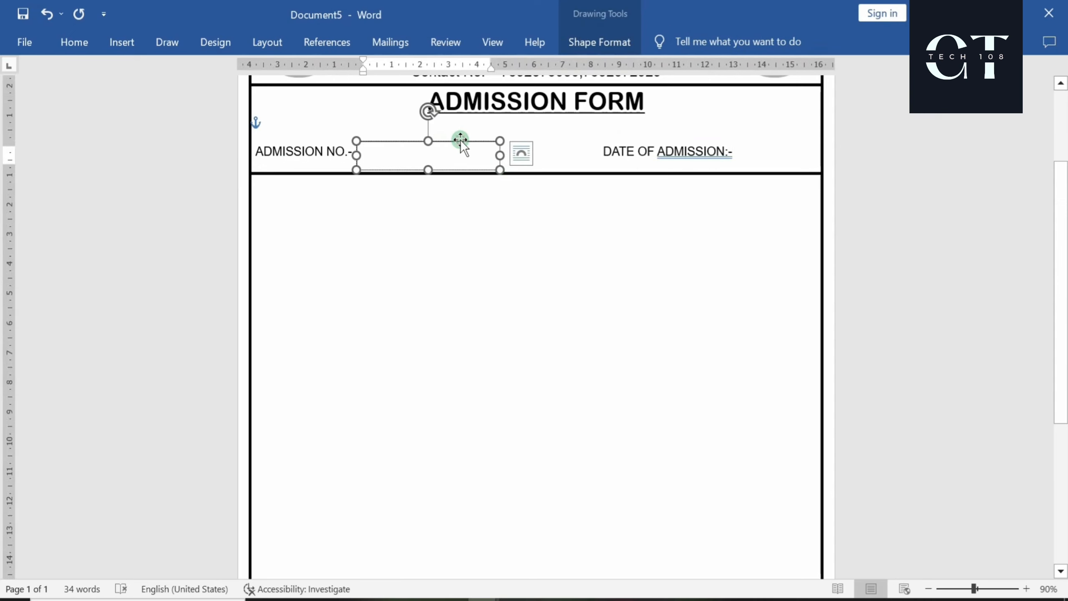
drag(461, 140, 454, 137)
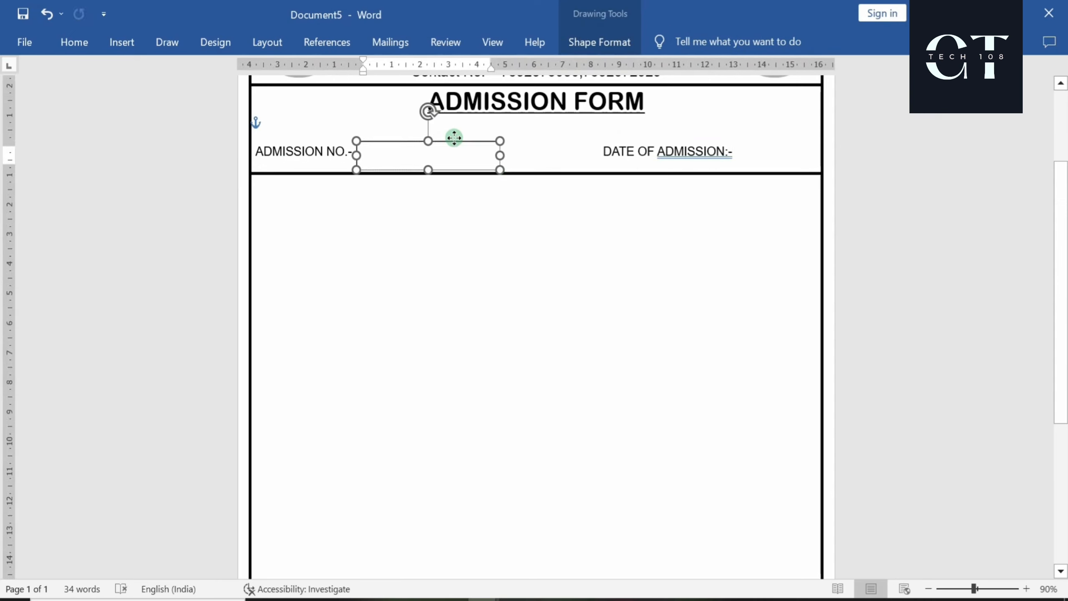
click(579, 41)
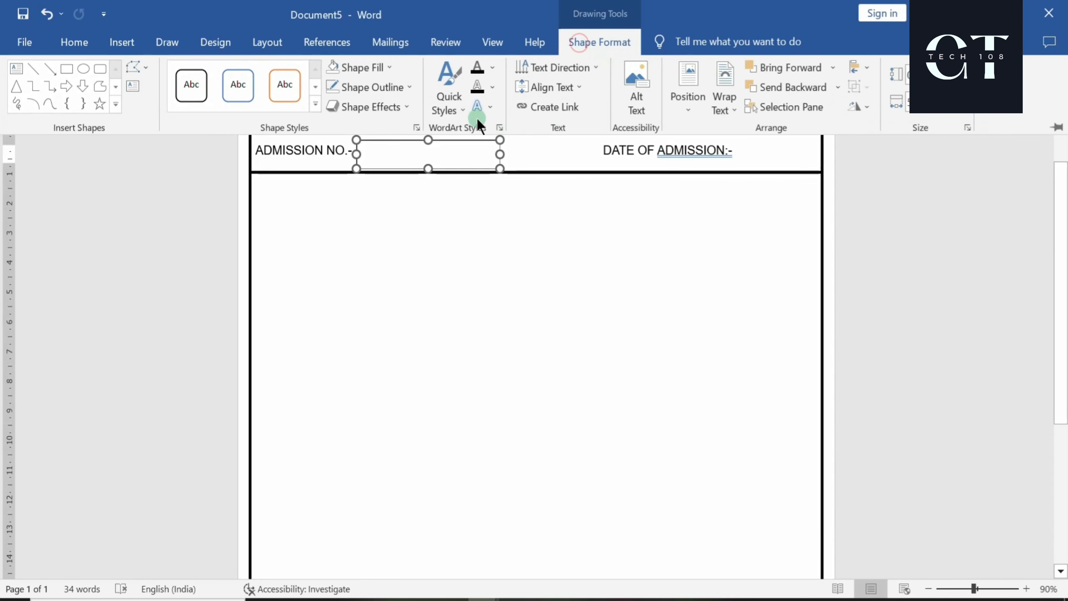
click(400, 94)
mouse_move(389, 289)
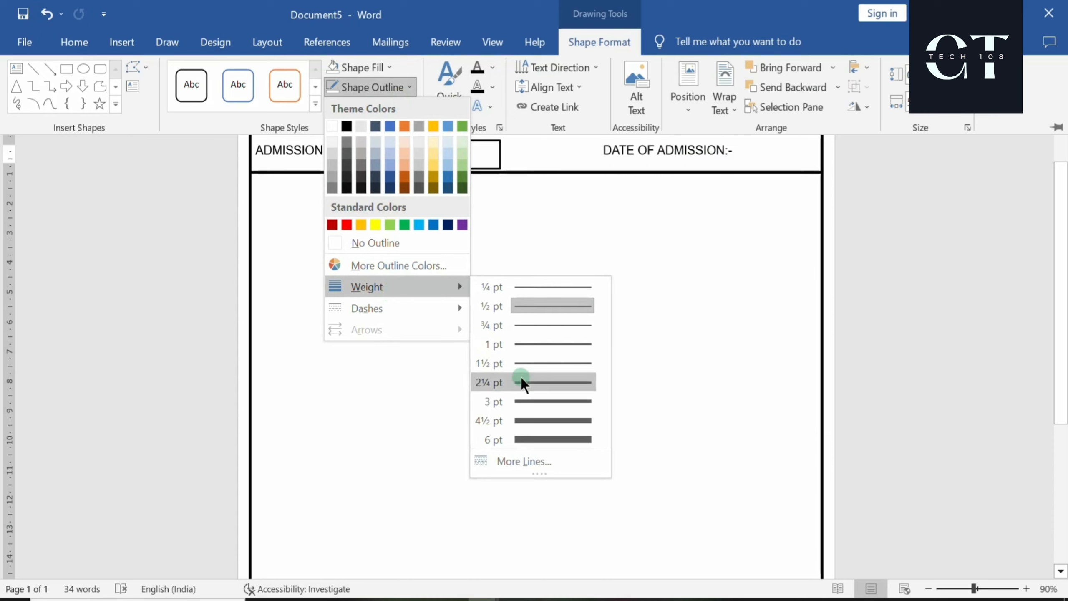
click(532, 383)
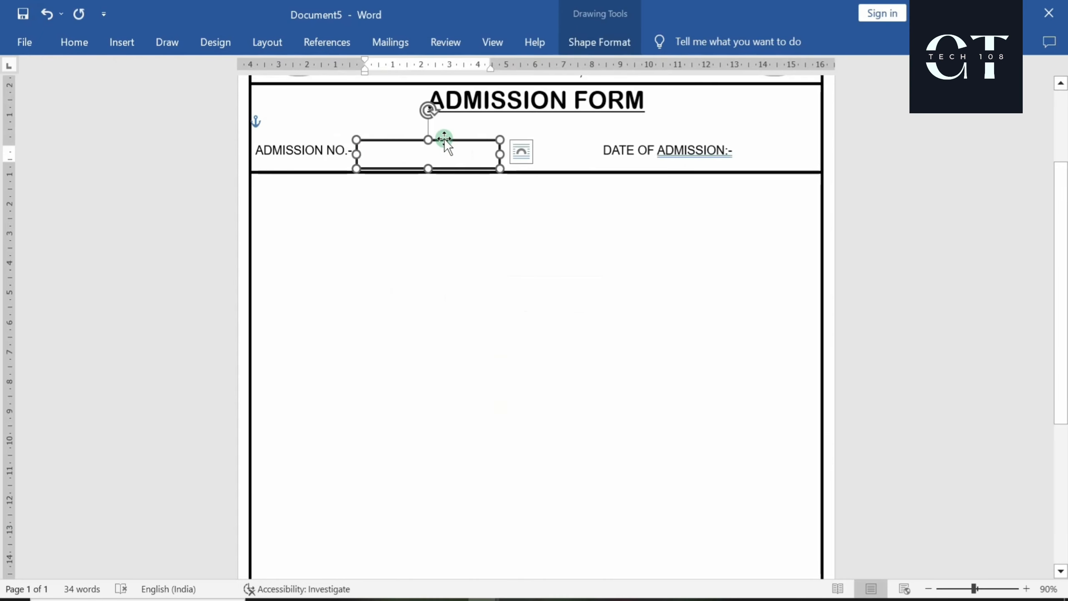
Copy the box next to DATE OF ADMISSION, fixing the label's spelling and spacing
drag(444, 139, 799, 129)
right_click(673, 150)
click(636, 171)
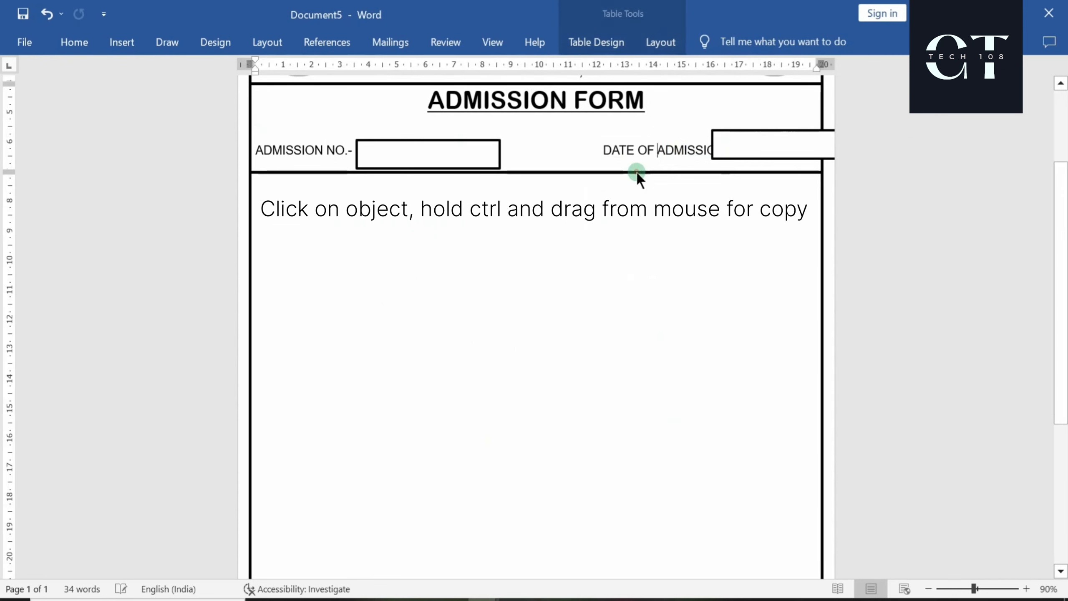
click(601, 149)
key(BackSpace)
key(BackSpace)
key(BackSpace)
key(BackSpace)
key(BackSpace)
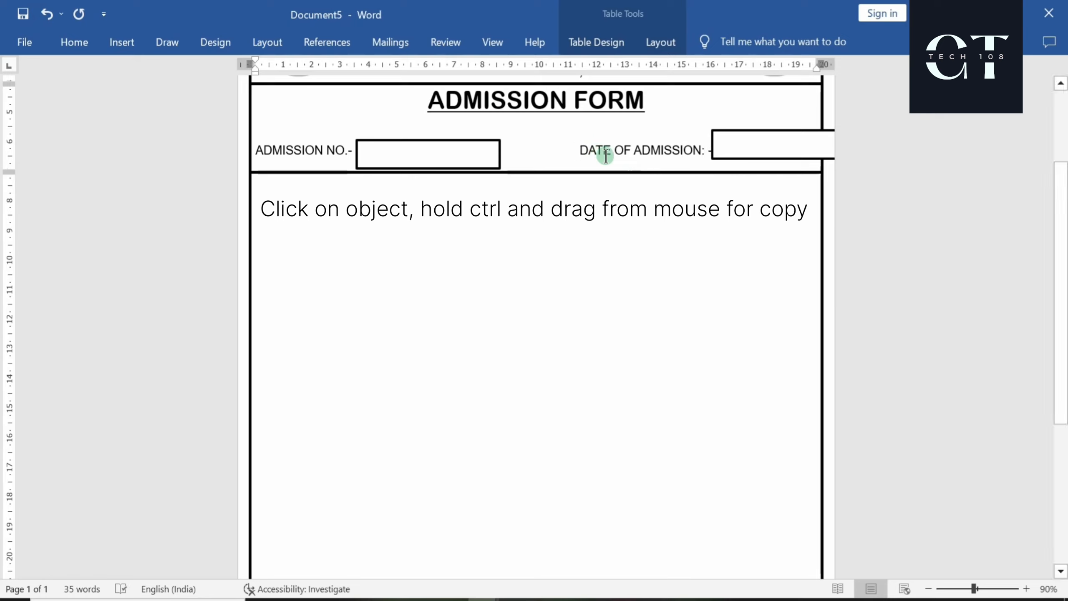
key(BackSpace)
key(BackSpace)
key(BackSpace)
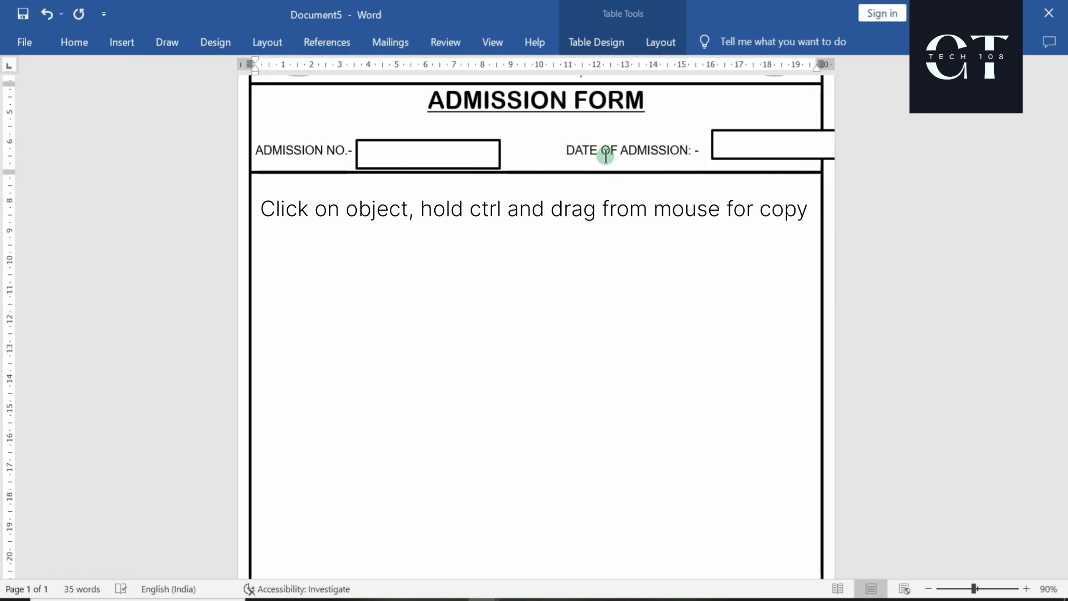
drag(764, 130, 746, 137)
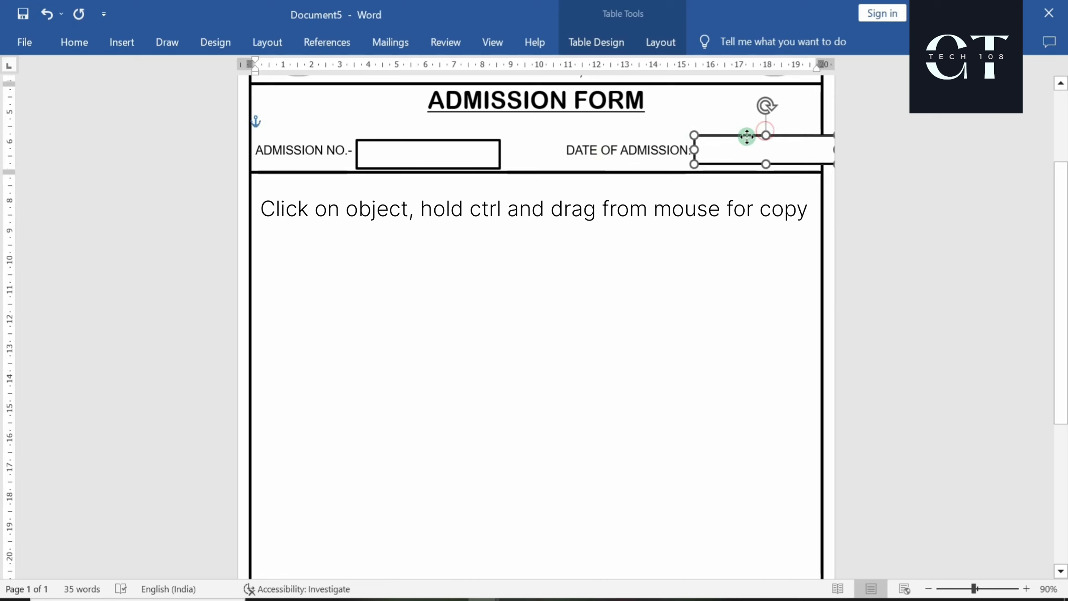
Narrow the admission number box, add a dash before the date label, and realign the date box
click(418, 140)
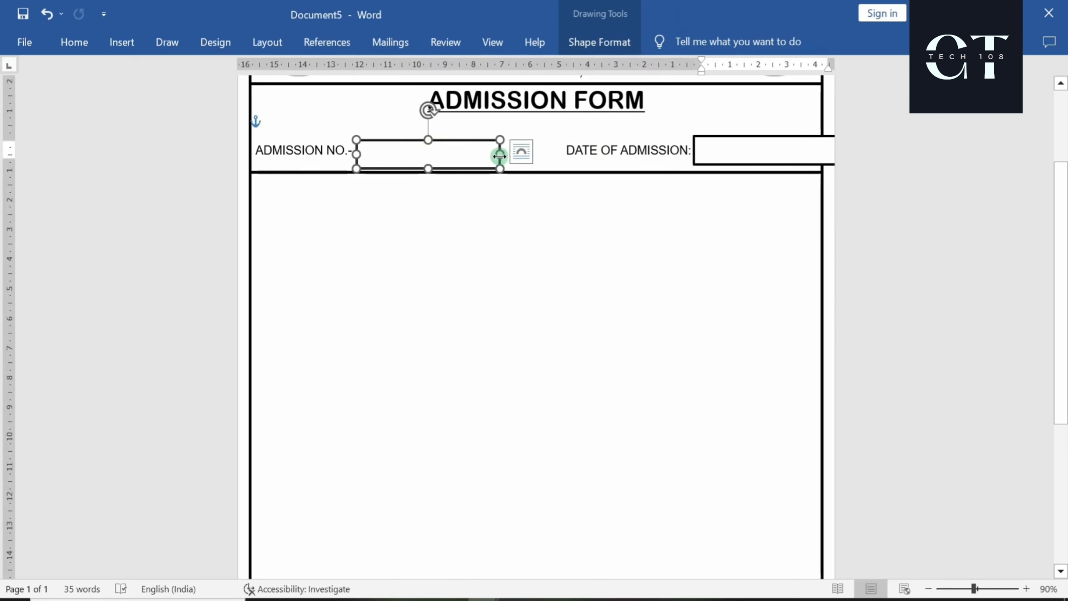
drag(500, 156, 466, 155)
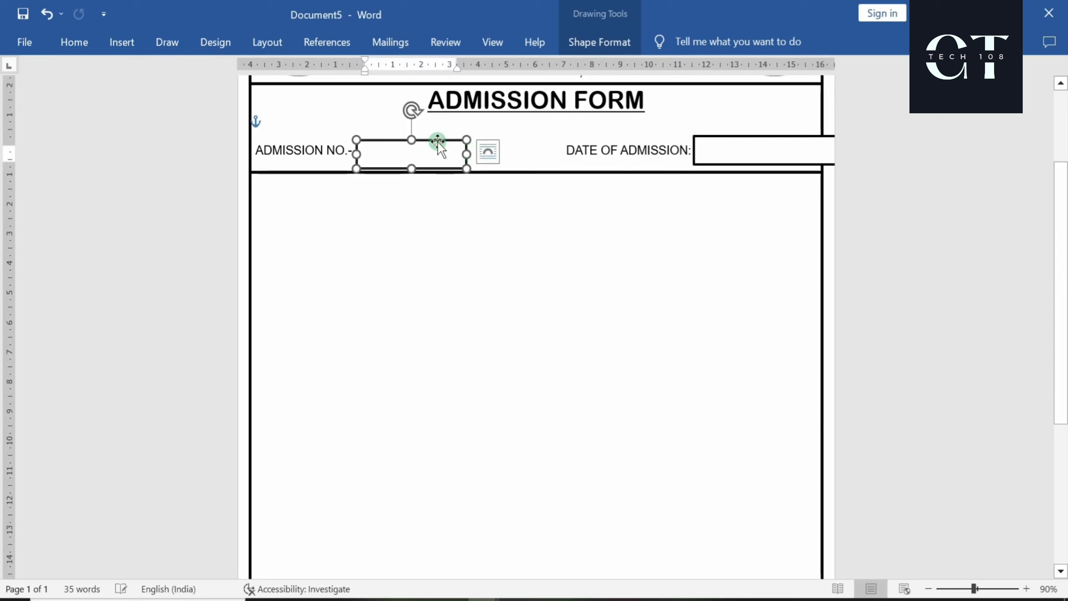
click(545, 141)
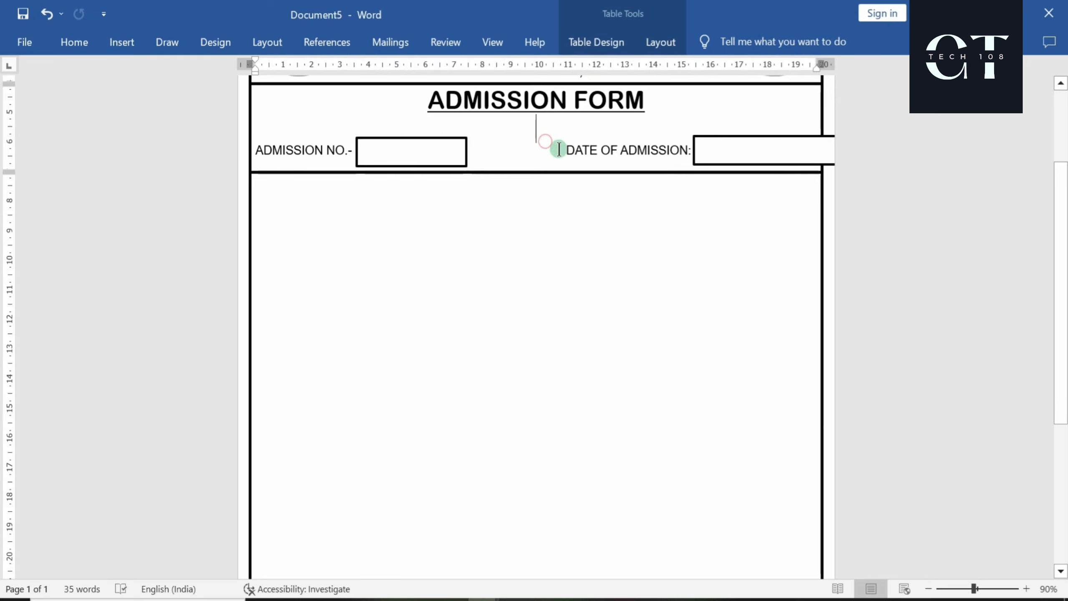
click(563, 150)
text(-)
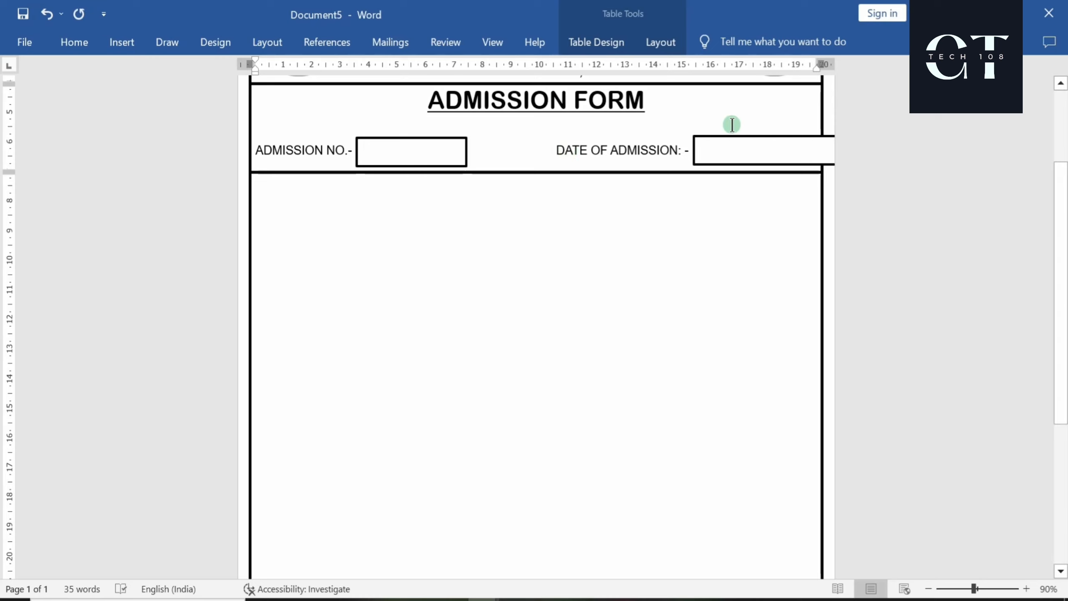
drag(741, 136, 783, 135)
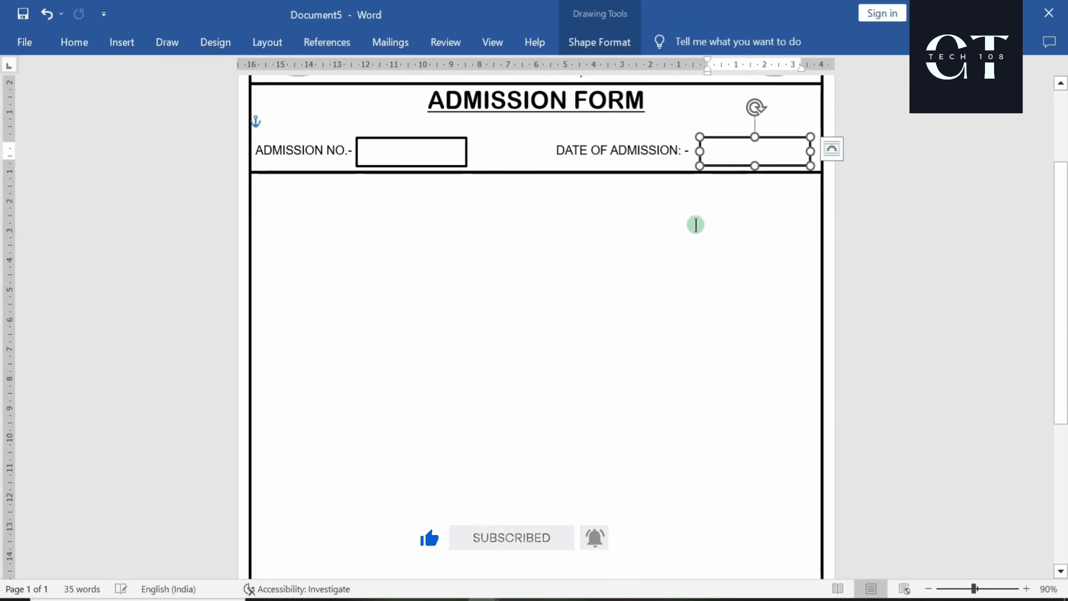
click(696, 224)
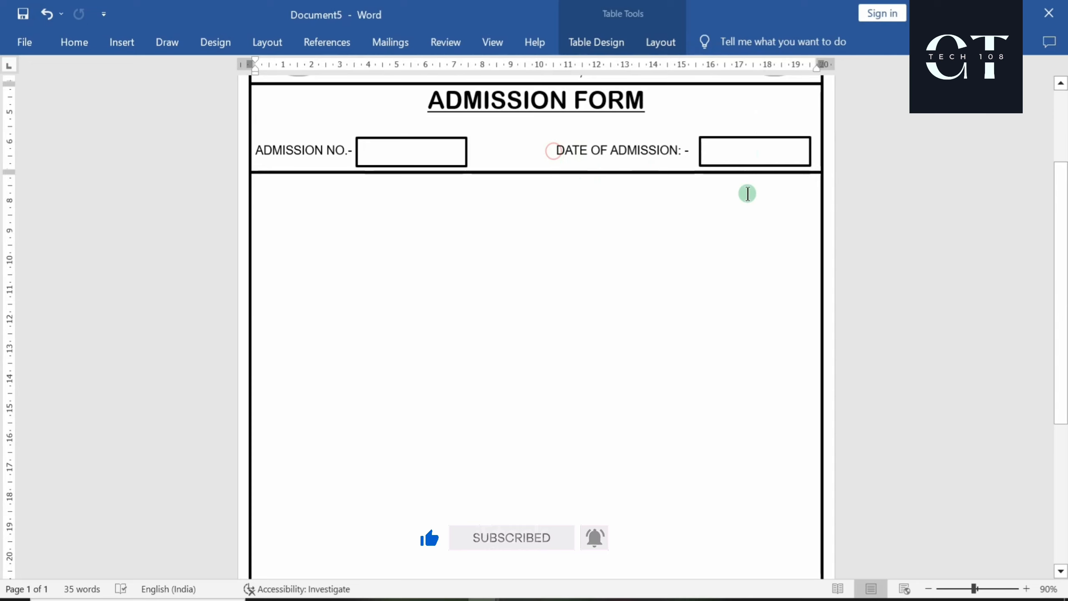
click(740, 150)
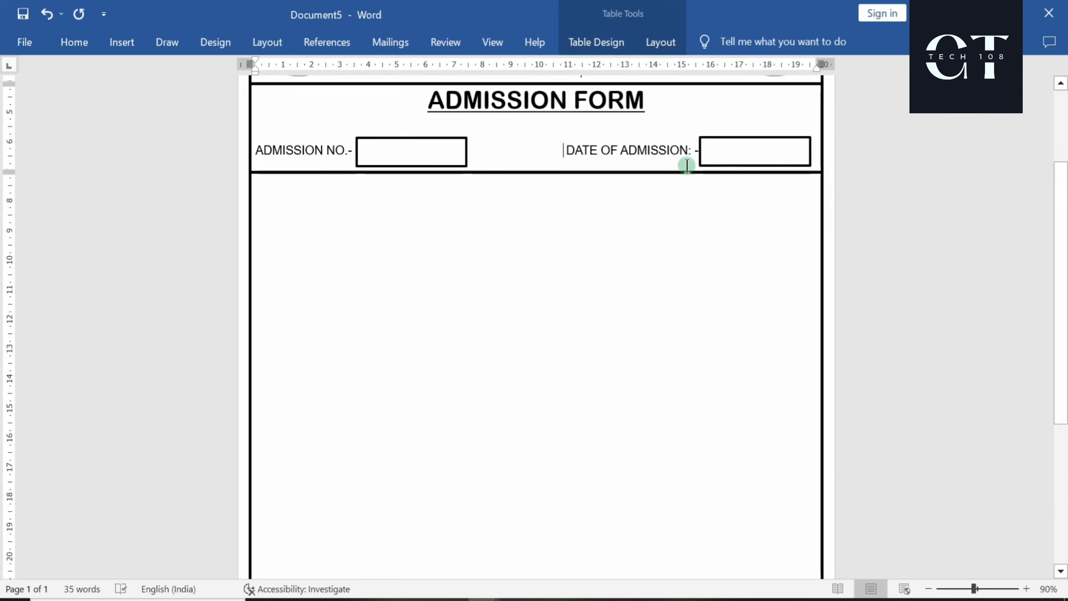
click(115, 49)
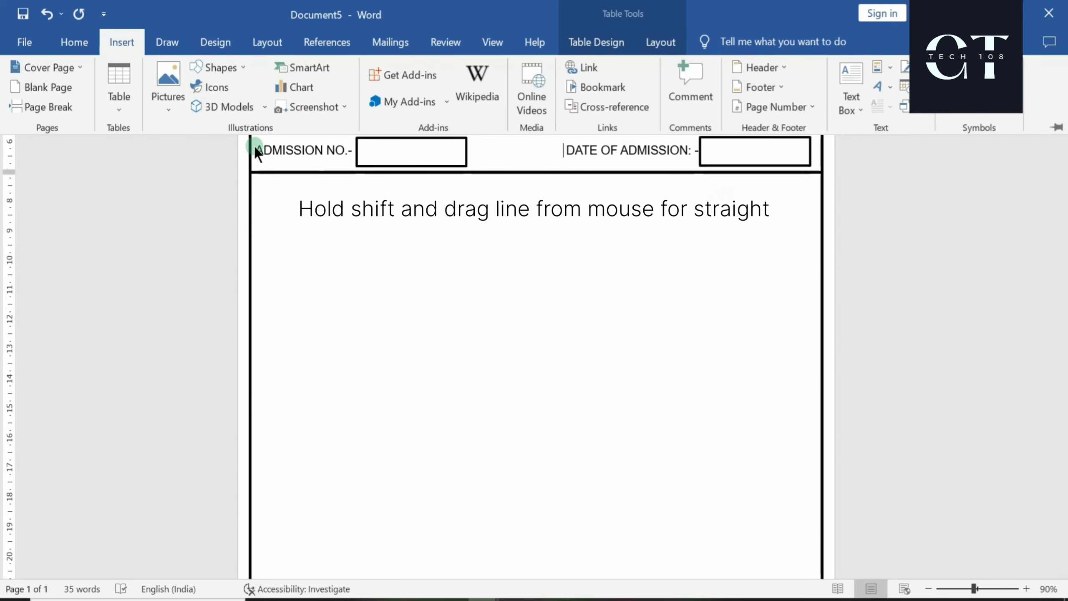
Draw a 2¼ pt black vertical line in the date box and copy it further right
click(221, 68)
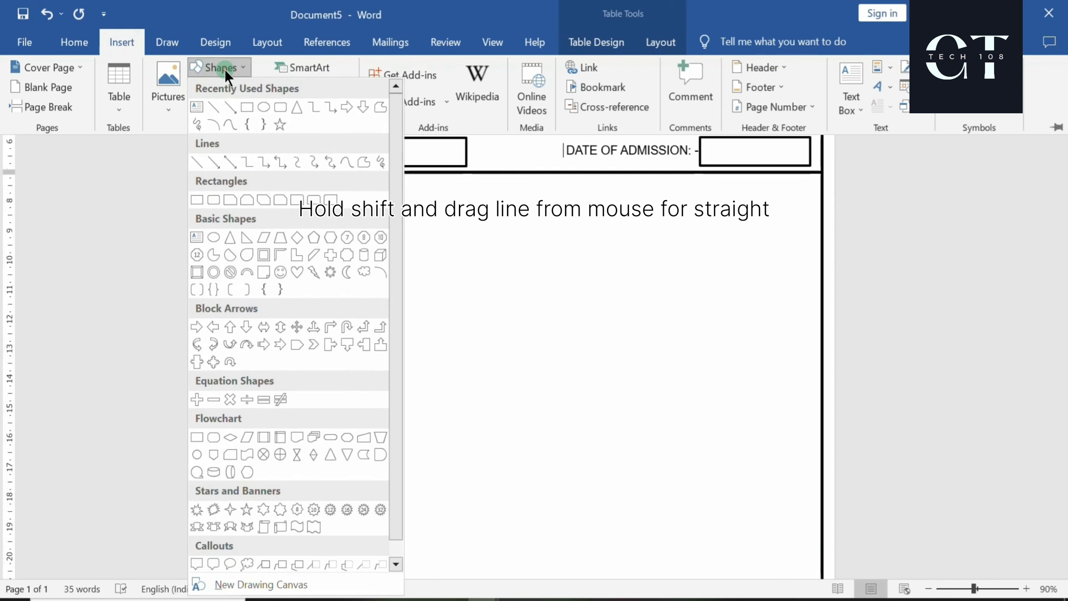
click(215, 106)
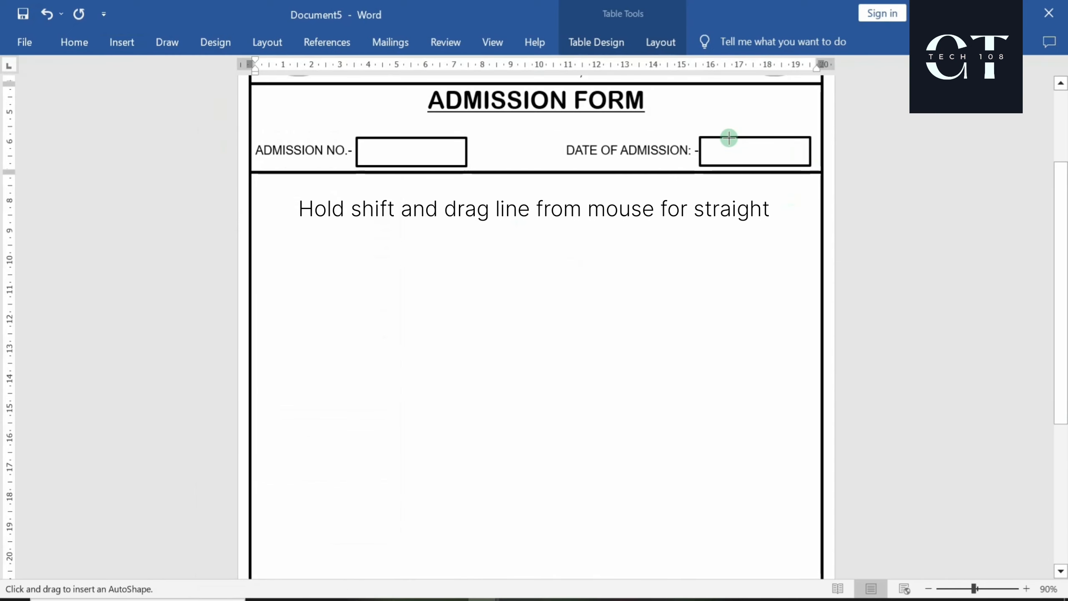
drag(728, 137, 726, 165)
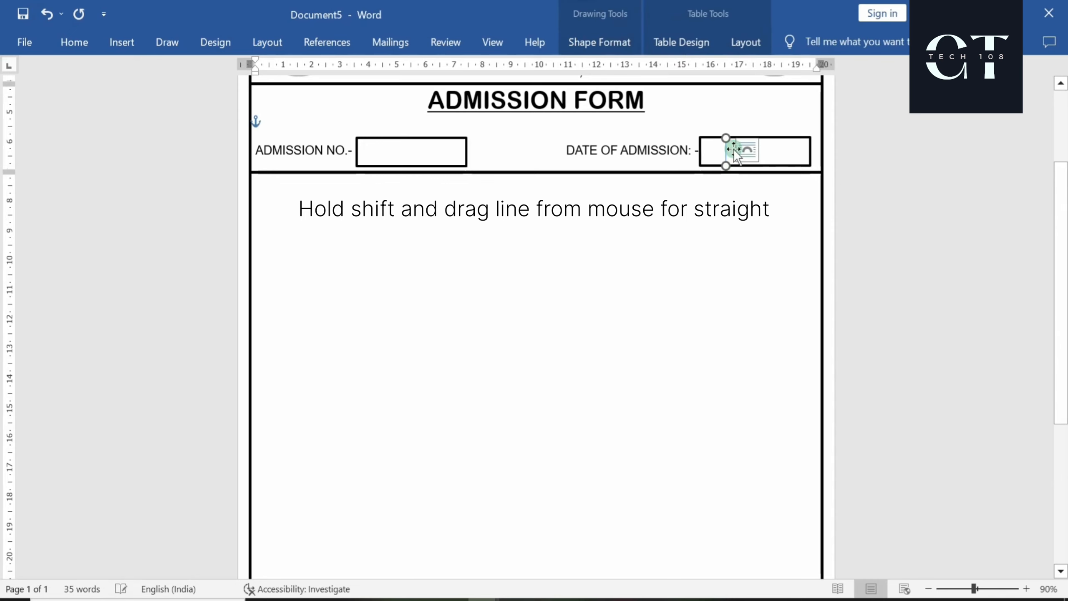
click(604, 38)
click(374, 88)
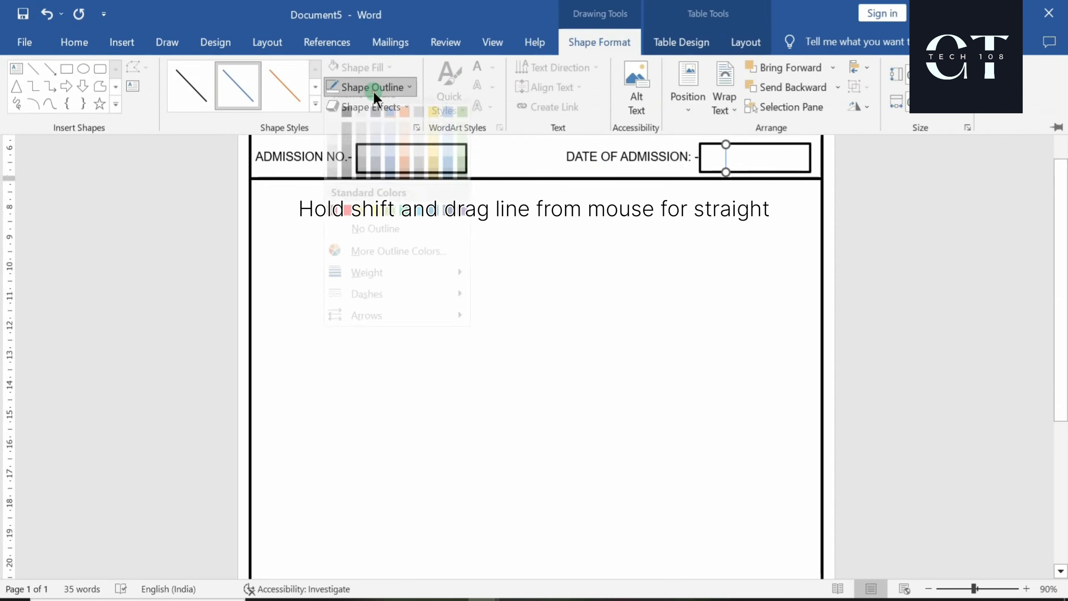
mouse_move(397, 286)
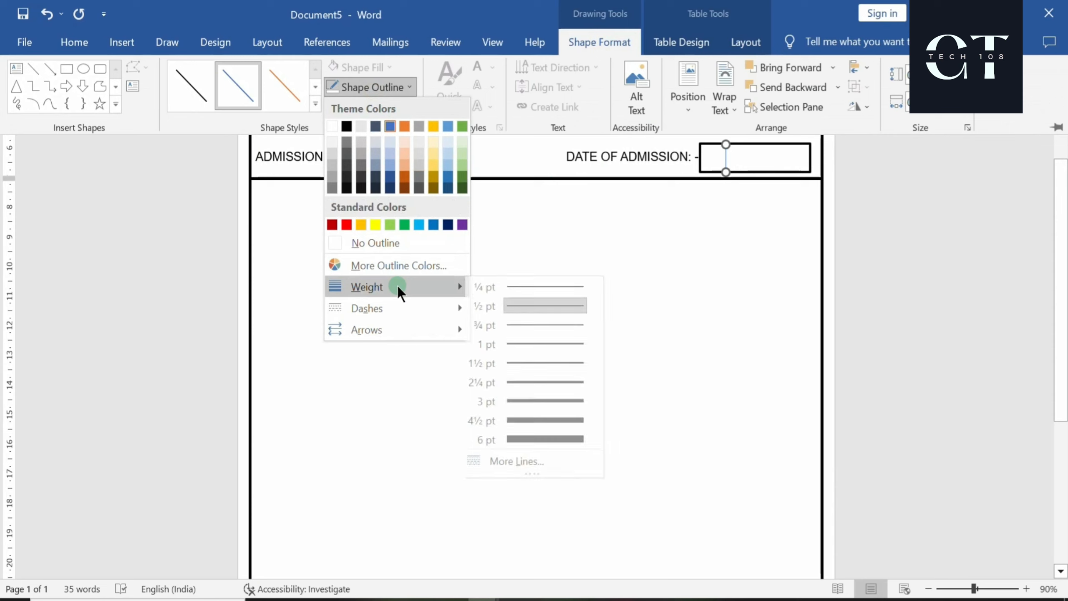
click(557, 383)
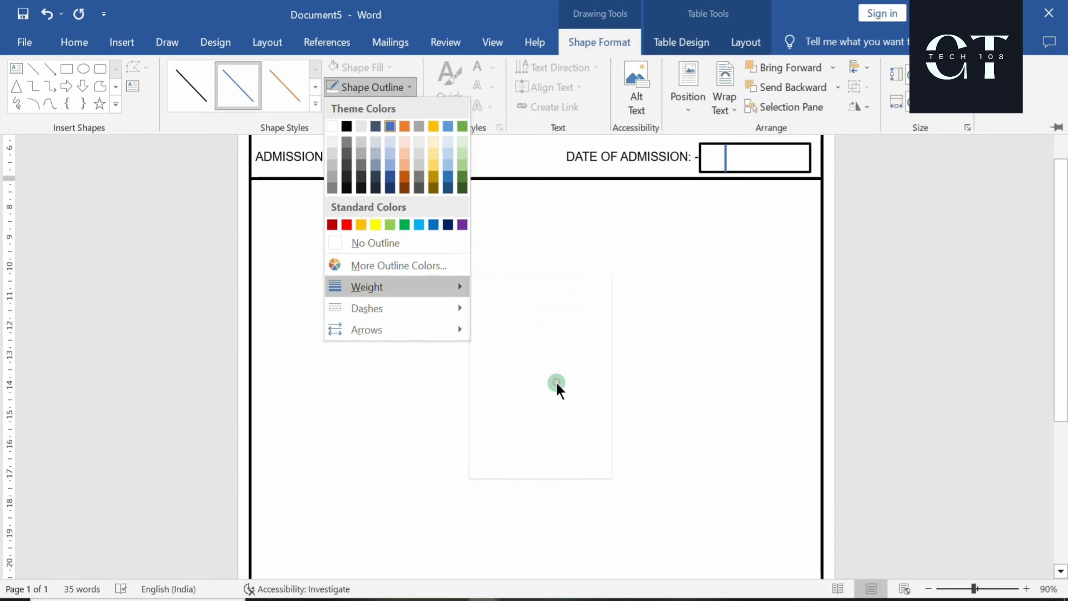
click(389, 87)
click(345, 126)
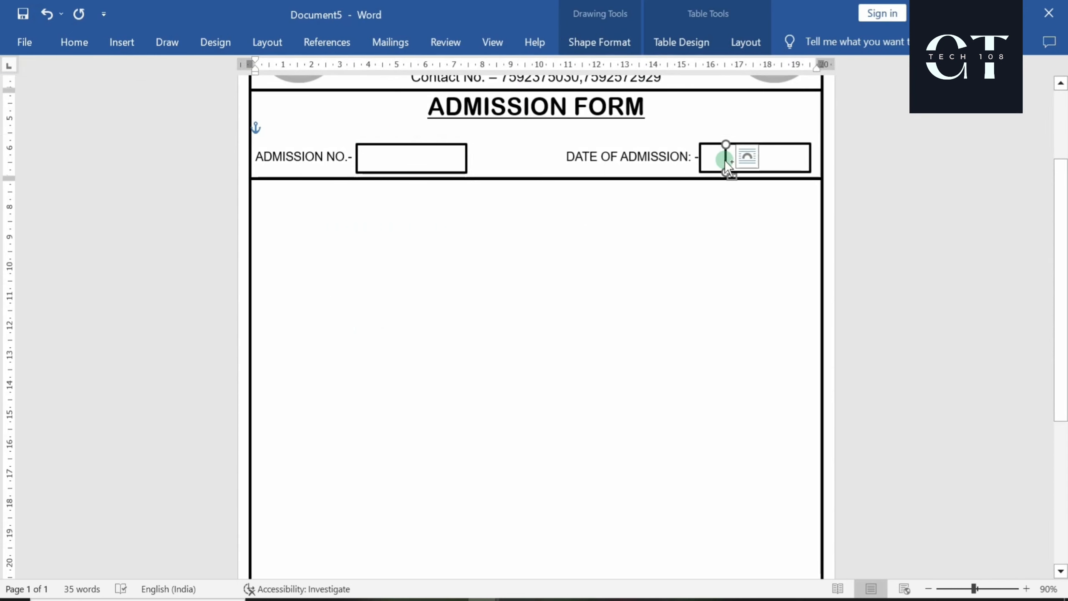
drag(726, 161, 760, 157)
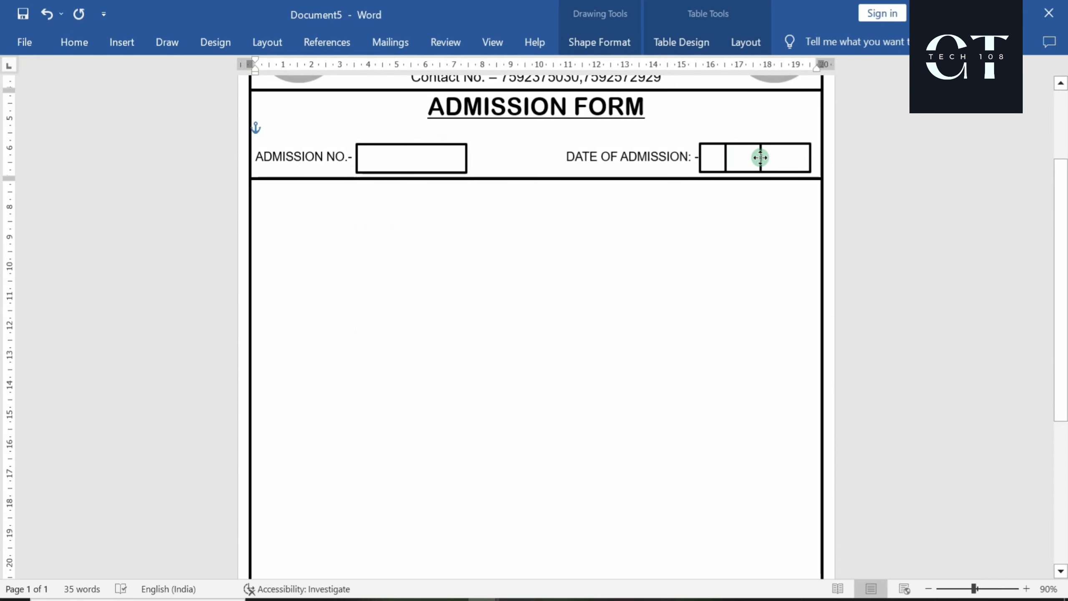
click(651, 277)
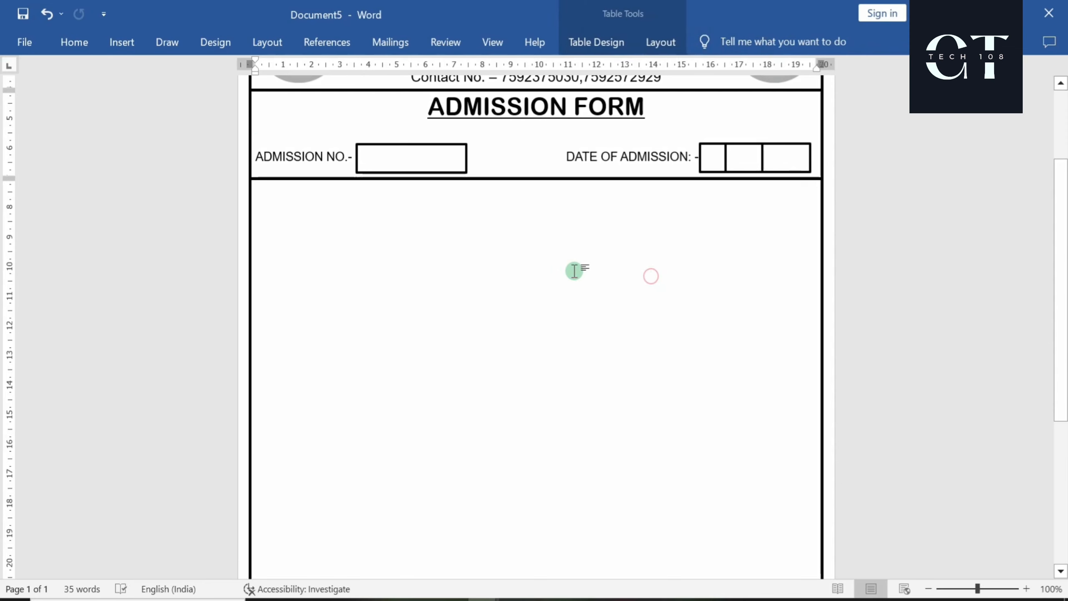
Shift the DATE OF ADMISSION label one space left
ctrl+scroll(575, 270, up, 1)
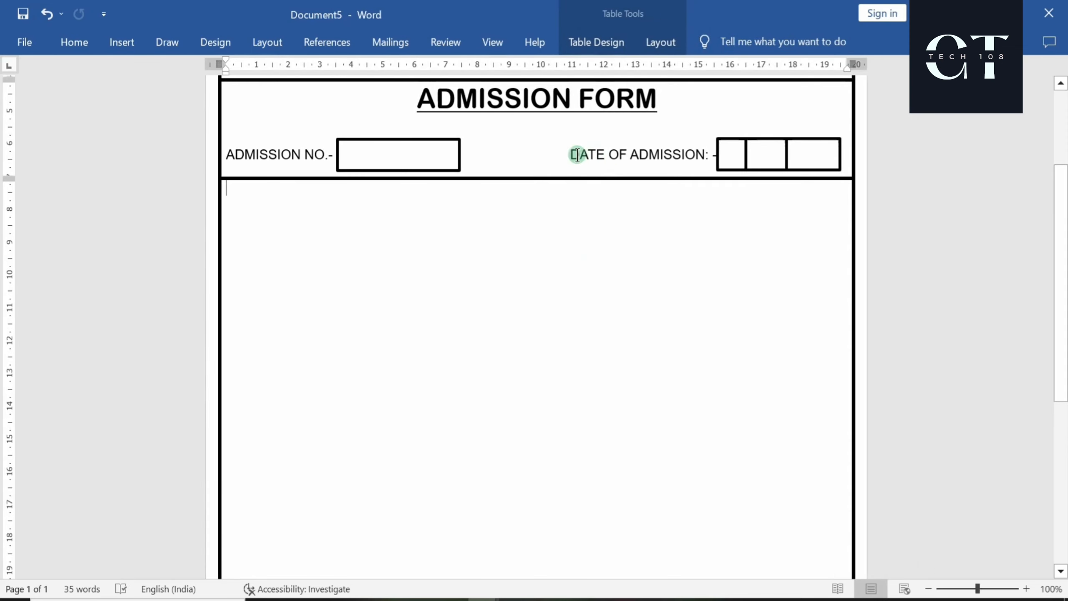
click(572, 155)
key(BackSpace)
ctrl+scroll(592, 267, up, 2)
ctrl+scroll(592, 269, down, 2)
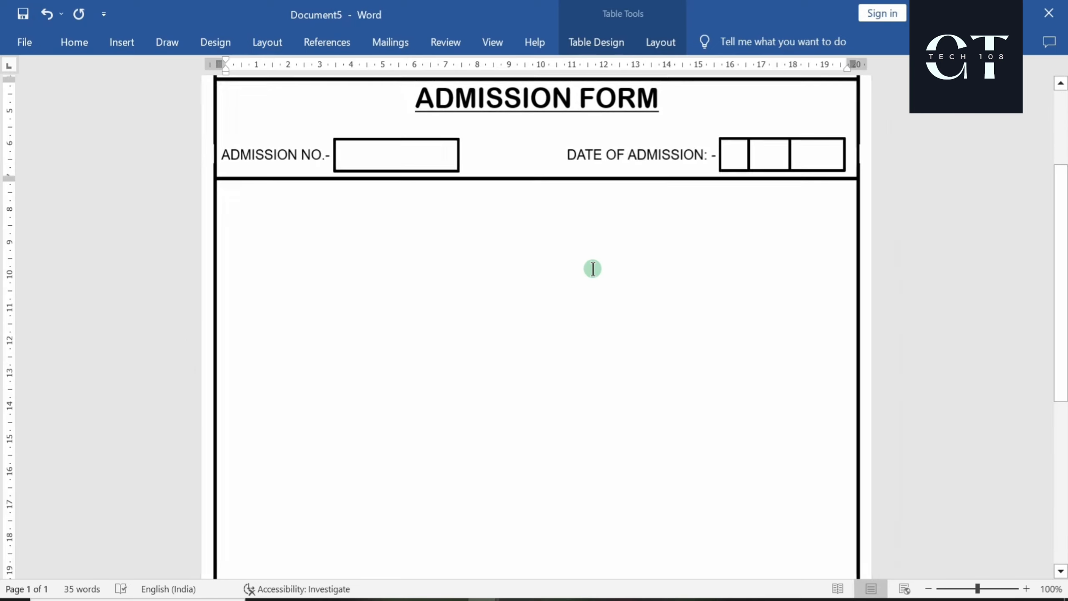
Type a centred STUDENT PERSONAL INFORMATION heading in the row below and select it
click(593, 268)
ctrl+scroll(592, 269, down, 3)
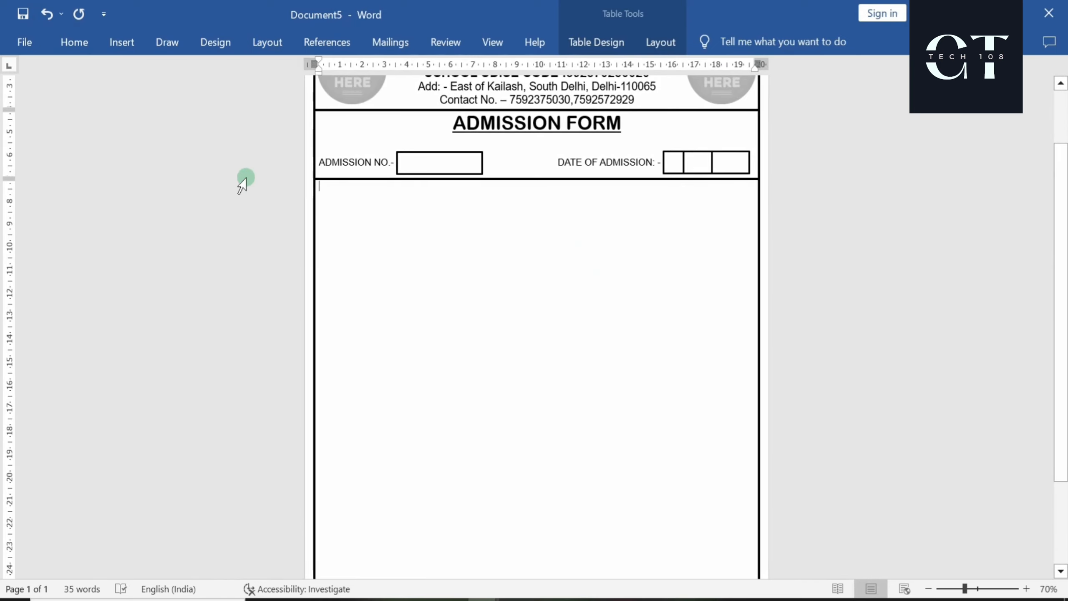
click(73, 42)
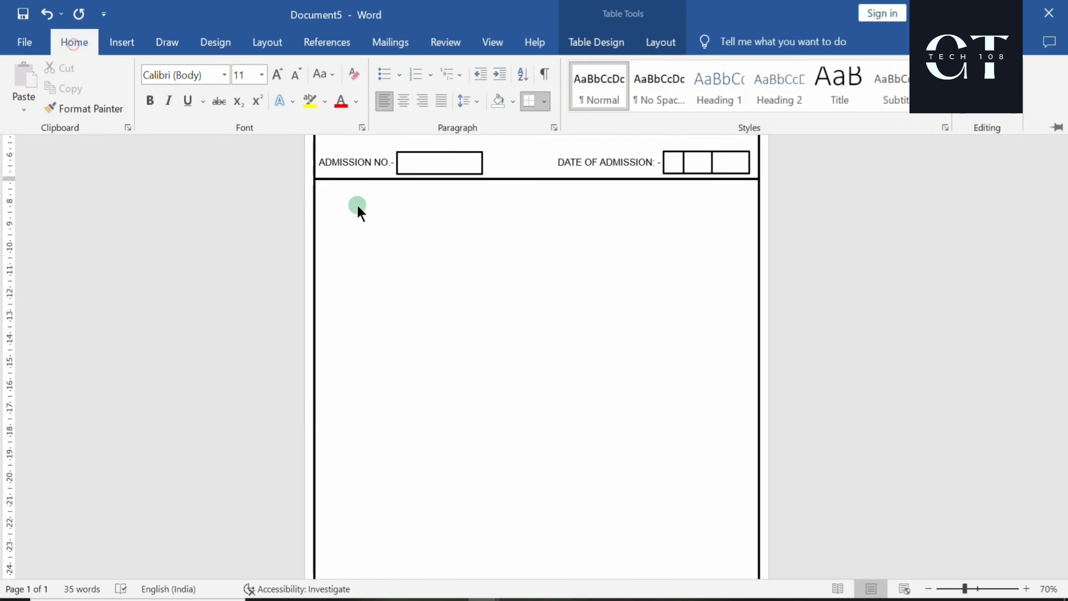
click(404, 102)
click(530, 324)
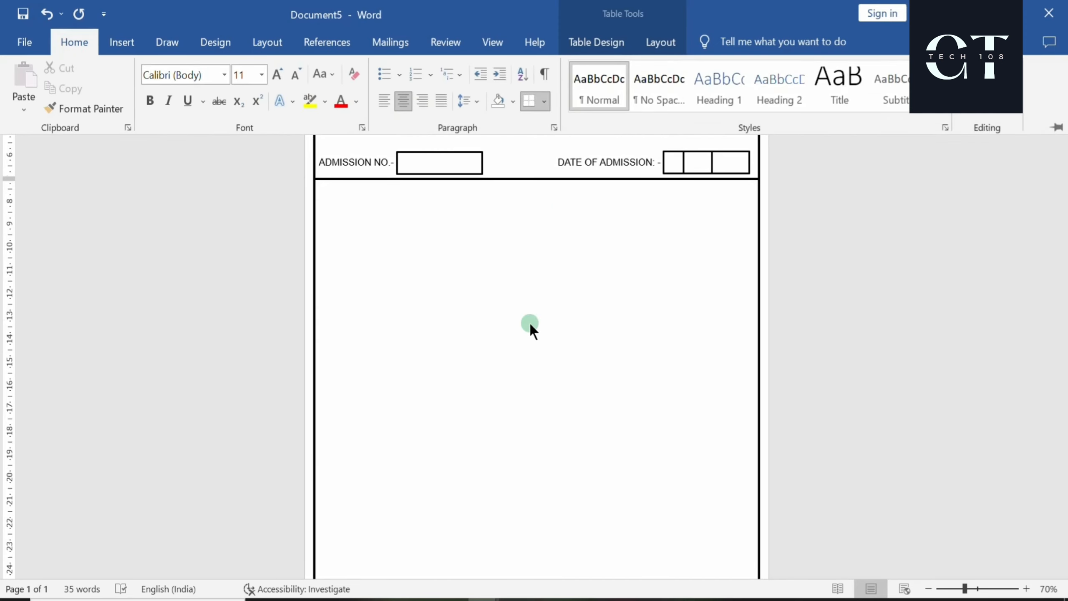
click(622, 425)
text(STUDENT)
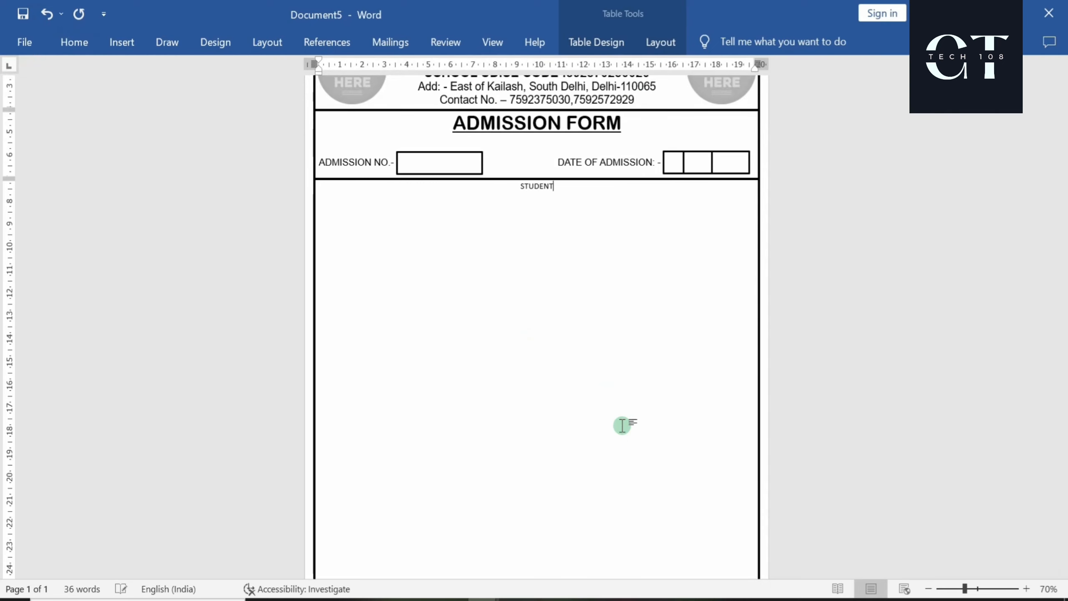
text( PERSONAL INFORMATION)
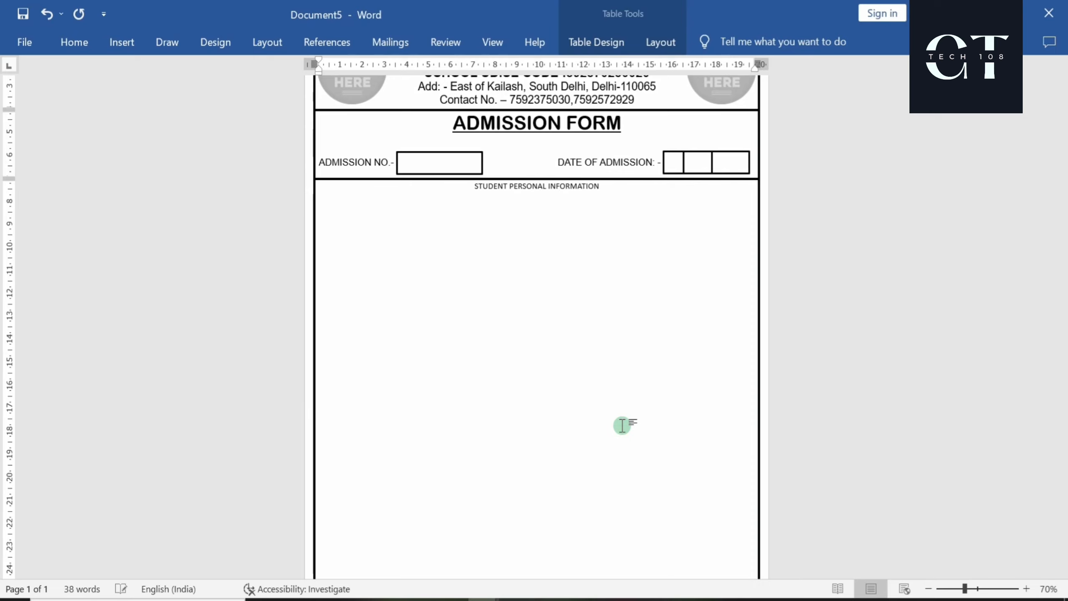
key(shift+Left)
key(shift+Left)
key(shift+Left)
key(shift+Left)
key(shift+Left)
key(shift+Left)
key(shift+Left)
key(shift+Left)
key(shift+Left)
key(shift+Left)
key(shift+Left)
key(shift+Left)
key(shift+Left)
key(shift+Left)
key(shift+Left)
key(shift+Left)
key(shift+Left)
key(shift+Left)
key(shift+Left)
key(shift+Left)
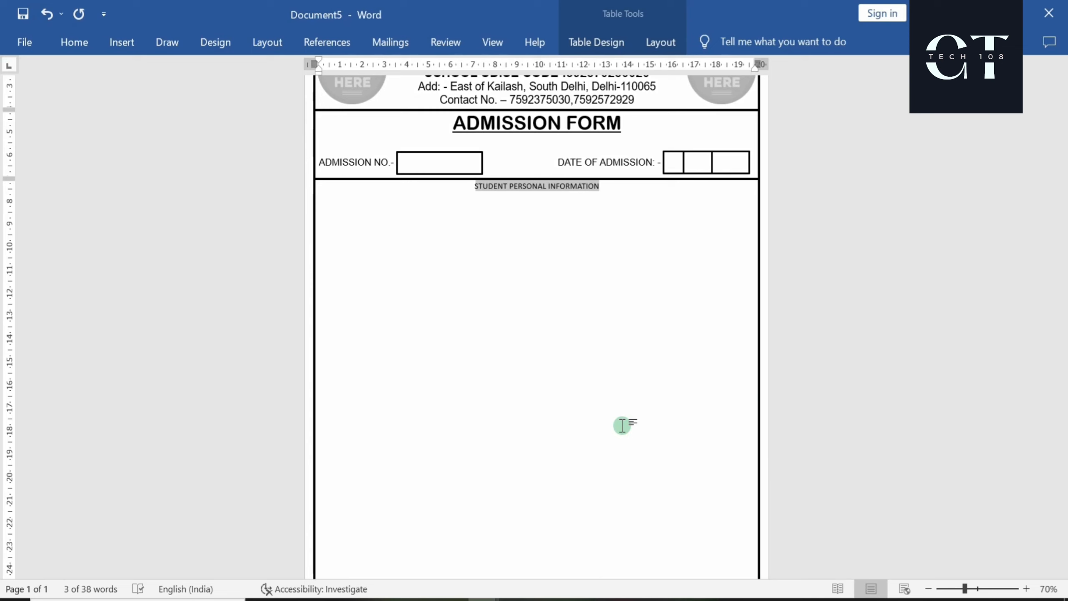
Underline the STUDENT PERSONAL INFORMATION heading and make it Arial Rounded MT Bold at 18 pt
click(63, 52)
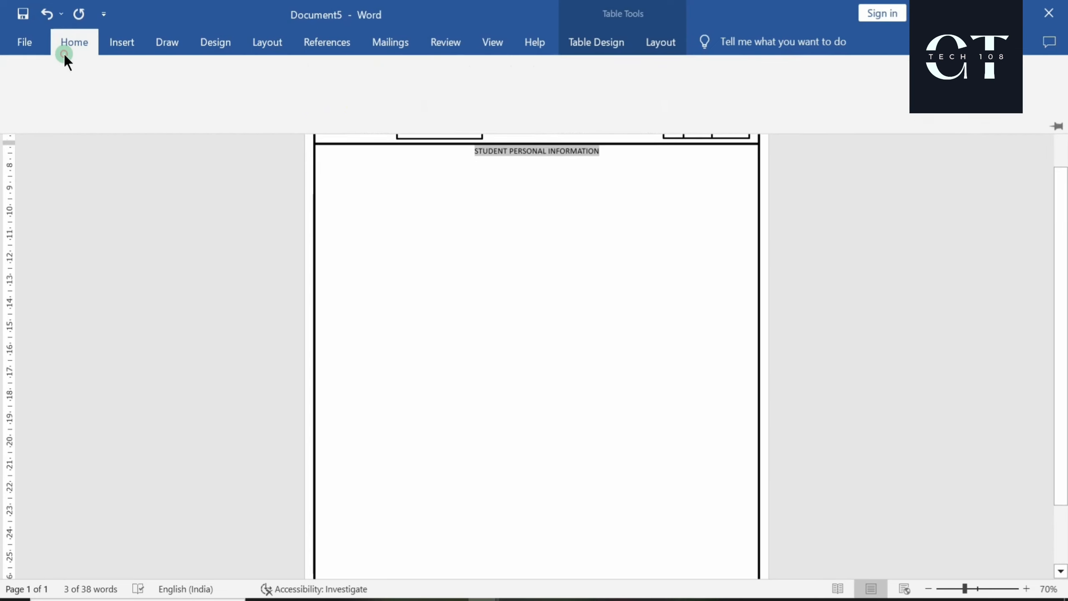
click(186, 99)
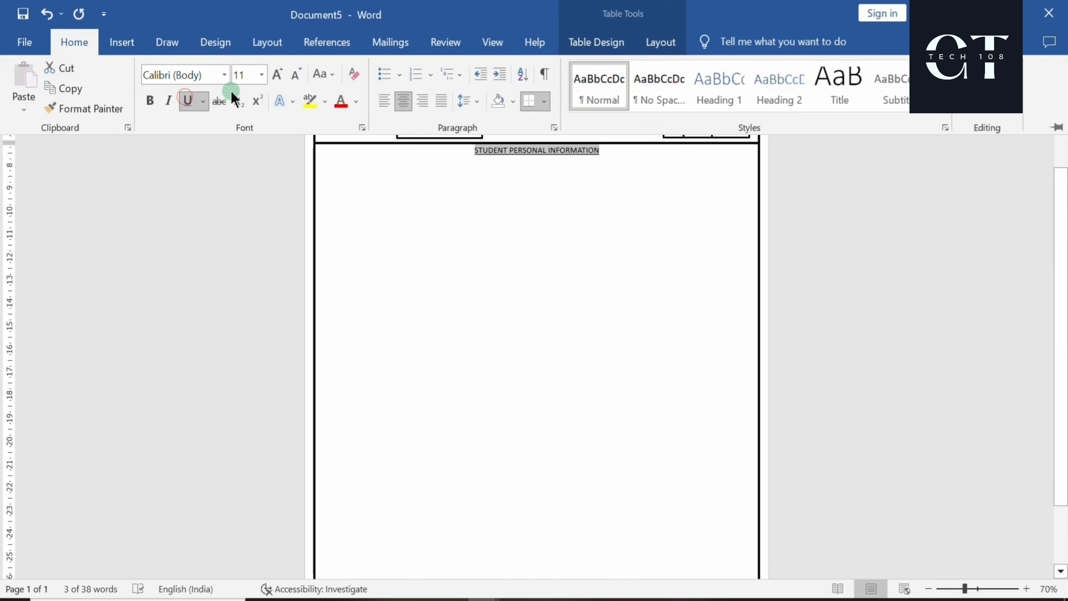
click(224, 76)
click(195, 200)
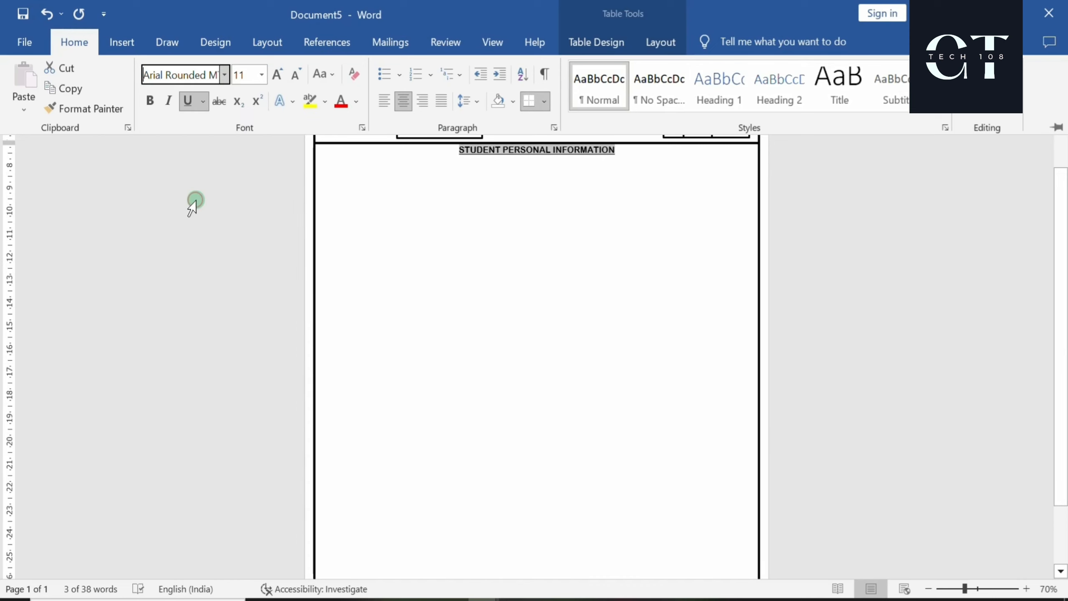
click(310, 101)
click(277, 76)
click(277, 76)
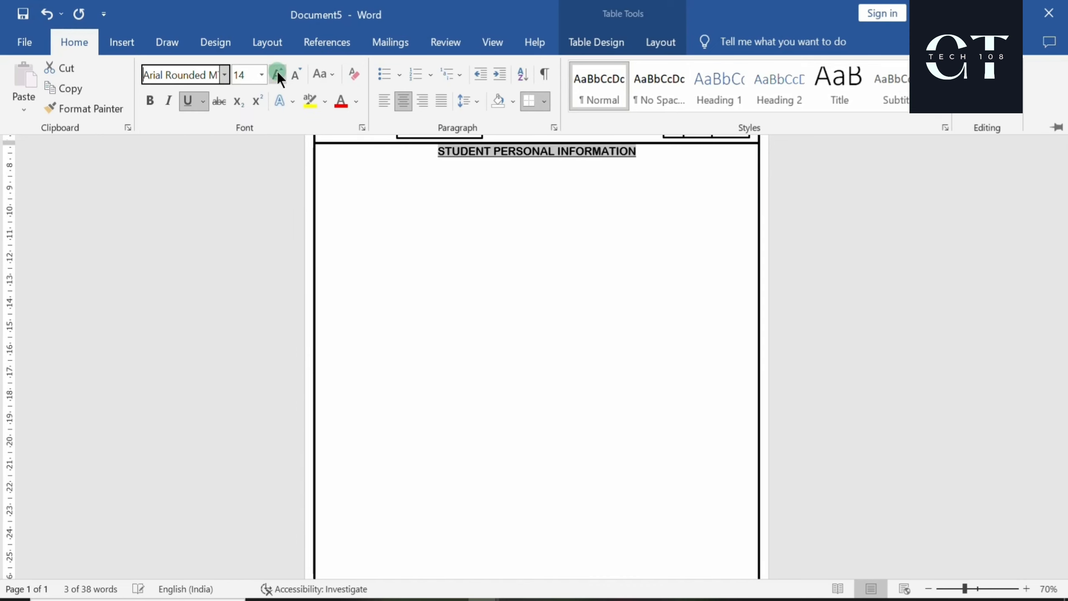
click(277, 76)
click(277, 76)
Add a blank line above the heading, reduce it to 16 pt, and start a new line below
click(365, 172)
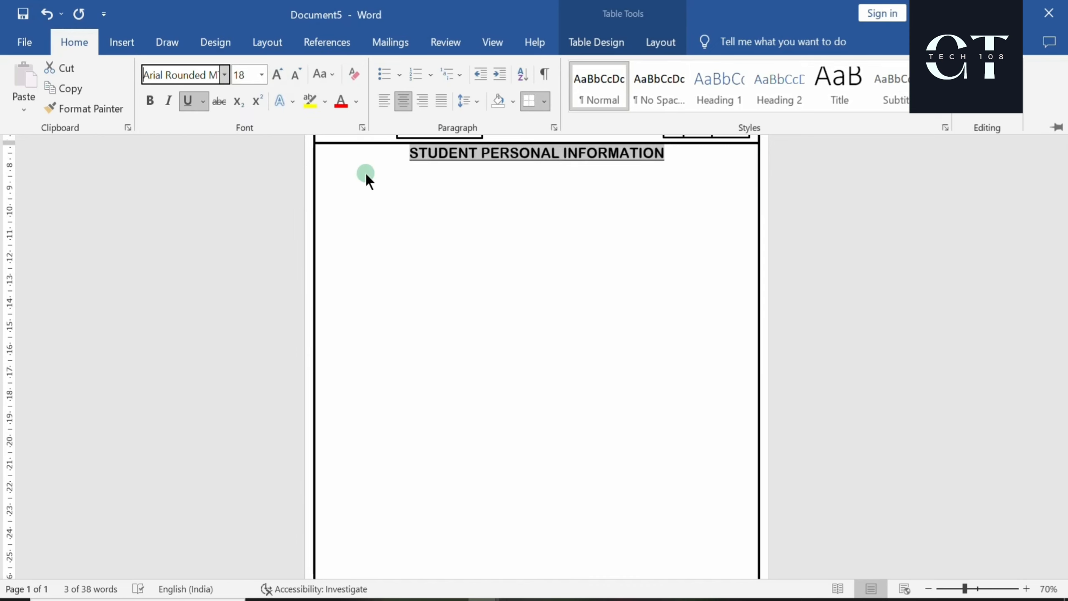
click(405, 152)
key(Return)
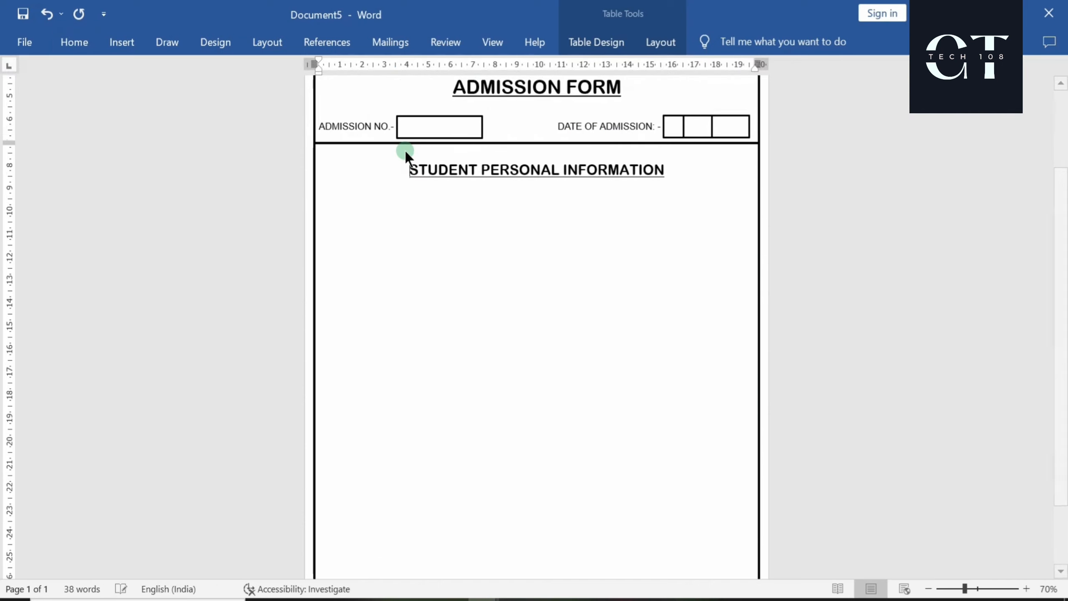
click(597, 176)
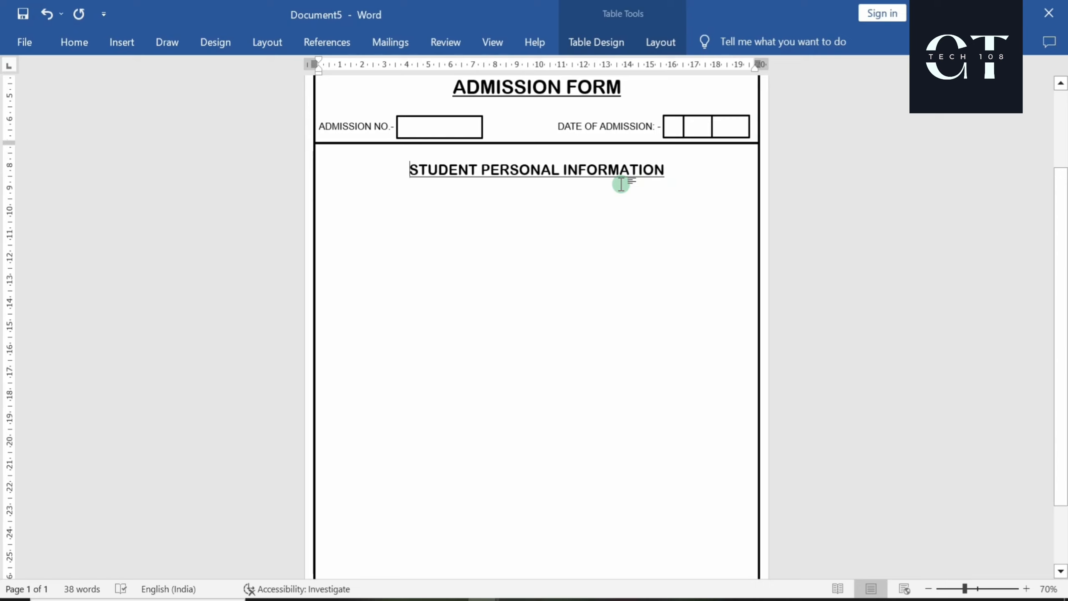
drag(677, 169, 420, 177)
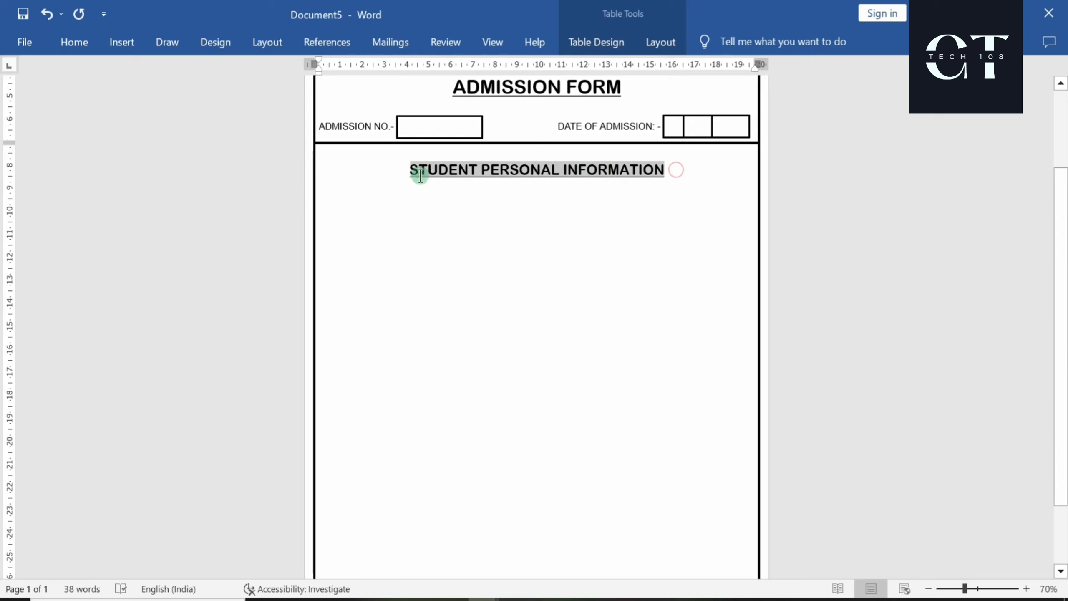
click(528, 123)
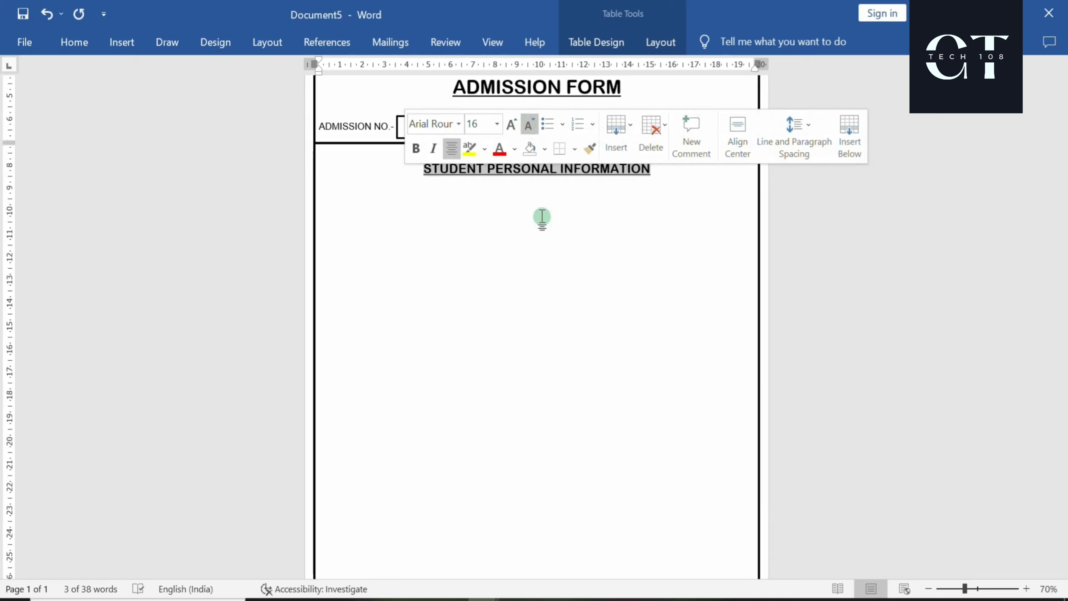
click(569, 211)
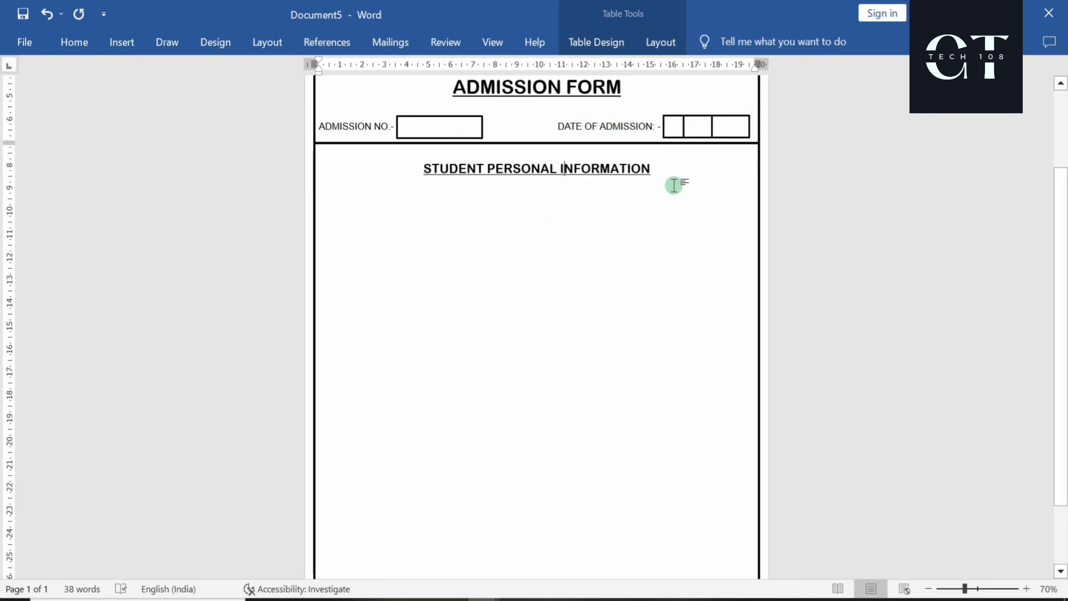
click(663, 174)
key(Return)
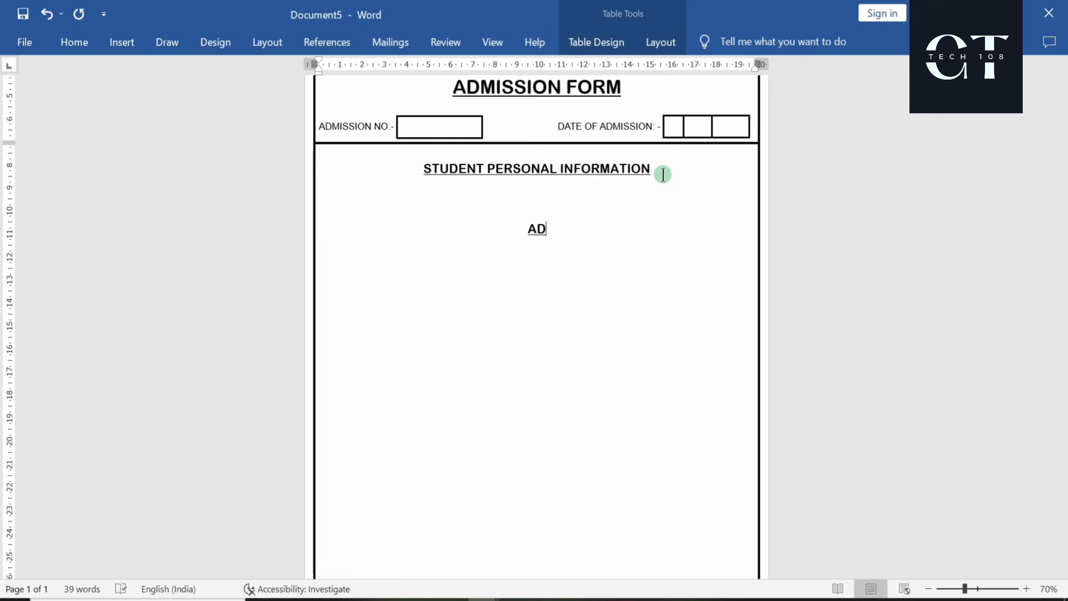
Type 'ADMITTED INTO CLASS' and place a widened copy of the Admission No. entry box beneath it
text(ADMITTED)
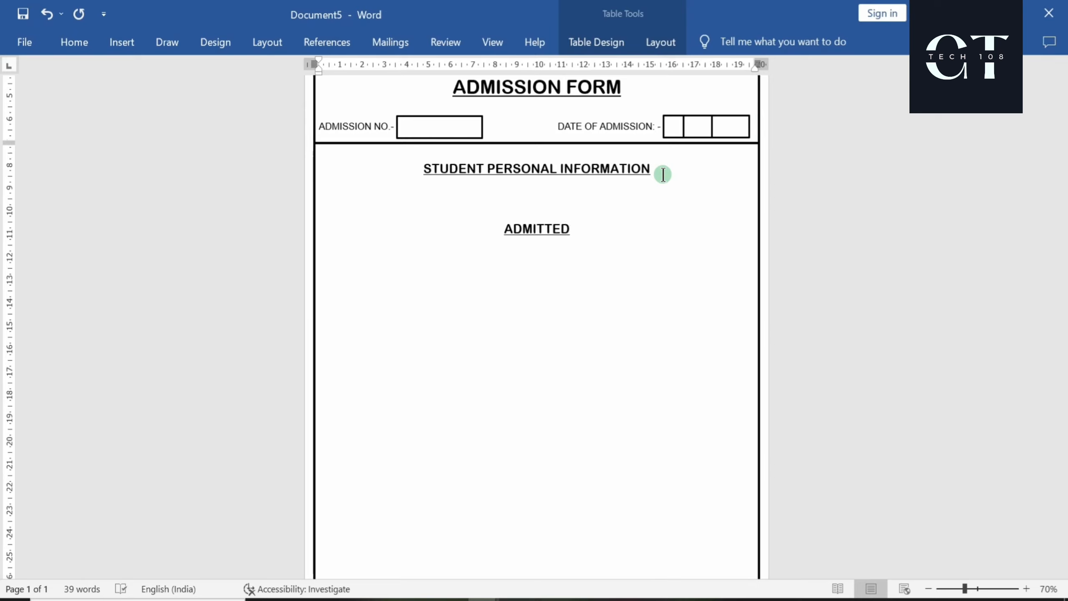
text( INTO CLASS)
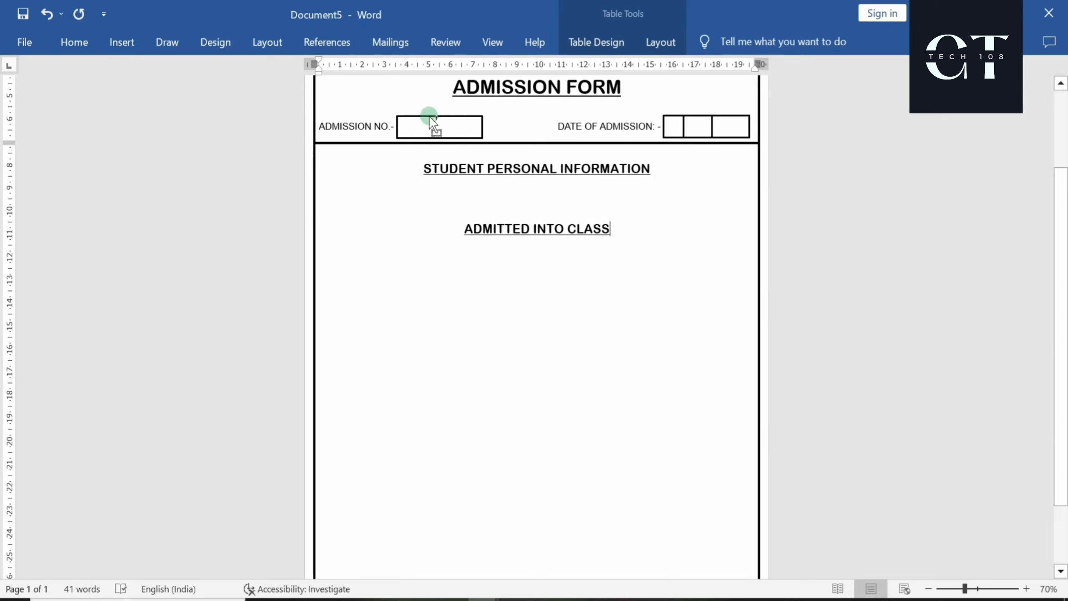
mouse_move(429, 116)
ctrl+mouse_down()
mouse_move(550, 199)
mouse_move(545, 379)
mouse_move(536, 362)
ctrl+mouse_up()
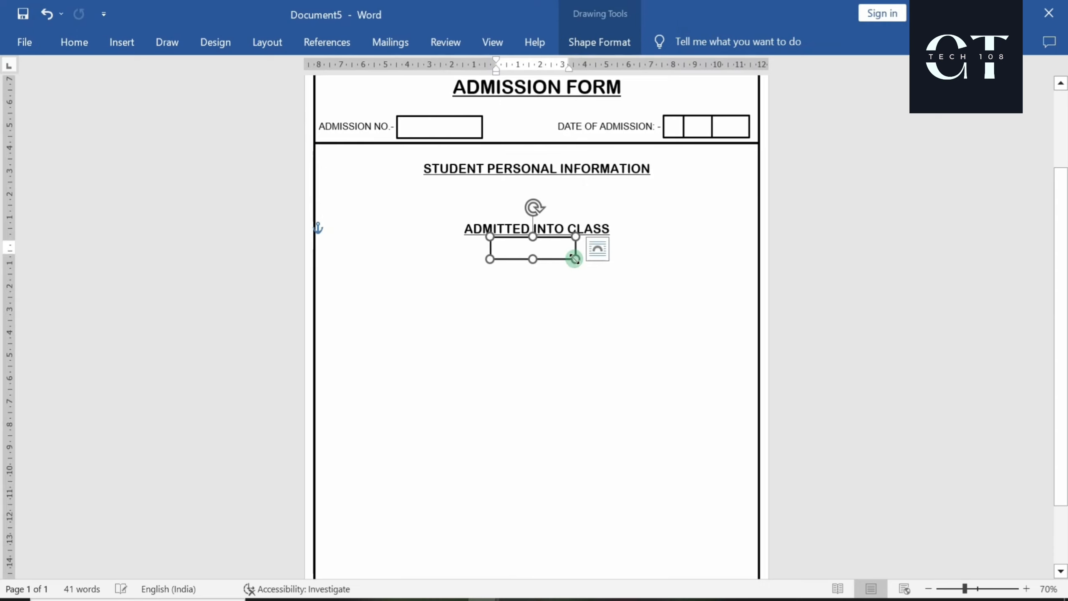
drag(576, 259, 555, 241)
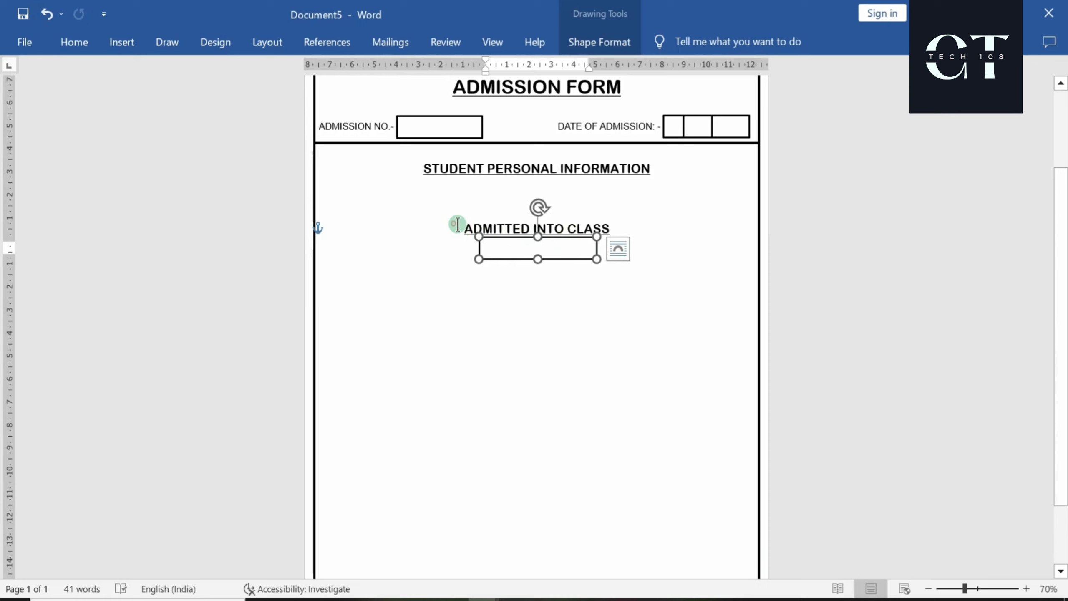
Shrink the ADMITTED INTO CLASS label to 12 pt and remove the blank line below it
drag(453, 223, 605, 229)
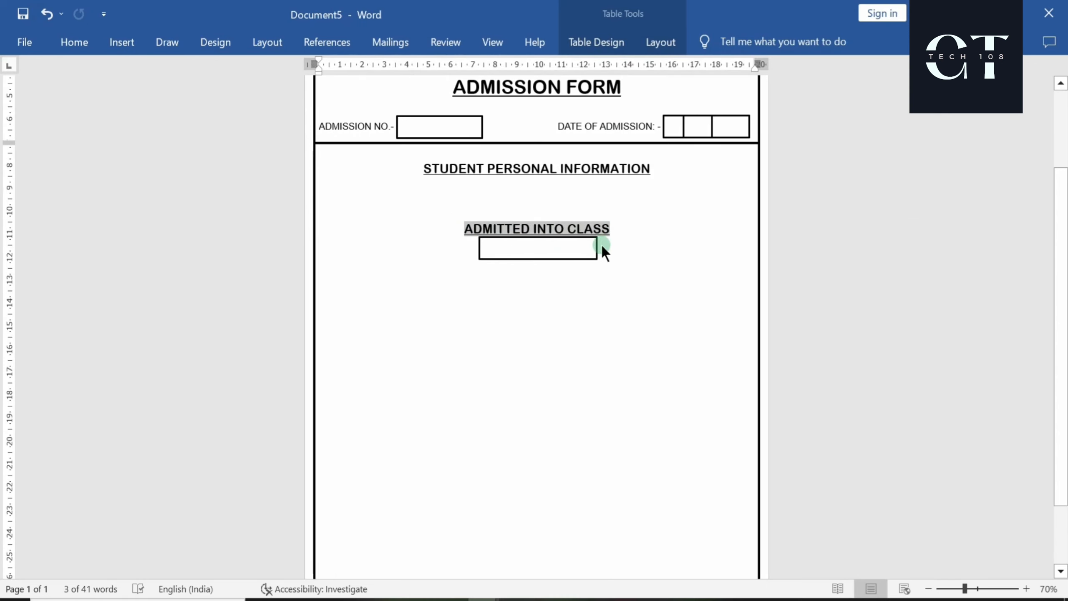
click(75, 44)
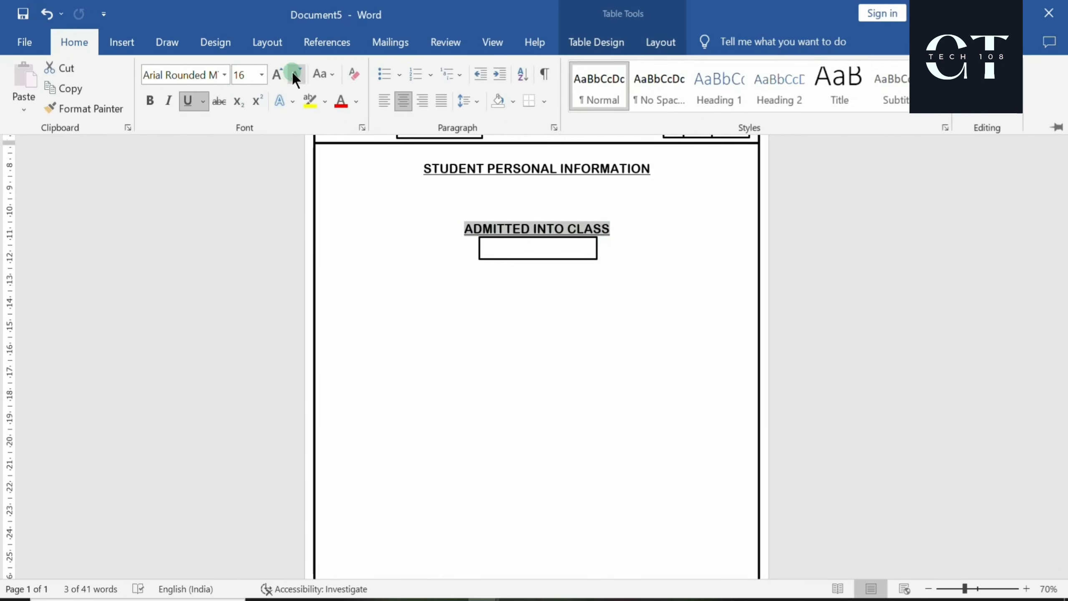
click(293, 72)
click(297, 72)
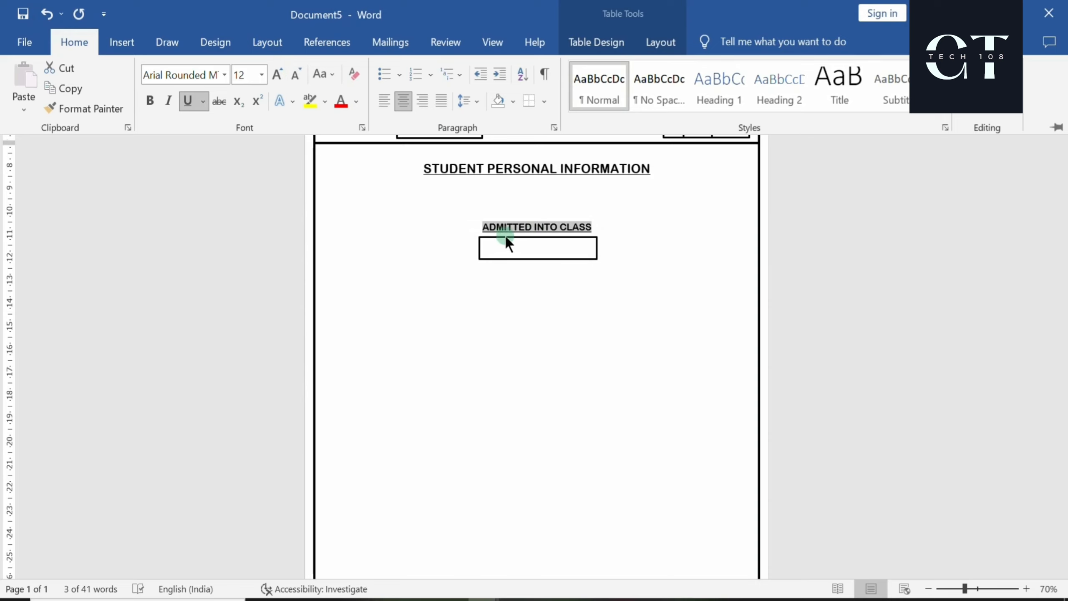
click(537, 192)
click(537, 192)
key(BackSpace)
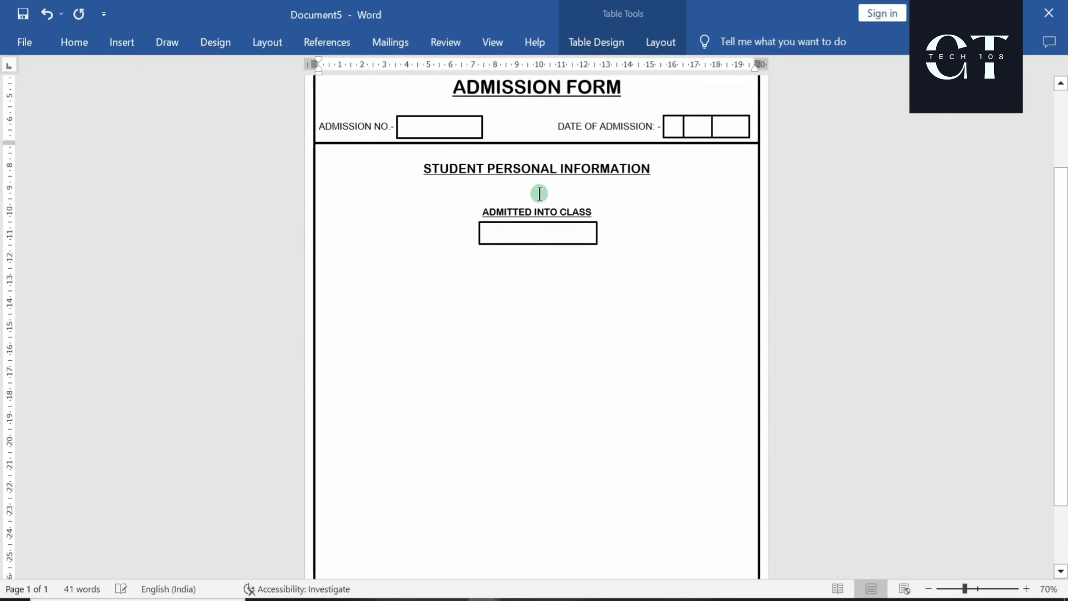
Narrow the entry box and centre it under the ADMITTED INTO CLASS label
click(478, 240)
drag(478, 240, 486, 241)
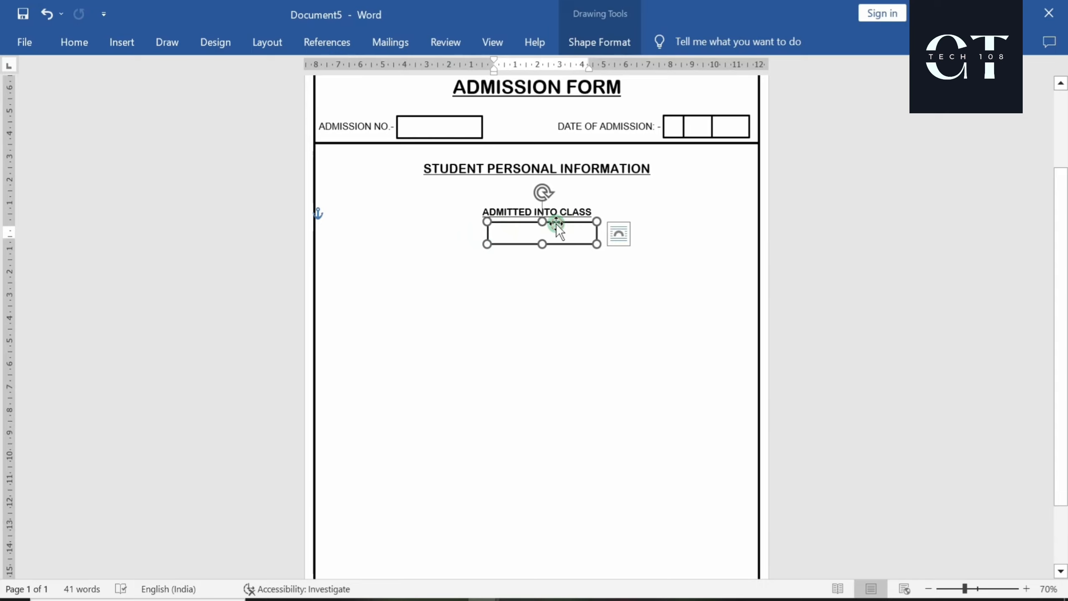
drag(555, 223, 552, 221)
click(481, 331)
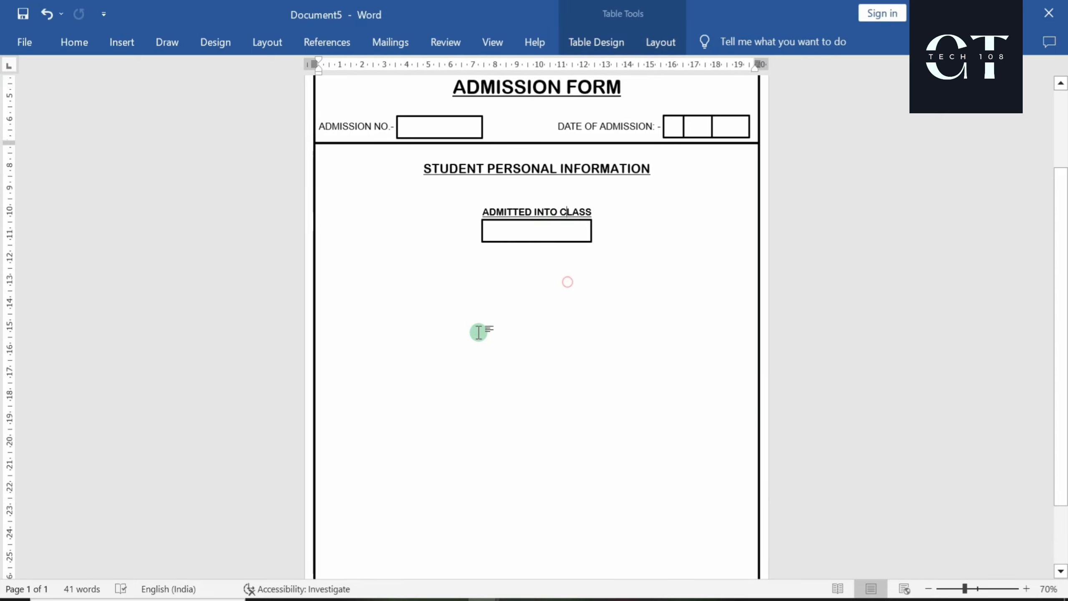
scroll(480, 331, down, 2)
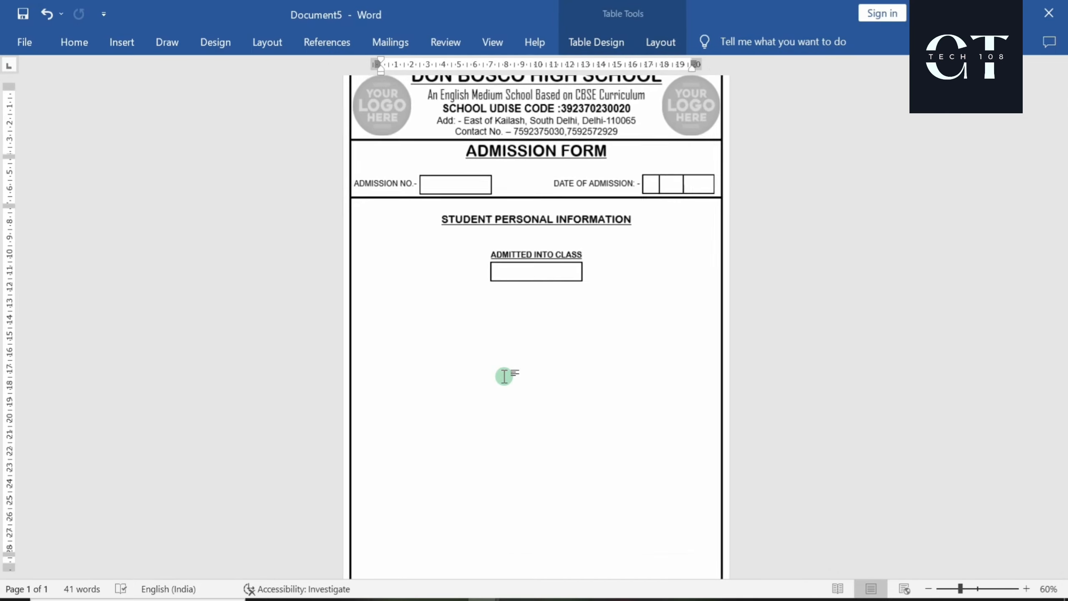
scroll(415, 296, up, 5)
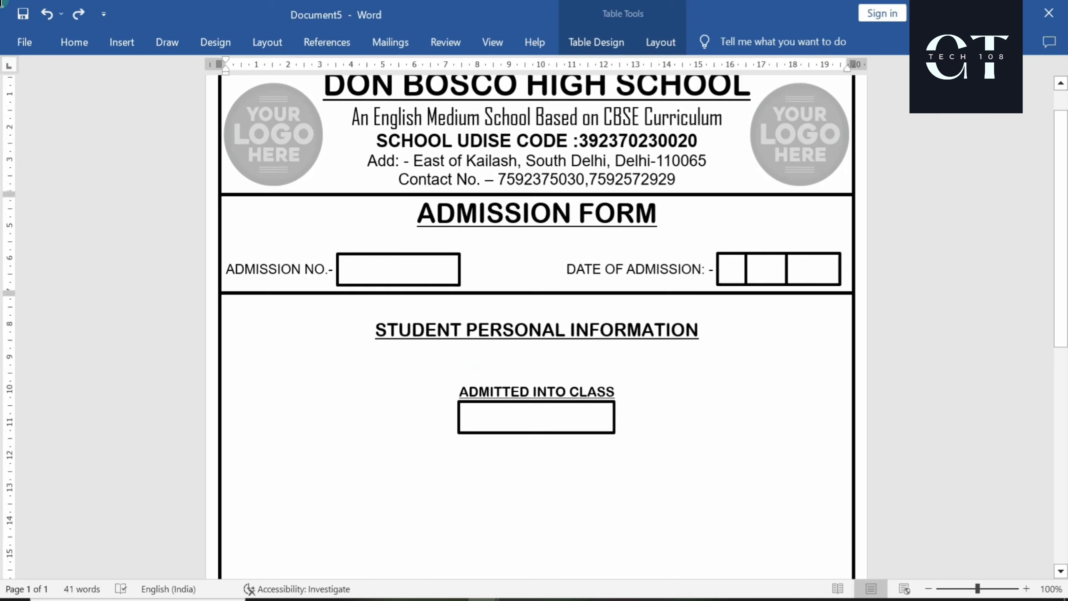
Draw a rounded rectangle at the left of the student section with more rounded corners
click(119, 41)
click(173, 108)
click(230, 69)
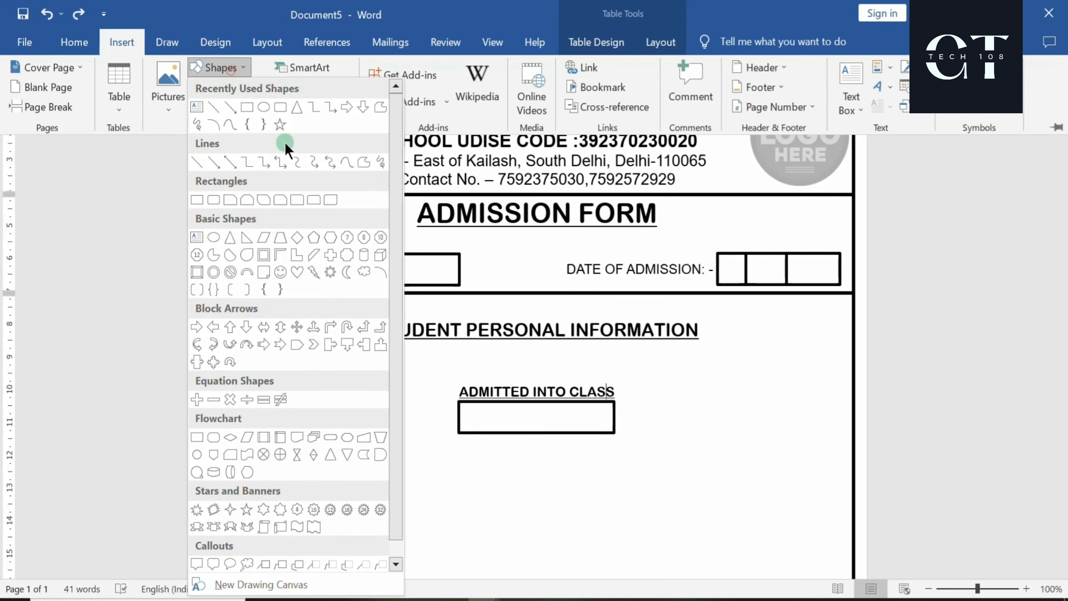
click(273, 106)
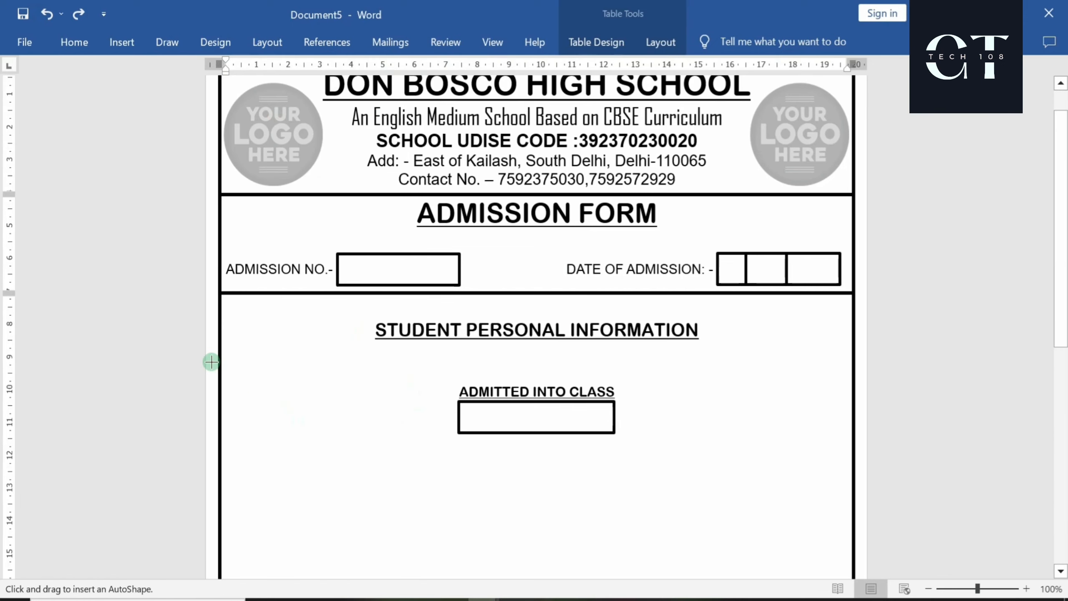
drag(232, 310, 363, 473)
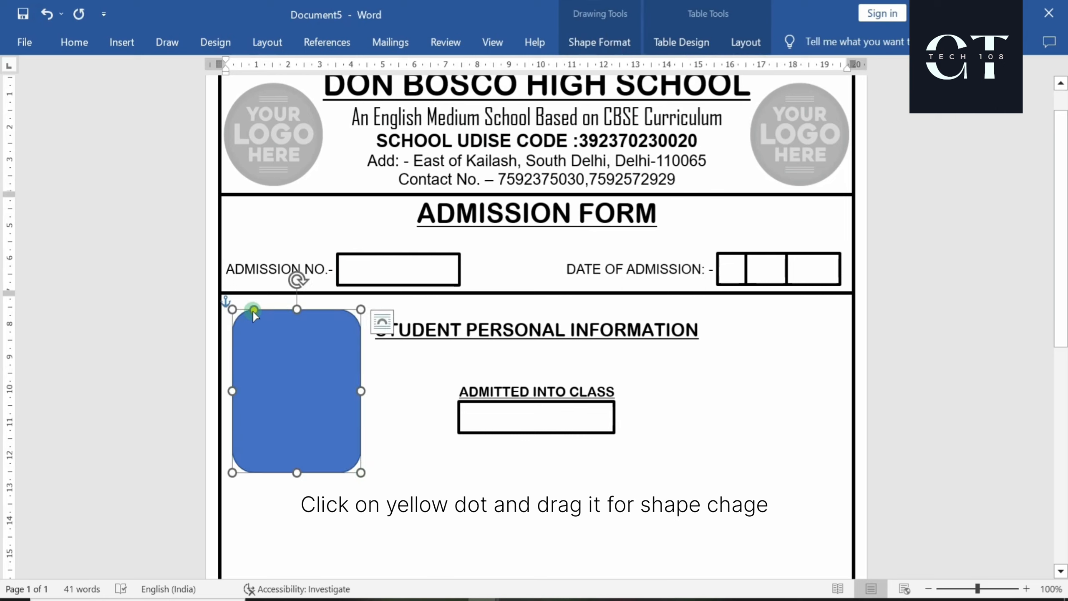
drag(254, 312, 305, 300)
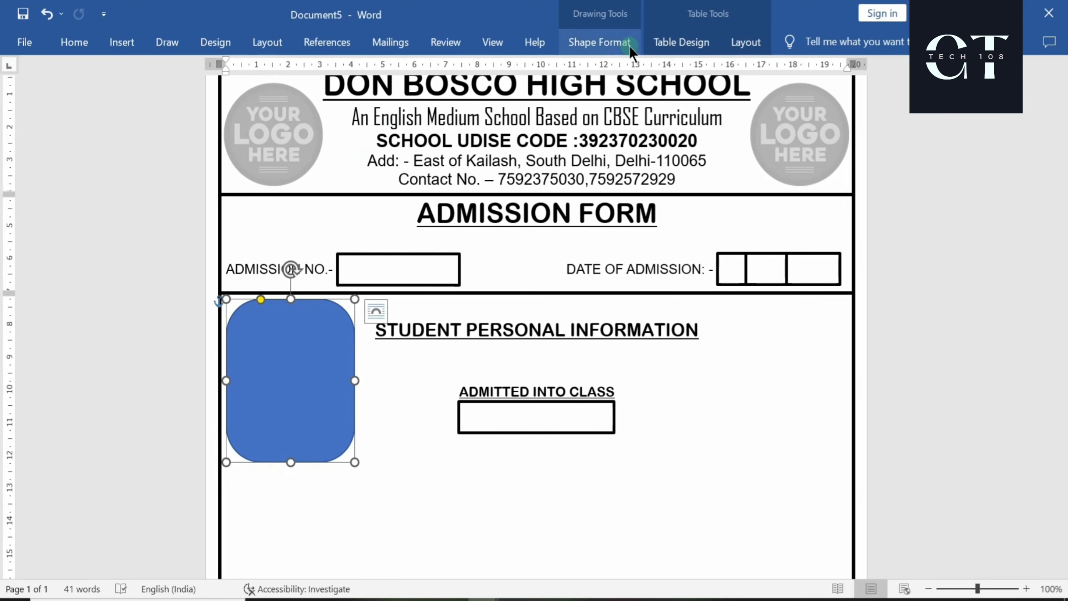
Give the rounded rectangle a black 3 pt outline and no fill
click(614, 39)
click(385, 87)
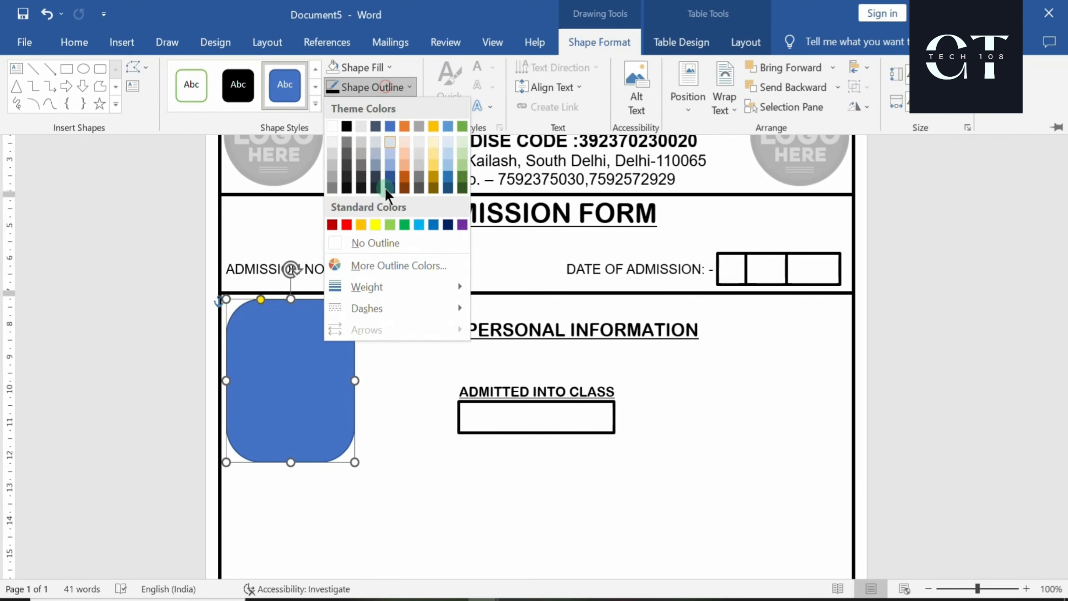
click(347, 126)
click(384, 86)
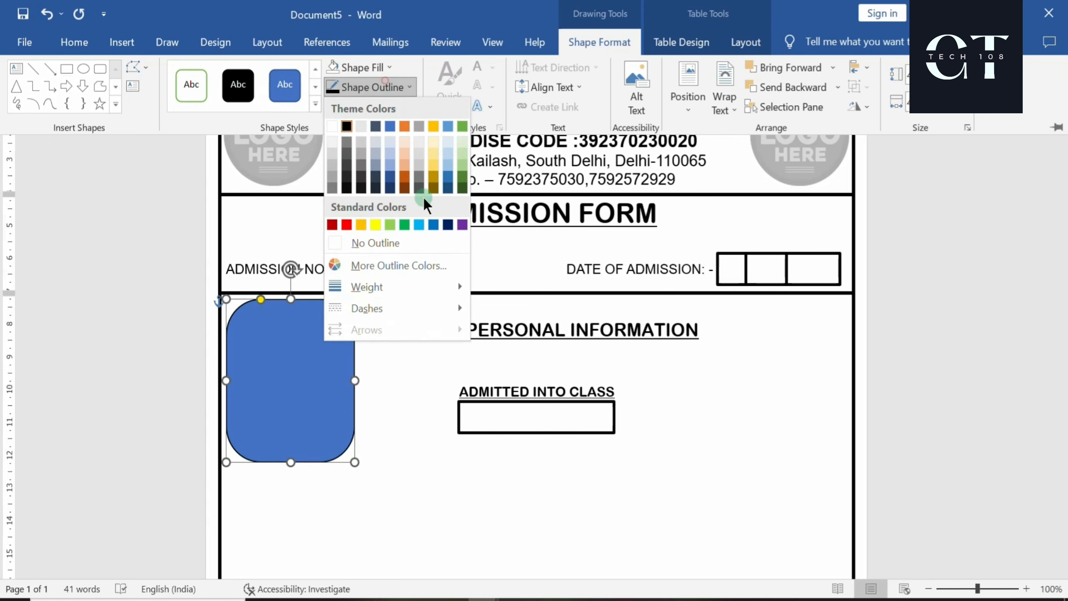
mouse_move(404, 287)
click(530, 402)
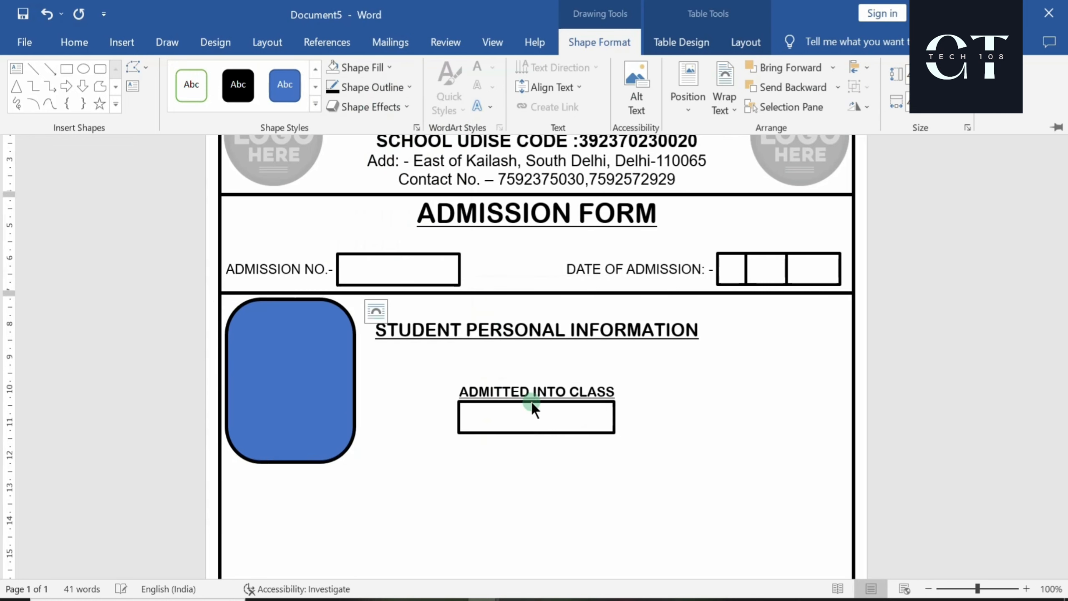
click(371, 67)
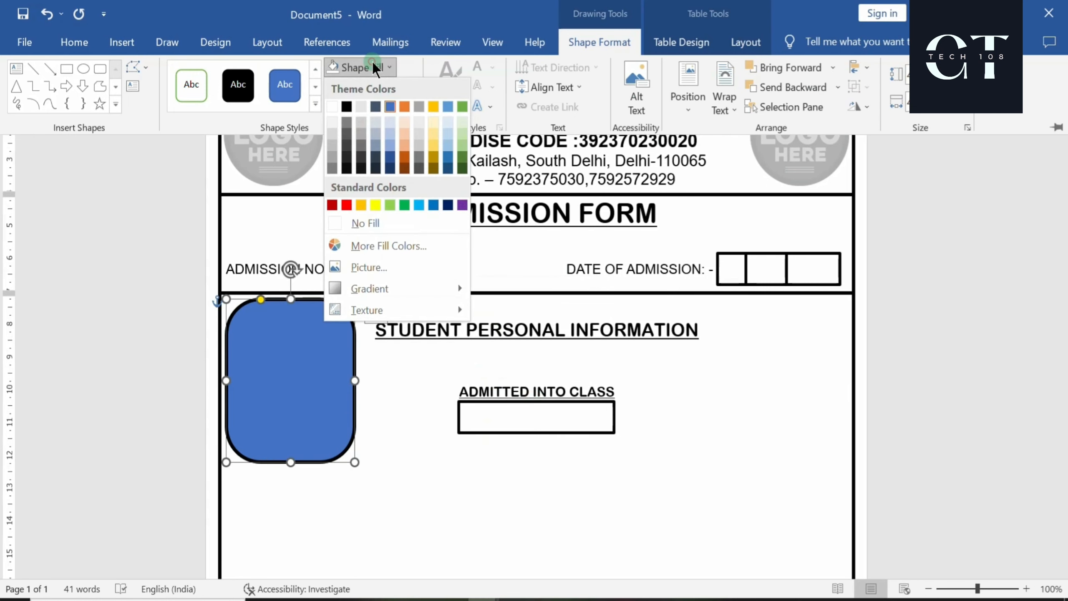
click(377, 226)
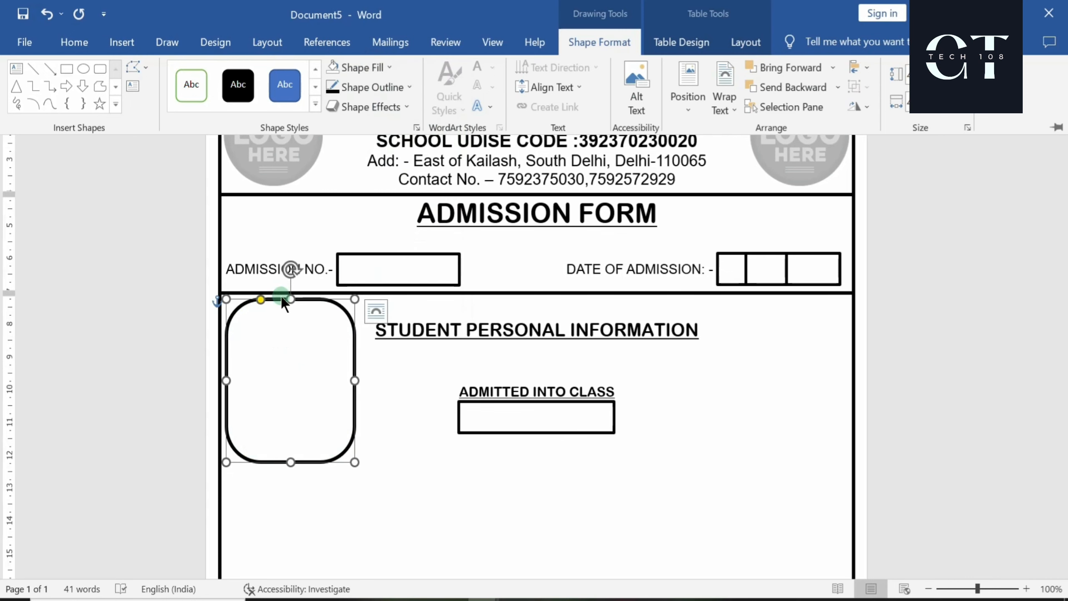
click(282, 300)
Add text inside the rounded frame and make its colour black
right_click(281, 300)
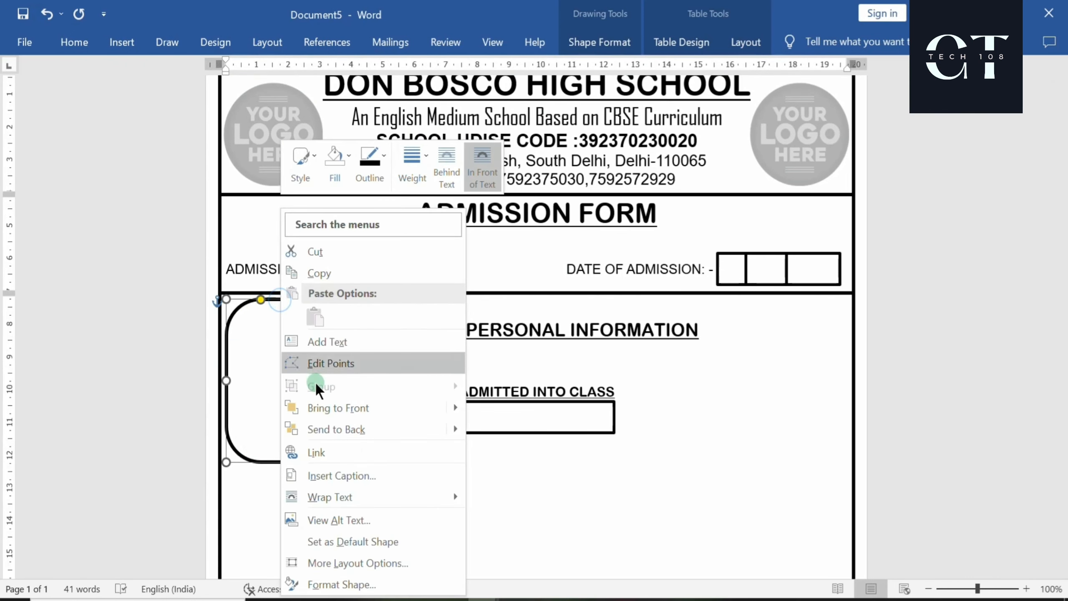
click(325, 342)
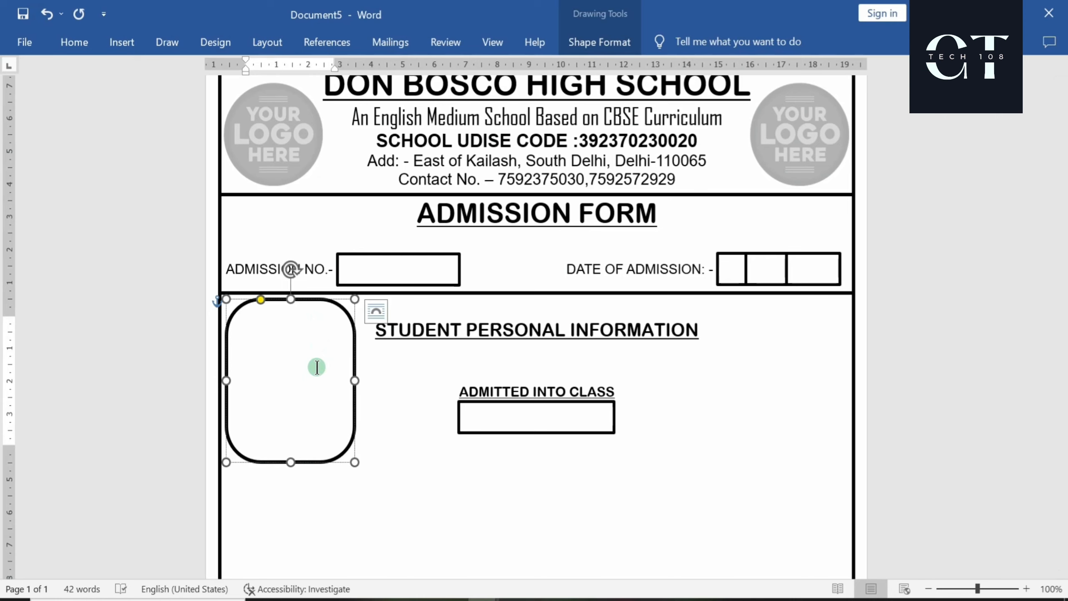
double_click(316, 366)
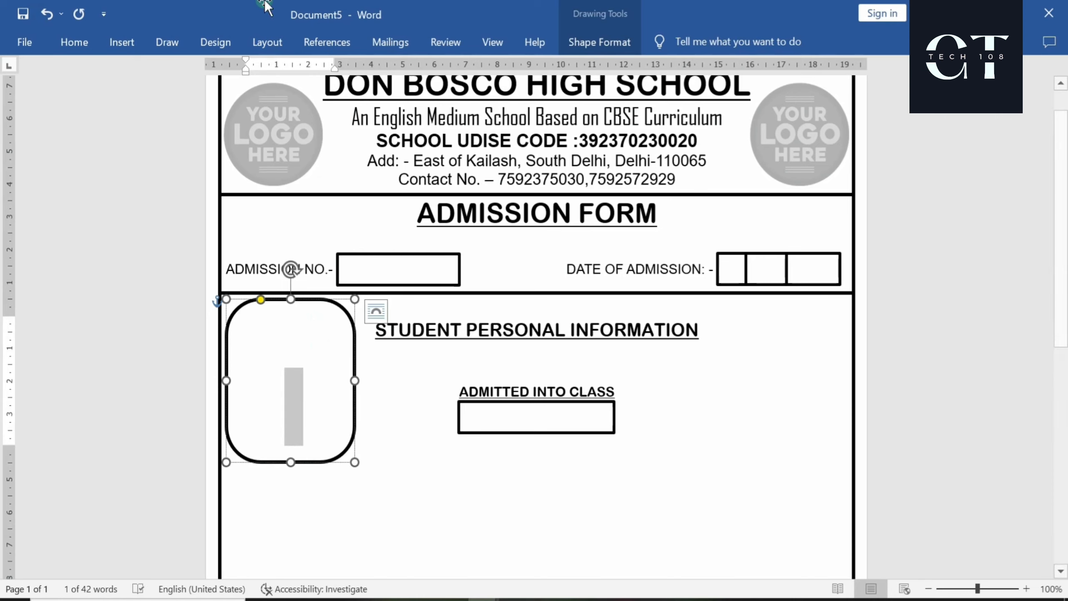
click(573, 38)
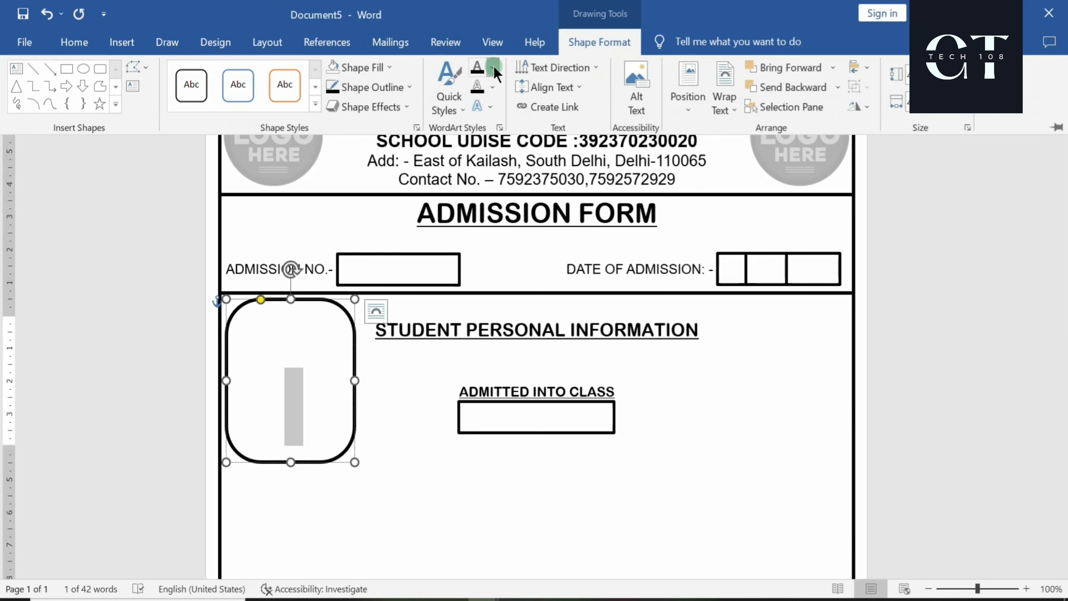
click(493, 65)
click(491, 127)
Write 'Parent' and 'Photo' on two lines inside the frame and select both
click(302, 372)
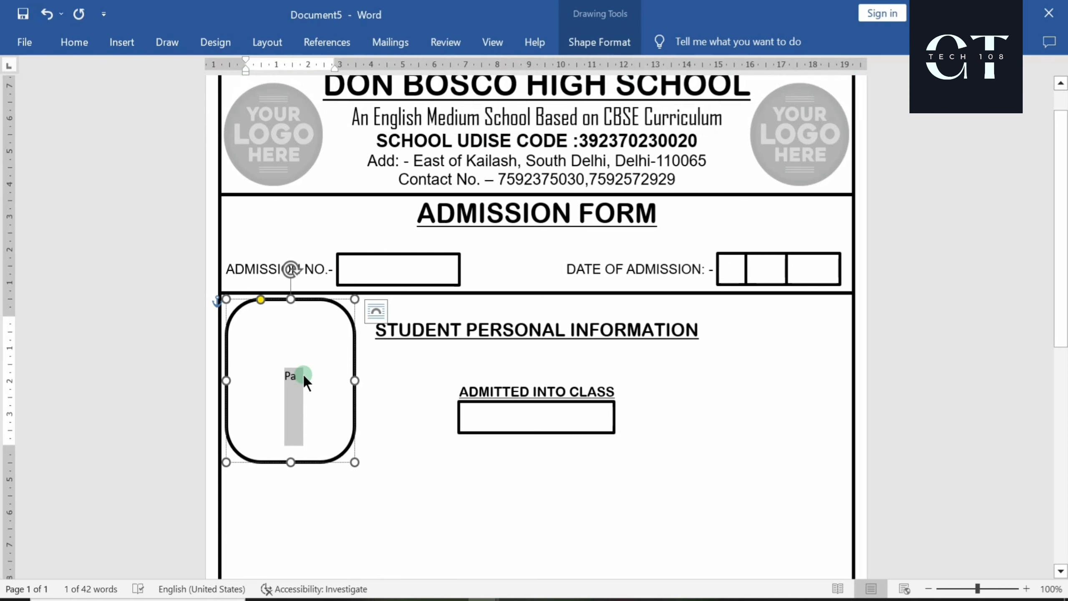
text(re)
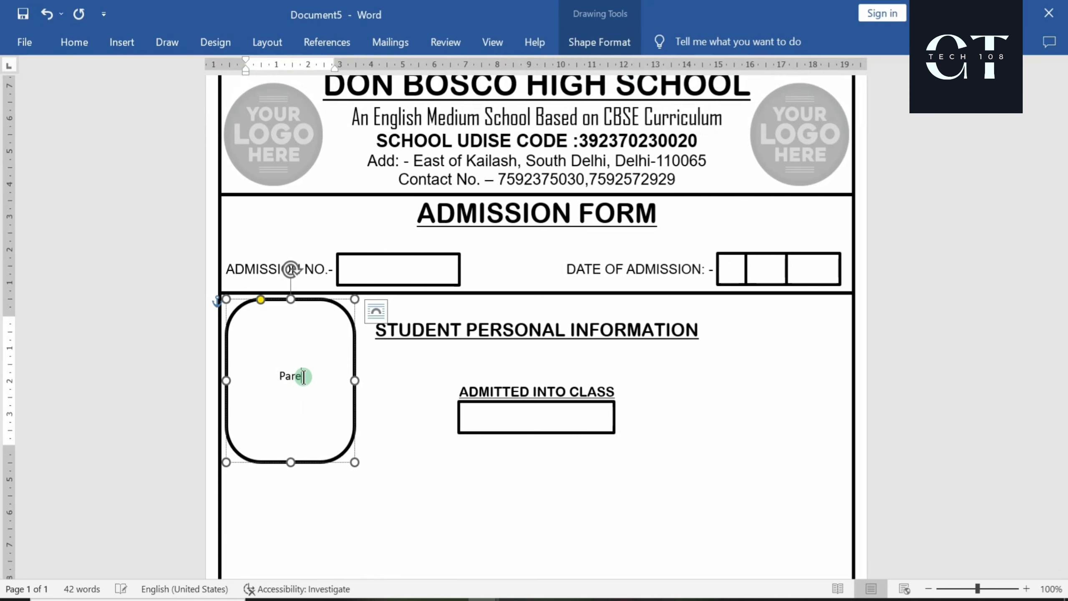
text(nts)
key(BackSpace)
key(Return)
text(Photo)
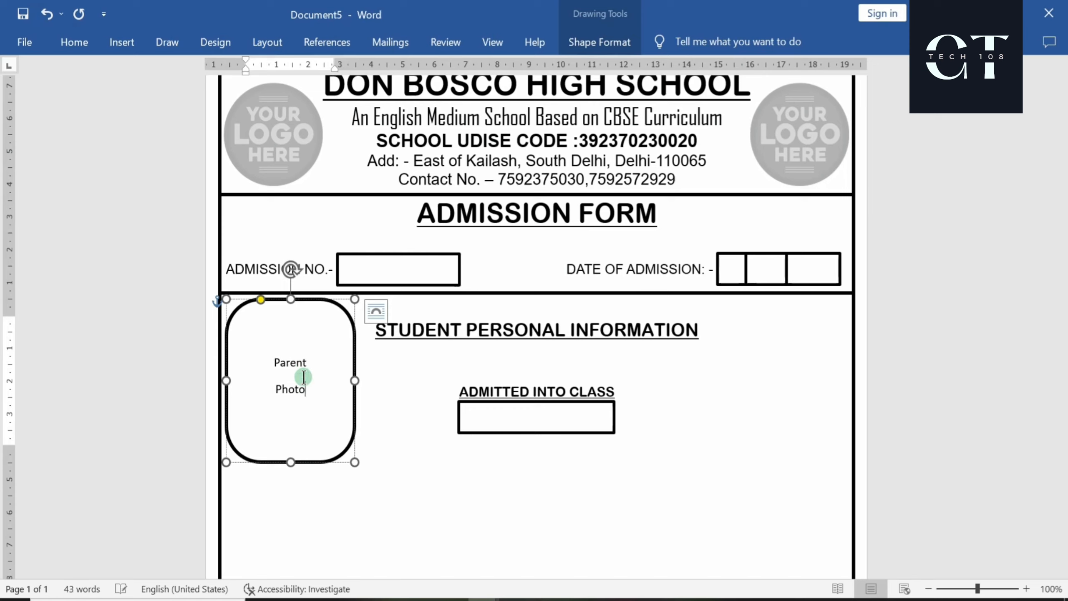
key(shift+Left)
key(shift+Left)
key(shift+Left)
key(shift+Left)
key(shift+Left)
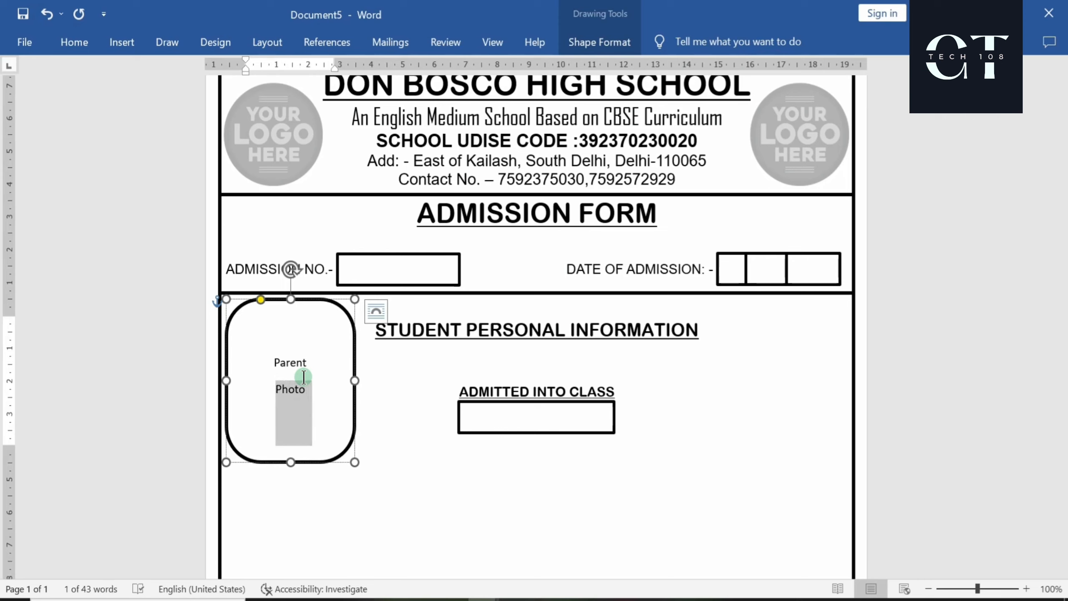
key(shift+Up)
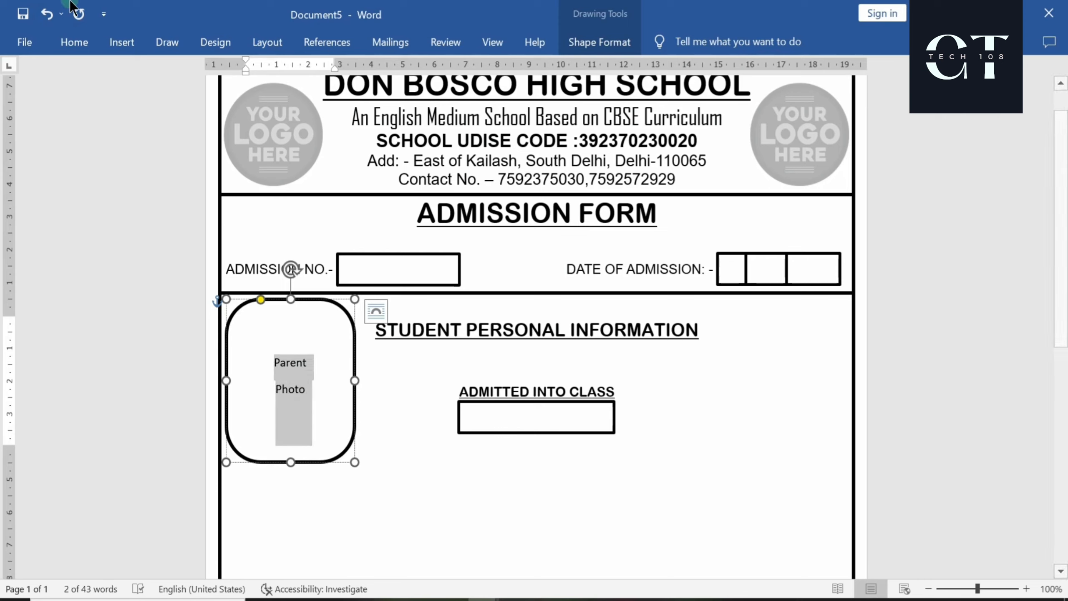
Set the Parent Photo label to Arial Black with no space after its paragraphs
click(66, 46)
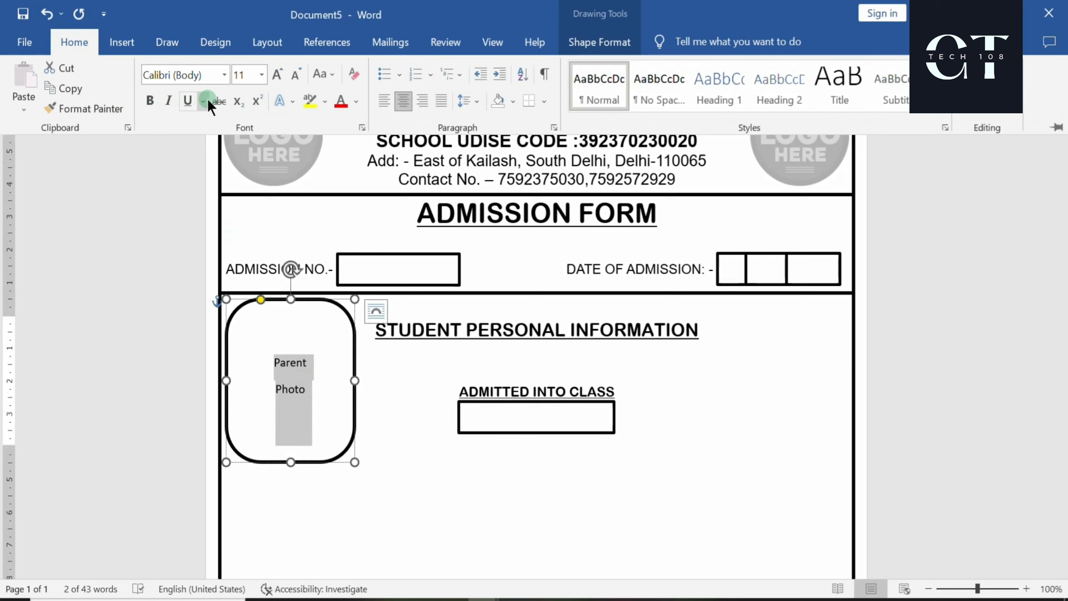
click(224, 74)
click(199, 197)
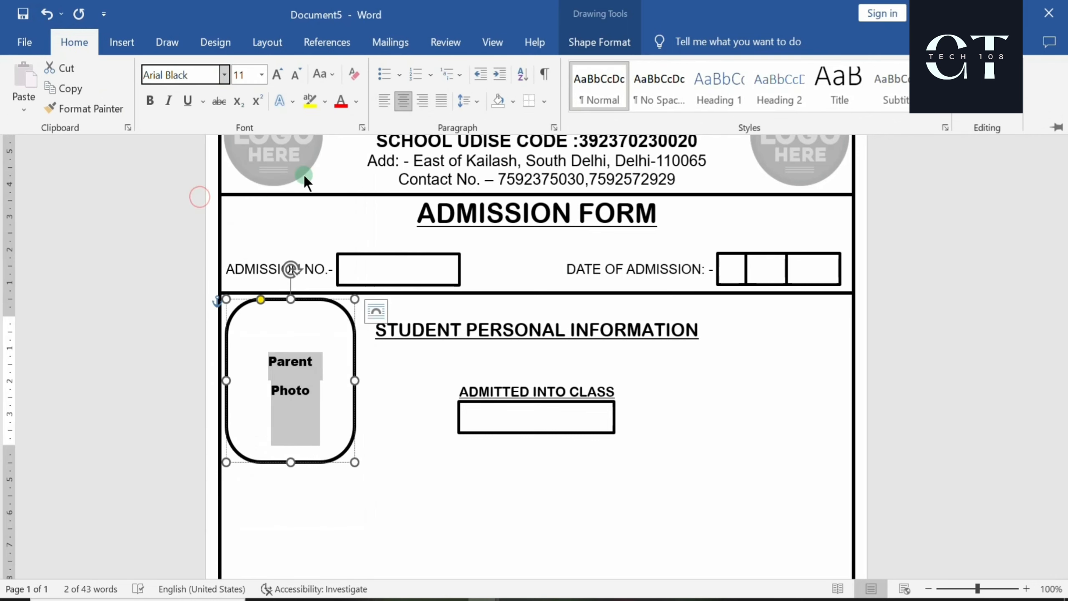
click(475, 102)
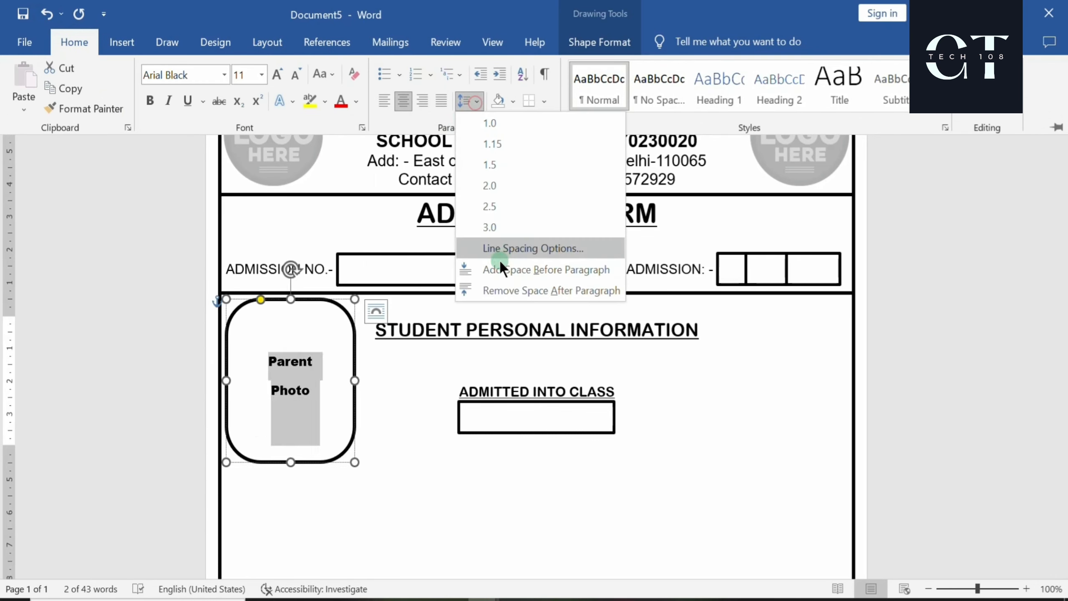
click(505, 291)
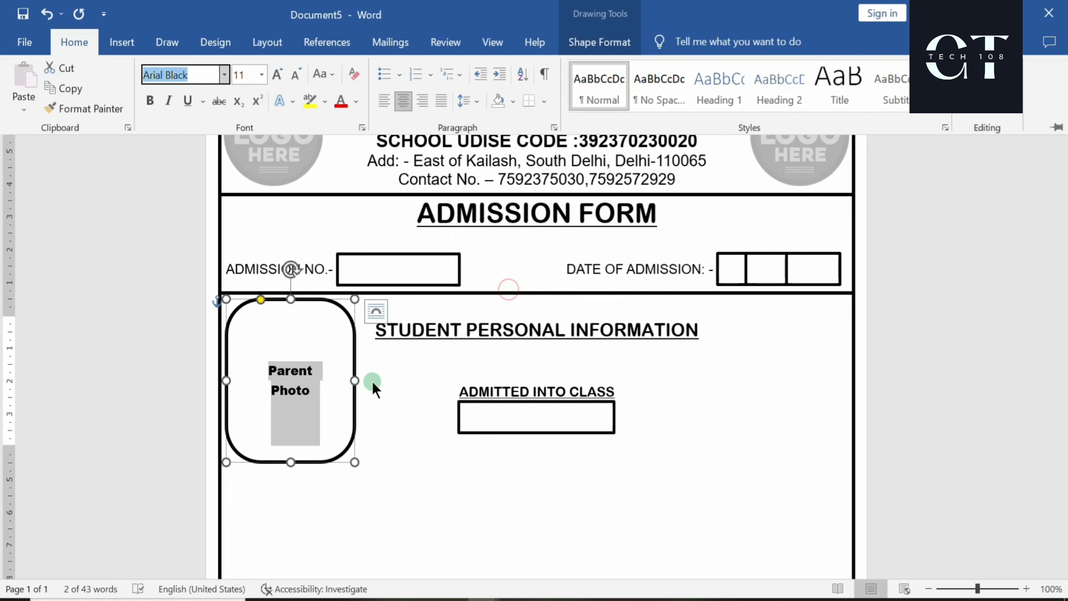
click(378, 364)
click(321, 302)
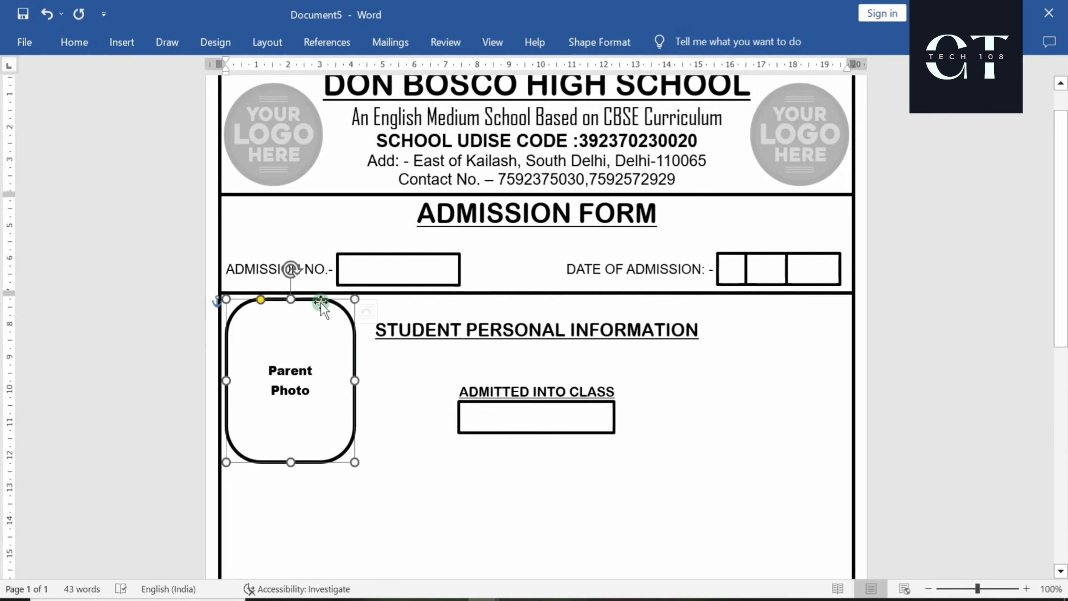
Copy the Parent Photo frame to the section's right side and relabel it 'Student Photo'
click(320, 308)
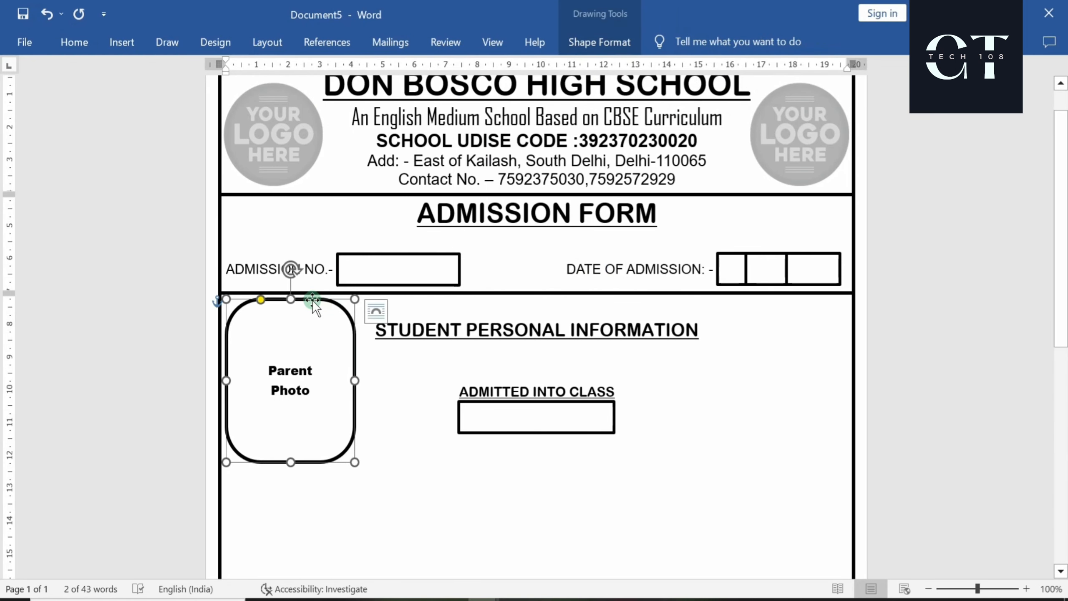
drag(312, 300, 782, 293)
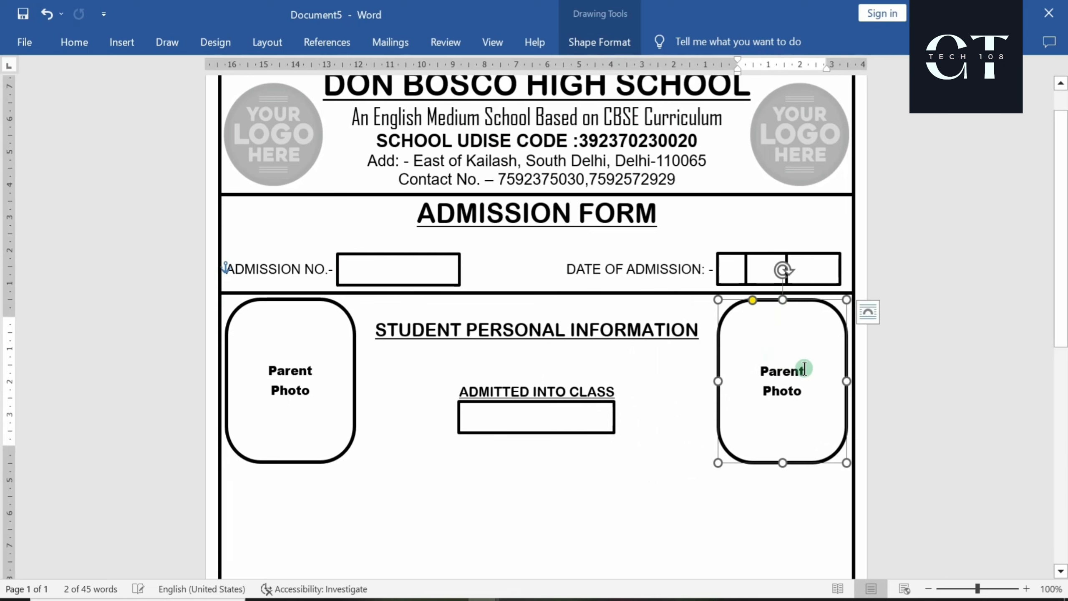
key(BackSpace)
key(BackSpace)
key(BackSpace)
key(BackSpace)
key(BackSpace)
key(BackSpace)
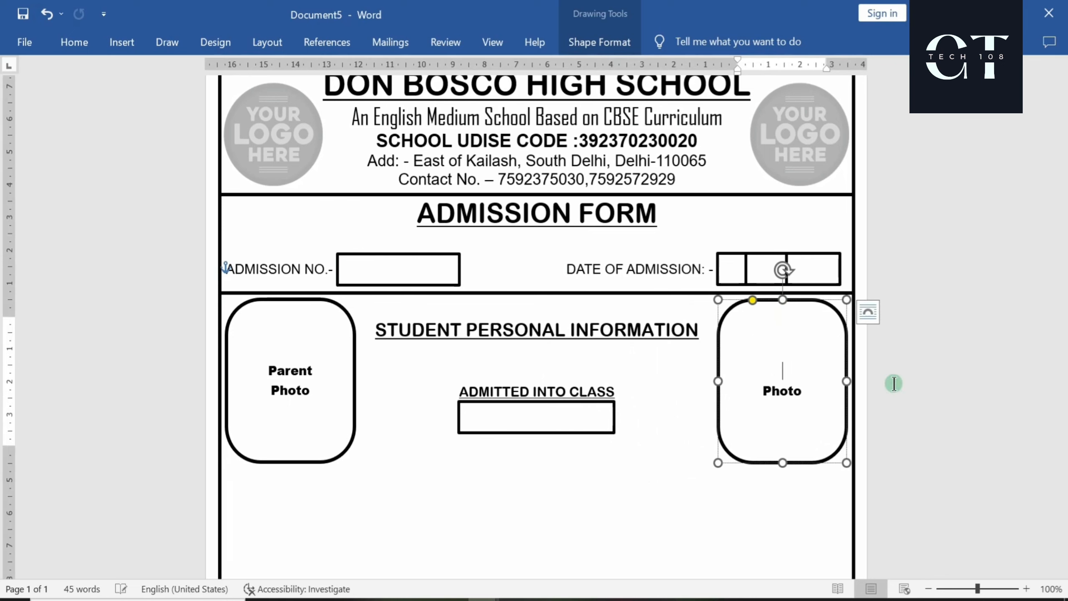
text(Student)
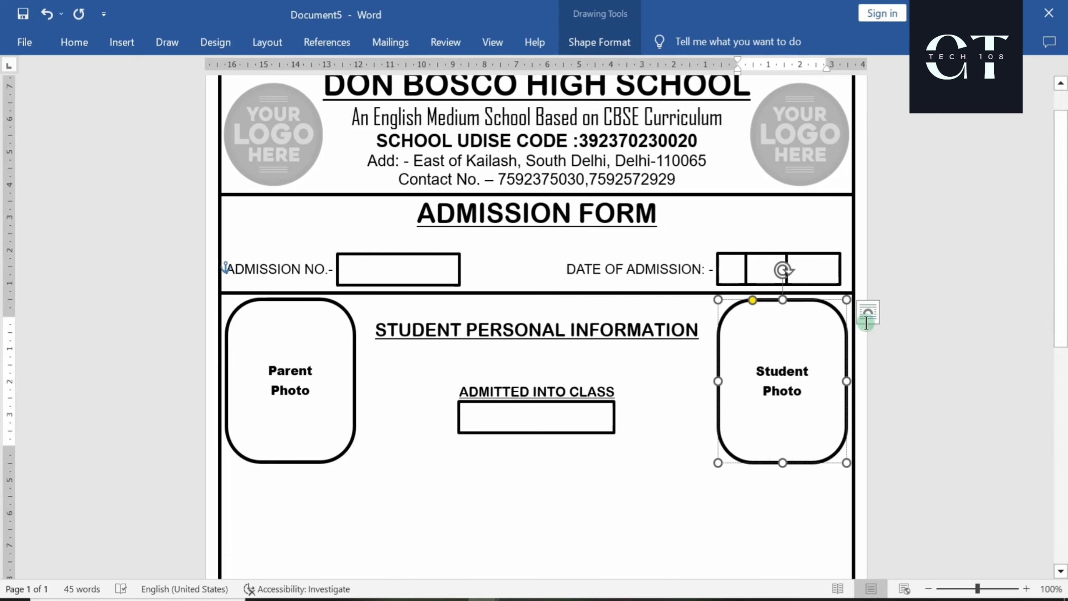
click(702, 459)
scroll(659, 504, down, 3)
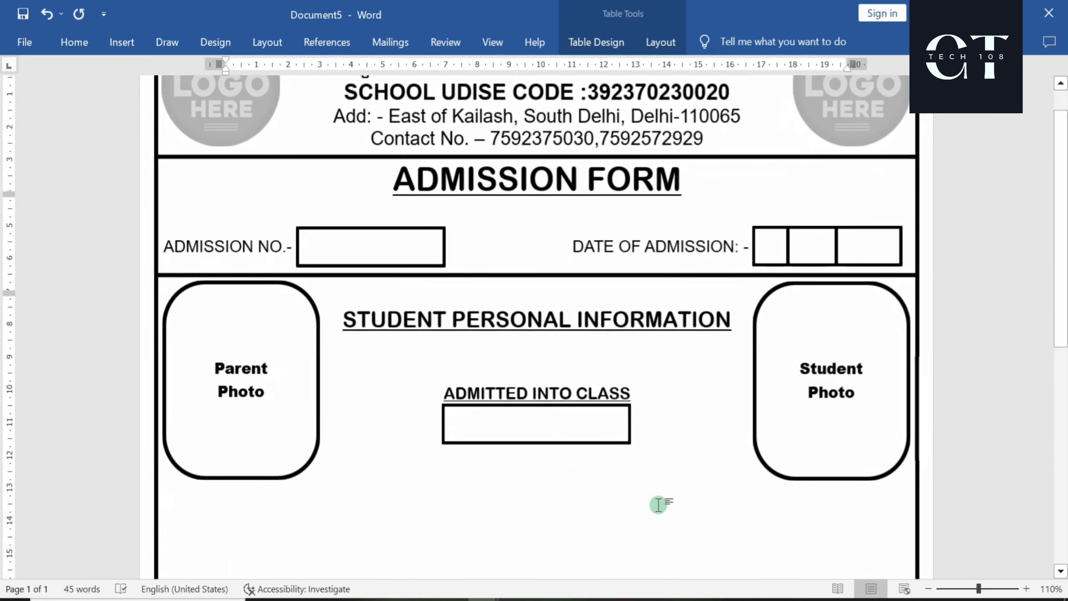
click(589, 328)
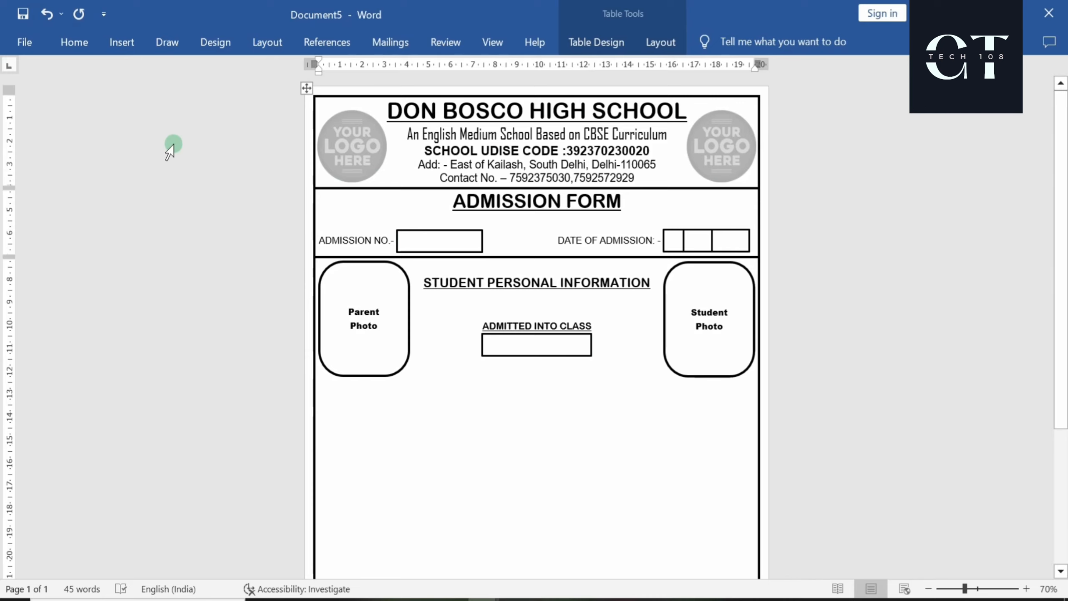
Set the text formatting to bold Agency FB, 12 pt, with underline turned off
click(71, 47)
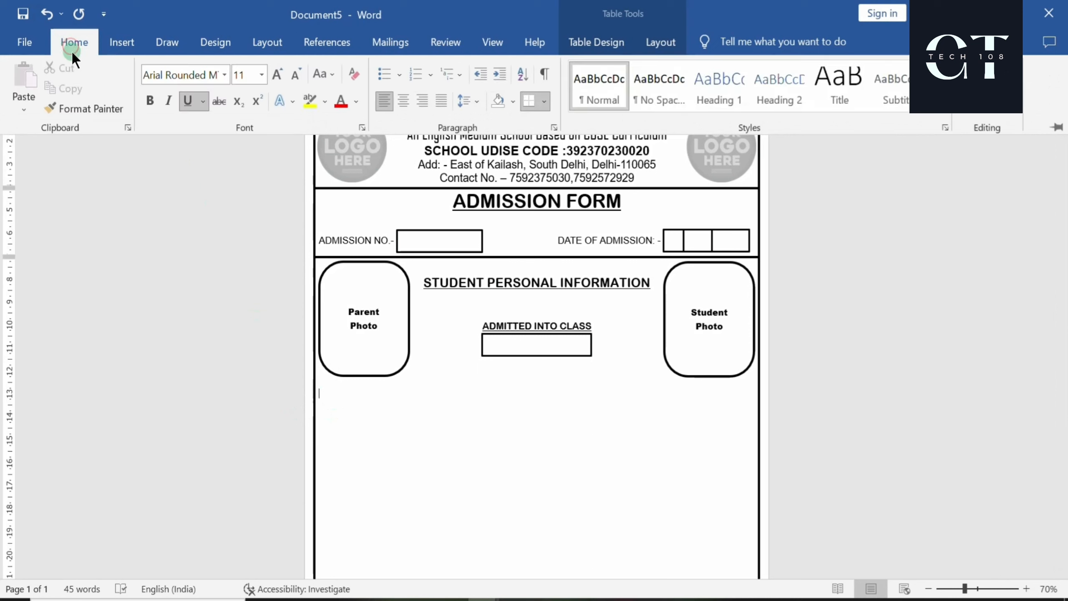
click(224, 74)
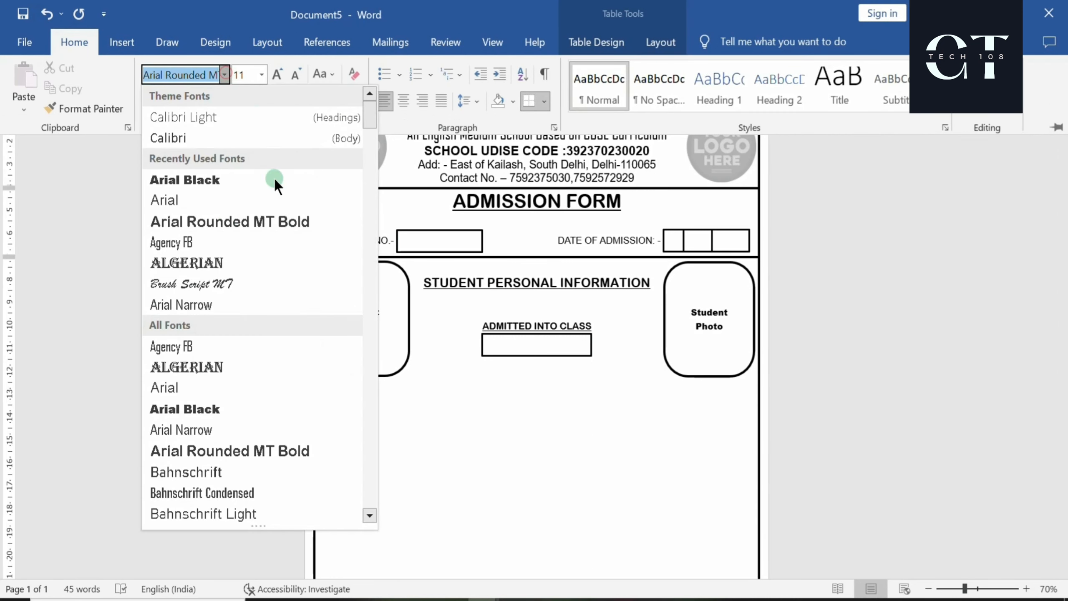
click(170, 243)
click(150, 102)
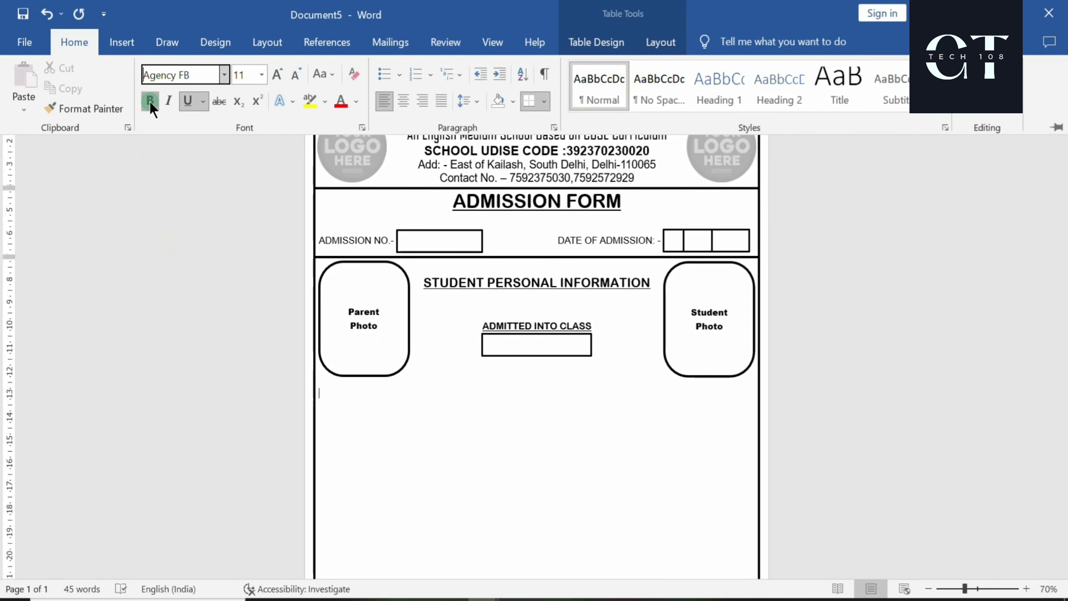
click(186, 104)
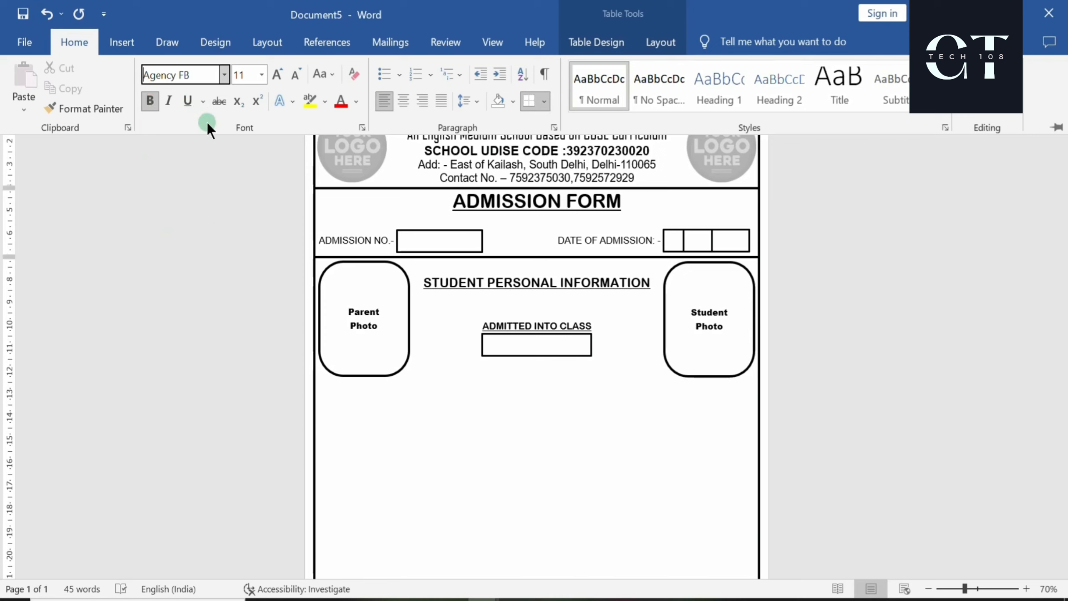
click(283, 68)
text(S)
key(BackSpace)
Type the Student's Name, Father's Name and Mother's Name labels on separate lines below the photo frame
click(330, 396)
text(S)
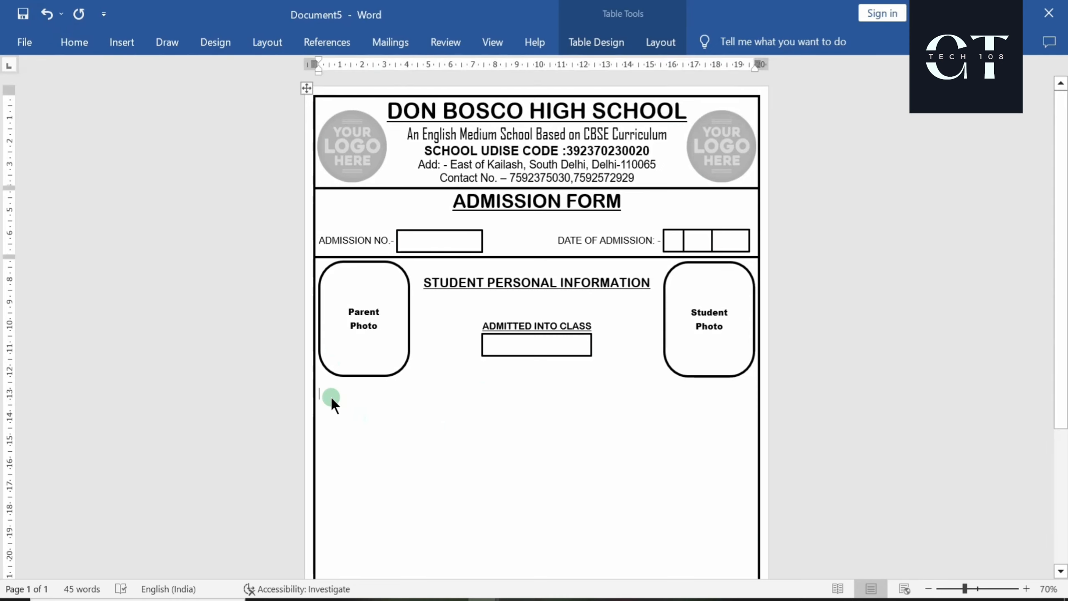
text(tud)
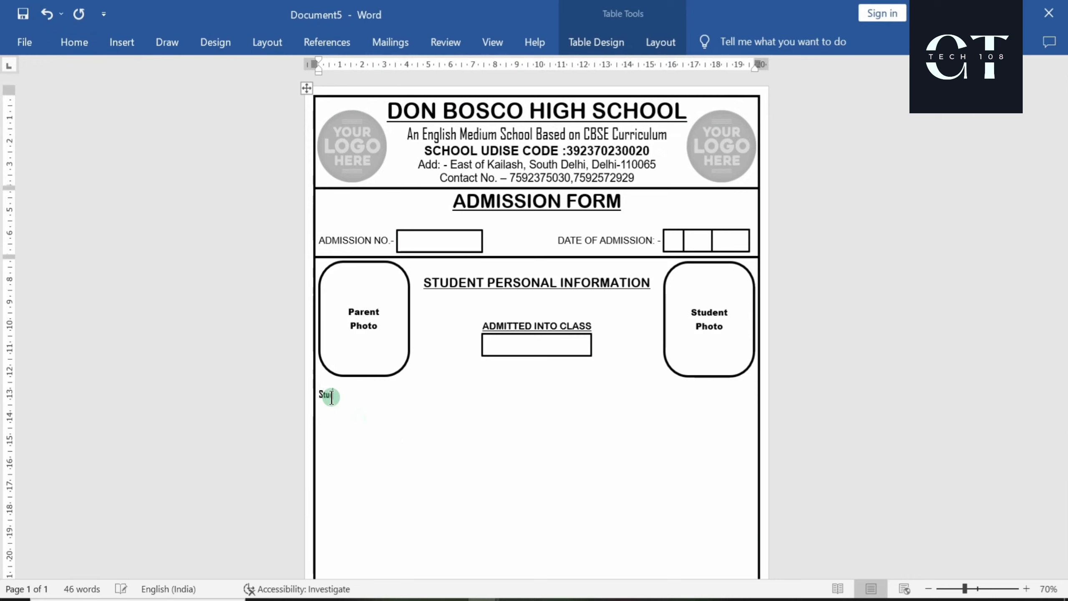
text(ent)
text('s N)
text(N)
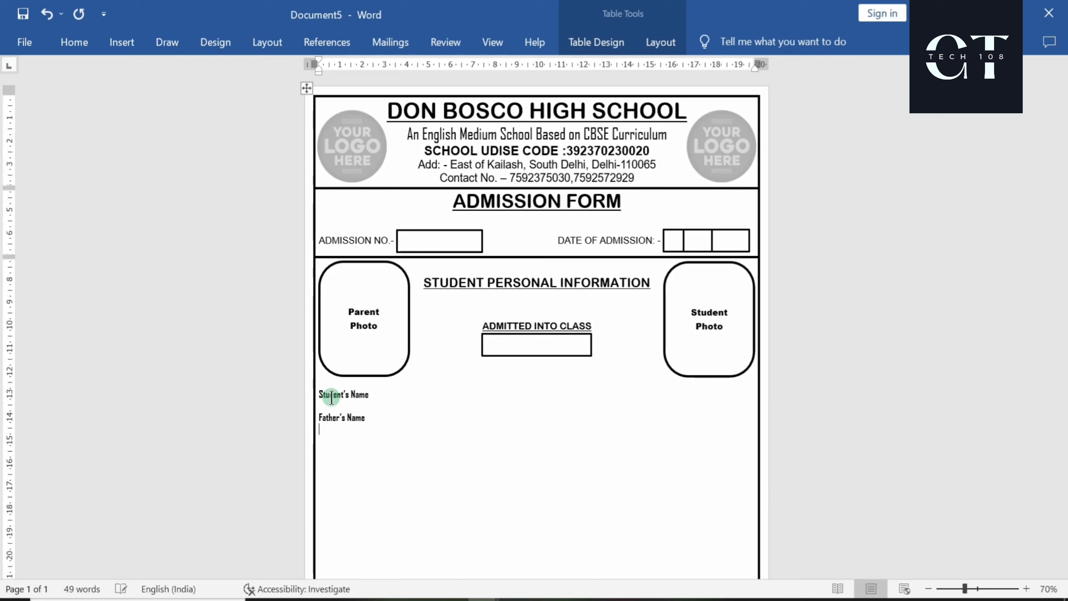
key(Return)
text(Mothers)
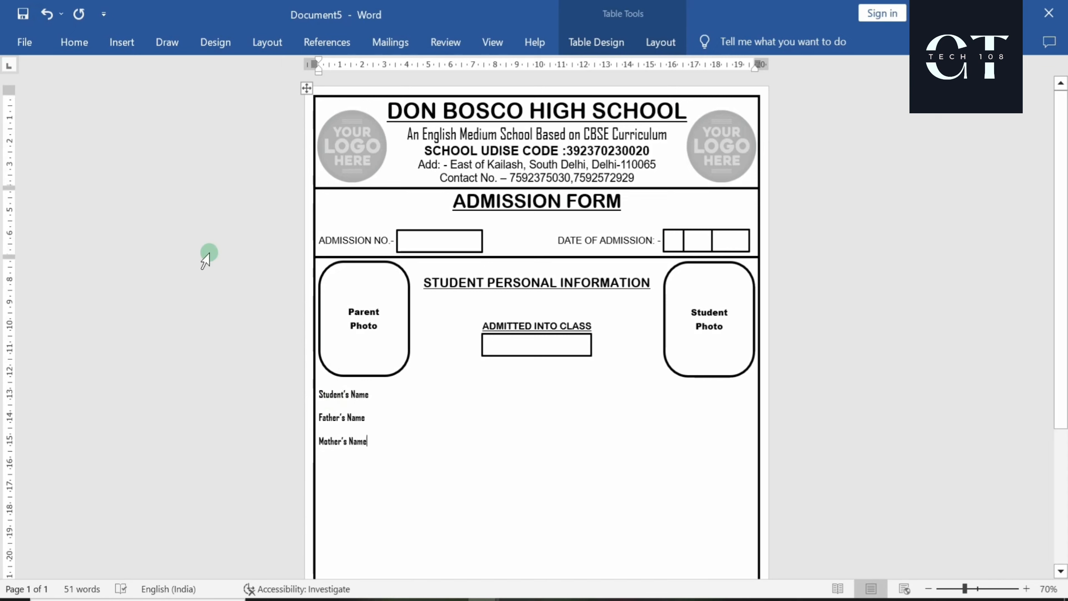
click(113, 50)
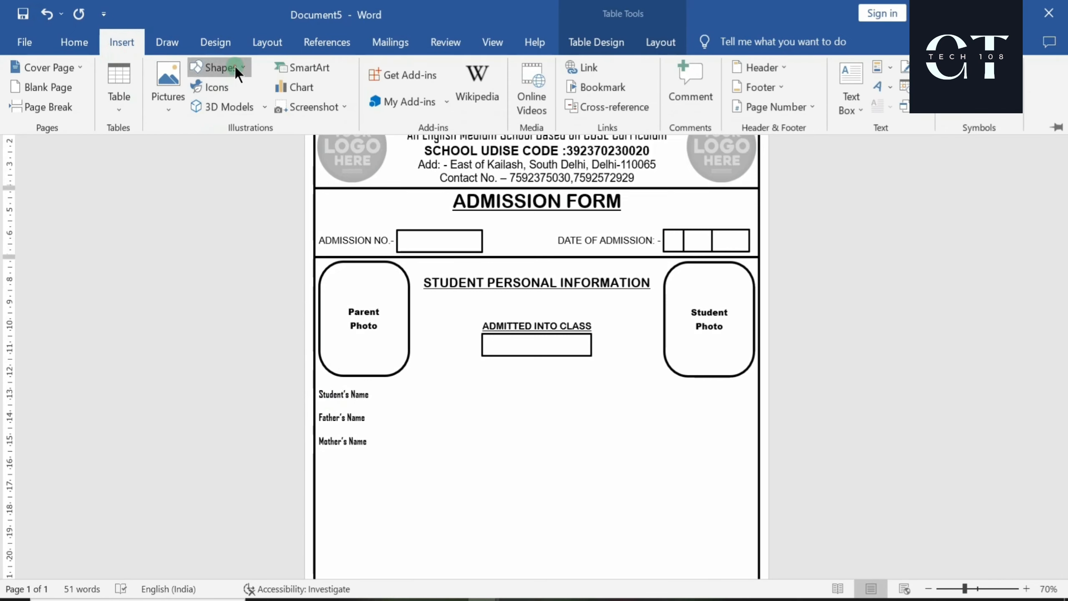
Draw a long text-box entry field beside Student's Name and copy it down beside Father's Name
click(215, 67)
click(199, 107)
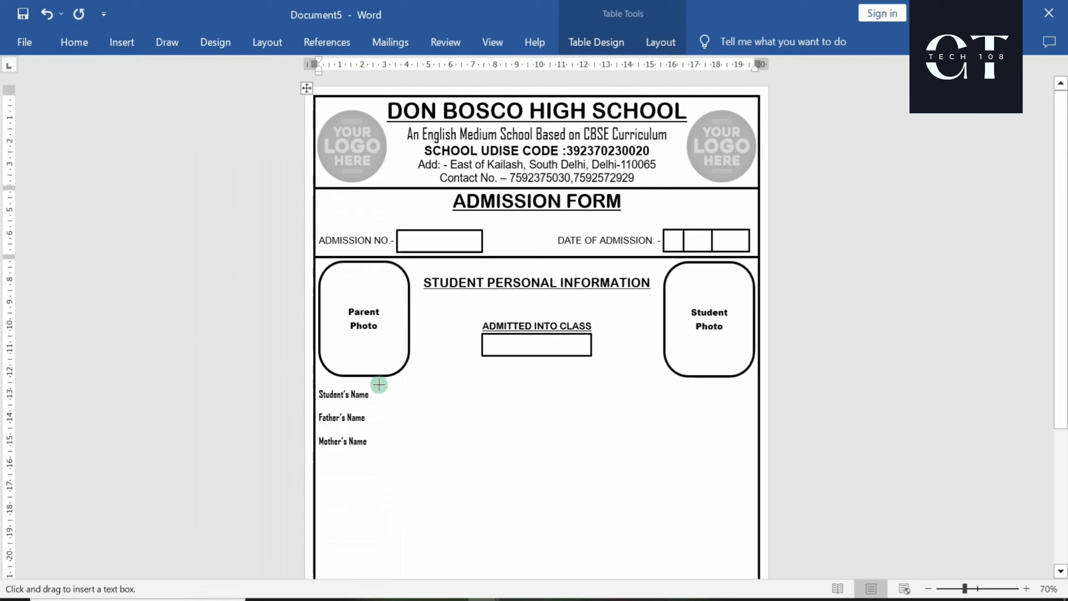
drag(377, 386, 751, 408)
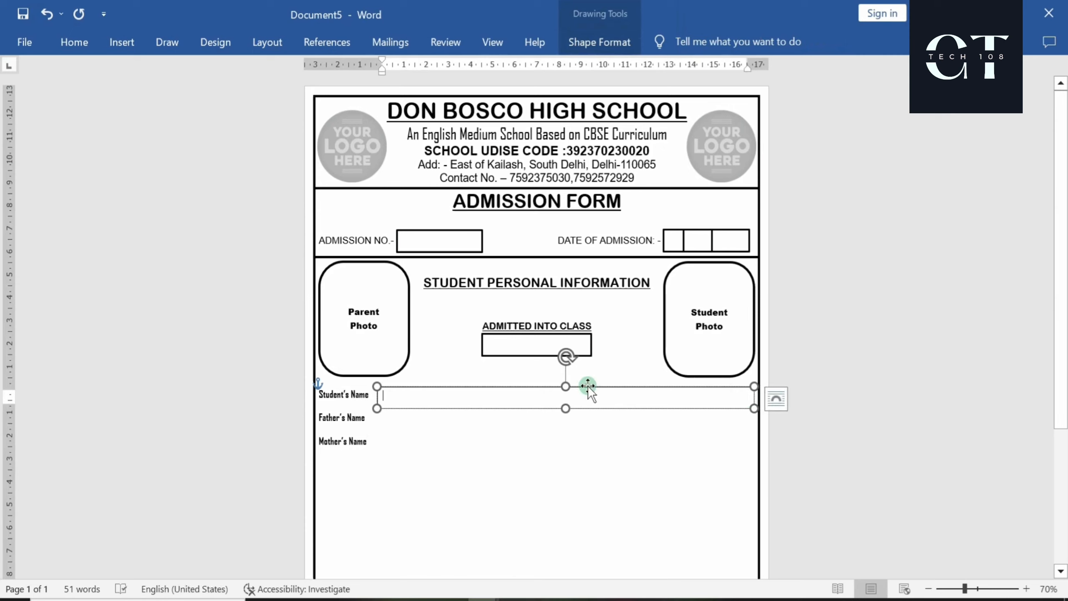
drag(587, 386, 582, 385)
drag(749, 407, 753, 406)
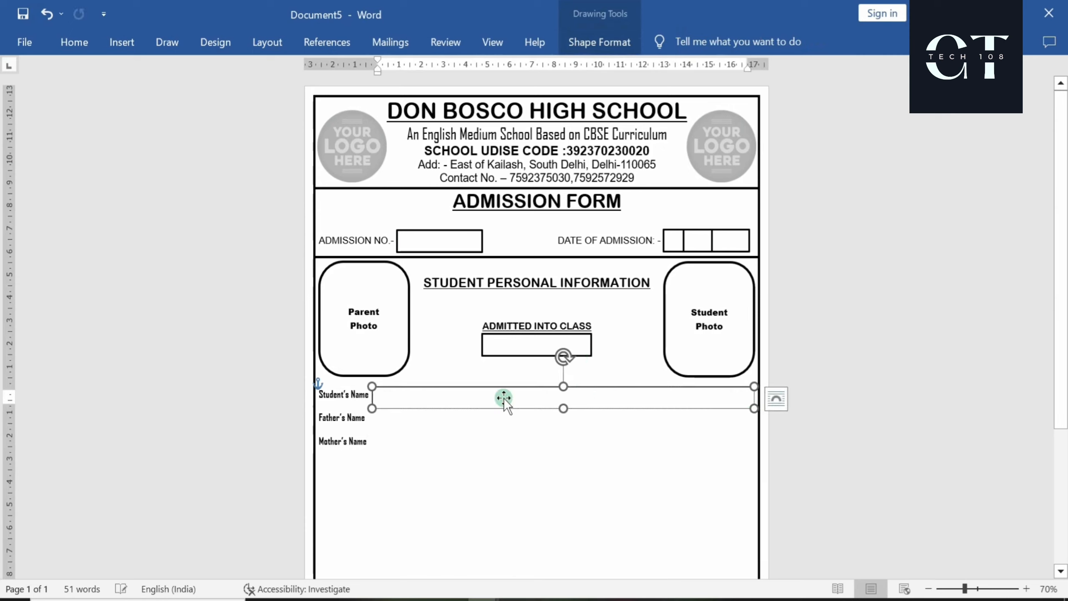
click(502, 439)
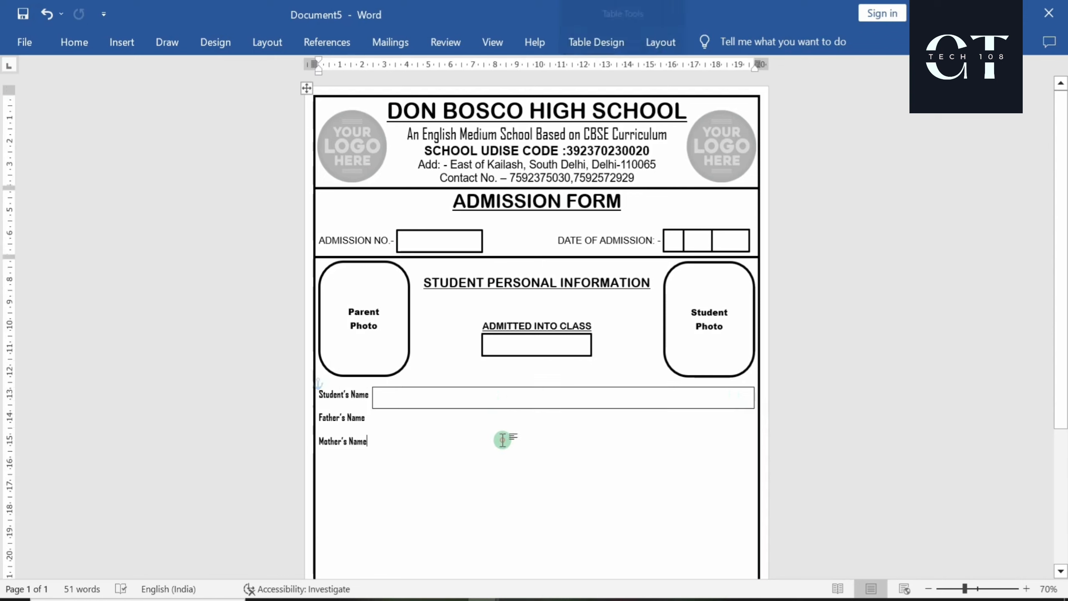
click(424, 385)
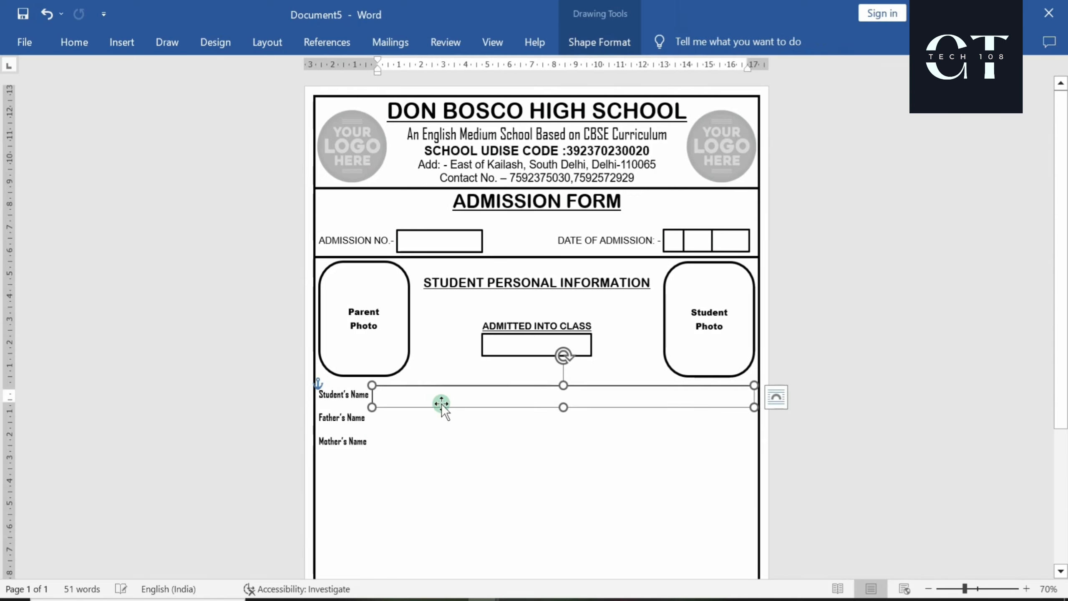
drag(452, 386, 440, 438)
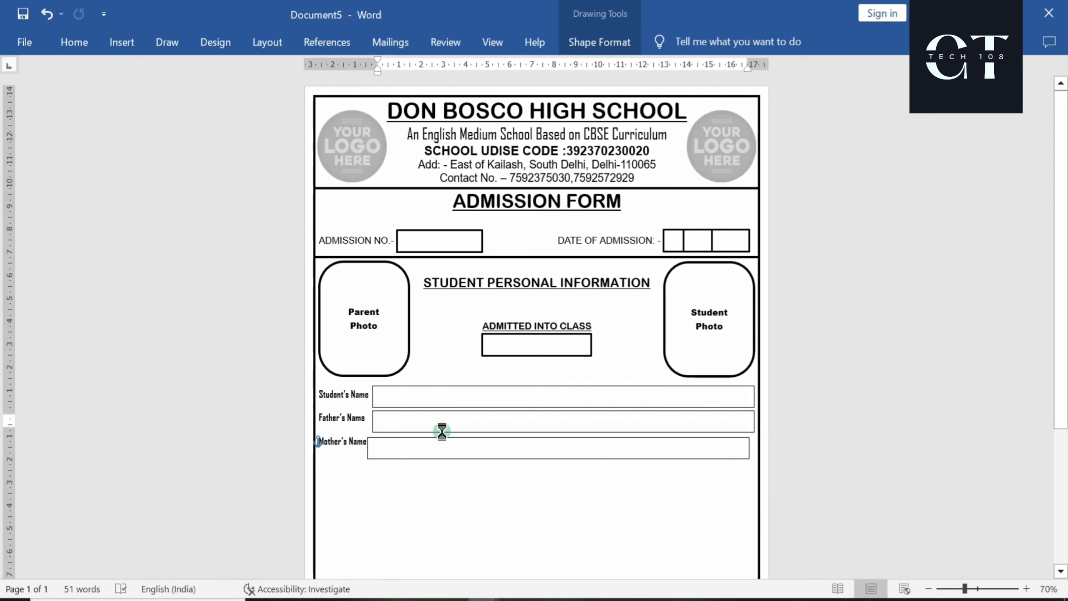
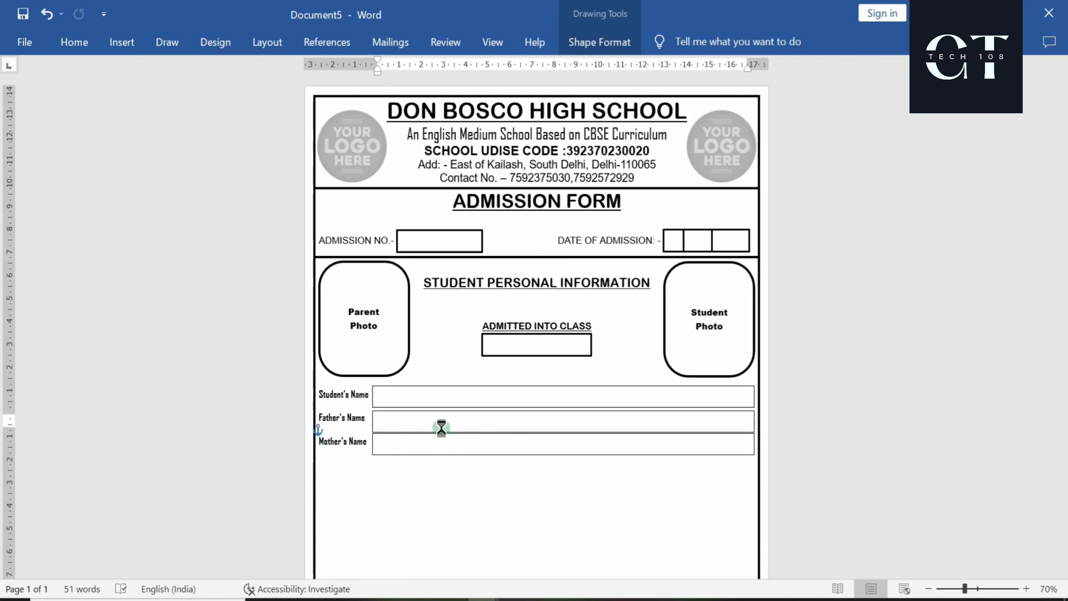
Nudge the Mother's Name entry box slightly lower
click(464, 513)
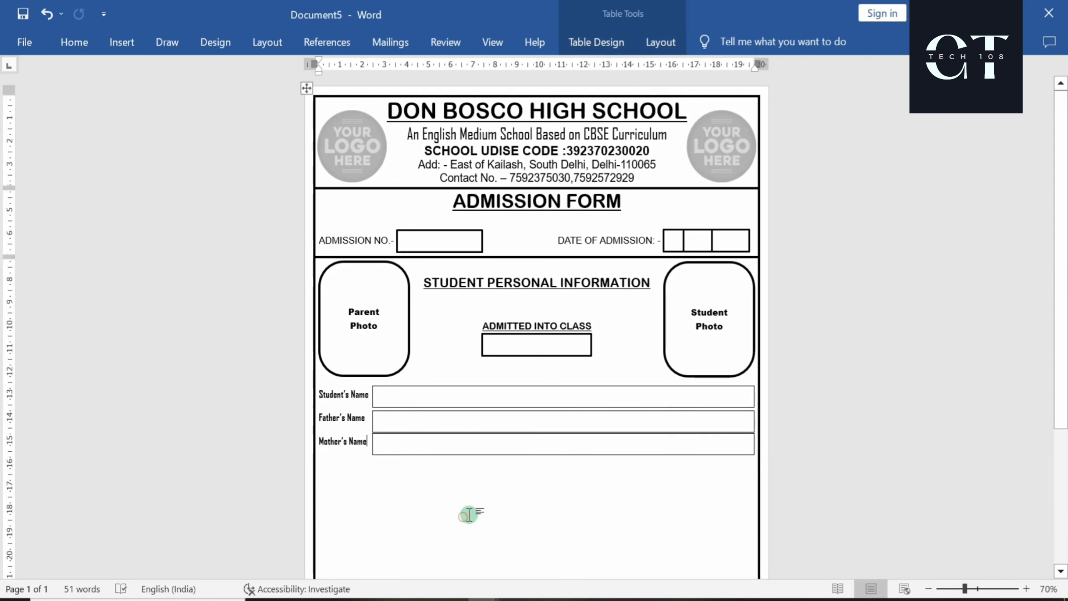
click(455, 434)
key(ctrl+z)
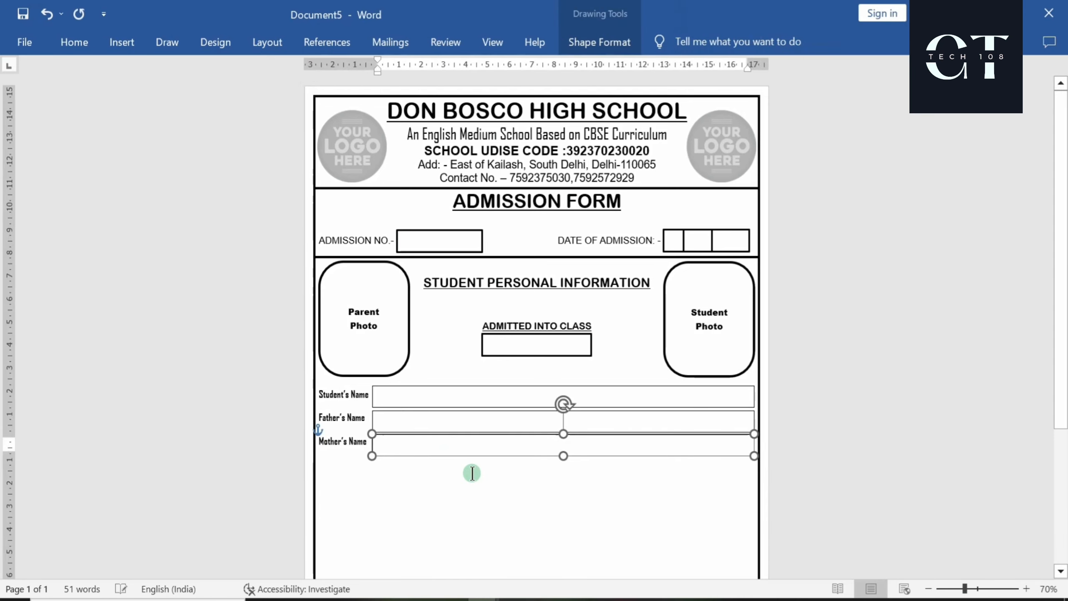
Add an empty line below the three name rows
click(504, 509)
ctrl+scroll(480, 546, up, 2)
ctrl+scroll(479, 546, down, 2)
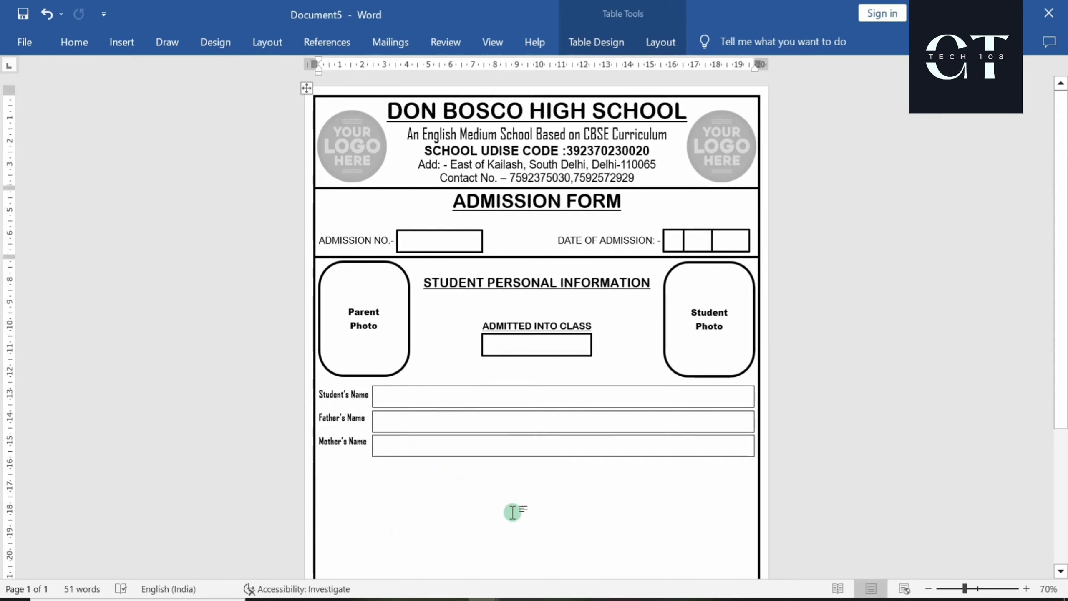
key(Return)
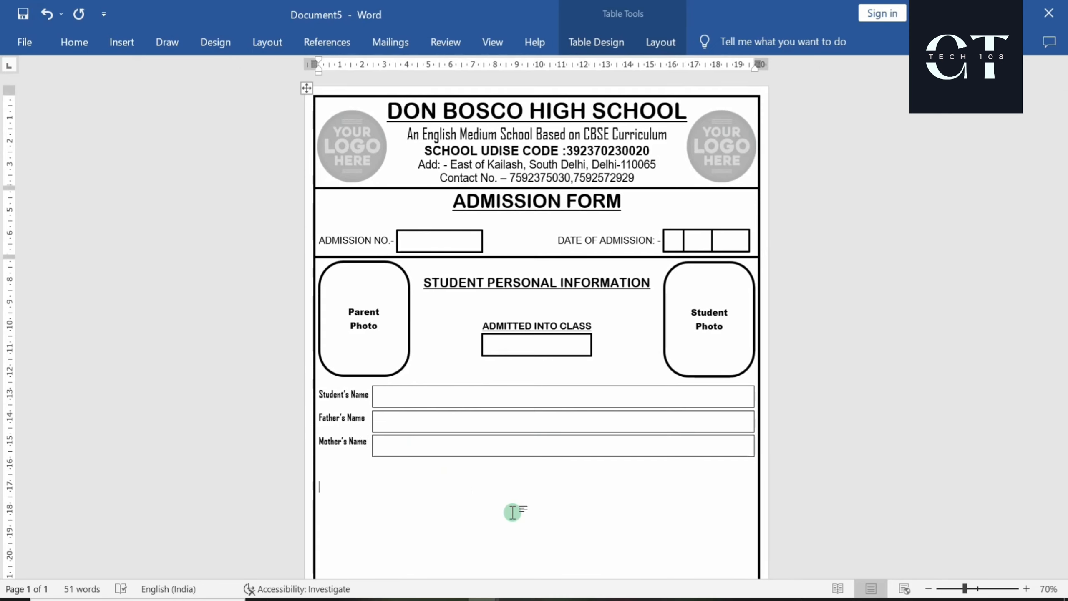
scroll(363, 427, down, 1)
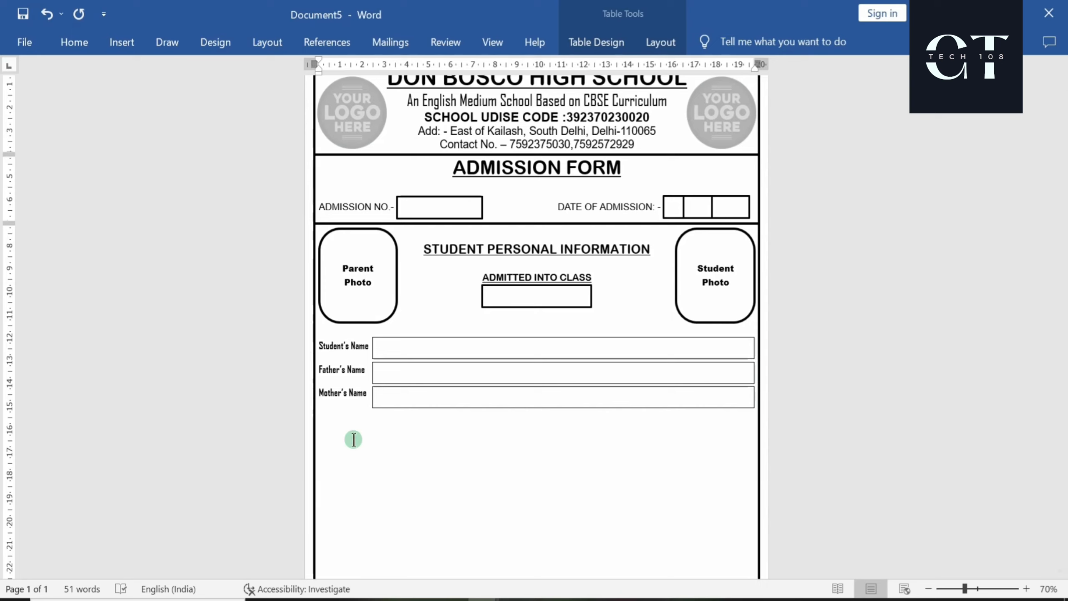
Type the Date of Birth label and group the date-of-admission box with its two dividers
text(Date of Birth: -)
ctrl+scroll(433, 436, up, 4)
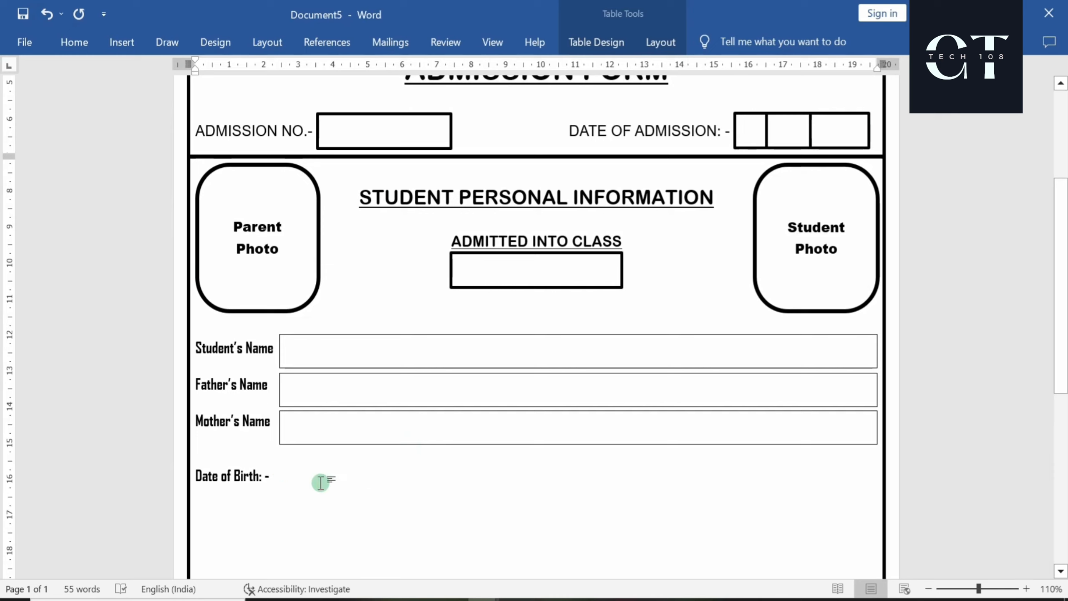
click(757, 114)
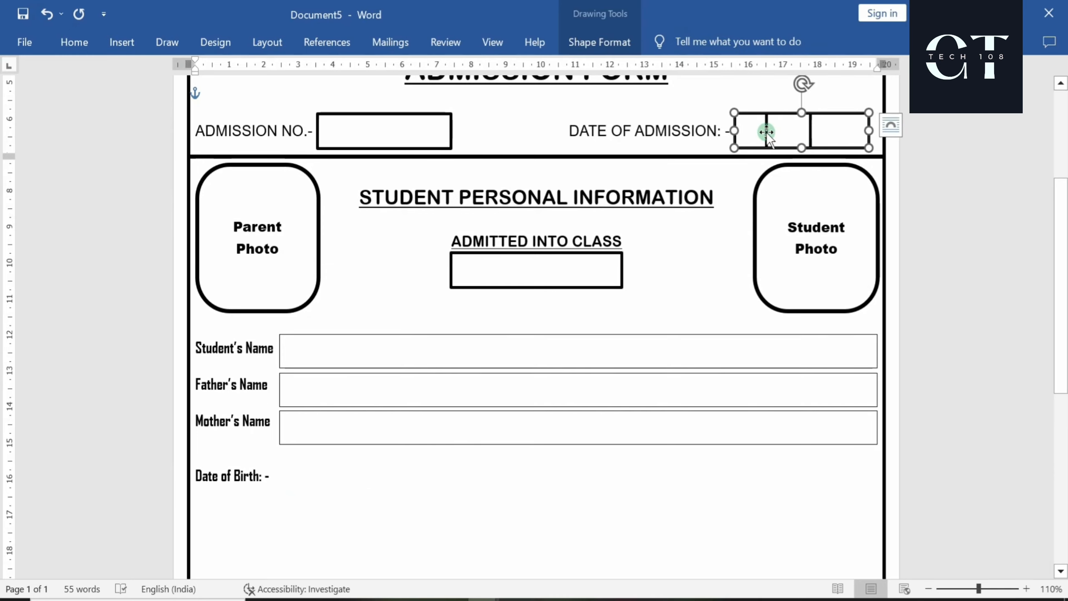
ctrl+click(766, 132)
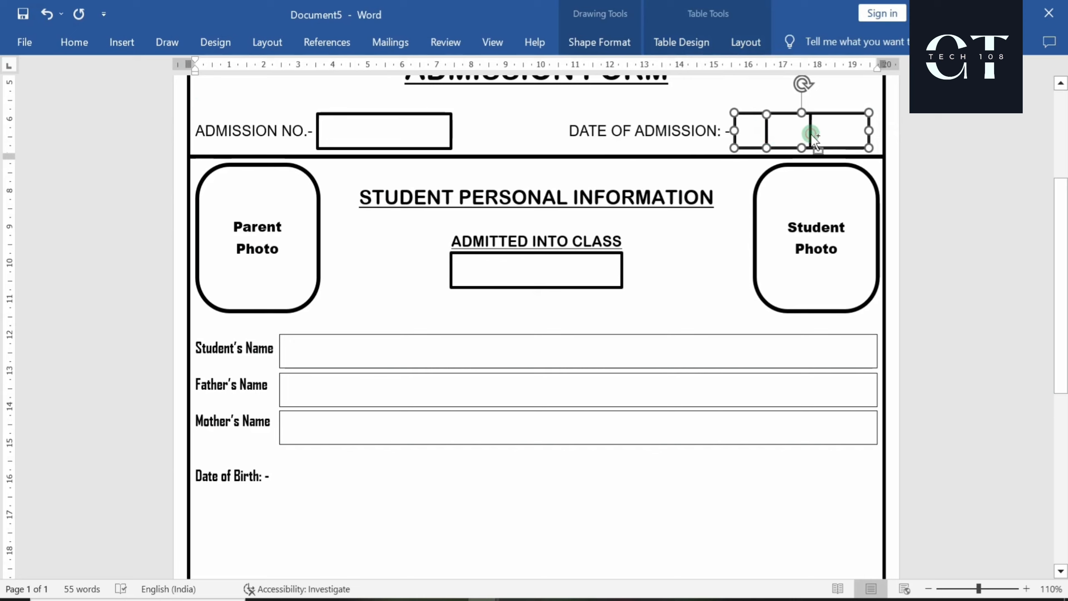
ctrl+click(811, 134)
right_click(824, 115)
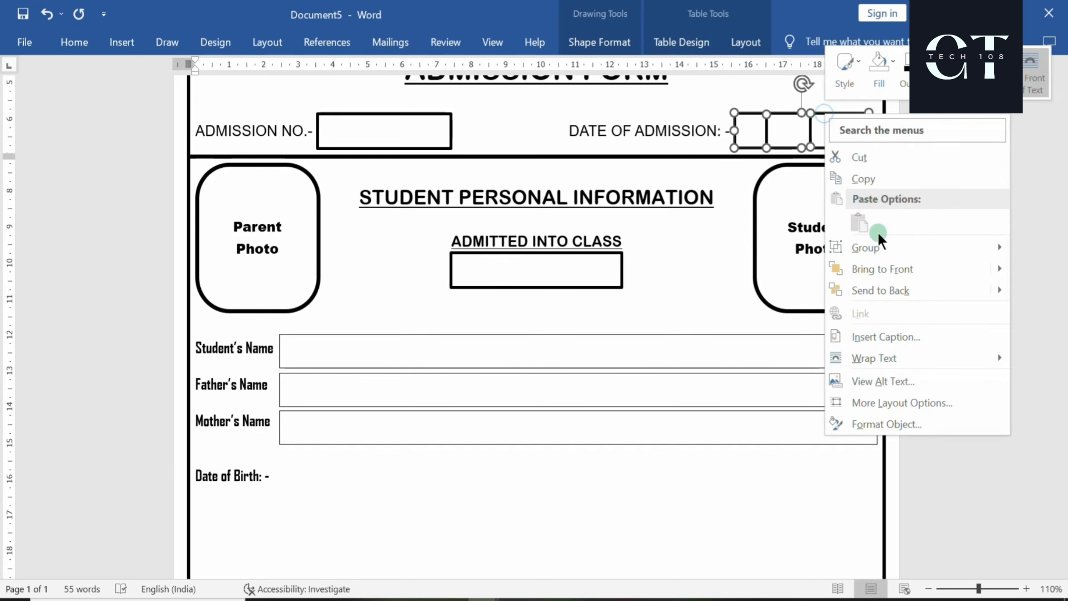
mouse_move(878, 249)
click(804, 244)
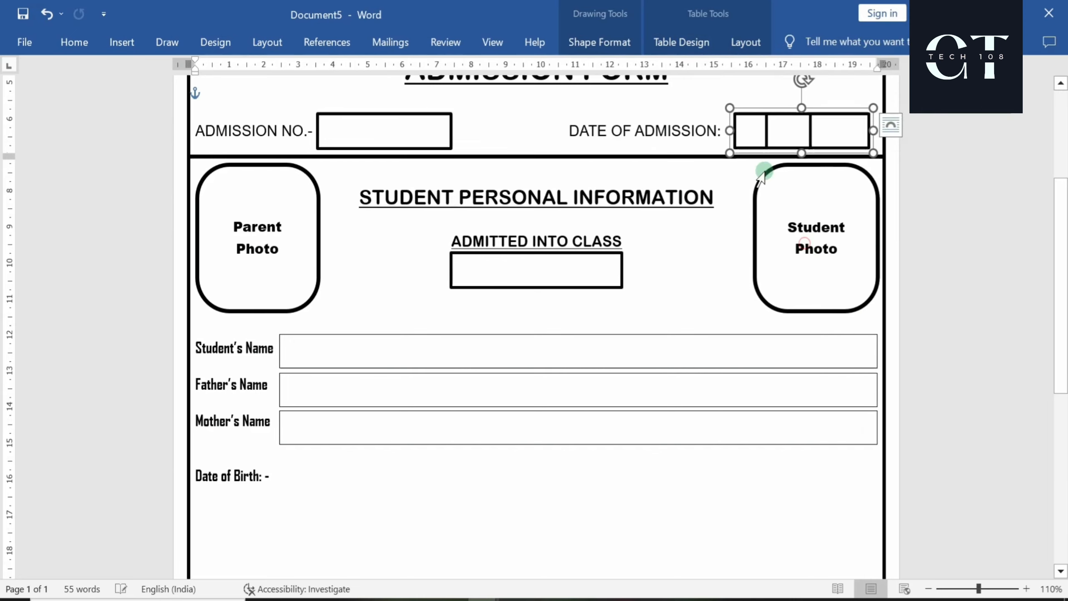
Place a shorter copy of the grouped date boxes beside Date of Birth with a ½ pt outline
drag(762, 106, 304, 444)
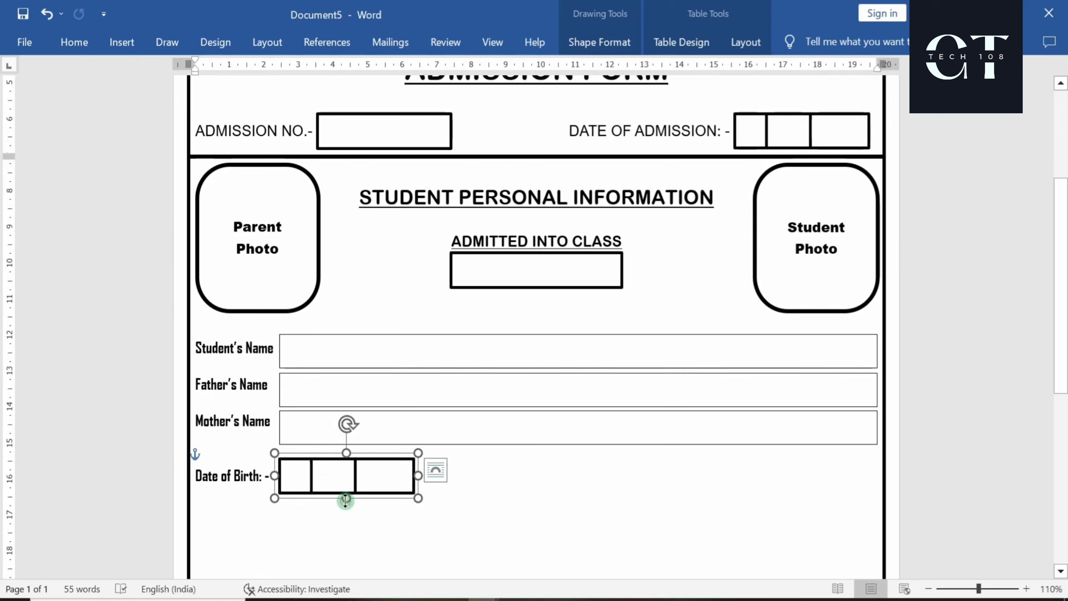
drag(346, 500, 358, 458)
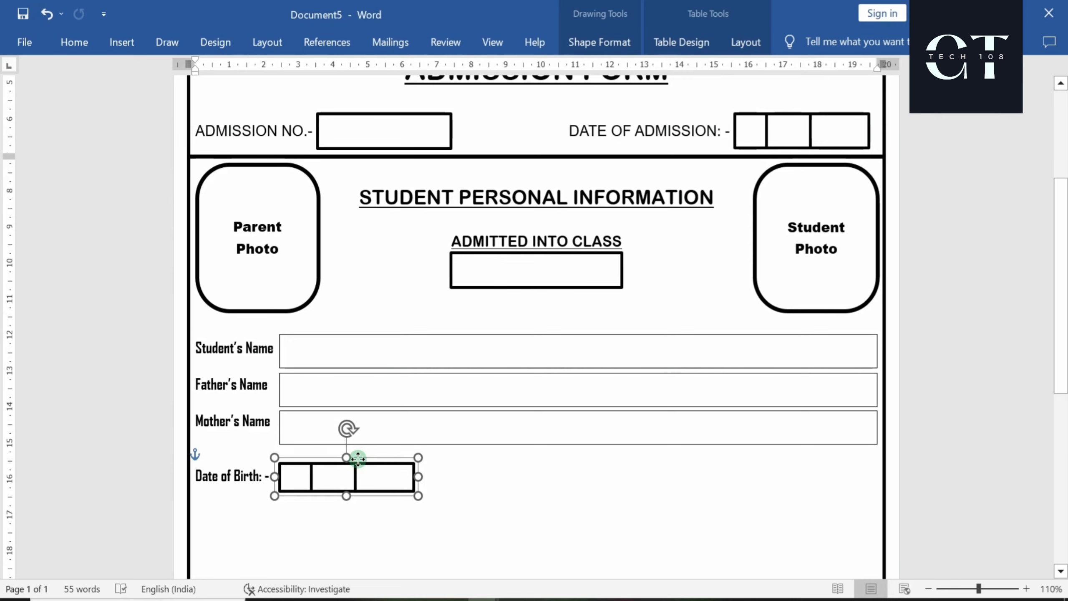
click(612, 50)
click(399, 88)
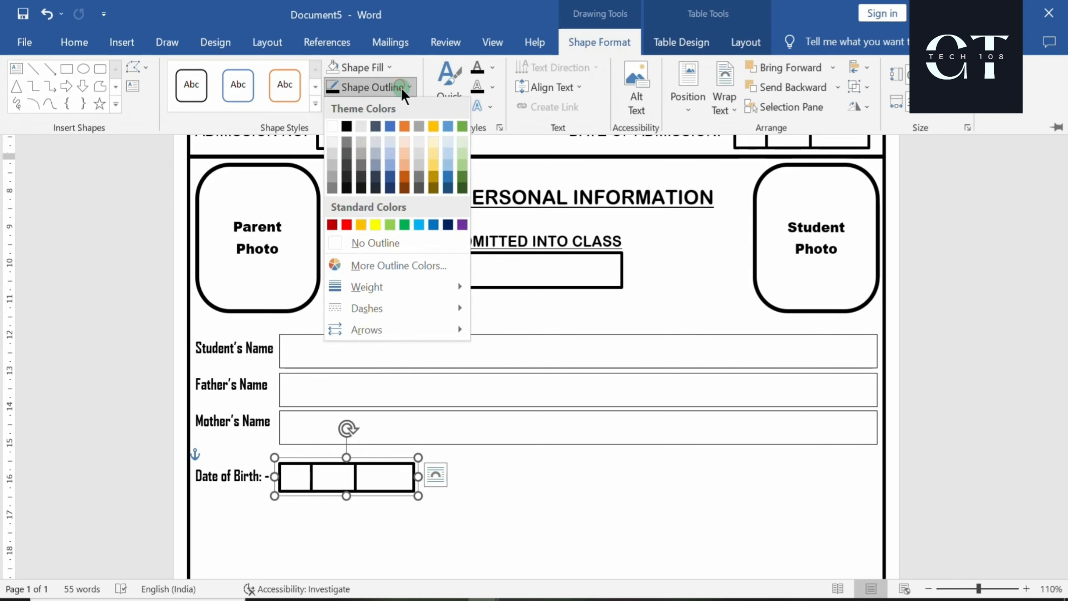
mouse_move(441, 291)
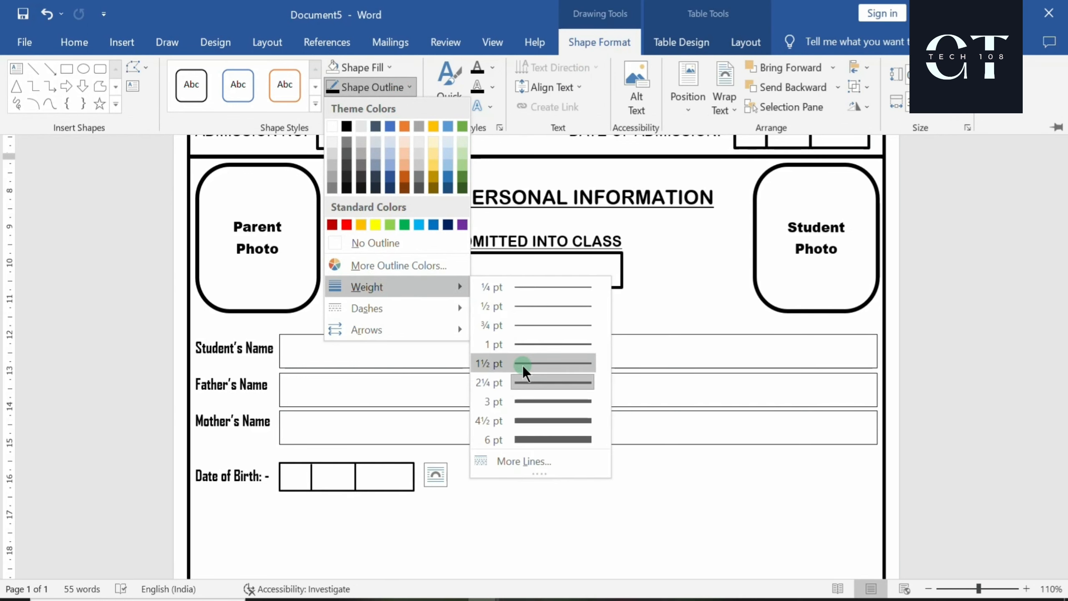
click(540, 310)
click(459, 499)
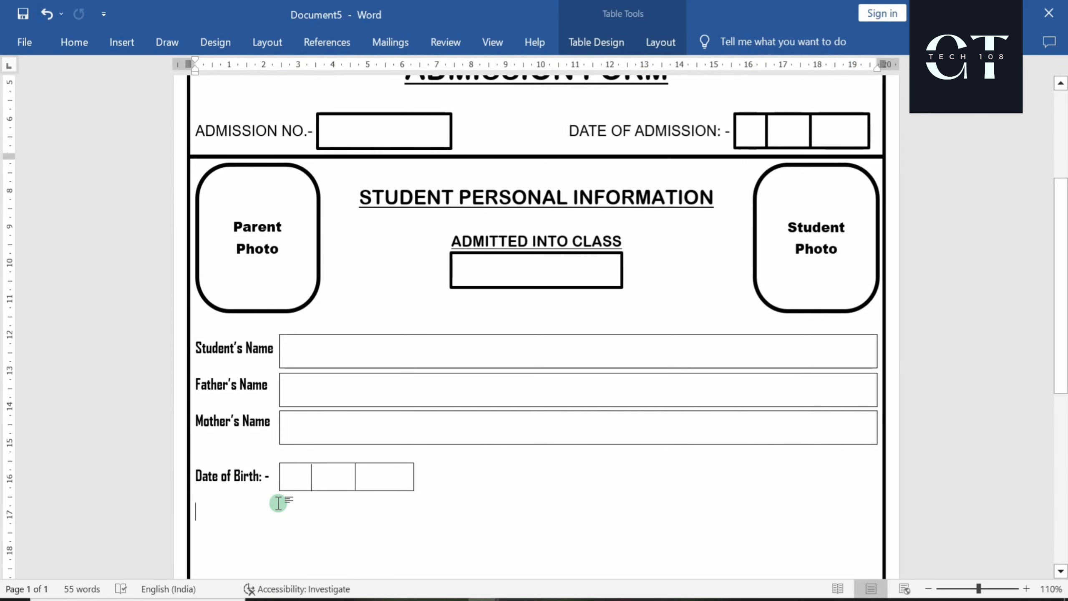
Type 'Gender: - Male/Female' and 'Blood Group' after Date of Birth, trimming extra spaces
click(273, 476)
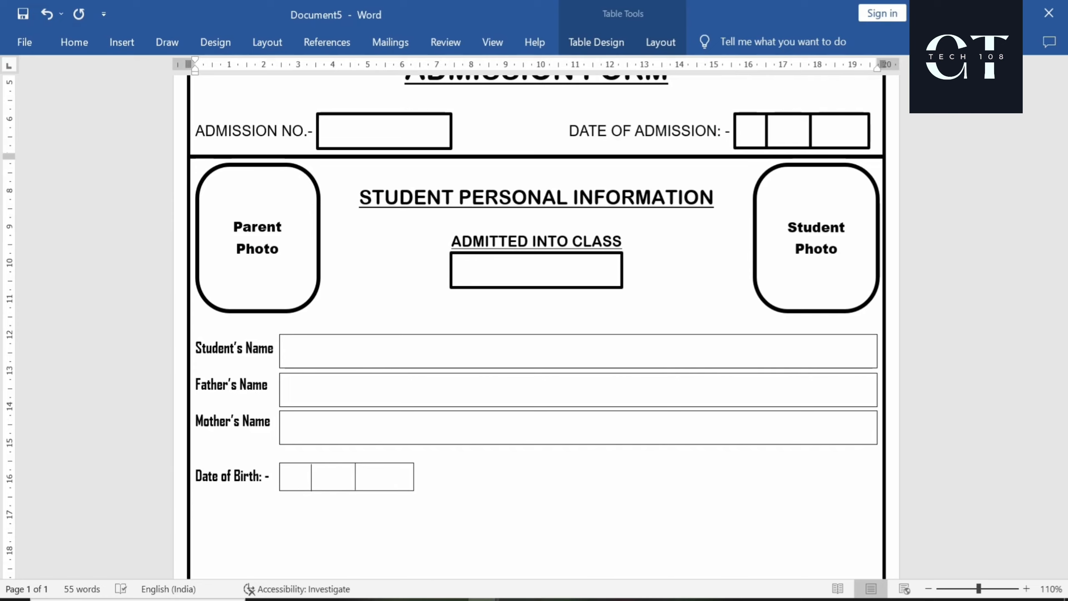
key(BackSpace)
key(BackSpace)
key(BackSpace)
key(BackSpace)
key(BackSpace)
key(BackSpace)
key(BackSpace)
key(BackSpace)
key(BackSpace)
key(BackSpace)
key(BackSpace)
key(BackSpace)
key(BackSpace)
key(BackSpace)
key(BackSpace)
key(BackSpace)
key(BackSpace)
key(BackSpace)
key(BackSpace)
key(BackSpace)
key(BackSpace)
key(BackSpace)
key(BackSpace)
key(BackSpace)
text(Gem)
key(BackSpace)
text(nder: - M)
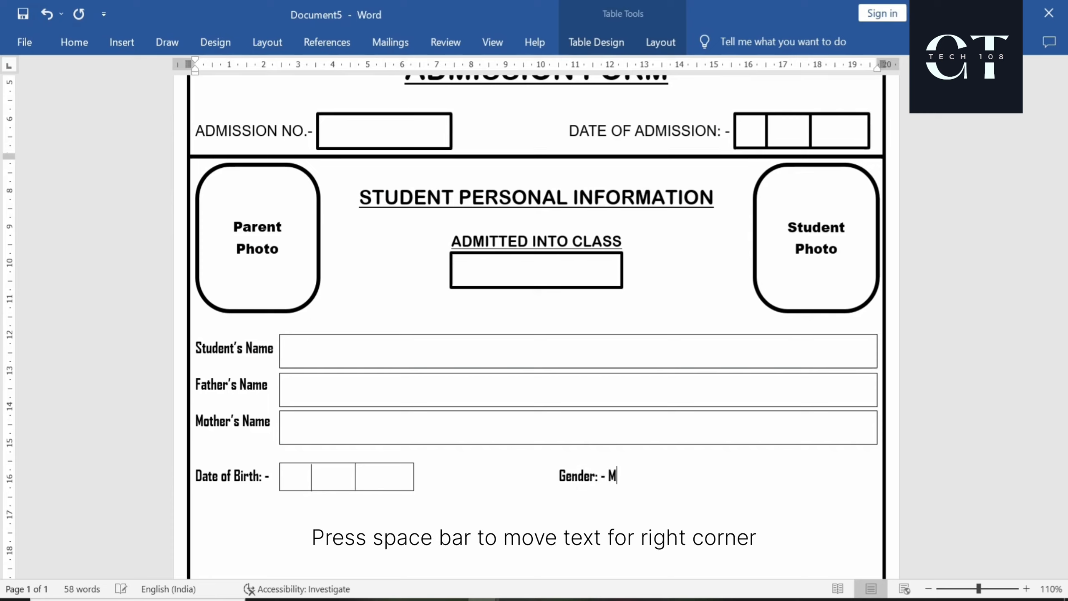
text(ale/)
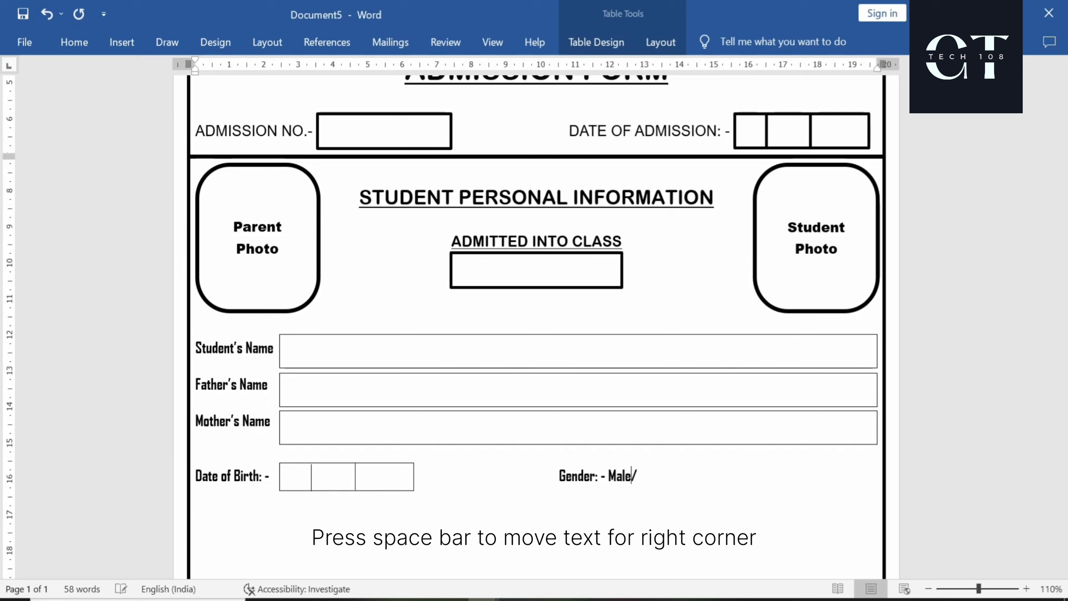
text(Female         Blood G)
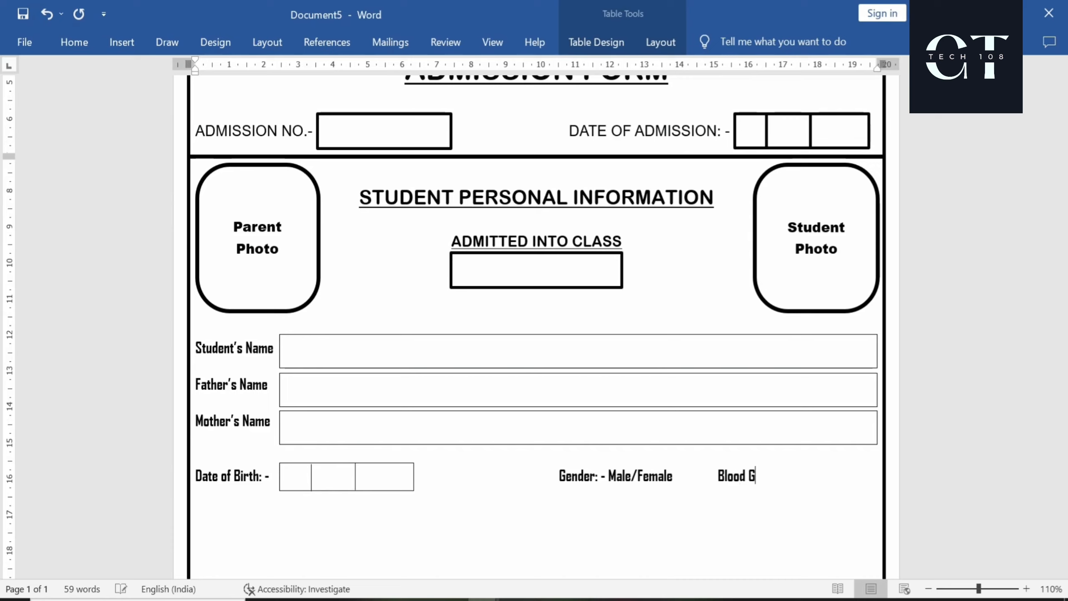
text(roup)
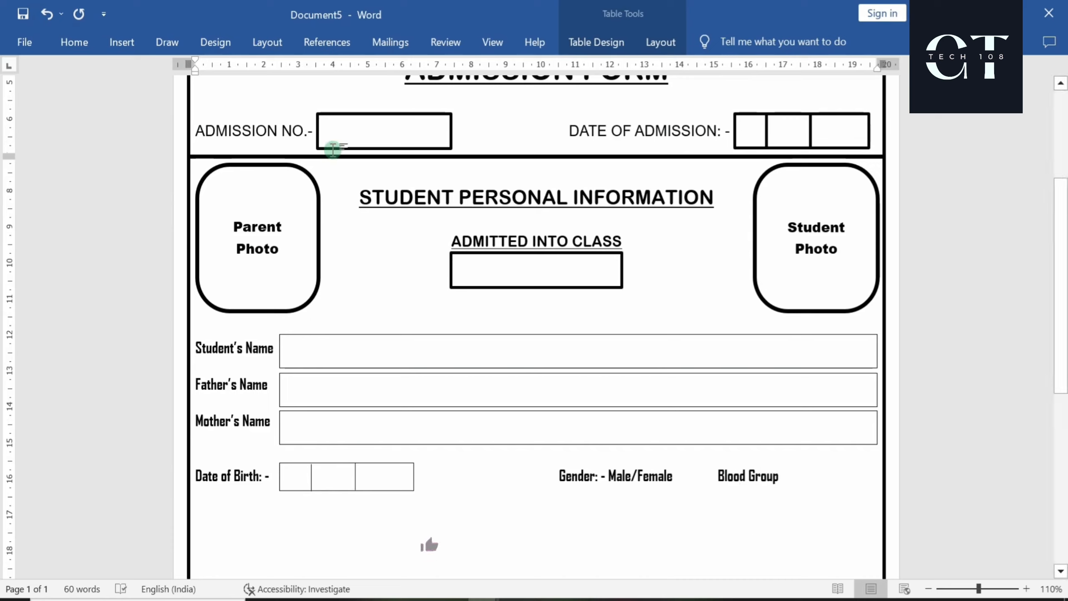
Draw a new entry text box to the right of Blood Group
click(332, 467)
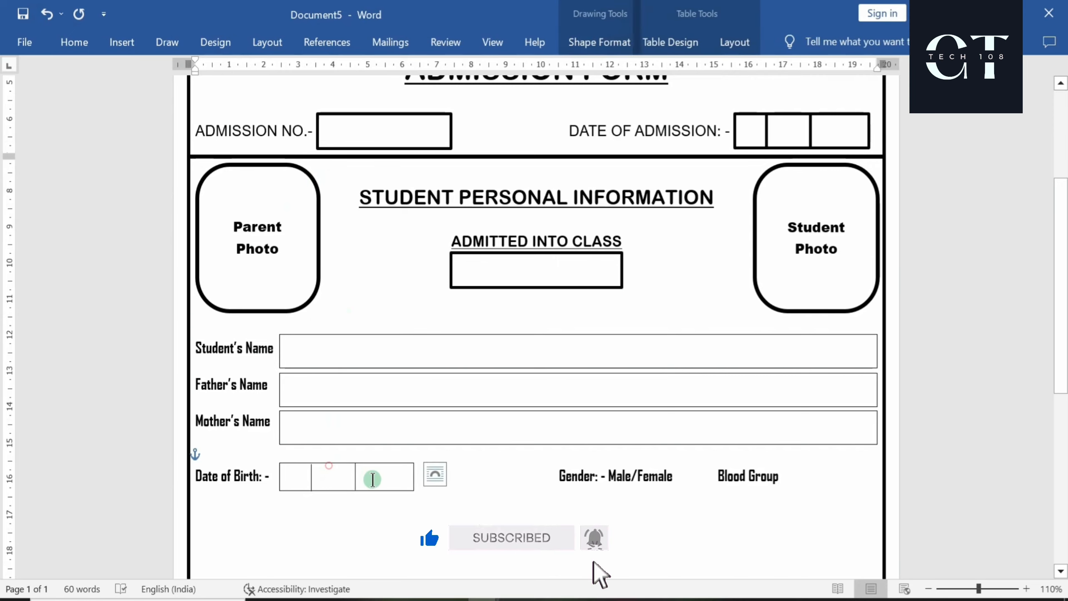
click(358, 474)
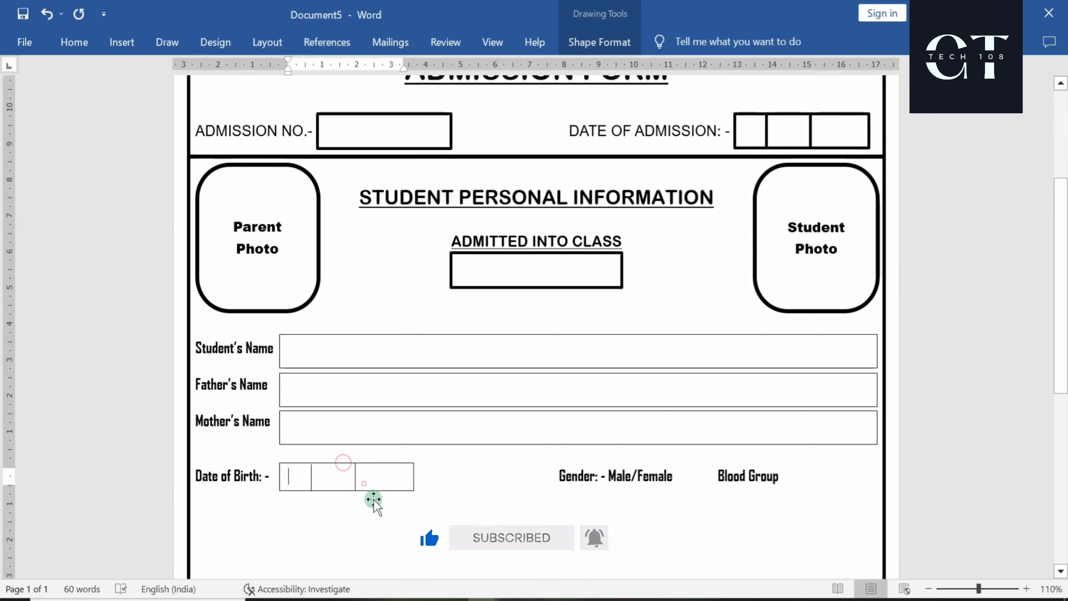
click(386, 491)
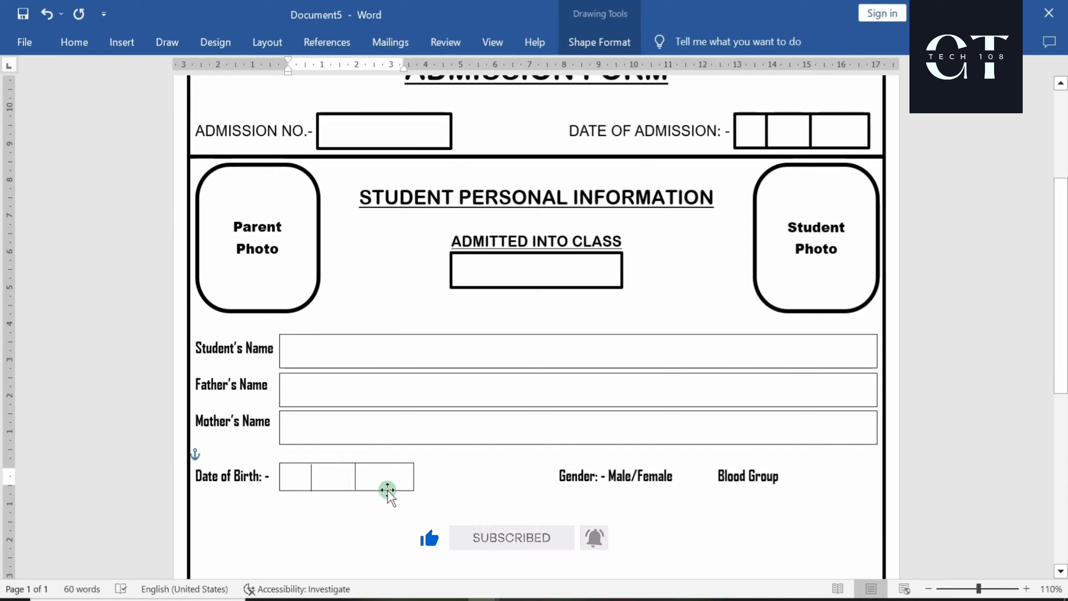
click(397, 113)
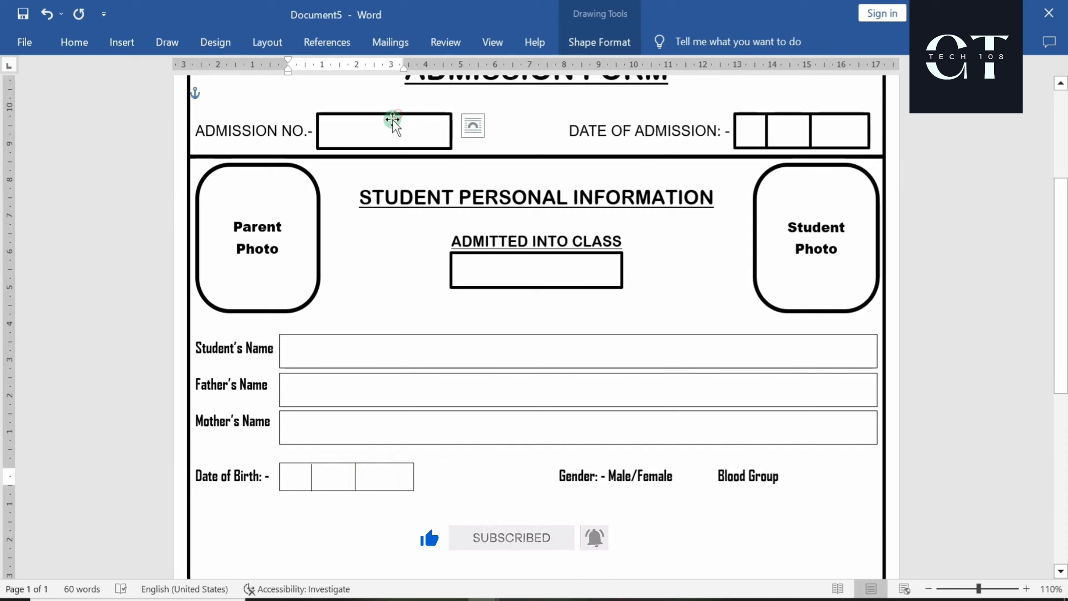
click(439, 403)
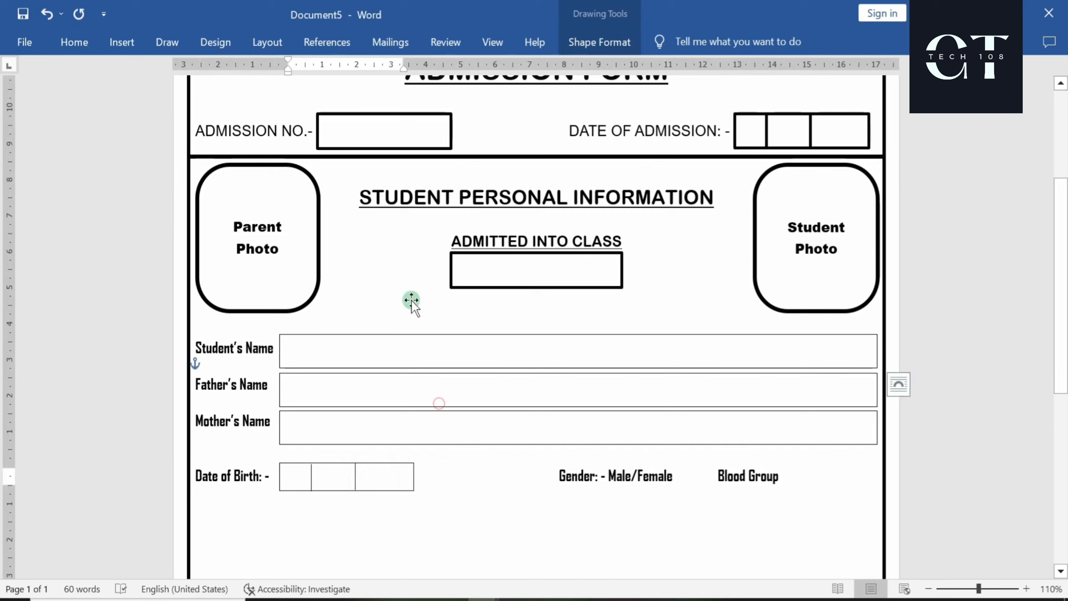
click(377, 119)
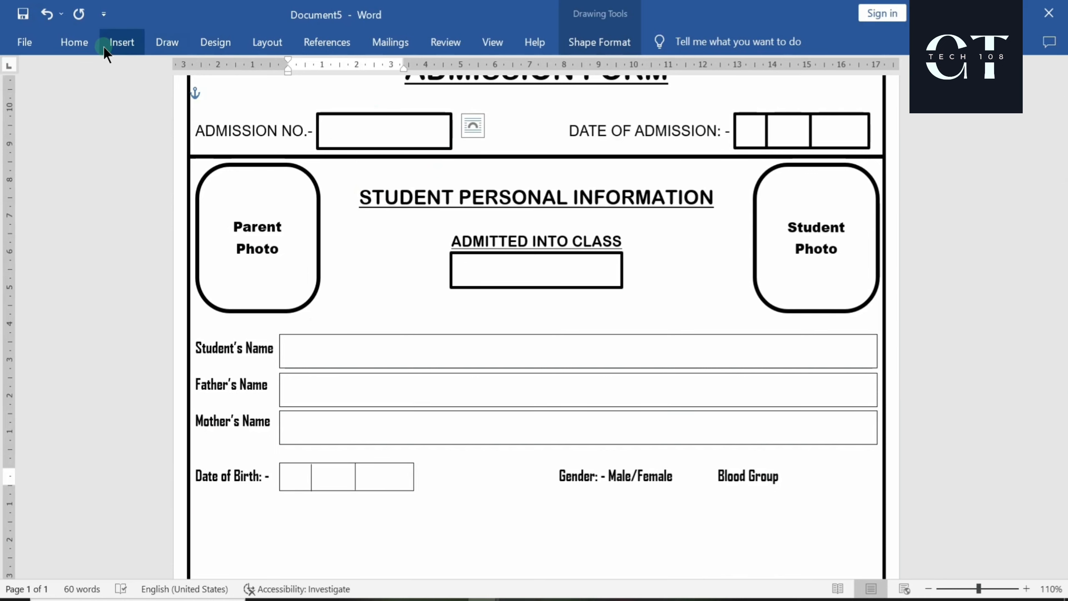
click(118, 42)
click(235, 67)
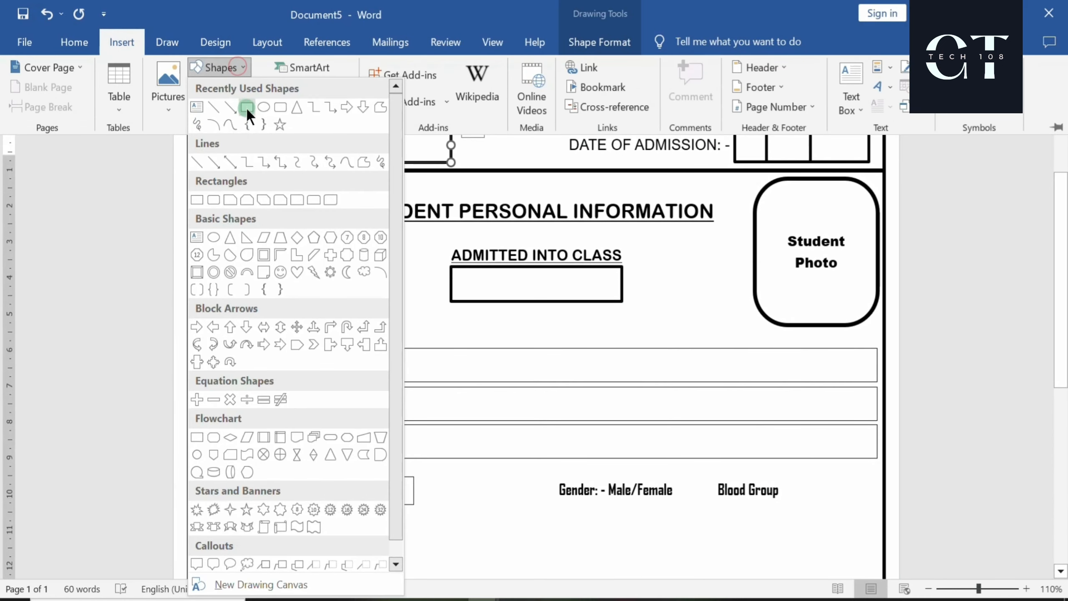
click(196, 108)
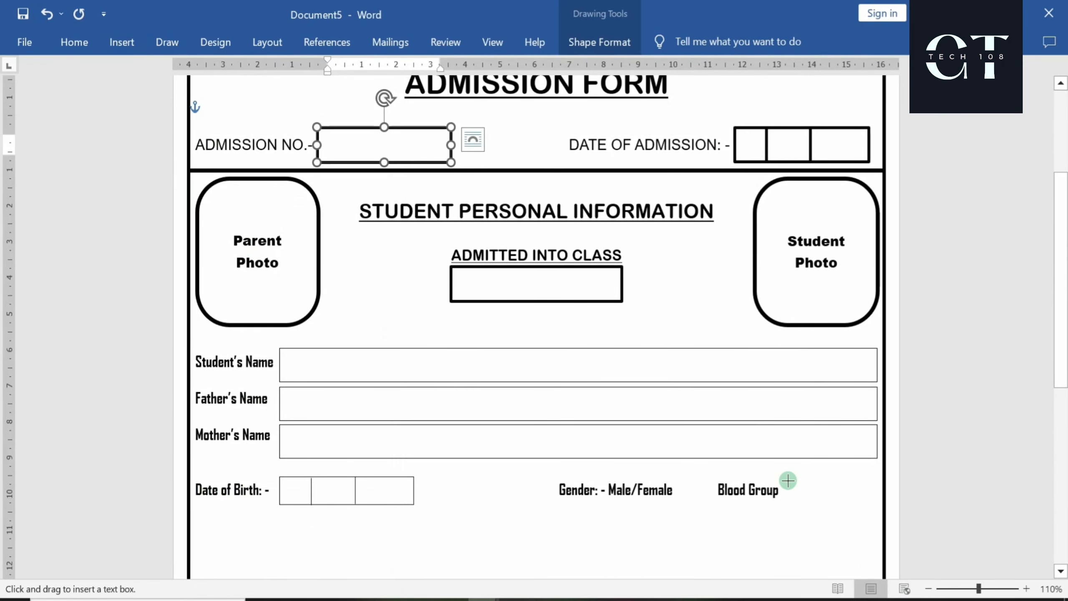
drag(793, 487, 874, 499)
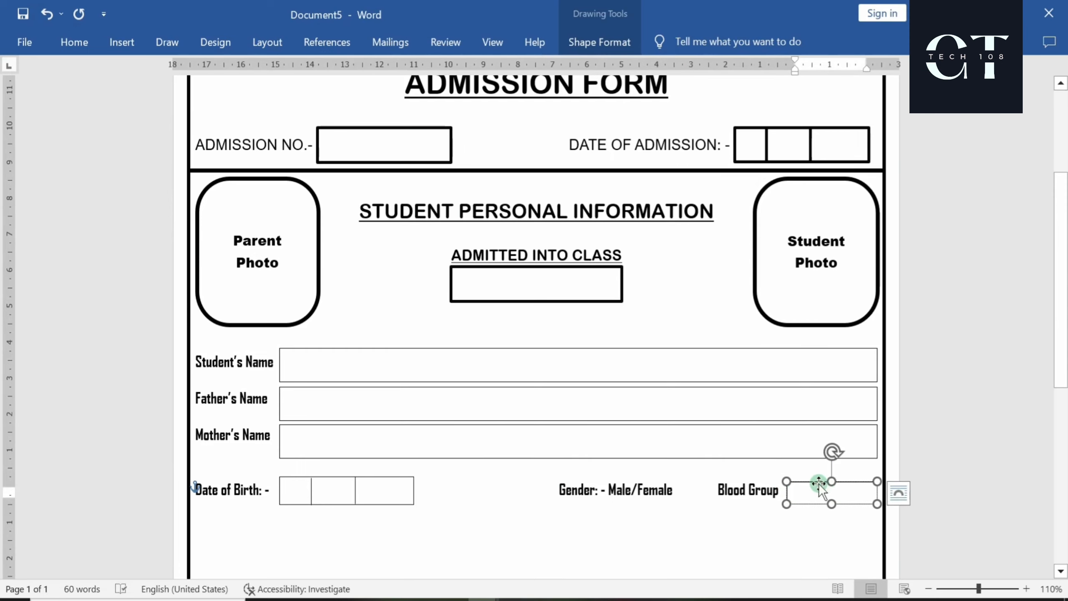
drag(817, 479, 819, 479)
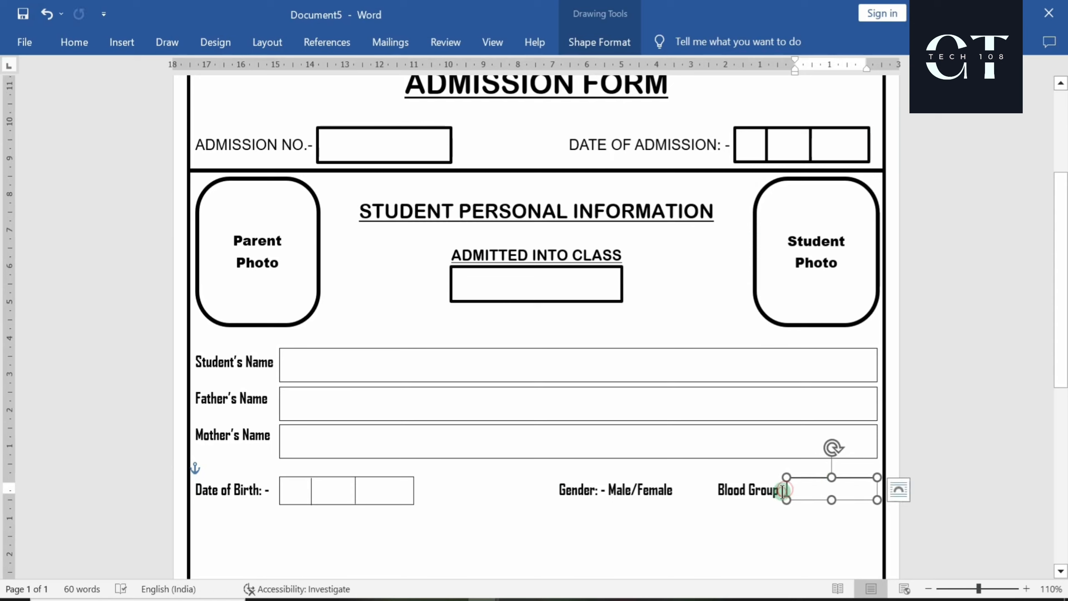
click(781, 491)
Complete the label as 'Blood Group: -' and delete the extra space before it
text(: )
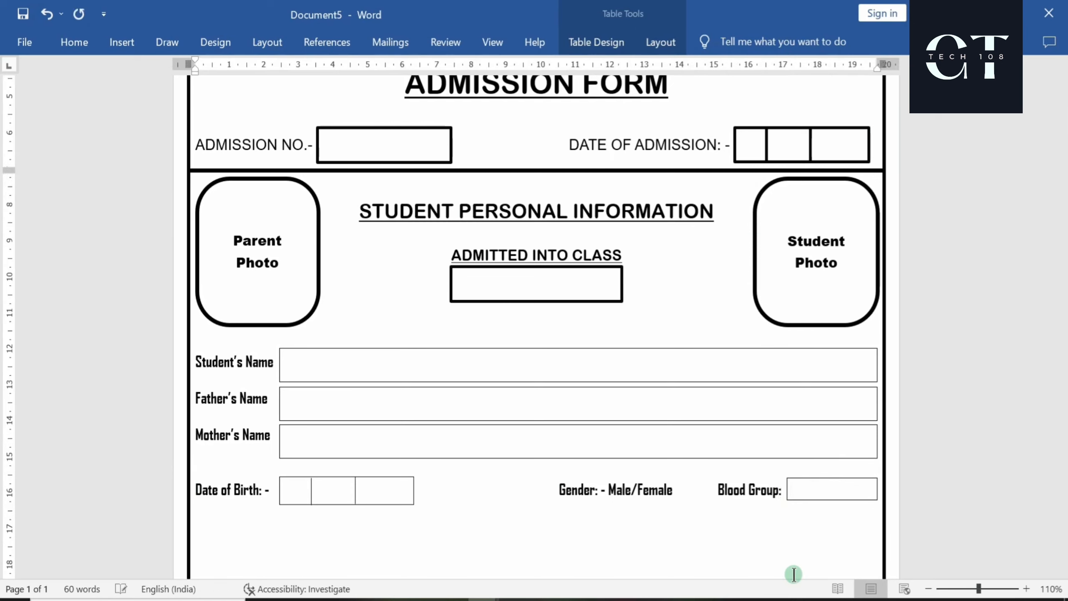
text(-)
click(720, 491)
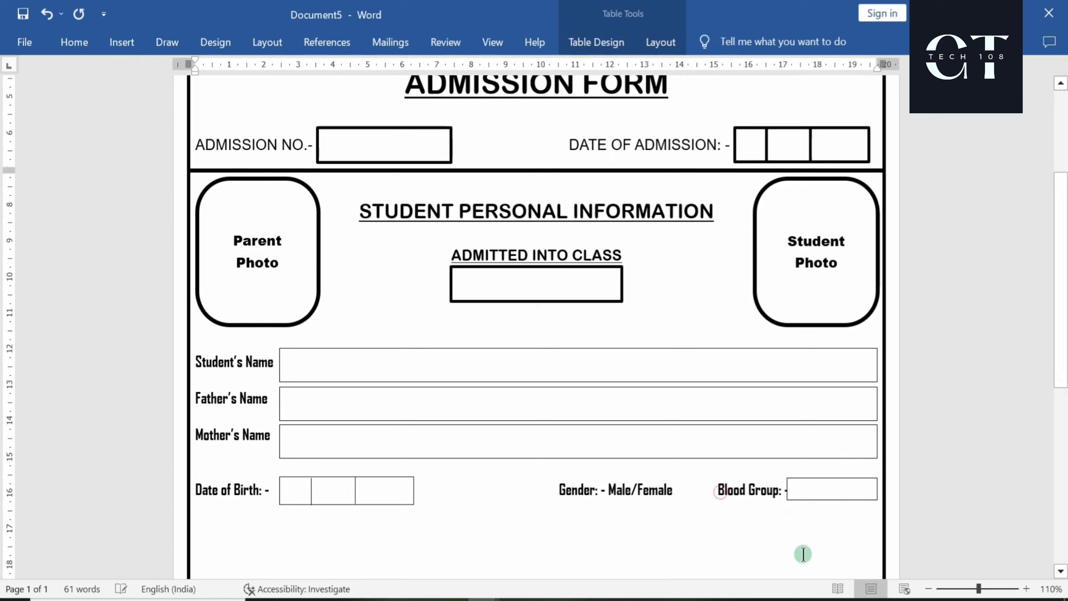
key(BackSpace)
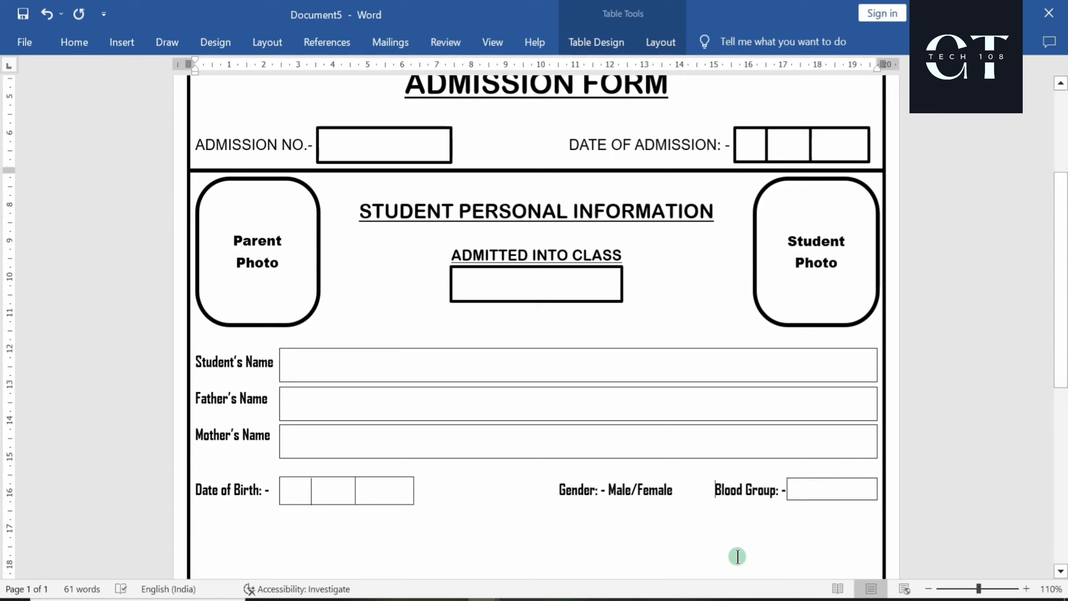
Start a new line below the Date of Birth row
scroll(675, 496, down, 5)
scroll(659, 472, down, 2)
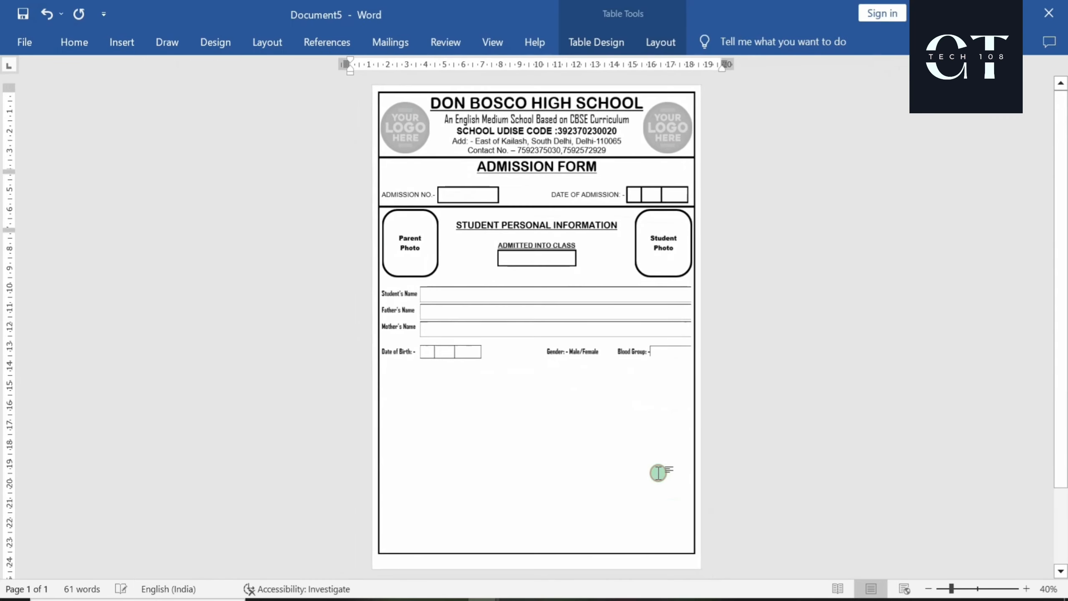
scroll(657, 472, up, 2)
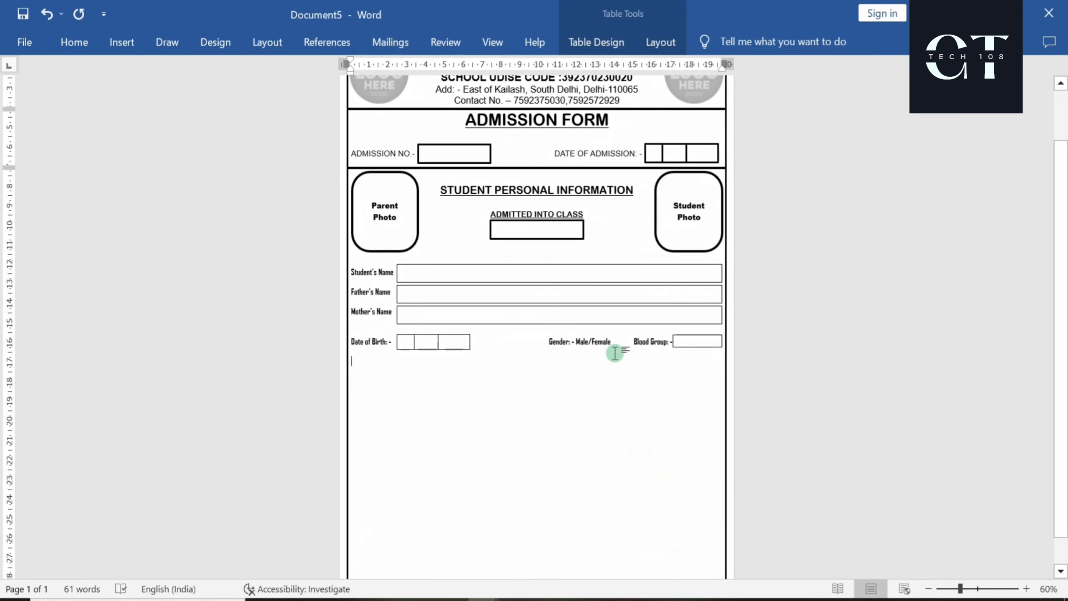
click(674, 341)
click(674, 387)
scroll(674, 386, up, 4)
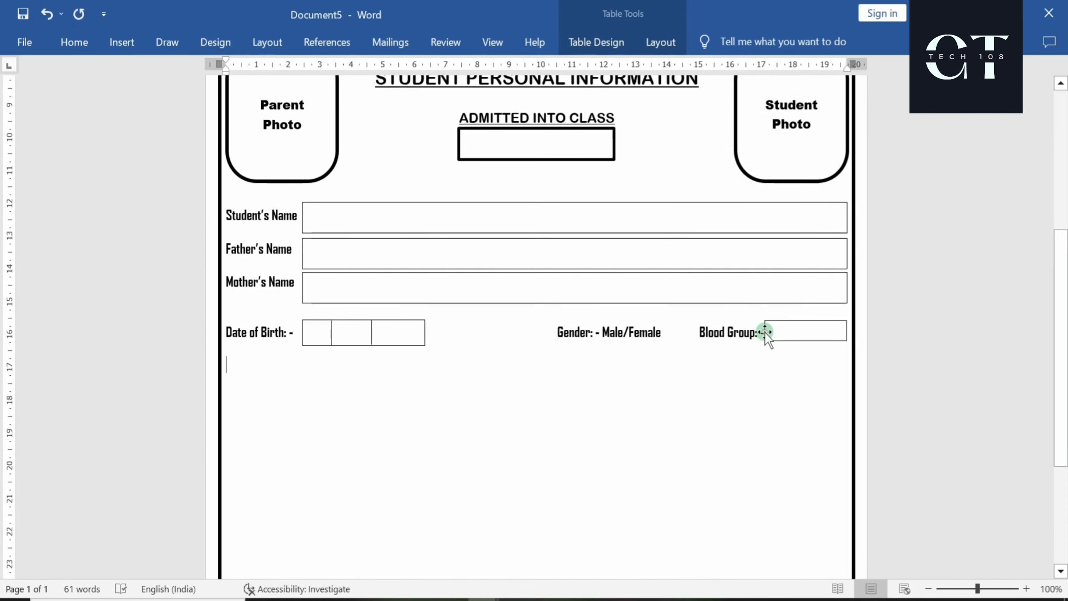
click(763, 335)
click(760, 335)
key(Return)
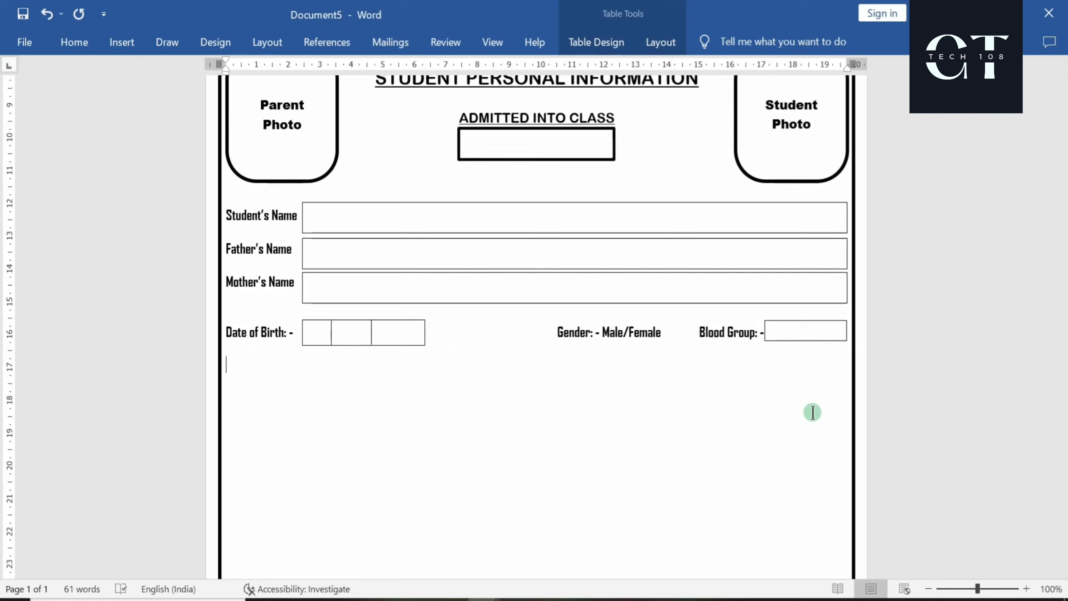
Type 'Nationality: - Indian', 'Religion: - Hindu/Muslim/Cristian/Others' and 'Category: - OBC/ST/SC/GENERAL', adjusting spacing
text(Nationality: - India)
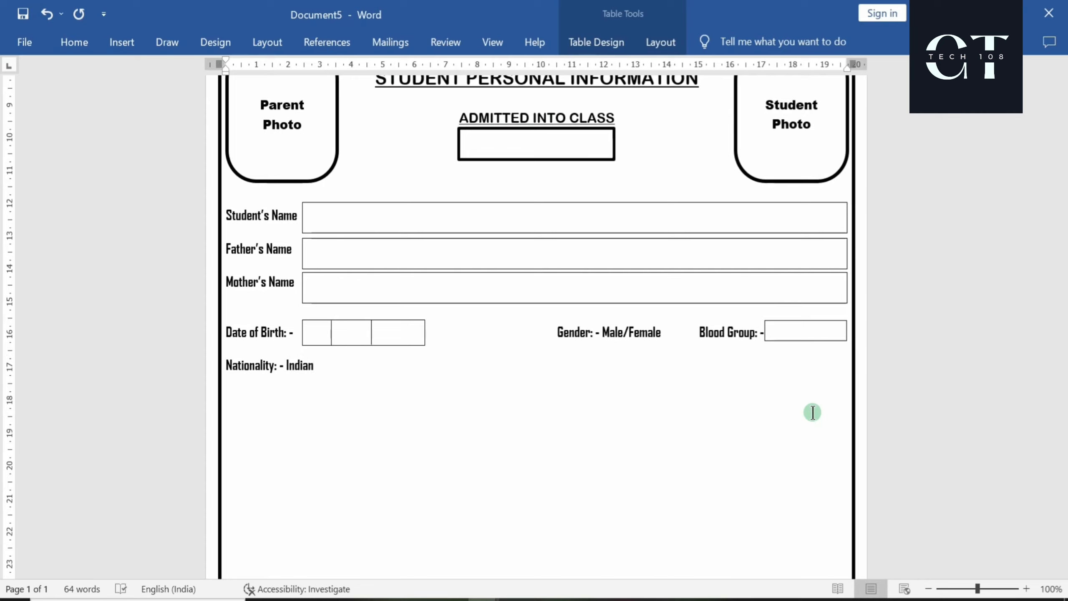
text(n  Religion: - Hindu)
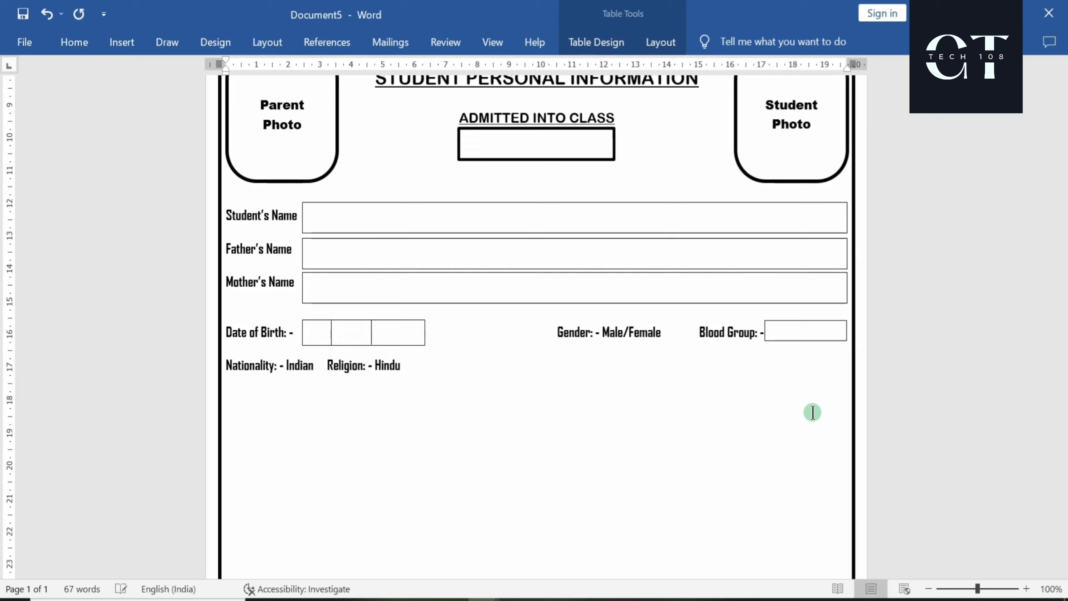
text(/Muslim/Cristia)
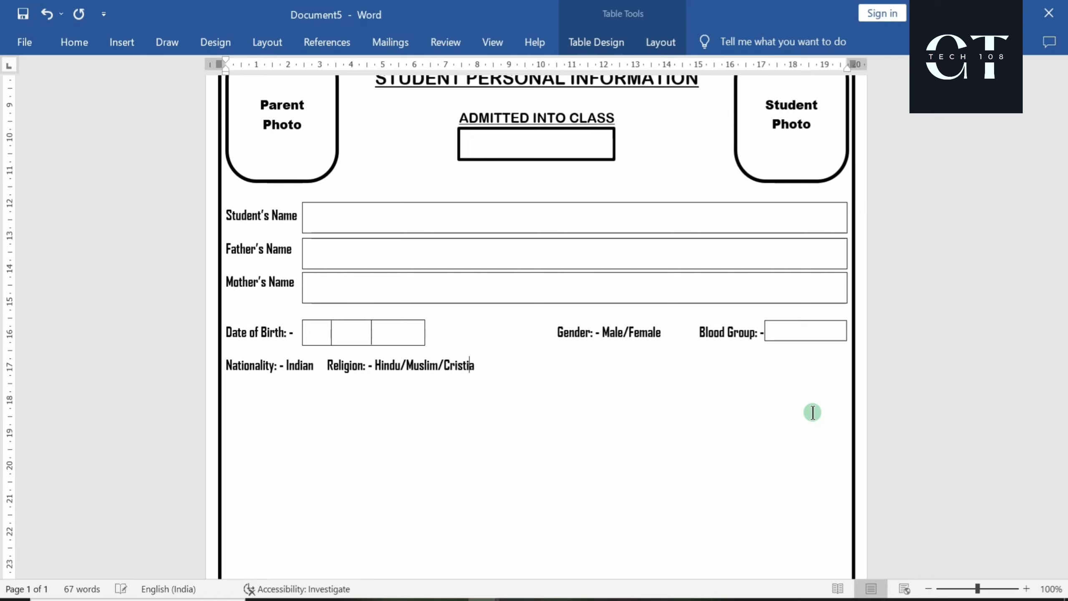
text(n/Others Category)
key(BackSpace)
key(BackSpace)
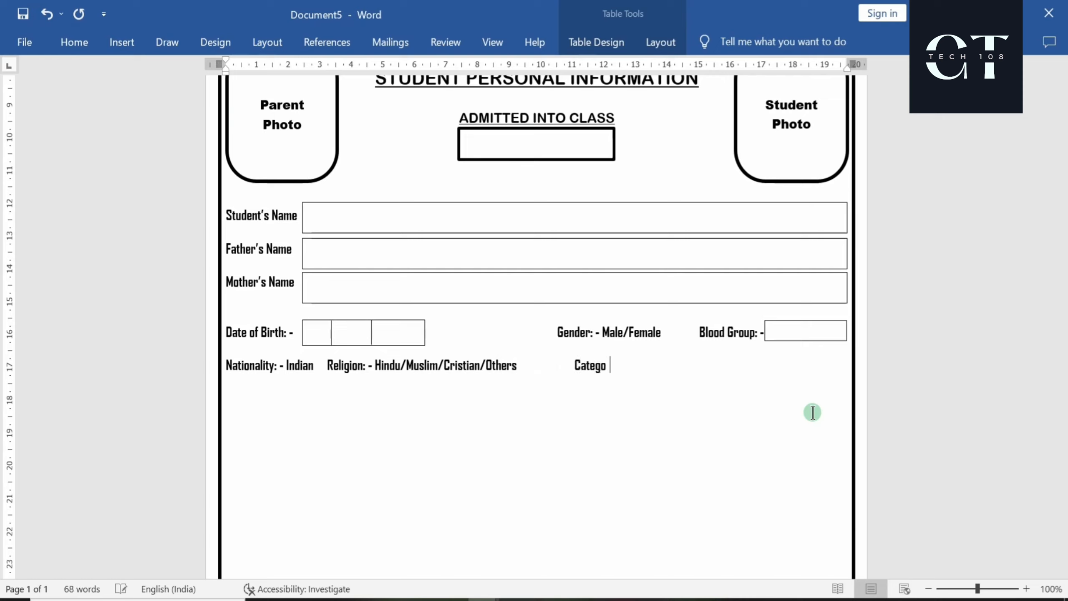
text(ry: - OBC/ST/SC)
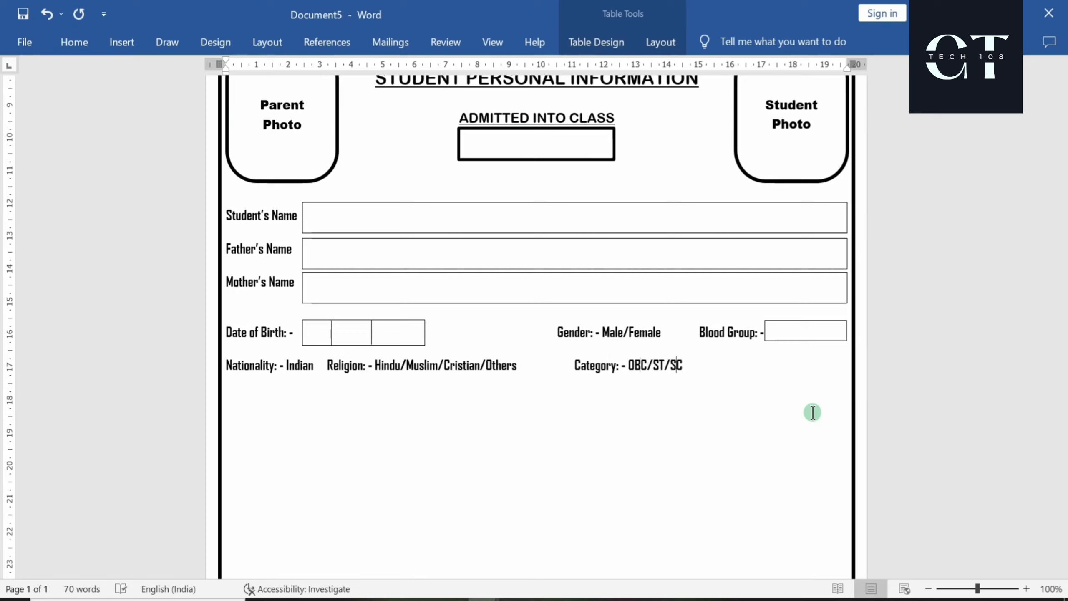
key(Left)
key(Left)
key(Left)
key(Left)
key(Left)
key(Left)
key(Left)
key(Left)
key(Left)
key(Left)
key(Left)
key(Left)
key(Left)
key(Left)
key(Left)
key(Left)
key(Left)
key(Left)
key(Left)
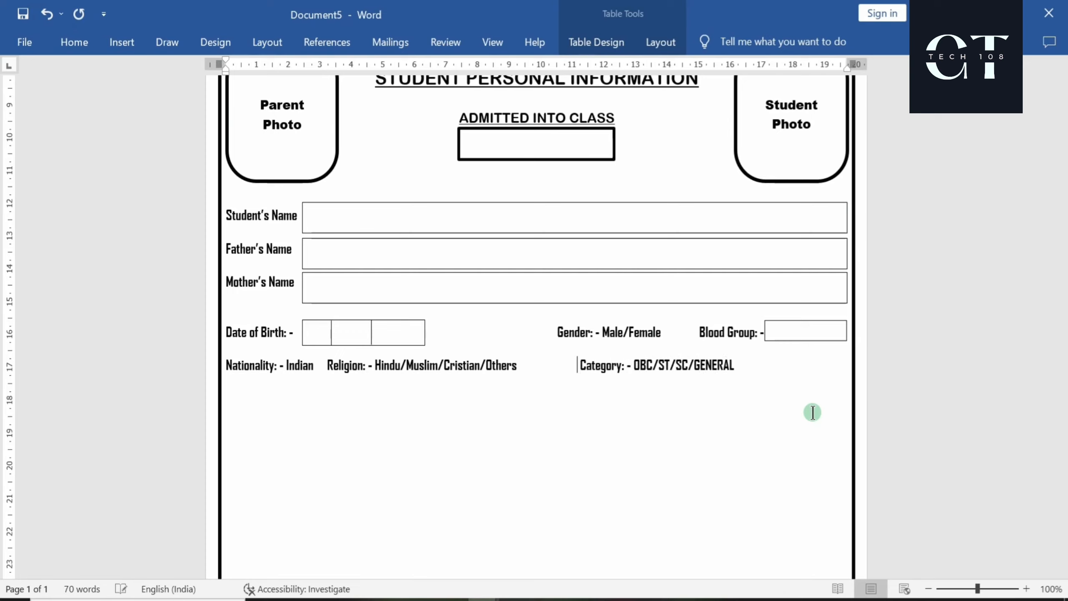
key(Left)
key(Left)
key(Left)
key(Left)
key(Left)
key(Left)
key(Left)
key(Left)
key(Left)
key(Left)
key(Left)
key(Left)
key(Left)
key(Left)
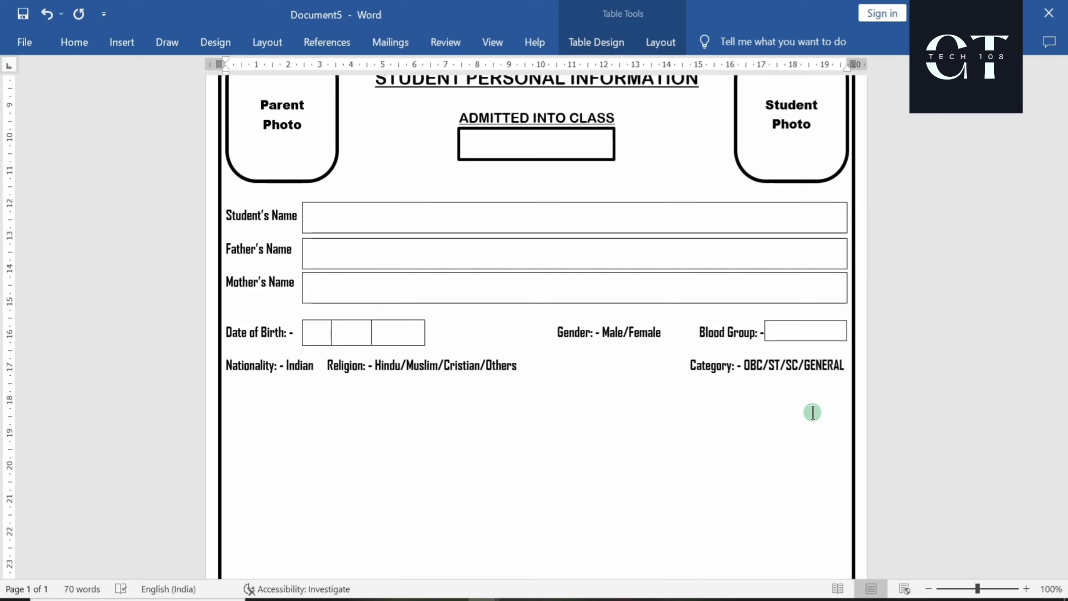
key(BackSpace)
key(BackSpace)
key(BackSpace)
key(BackSpace)
key(BackSpace)
key(BackSpace)
key(BackSpace)
key(BackSpace)
key(BackSpace)
key(BackSpace)
key(BackSpace)
key(BackSpace)
key(BackSpace)
key(BackSpace)
key(BackSpace)
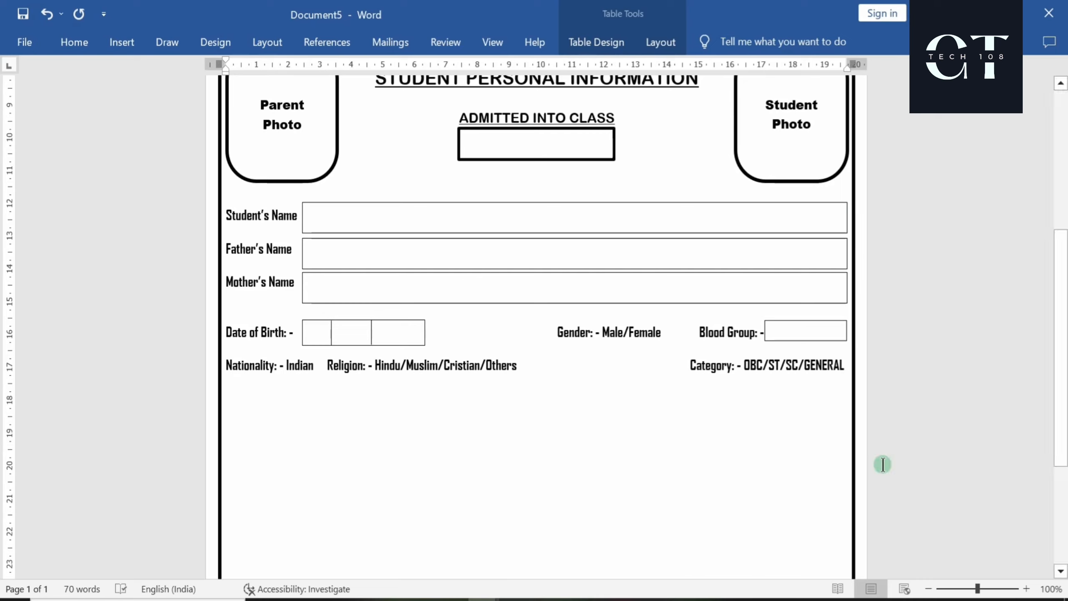
click(686, 368)
key(BackSpace)
key(BackSpace)
key(BackSpace)
key(BackSpace)
key(BackSpace)
key(BackSpace)
key(BackSpace)
key(BackSpace)
key(BackSpace)
key(BackSpace)
key(BackSpace)
key(BackSpace)
key(BackSpace)
key(BackSpace)
key(BackSpace)
key(BackSpace)
key(BackSpace)
key(BackSpace)
key(BackSpace)
key(BackSpace)
Start a new line and place a widened copy of the Blood Group box beside Address Village
click(328, 377)
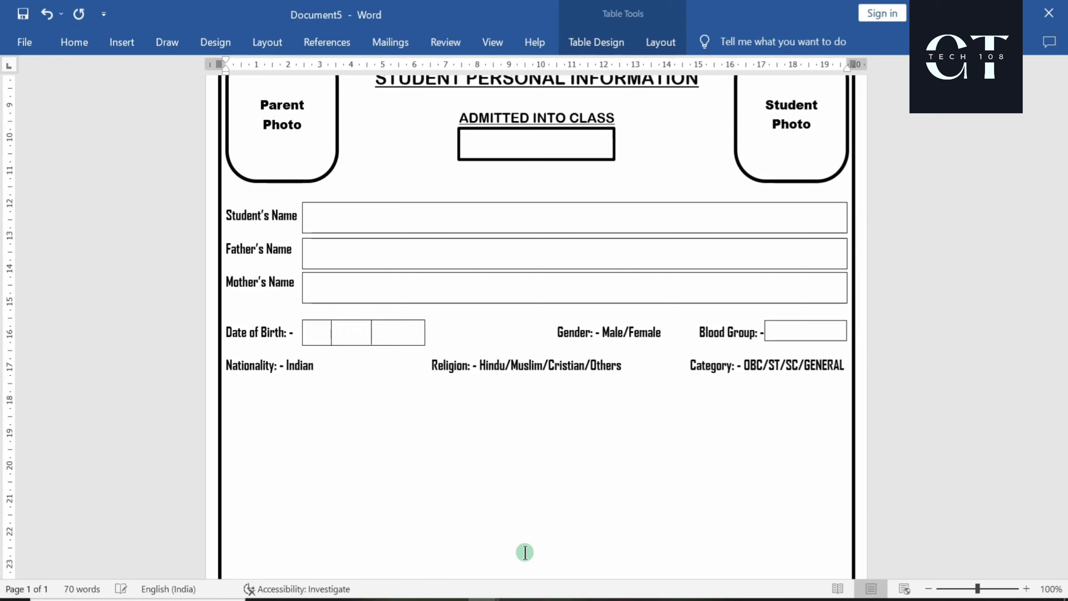
click(841, 364)
key(Return)
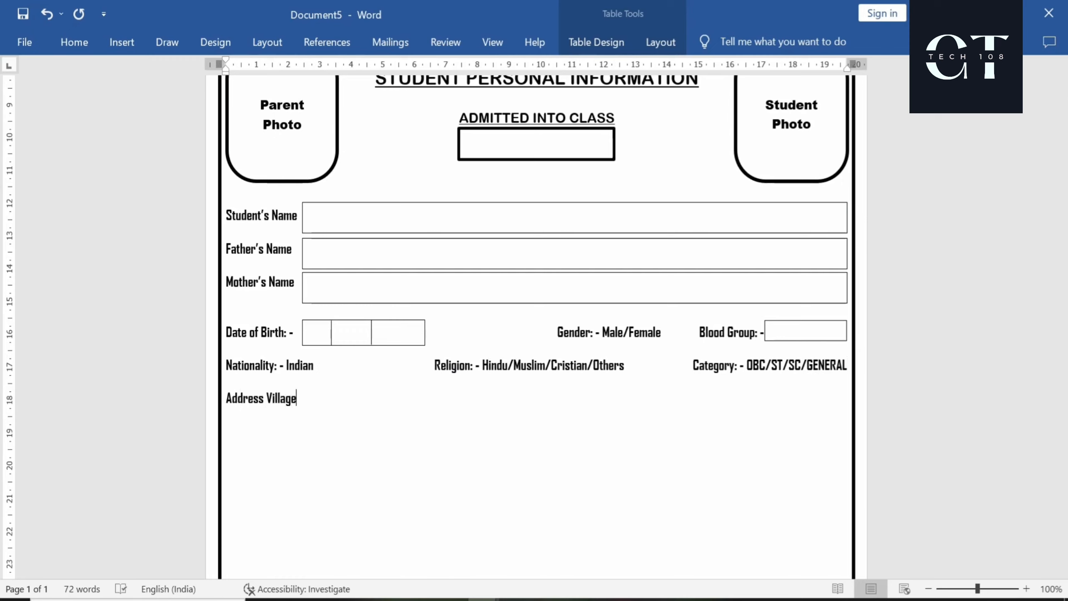
ctrl+drag(777, 321, 312, 389)
drag(382, 409, 463, 414)
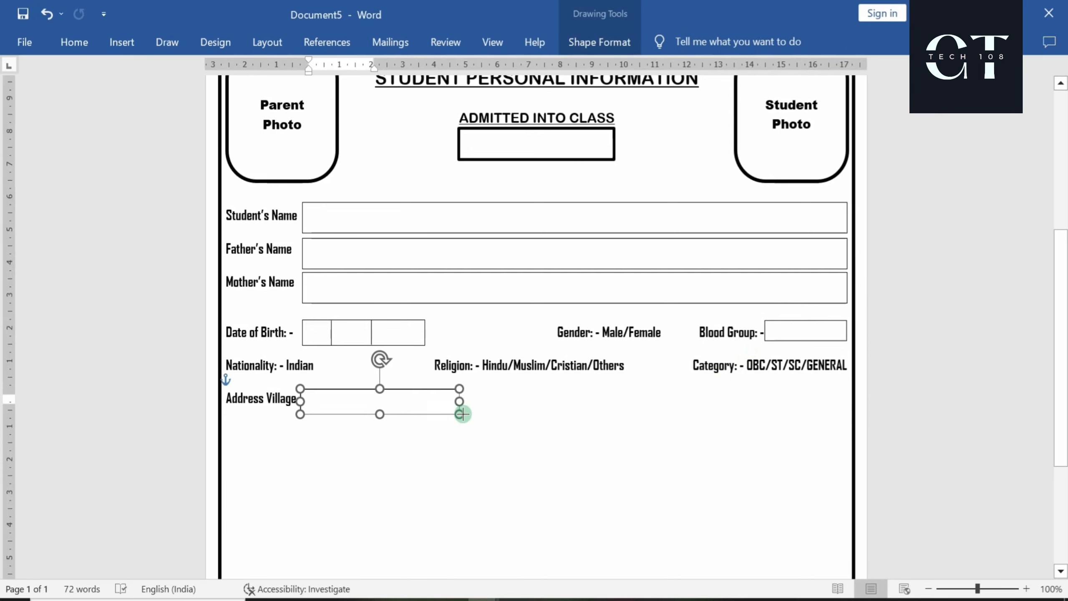
click(452, 518)
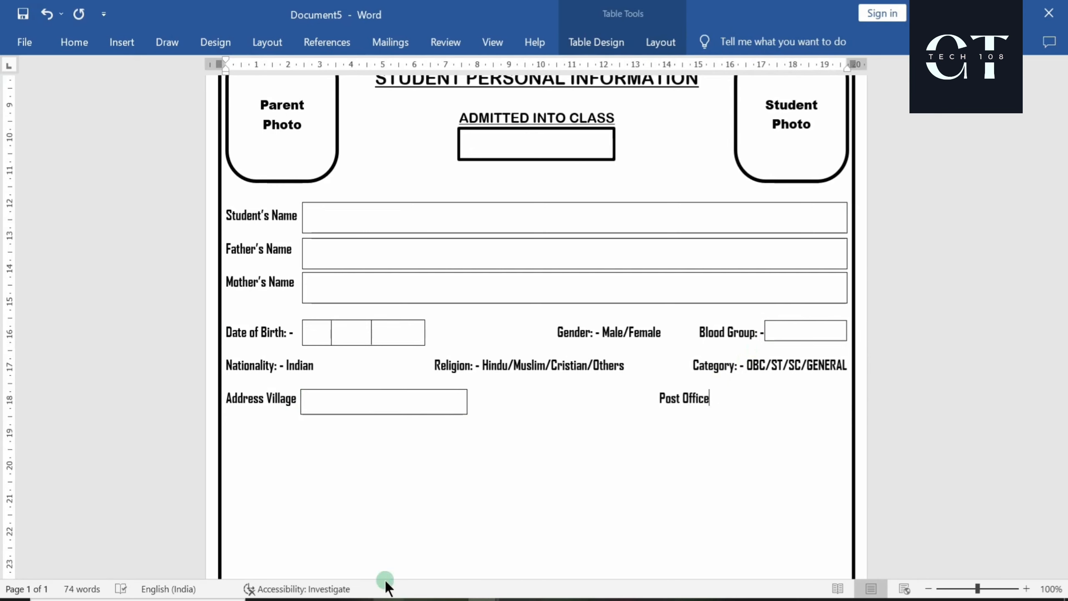
Add Post Office, Police Station and District labels, each with a copied entry box
mouse_move(370, 389)
ctrl+mouse_down()
mouse_move(784, 386)
mouse_move(718, 384)
ctrl+mouse_up()
click(657, 398)
key(BackSpace)
key(BackSpace)
key(BackSpace)
key(BackSpace)
key(BackSpace)
key(BackSpace)
key(BackSpace)
key(BackSpace)
key(BackSpace)
key(BackSpace)
key(BackSpace)
click(727, 458)
text(Police S)
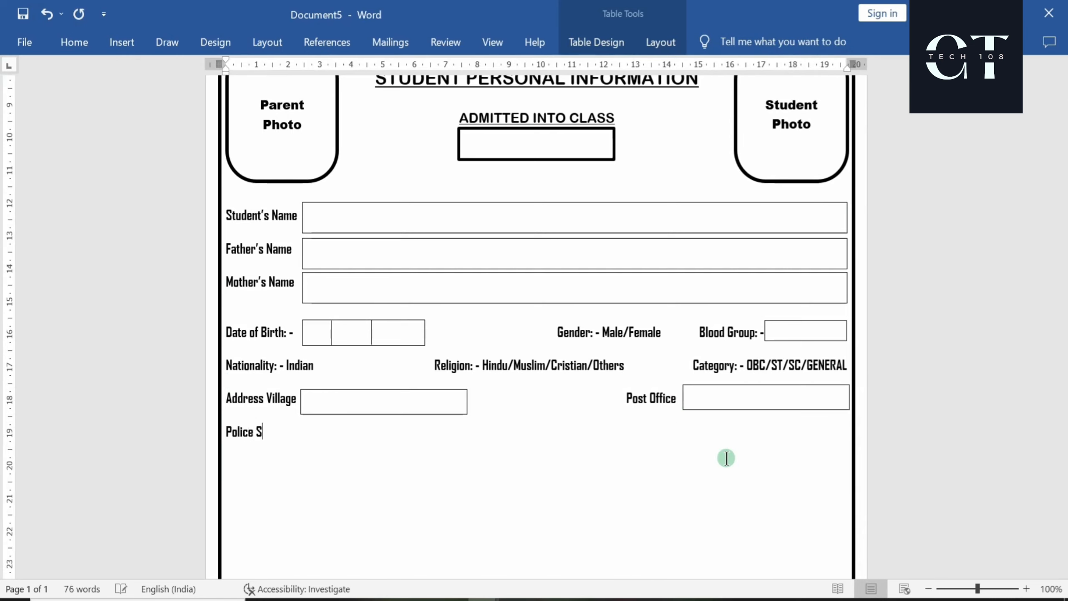
text(tation)
ctrl+drag(355, 389, 350, 417)
click(296, 432)
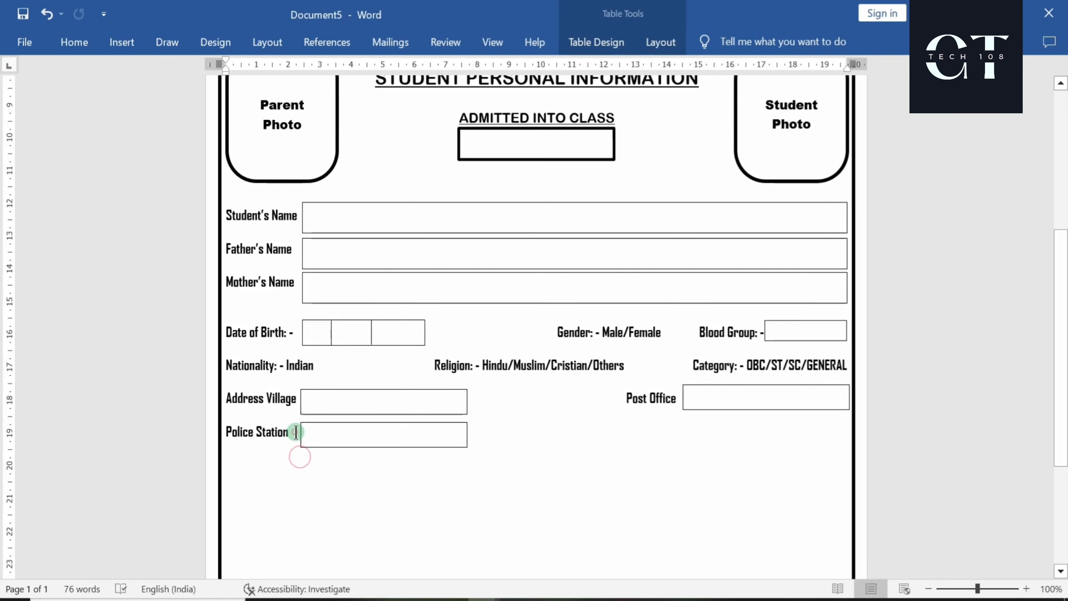
key(ctrl+Tab)
key(ctrl+Tab)
key(ctrl+Tab)
key(ctrl+Tab)
key(ctrl+Tab)
key(ctrl+Tab)
text(District)
ctrl+drag(716, 385, 710, 419)
click(671, 432)
Add State and Pin Code labels on a new line, each with a copied entry box
key(Return)
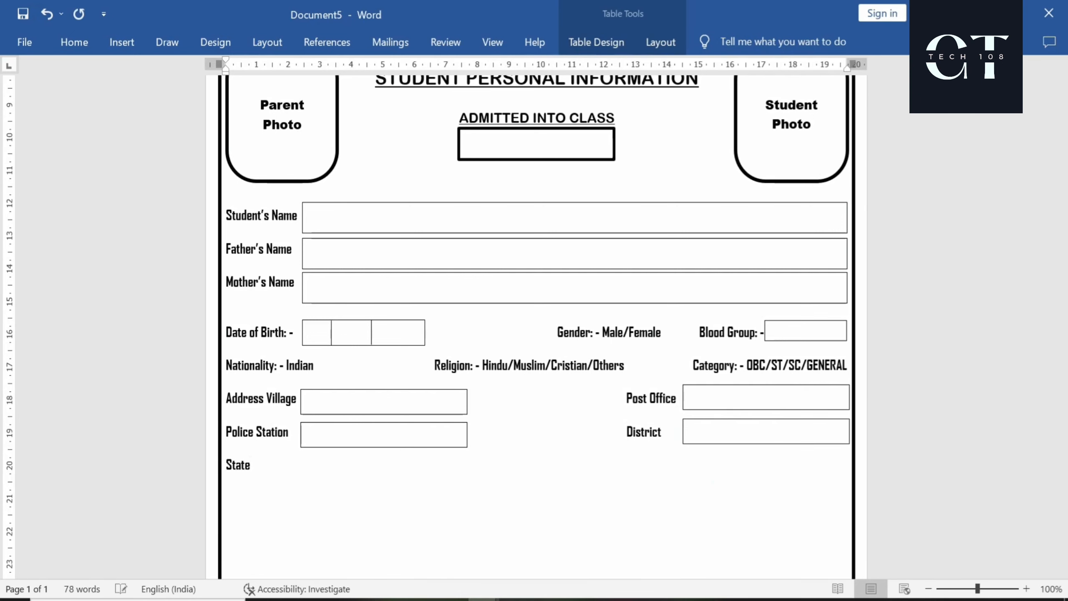
ctrl+drag(373, 420, 315, 469)
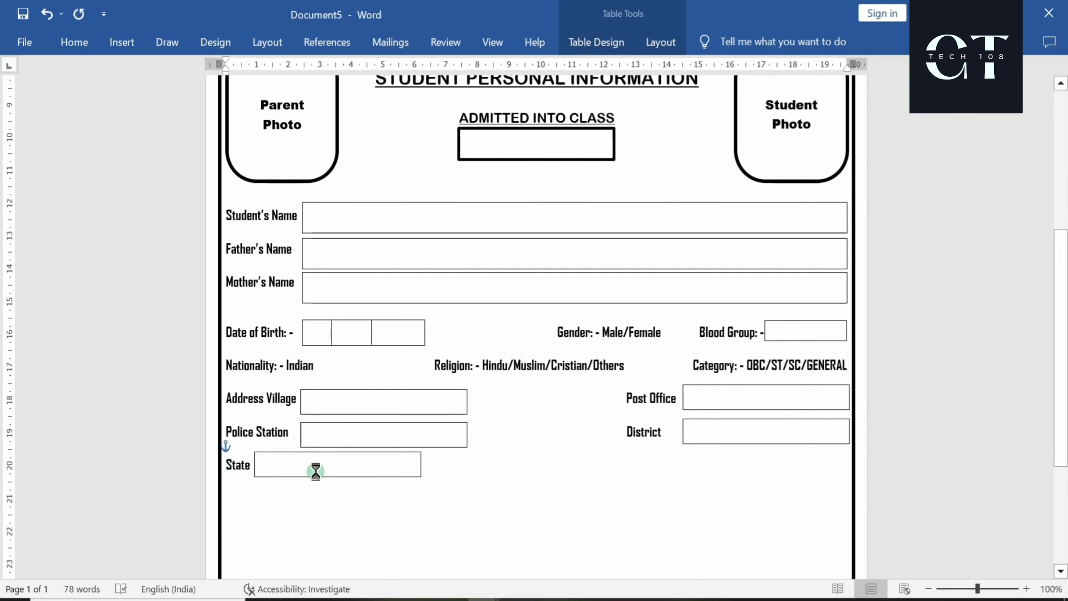
click(437, 470)
text(Pin Code)
ctrl+drag(696, 419, 694, 451)
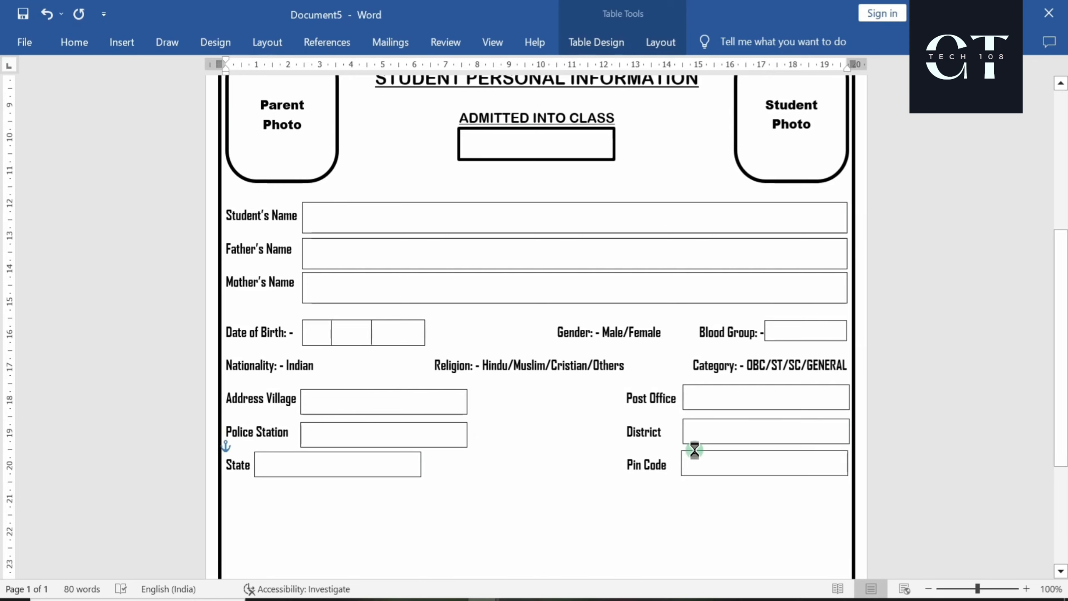
click(611, 504)
key(Return)
ctrl+scroll(566, 506, down, 5)
ctrl+scroll(565, 507, up, 4)
Type Contact No. and build a widened digit-box set beside it with extra dividers
scroll(564, 507, down, 1)
text(Con)
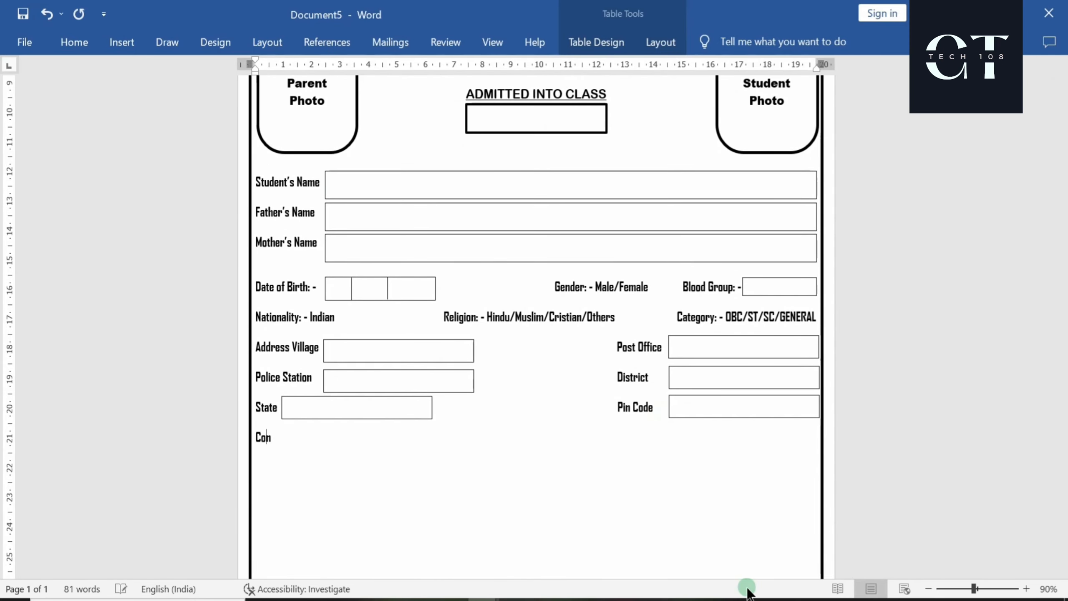
text(tact No.)
ctrl+drag(398, 280, 380, 429)
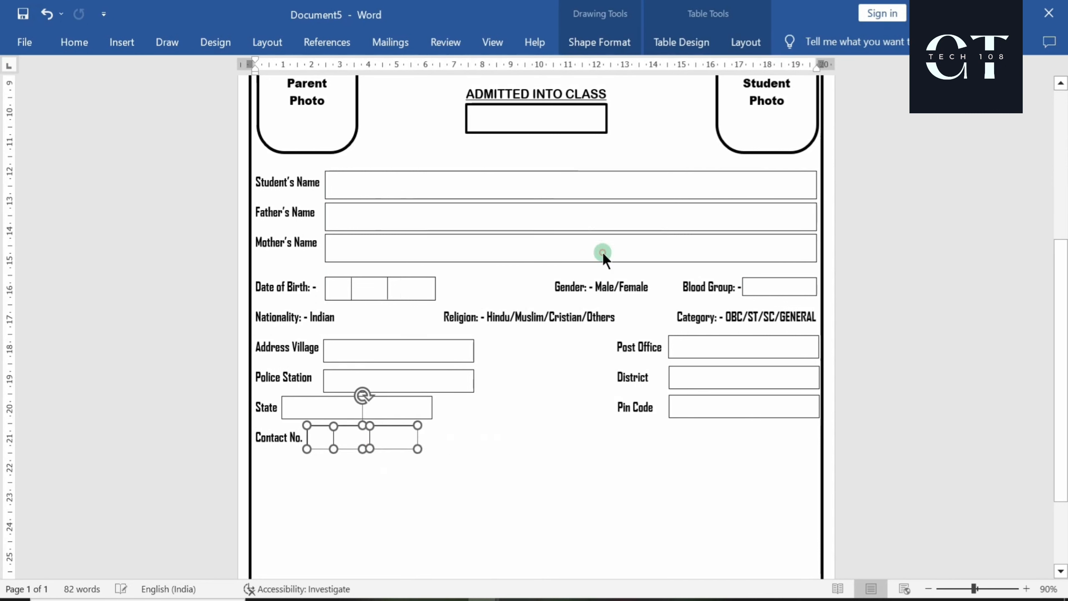
drag(441, 453, 554, 452)
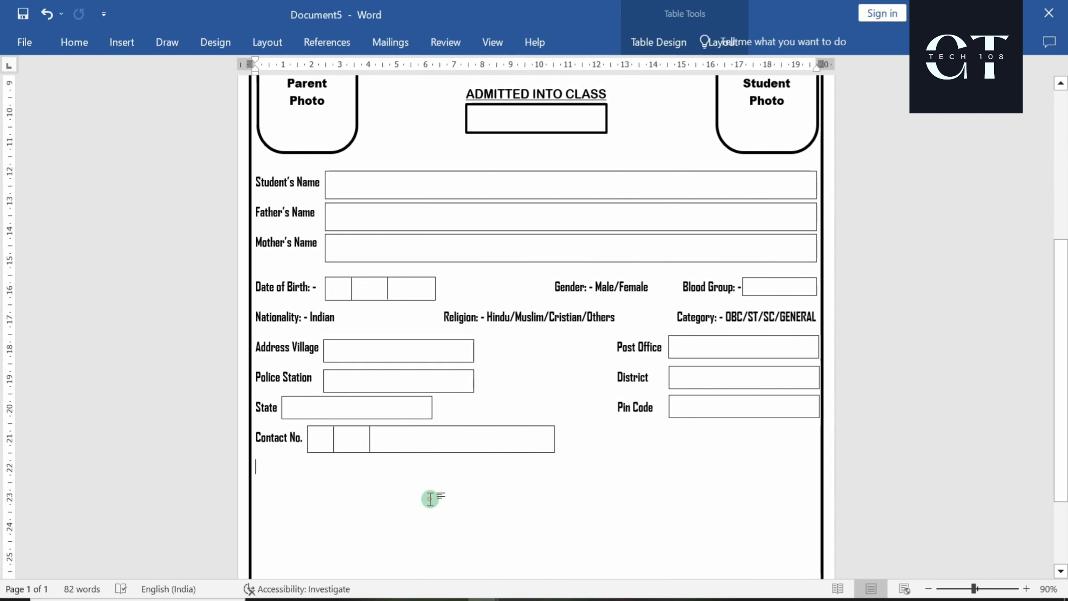
click(360, 440)
ctrl+drag(360, 440, 527, 438)
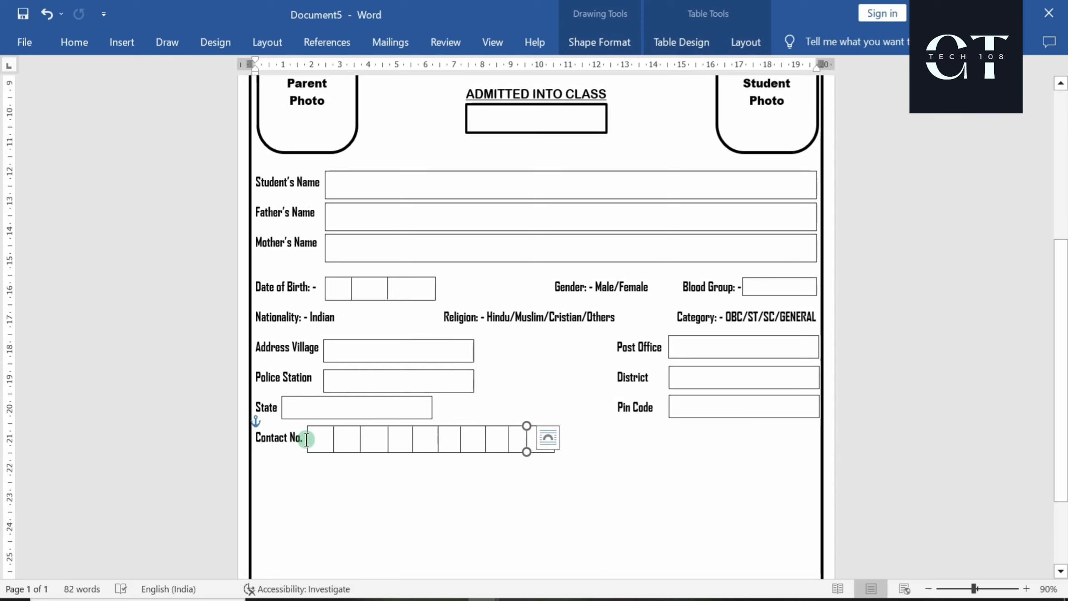
click(435, 426)
click(305, 439)
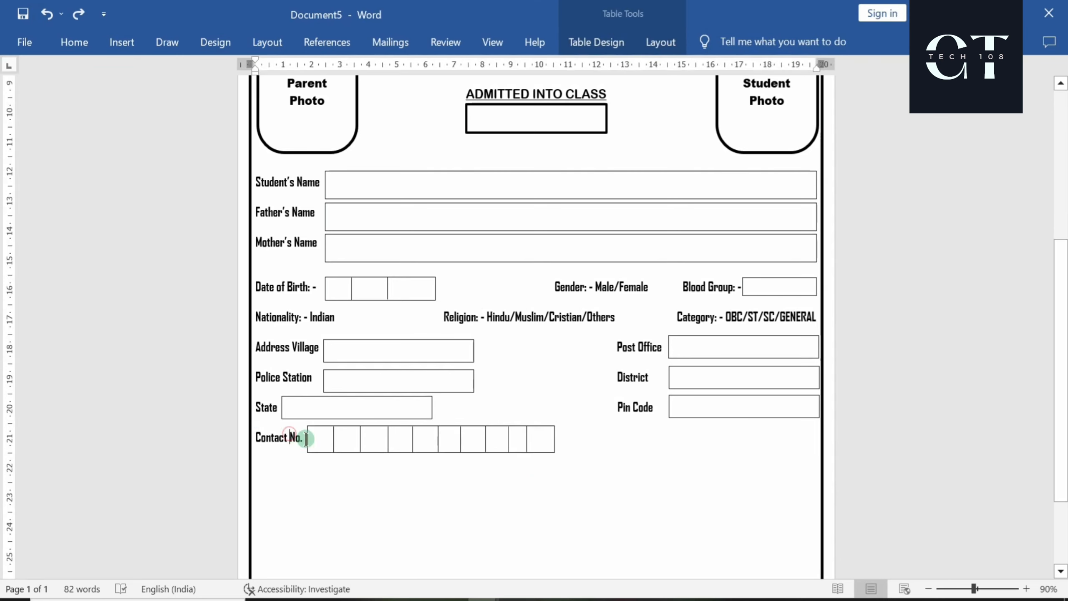
key(Return)
Type the Adhar No. label and group the Contact No. box with all its dividers
text(Adhar No.)
click(309, 428)
shift+click(334, 441)
shift+click(360, 441)
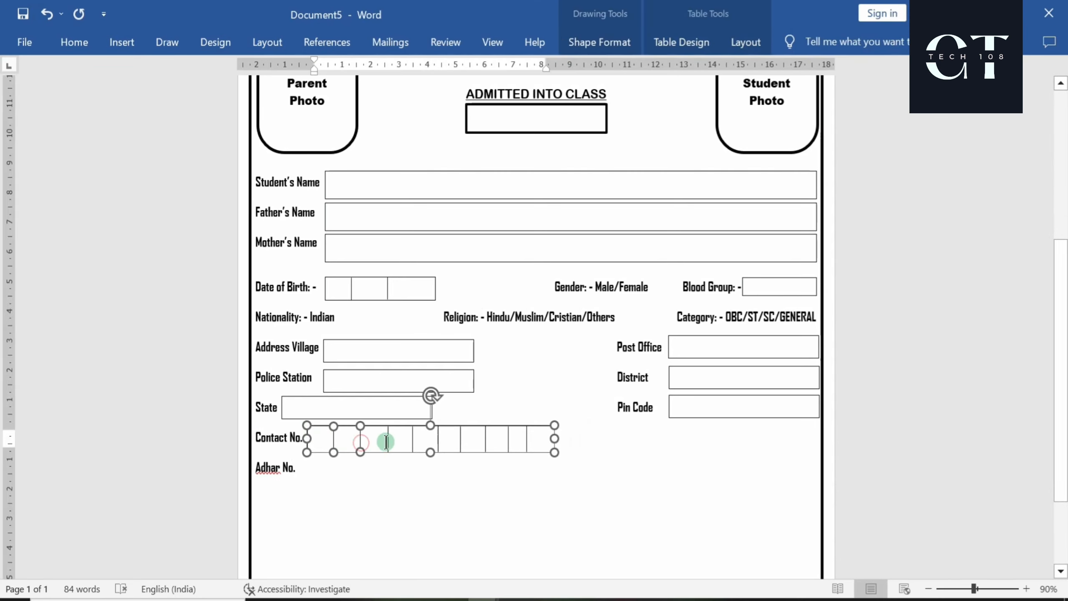
shift+click(388, 441)
shift+click(412, 441)
shift+click(438, 441)
shift+click(461, 441)
shift+click(485, 440)
shift+click(508, 438)
shift+click(526, 436)
right_click(517, 432)
click(714, 204)
Place a stretched copy of the digit boxes beside Adhar No. and add ': -'
ctrl+drag(357, 420, 355, 450)
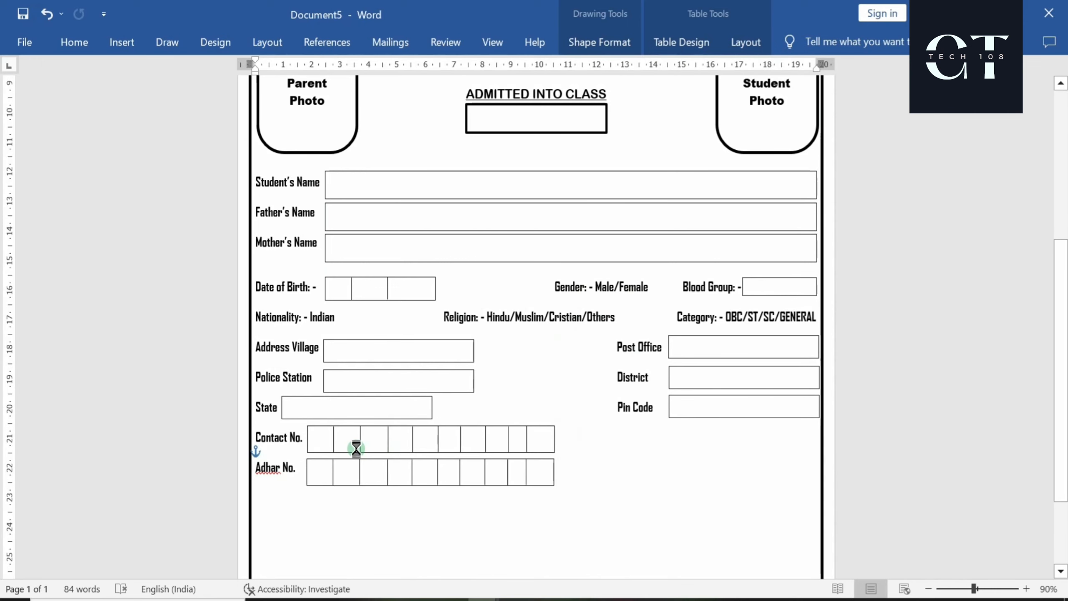
drag(559, 471, 638, 478)
click(543, 526)
scroll(543, 526, down, 4)
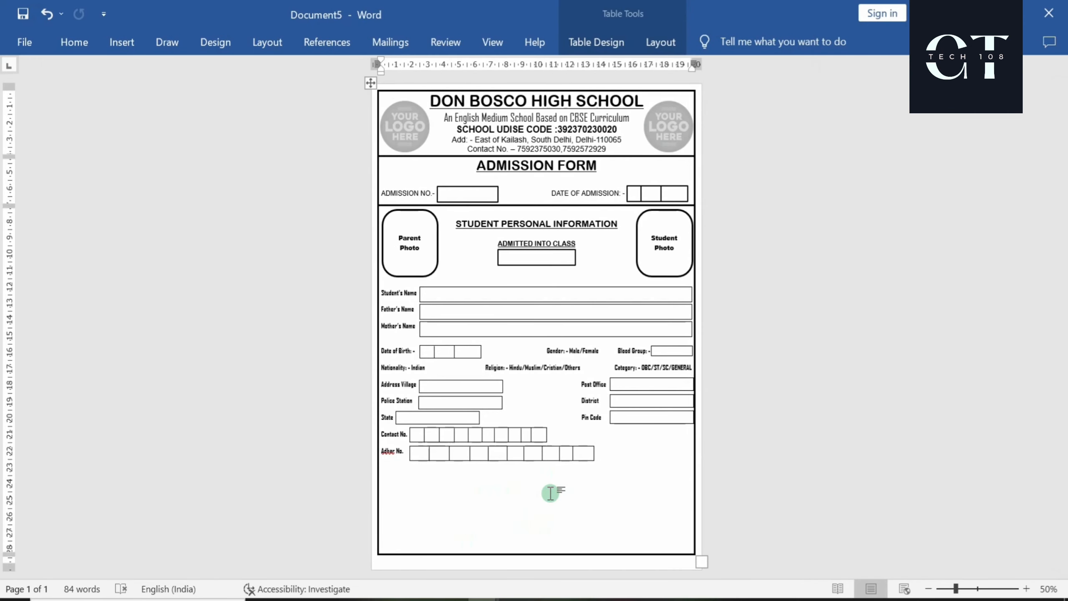
click(605, 453)
scroll(410, 399, up, 6)
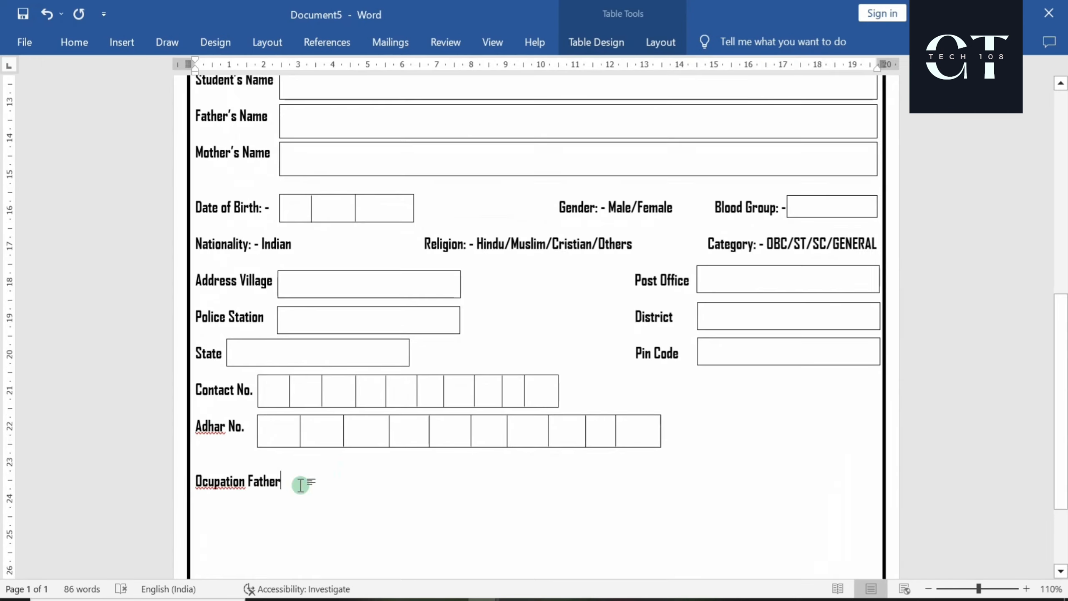
text(: -)
Add entry boxes beside 'Ocupation Father: -' and 'Mother: -'
ctrl+drag(271, 339, 344, 468)
click(292, 480)
text(Mother: -)
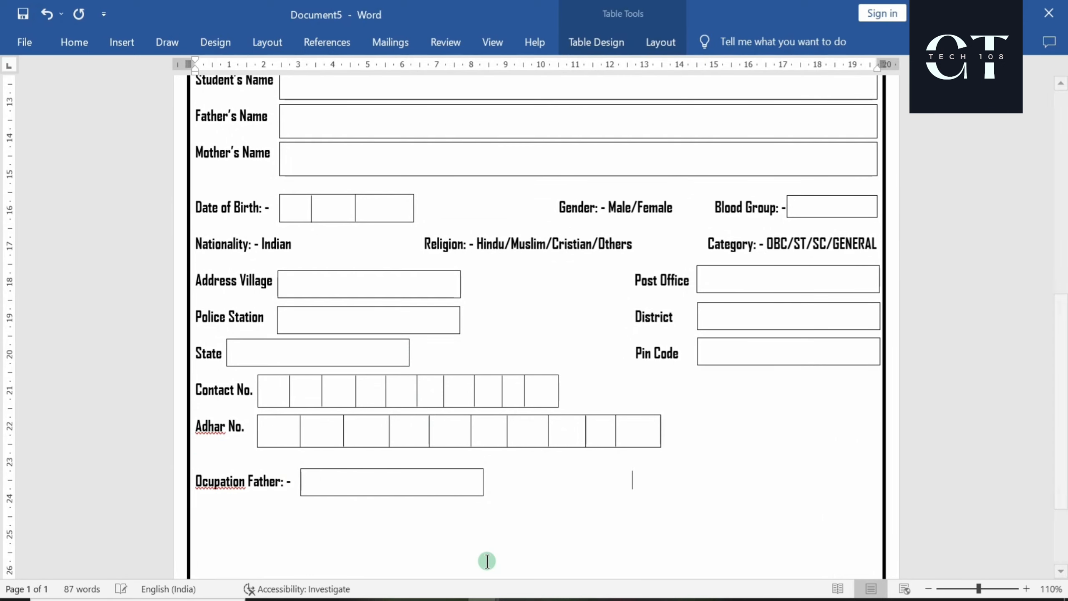
scroll(383, 549, up, 1)
click(339, 514)
ctrl+drag(338, 514, 726, 514)
click(516, 510)
scroll(516, 510, down, 6)
scroll(517, 509, up, 2)
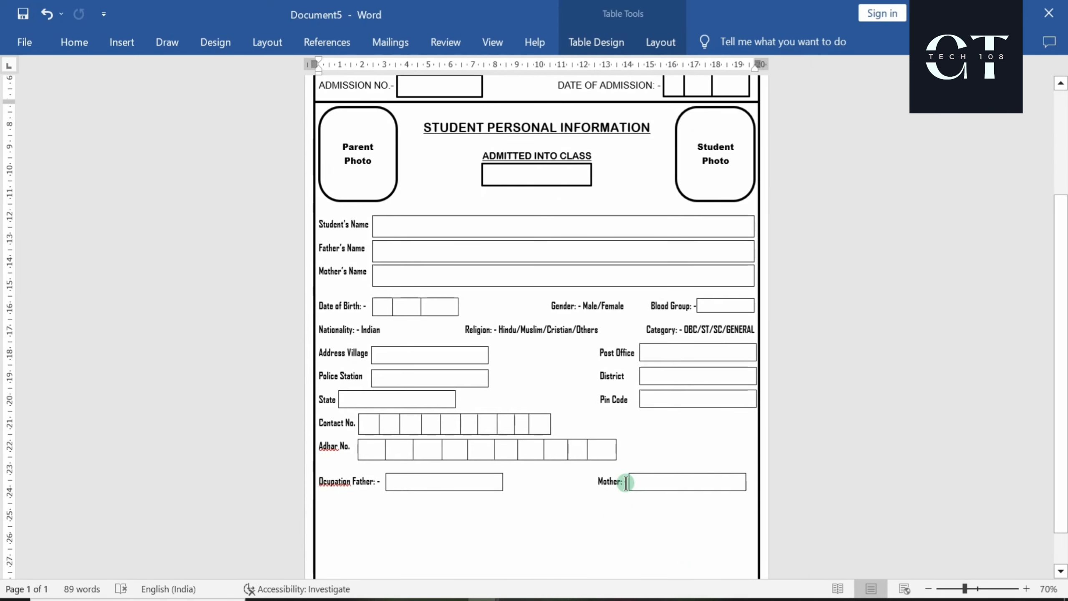
Set a centred, underlined Arial Rounded size 26 line for the DECLARATION heading
click(74, 42)
click(399, 105)
click(224, 74)
click(185, 181)
click(189, 101)
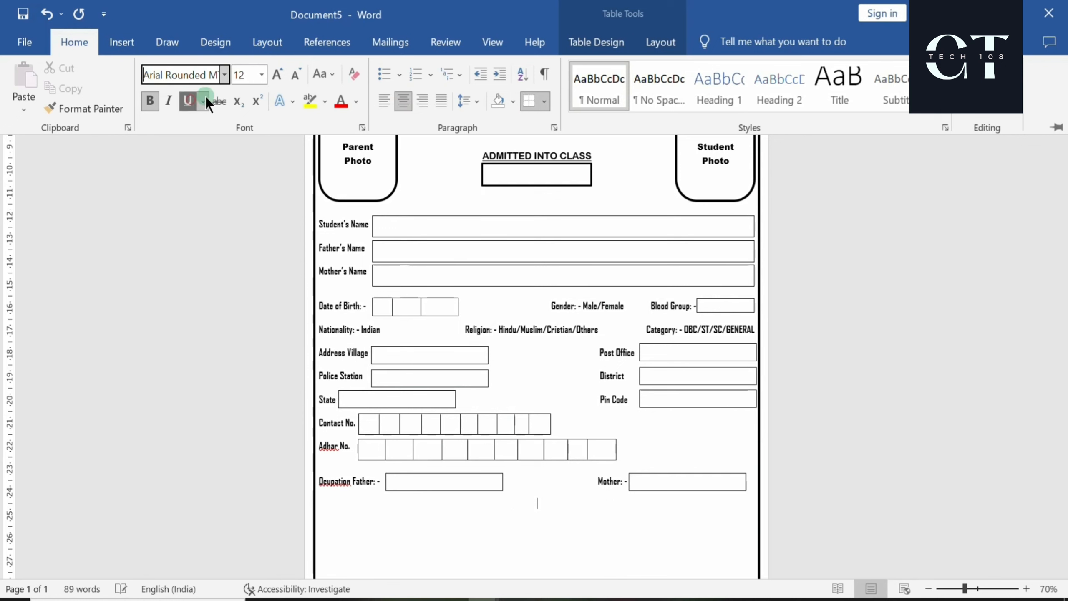
triple_click(275, 77)
triple_click(275, 77)
click(275, 78)
text(DECLARATION)
key(BackSpace)
key(BackSpace)
click(542, 509)
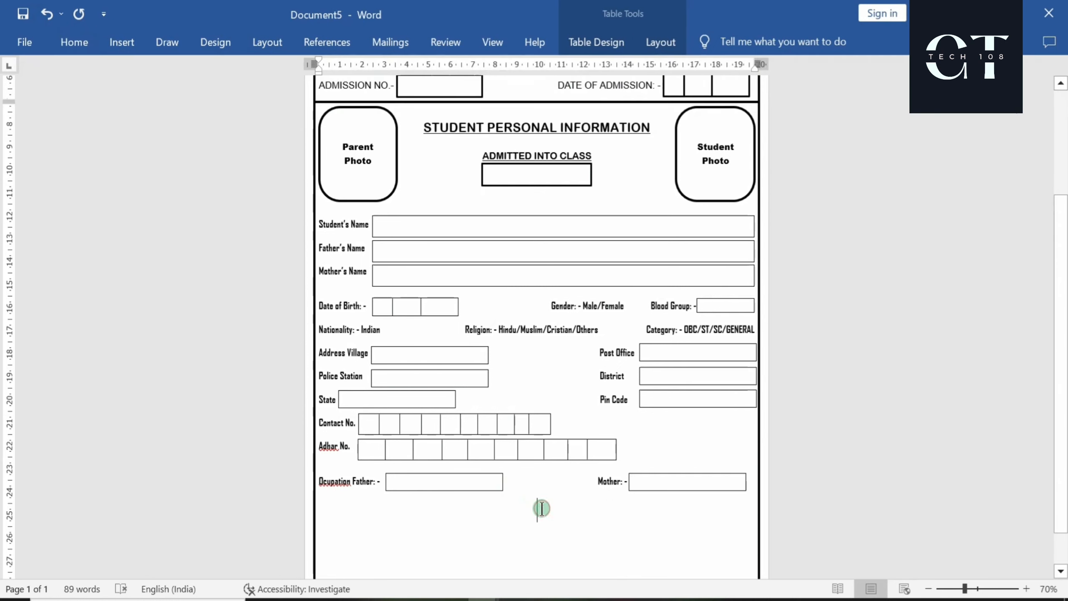
Type the 'DECLARATION OF THE PARENTS' heading and start a non-underlined Agency FB line below it
text(DECLARATION OF THE PARENTS)
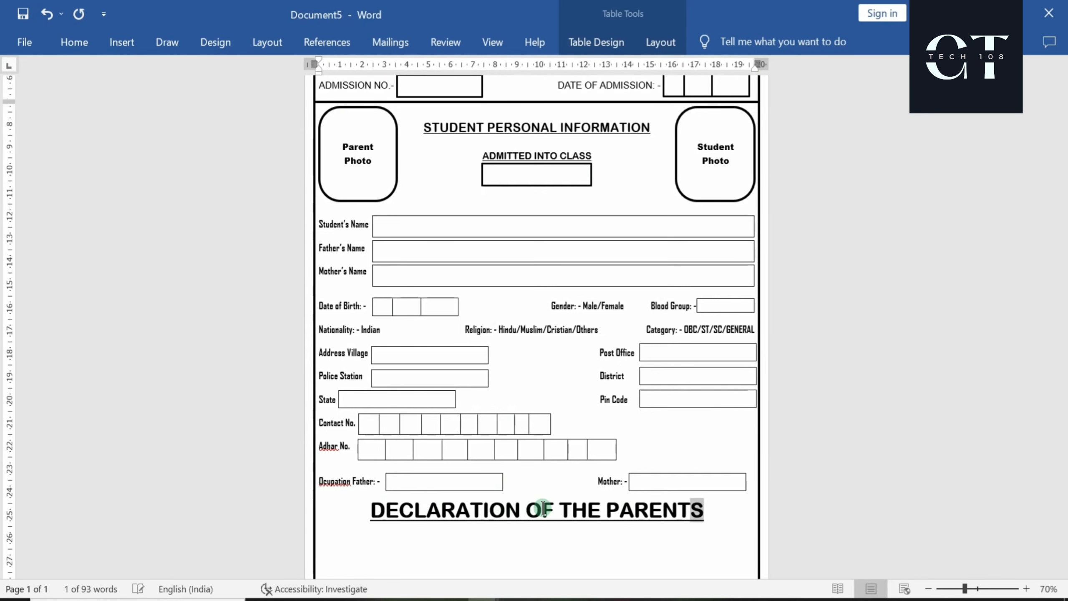
triple_click(542, 509)
click(74, 42)
click(653, 466)
key(Return)
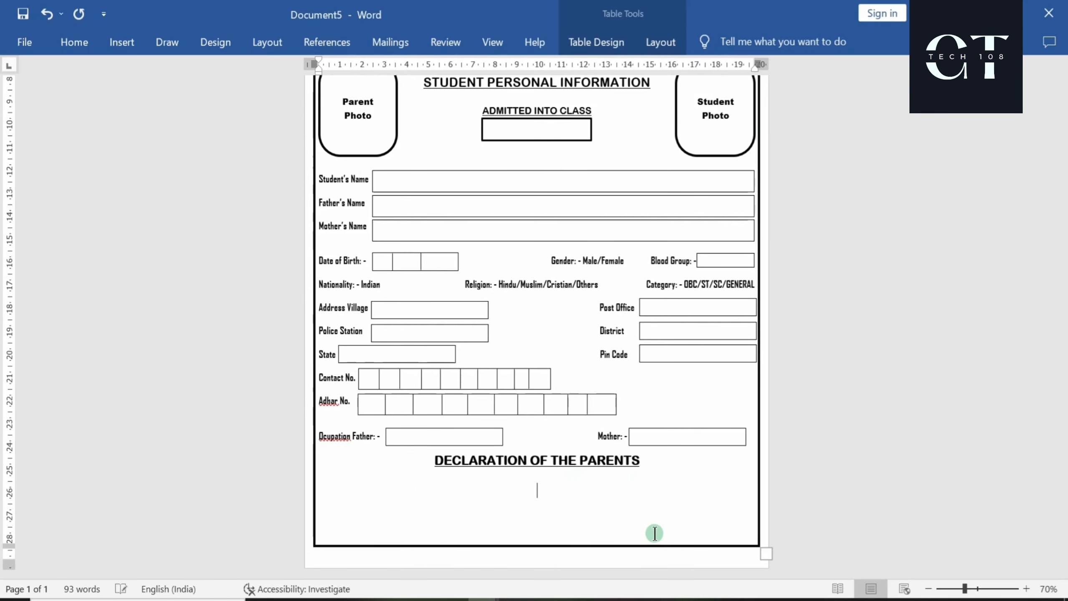
key(BackSpace)
click(74, 42)
click(224, 75)
click(182, 202)
click(183, 101)
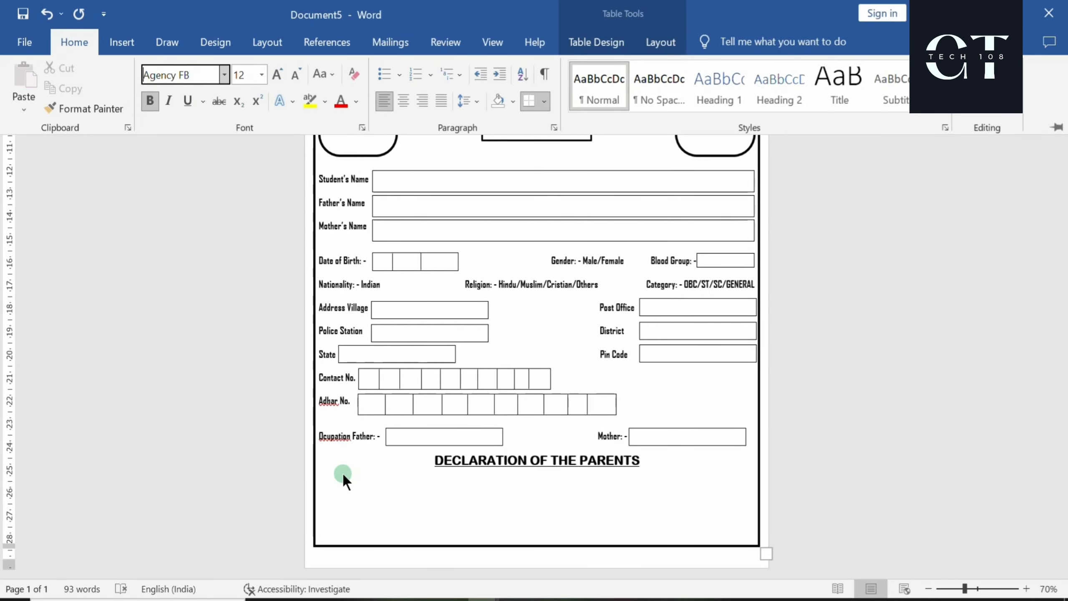
click(335, 509)
Type the 'I Mr./Mrs' and 'Guardian of' dotted lines and the confirmation sentence ending 'the school'
text(I mR)
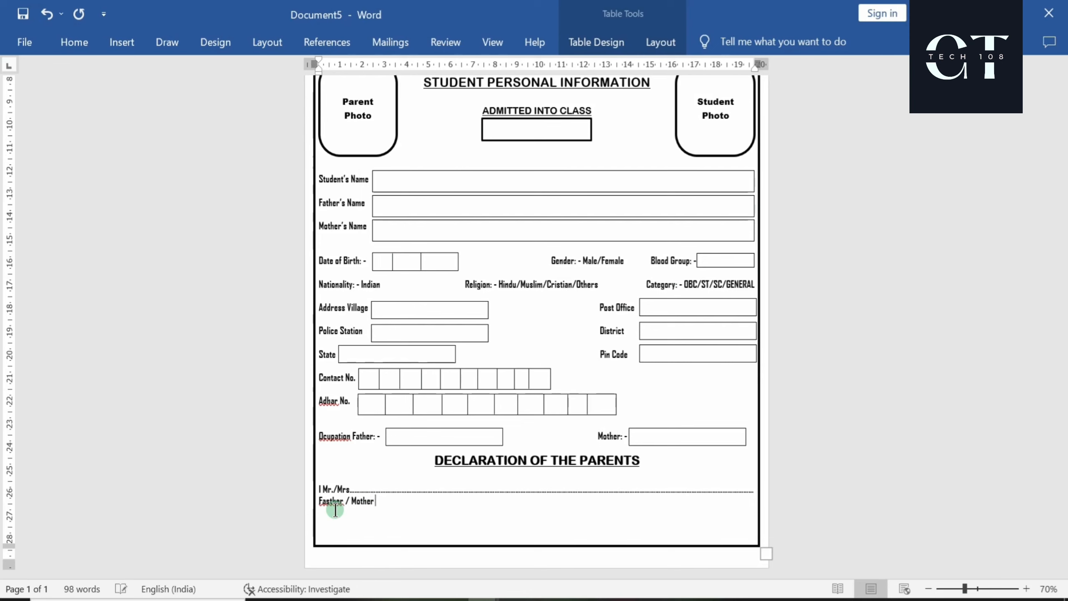
text(/ Gaurdian of )
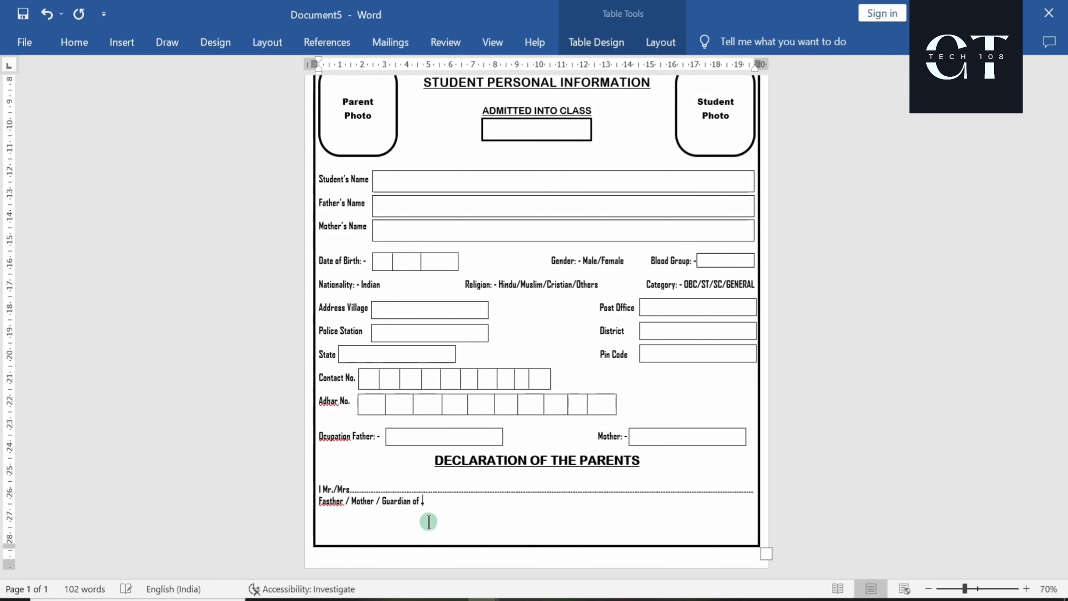
text(.......................................................)
key(Return)
right_click(91, 502)
click(50, 126)
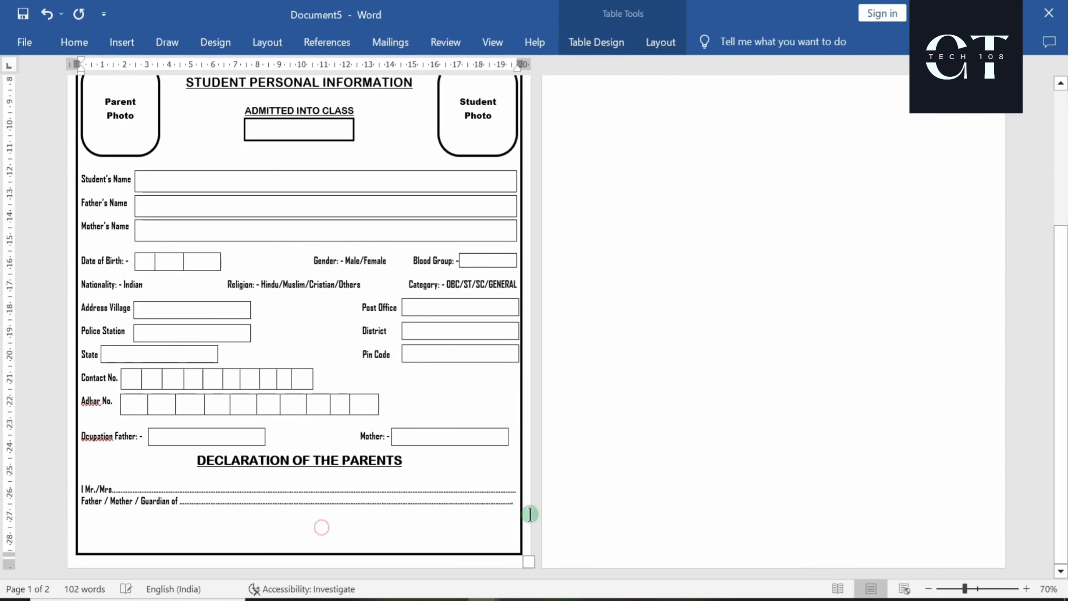
key(ctrl+z)
key(ctrl+z)
click(333, 474)
key(BackSpace)
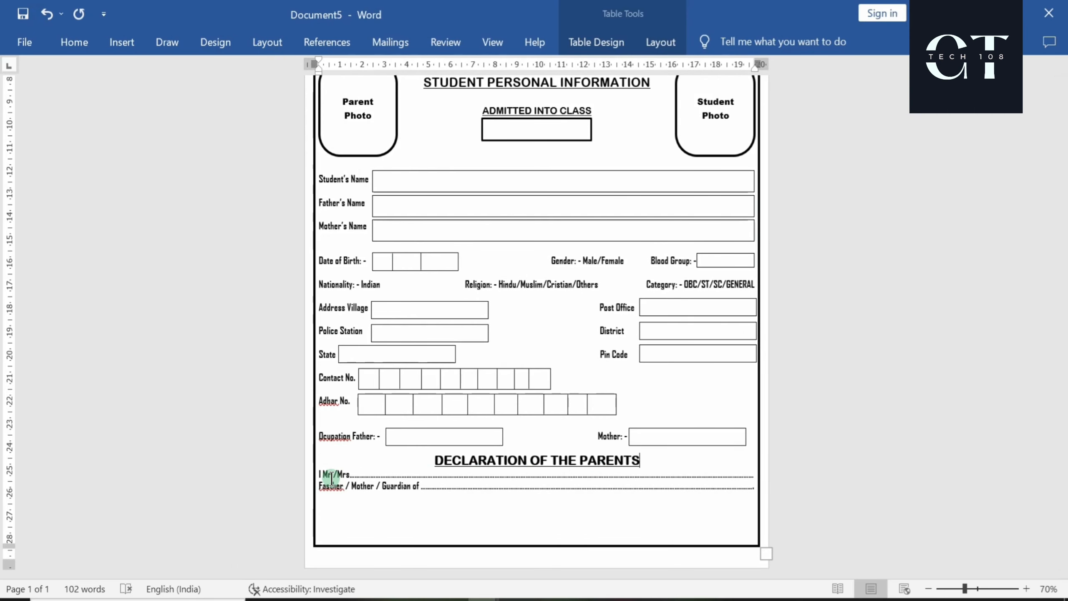
key(Return)
text(Con)
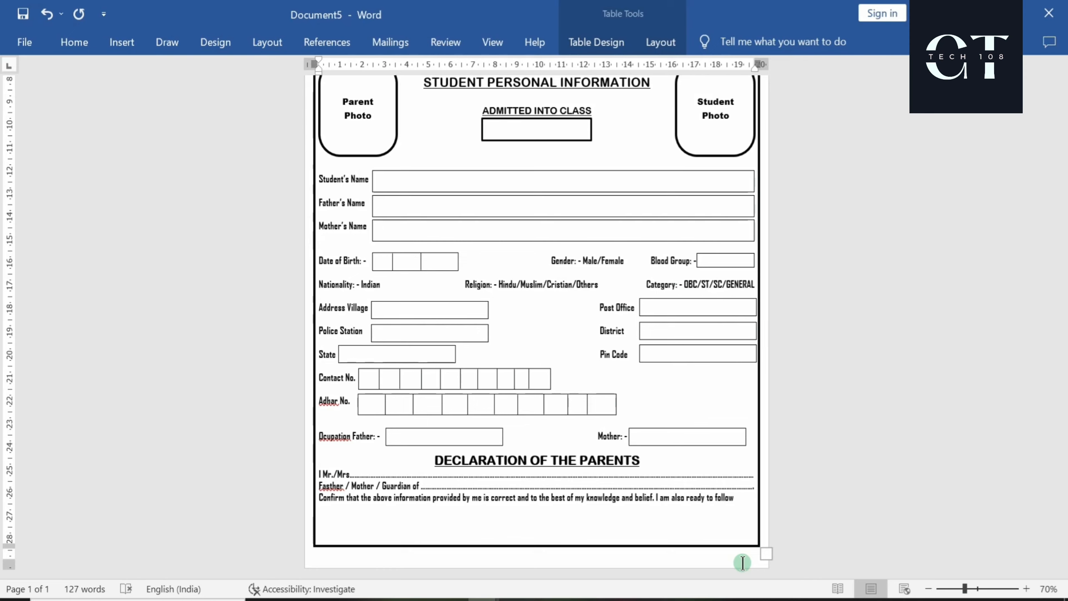
text(the s)
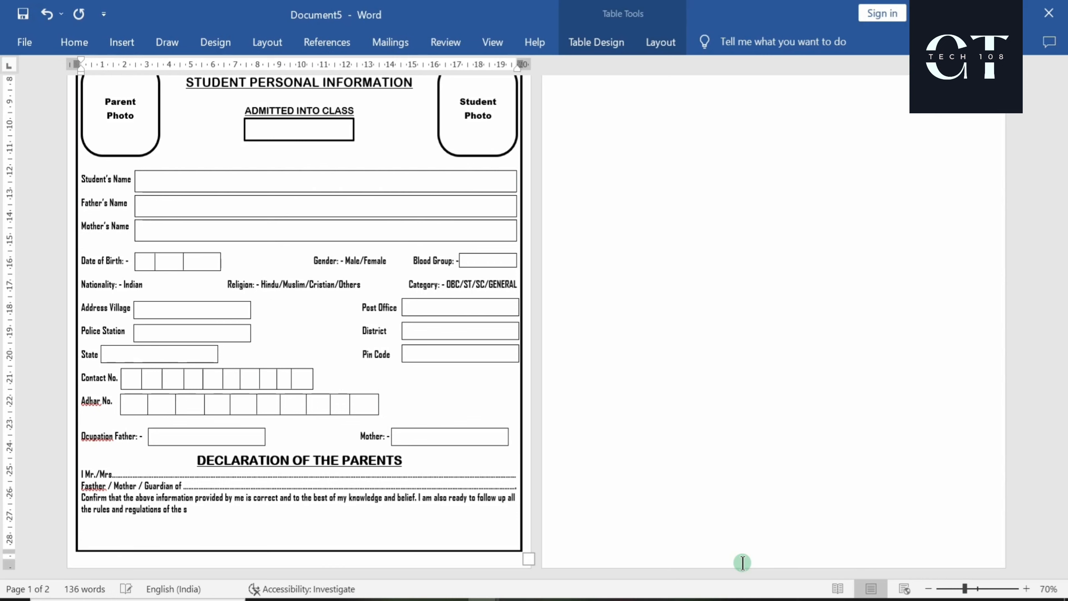
text(chool)
Decrease the declaration lines' font size by two steps
scroll(301, 545, up, 5)
scroll(299, 536, down, 4)
drag(207, 537, 83, 502)
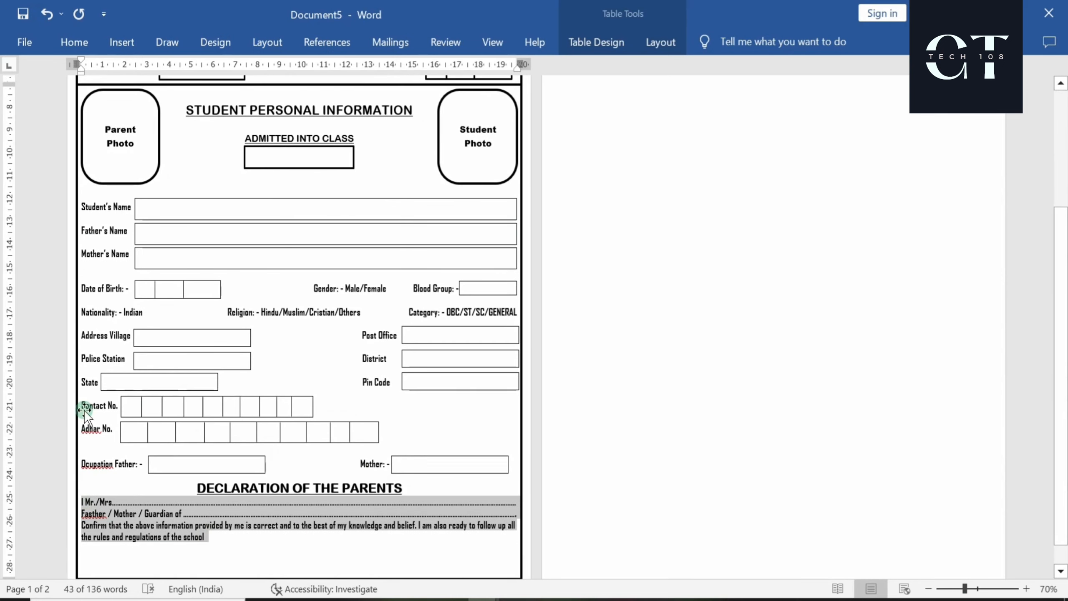
click(74, 42)
click(275, 76)
Extend the dots on the name and guardian lines and add an empty line after the declaration
click(717, 502)
text(..................)
click(722, 513)
text(.......................)
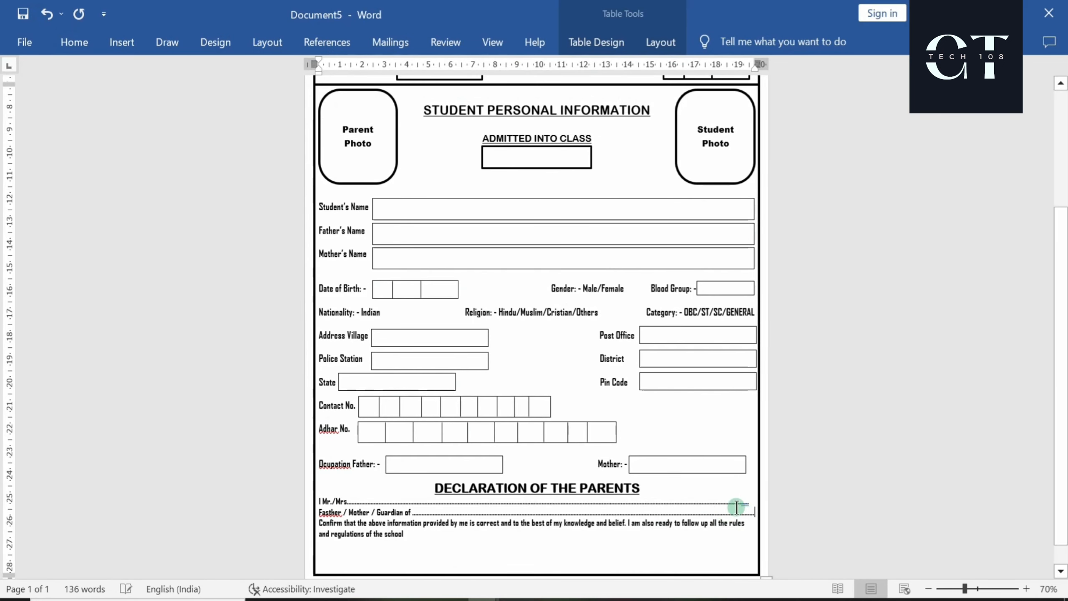
click(753, 501)
text(...)
key(BackSpace)
click(417, 536)
key(Return)
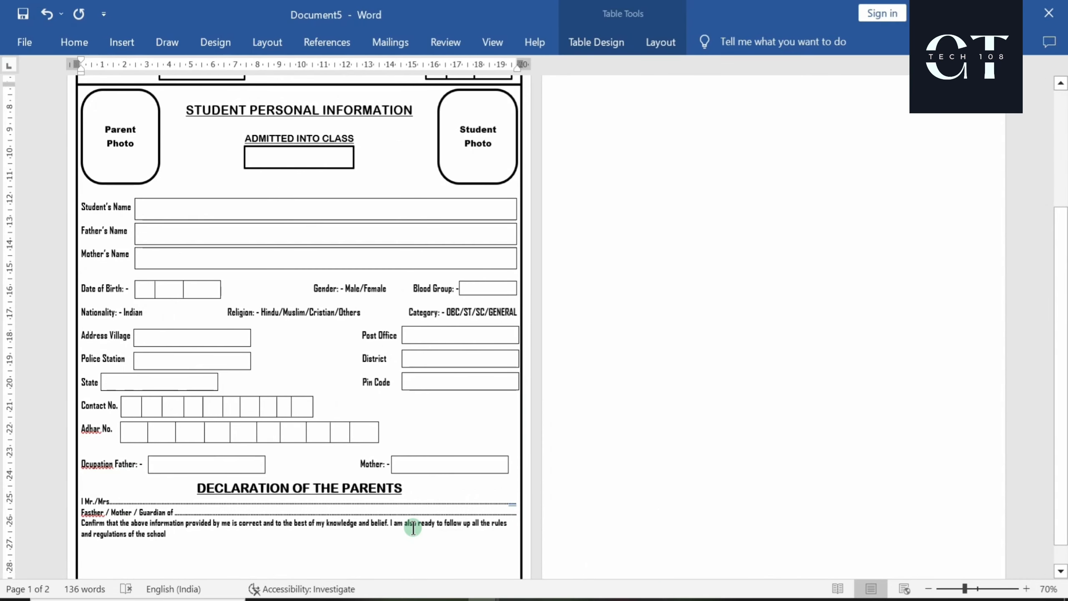
scroll(236, 472, up, 3)
scroll(235, 472, down, 4)
drag(410, 460, 205, 461)
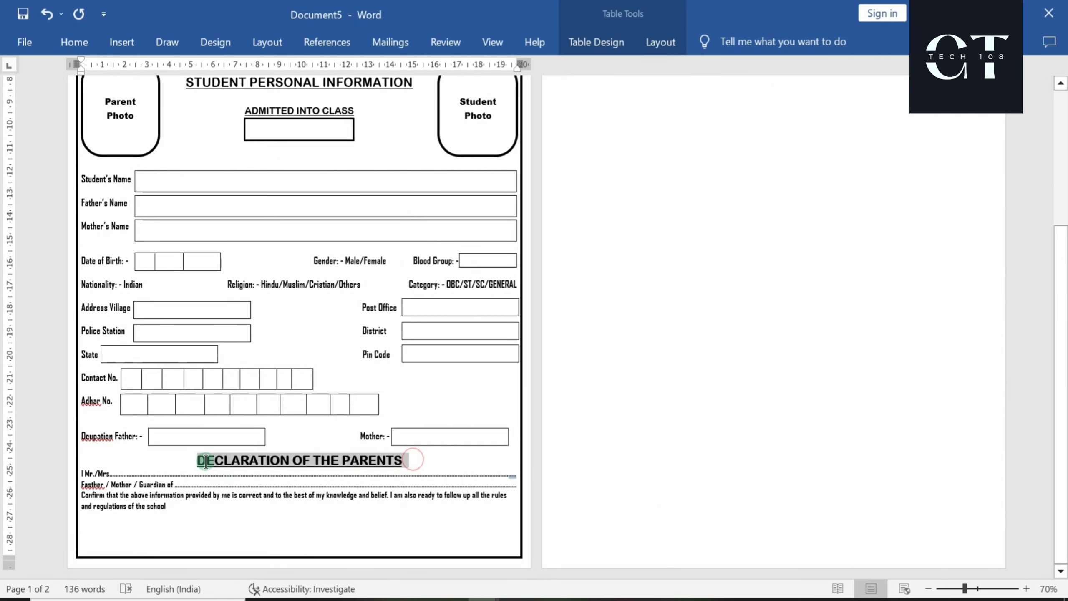
Shrink the declaration heading and then the declaration text by one font size each
click(327, 407)
click(177, 503)
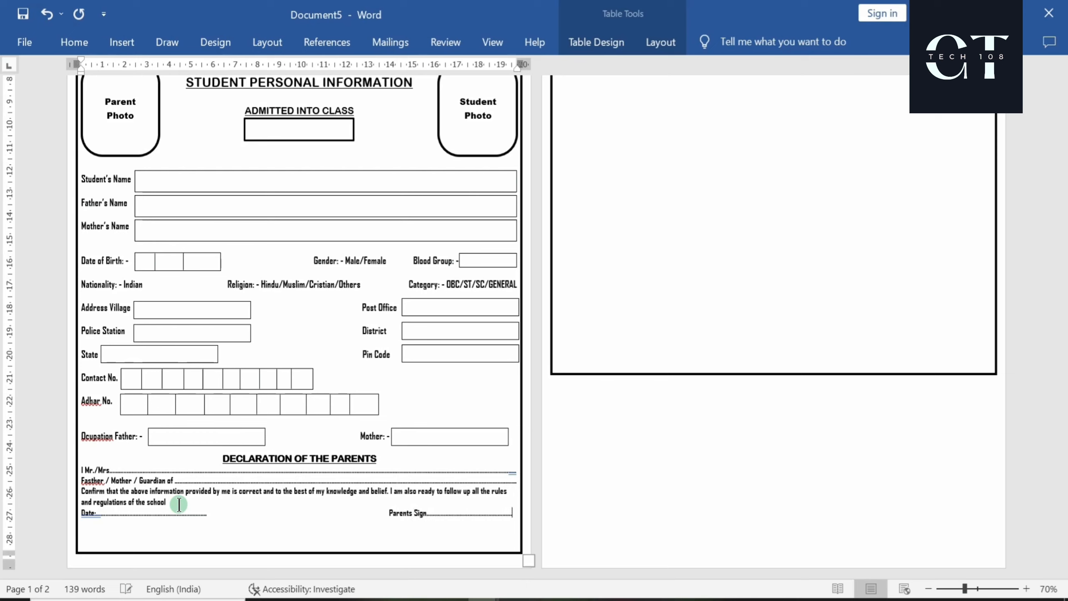
drag(516, 515, 81, 467)
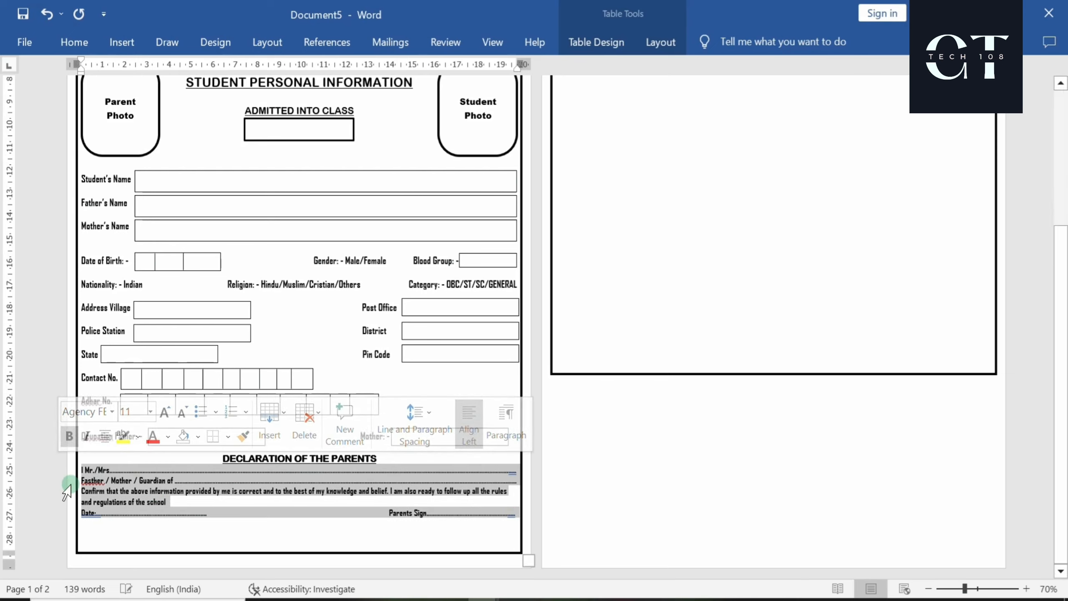
click(178, 409)
click(382, 544)
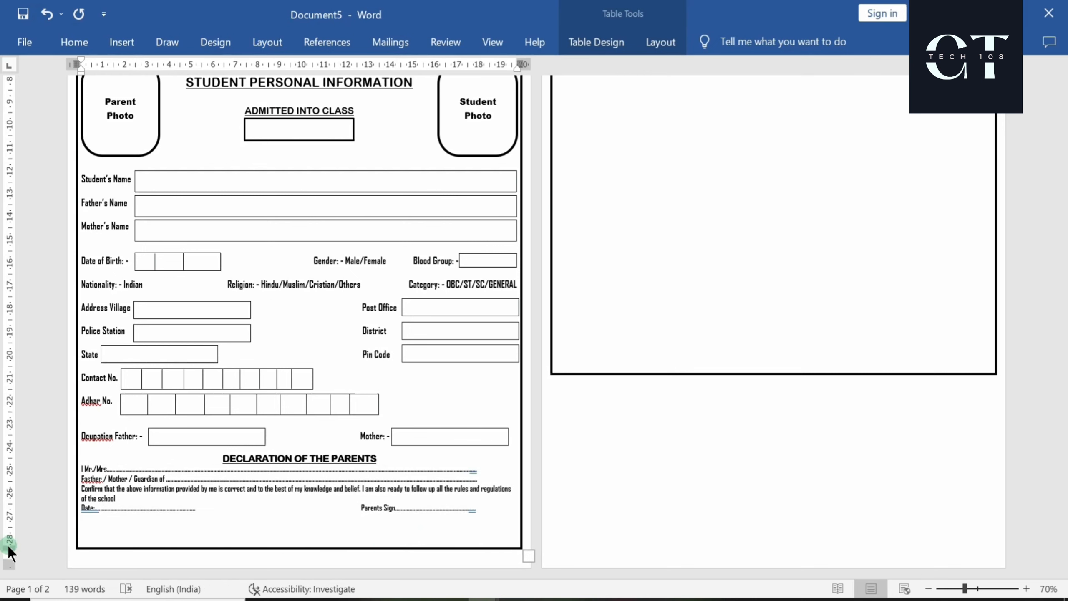
Select the Date line's dots and raise the page's bottom margin on the vertical ruler
double_click(205, 507)
mouse_move(9, 546)
mouse_down()
mouse_move(15, 517)
mouse_move(9, 562)
mouse_up()
scroll(267, 544, up, 3)
scroll(231, 544, down, 3)
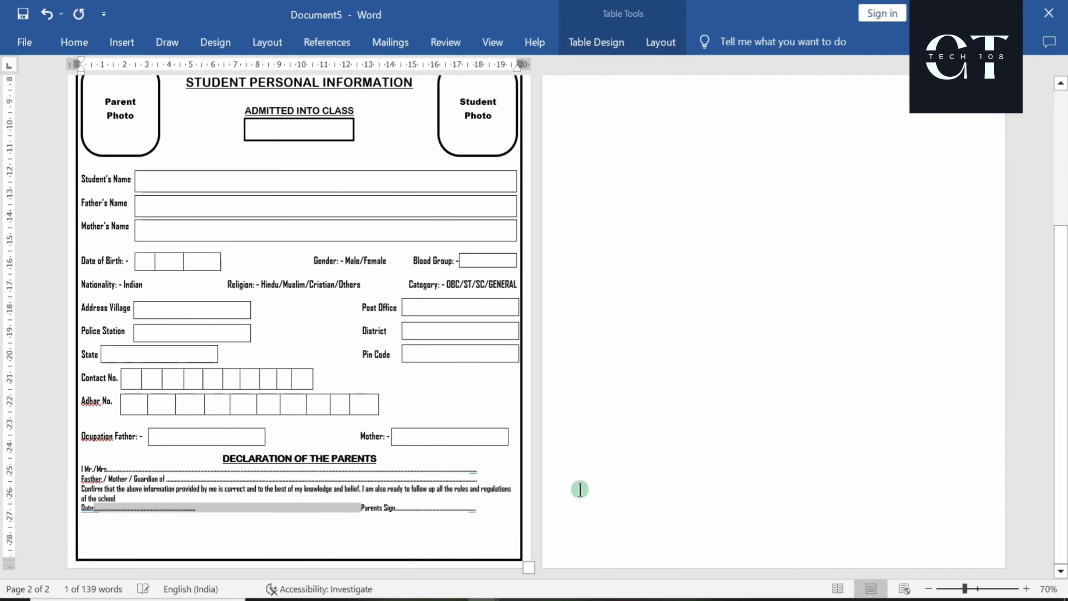
scroll(748, 432, up, 5)
scroll(727, 460, down, 5)
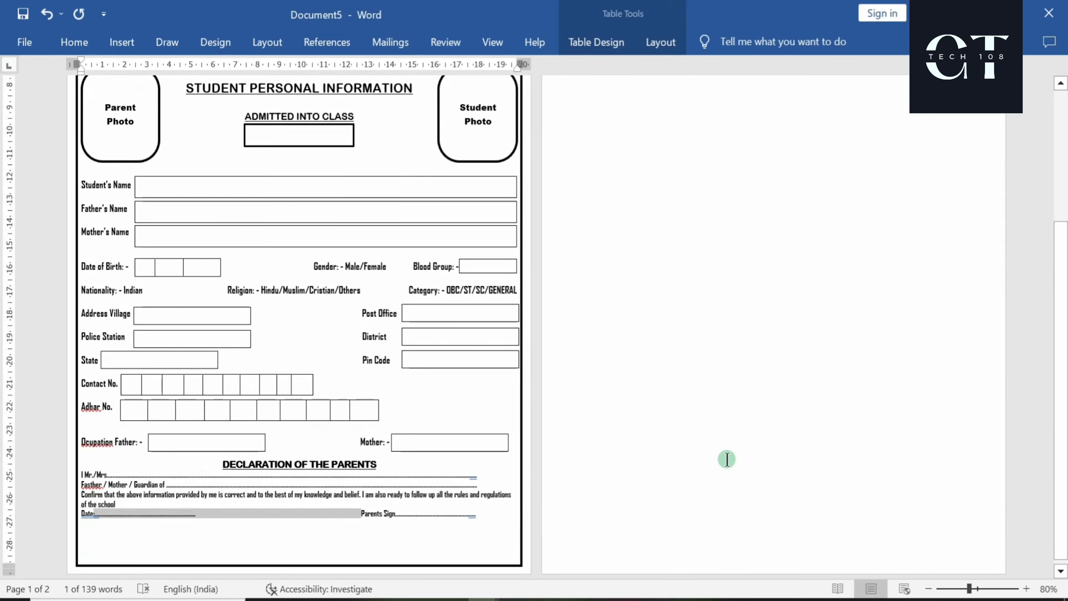
scroll(727, 459, up, 3)
scroll(727, 458, up, 5)
scroll(727, 459, down, 9)
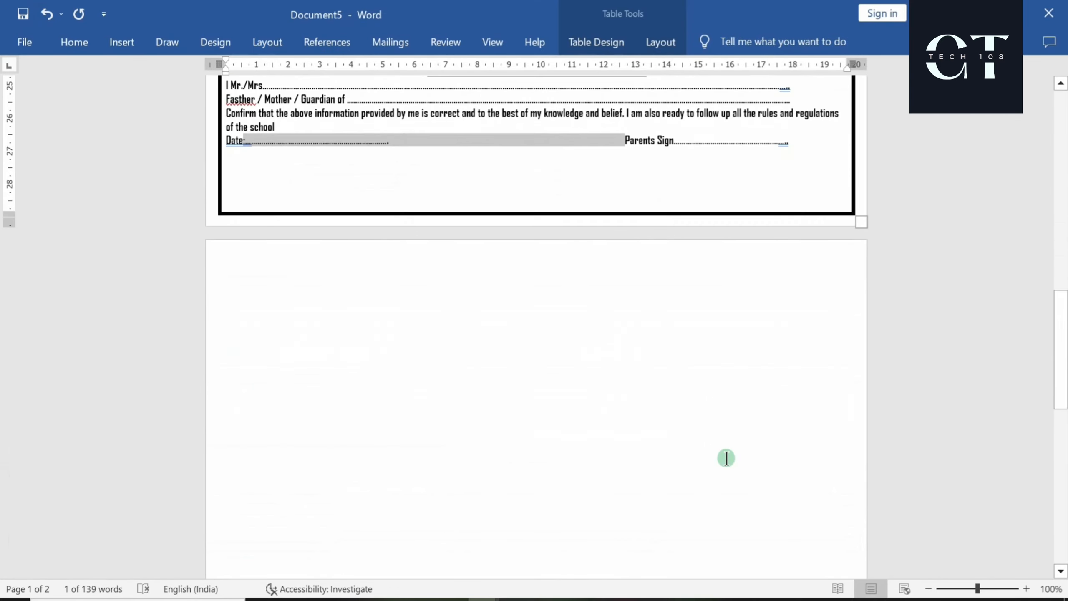
scroll(726, 458, up, 2)
scroll(726, 458, up, 3)
Lengthen the name and guardian dotted blanks to reach the right margin
click(786, 338)
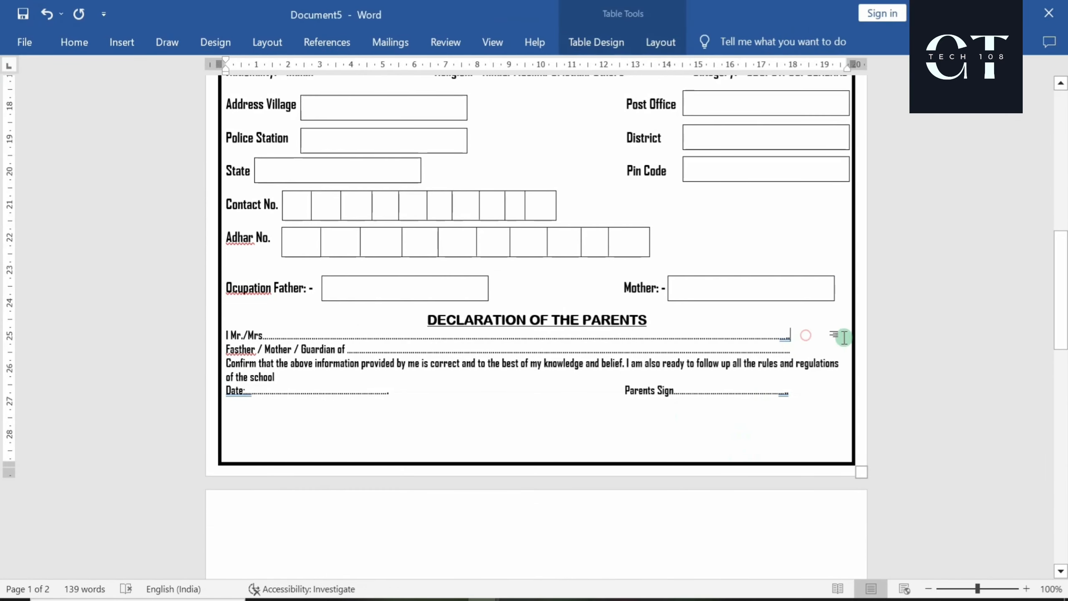
text(......................................)
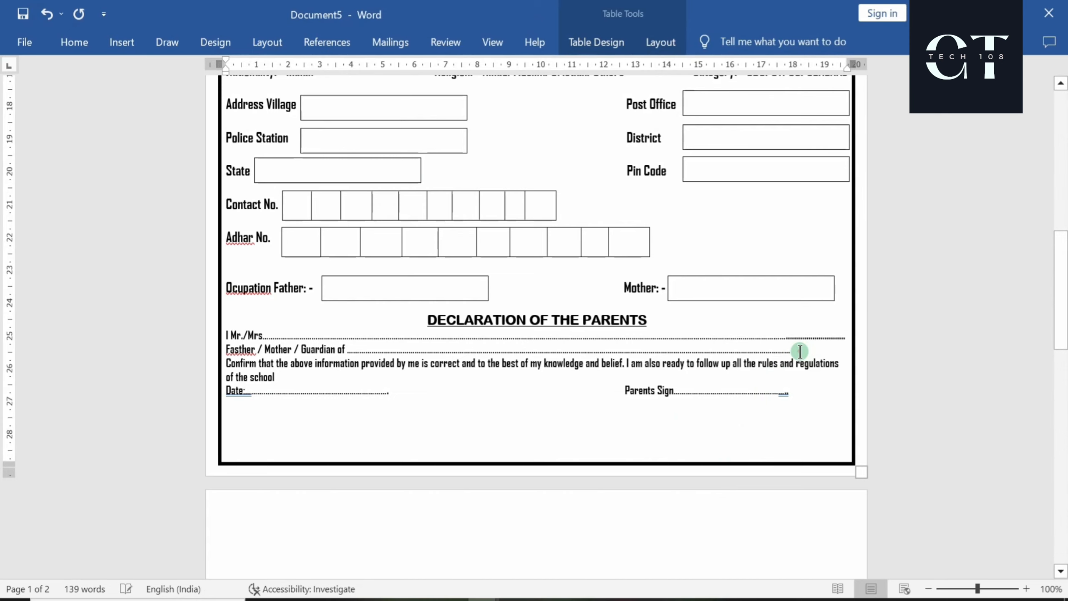
click(798, 353)
text(.......................)
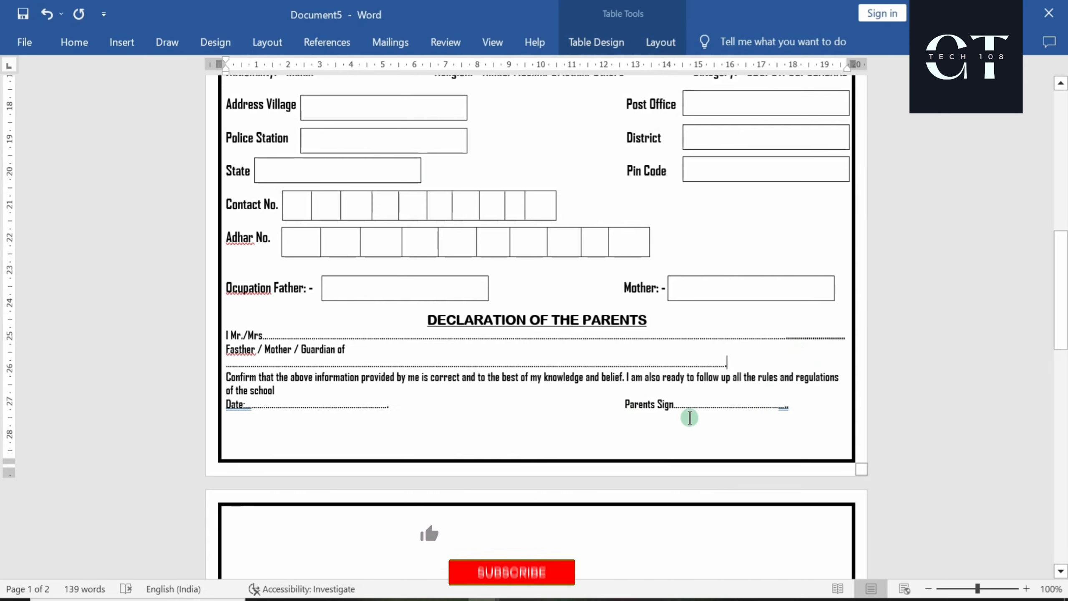
key(BackSpace)
Raise the bottom margin further on the vertical ruler to fit the Date and Parents Sign line
scroll(687, 401, down, 3)
mouse_move(9, 342)
mouse_down()
mouse_move(8, 333)
mouse_move(8, 369)
mouse_up()
click(76, 405)
scroll(533, 498, up, 8)
scroll(533, 499, up, 3)
scroll(534, 499, down, 5)
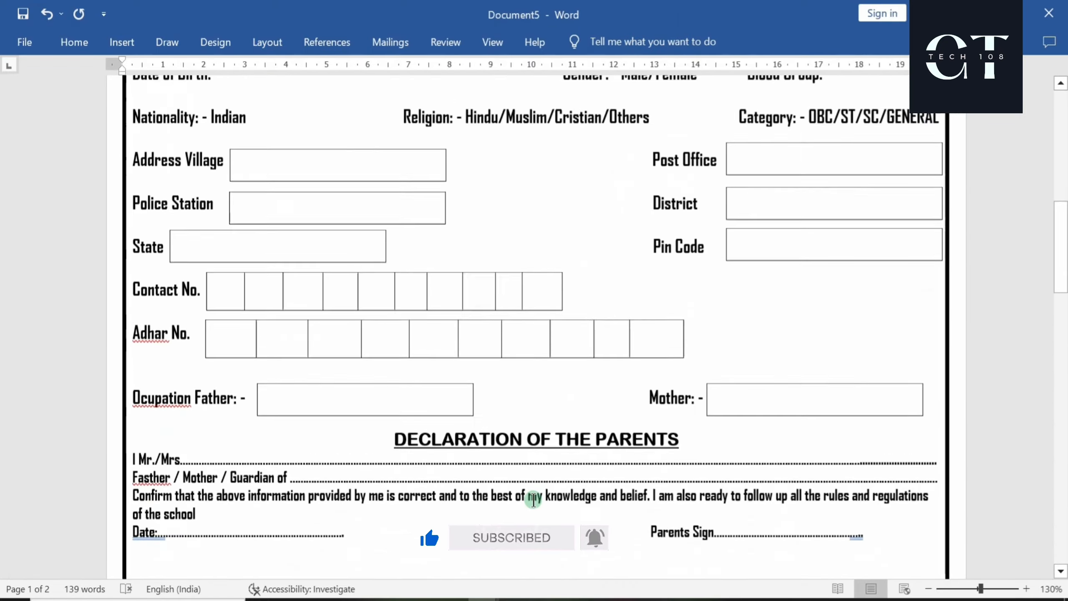
scroll(533, 498, up, 10)
scroll(533, 500, down, 13)
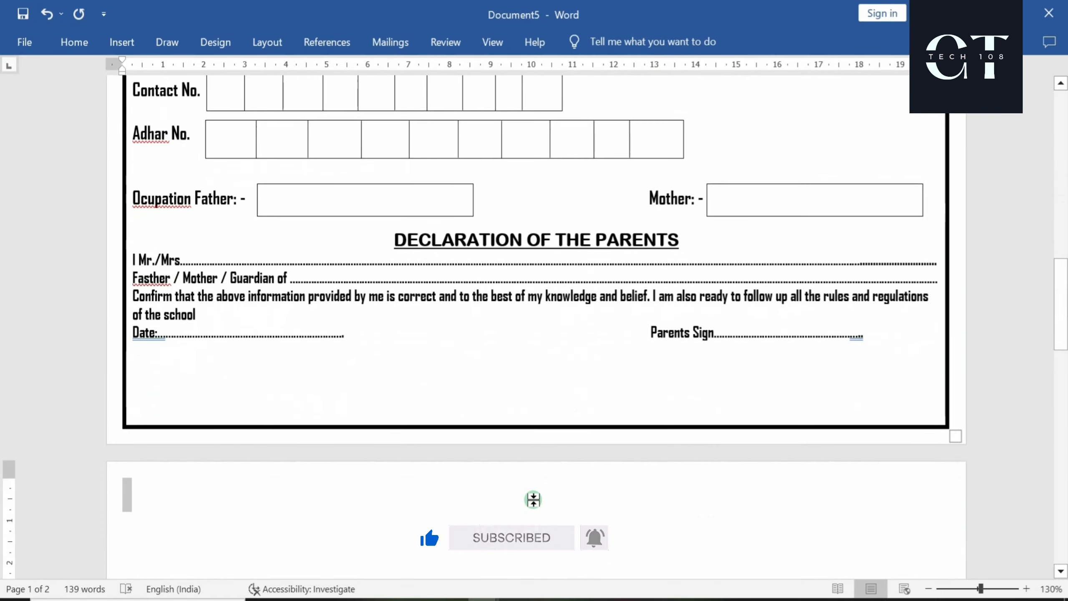